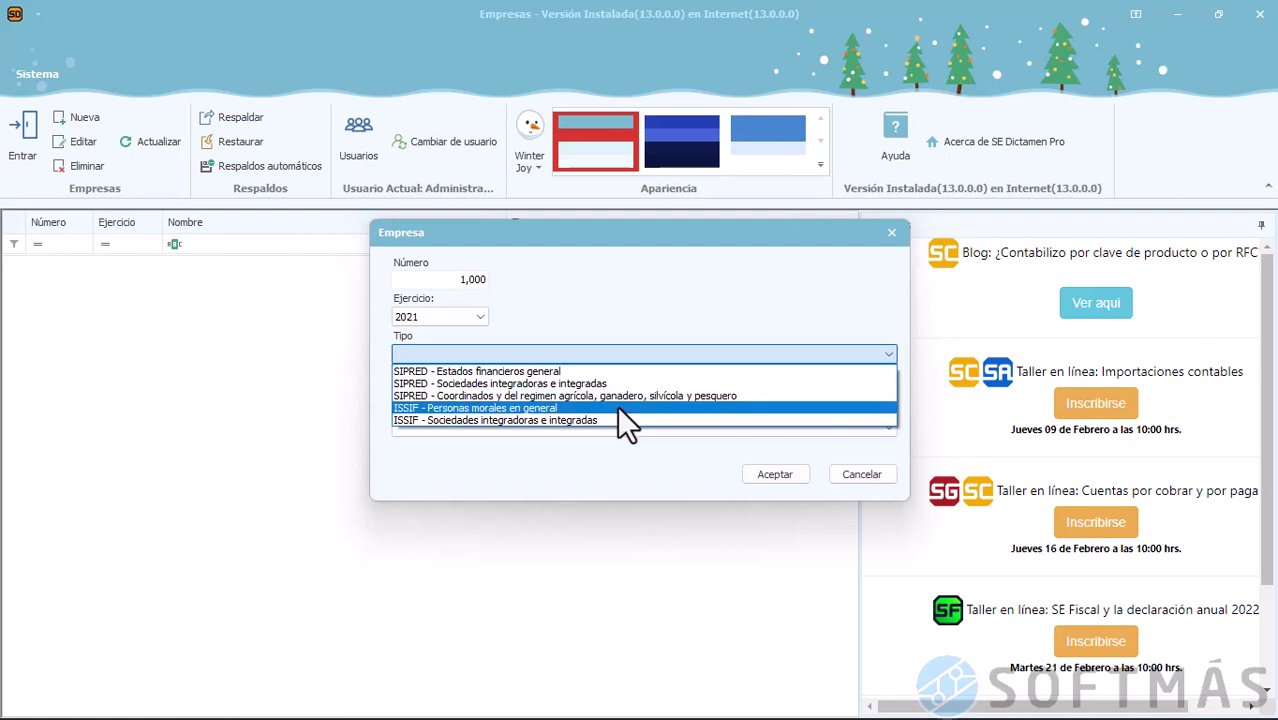
Create the 2021 company SOFTMAS SA DE CV with type ISSIF - Personas morales en general, and open it
left_click(617, 407)
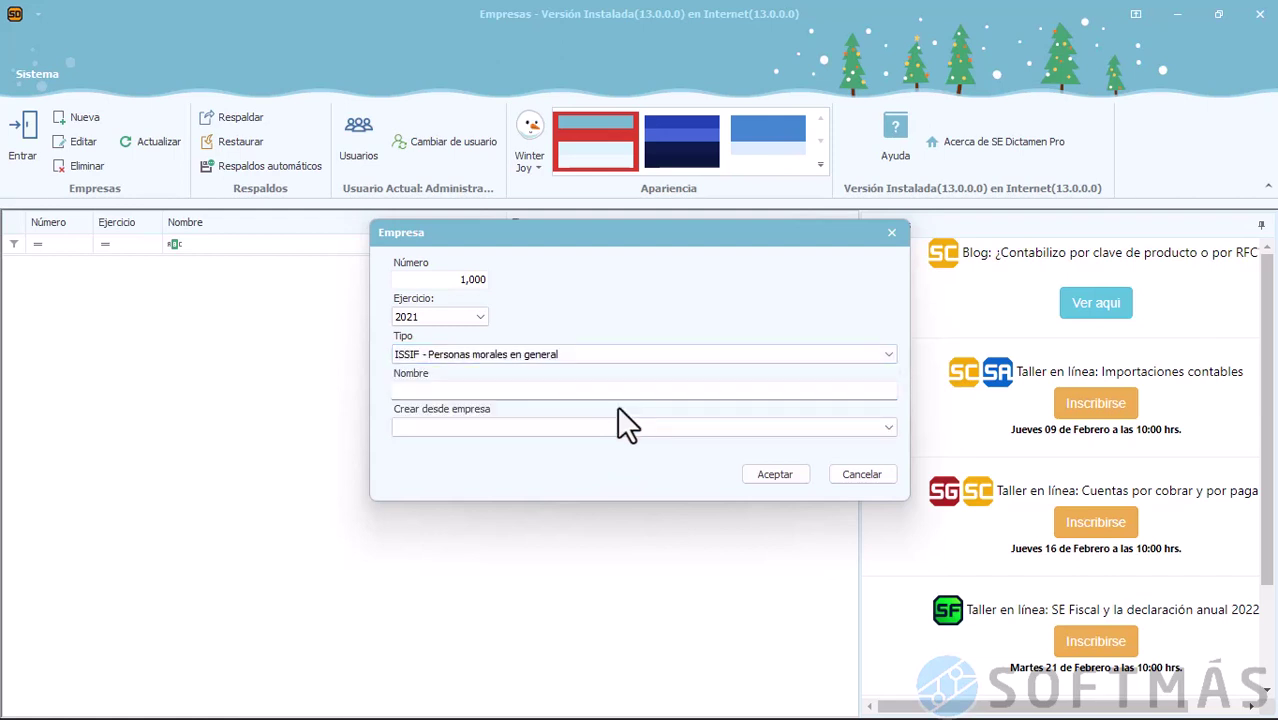
left_click(634, 390)
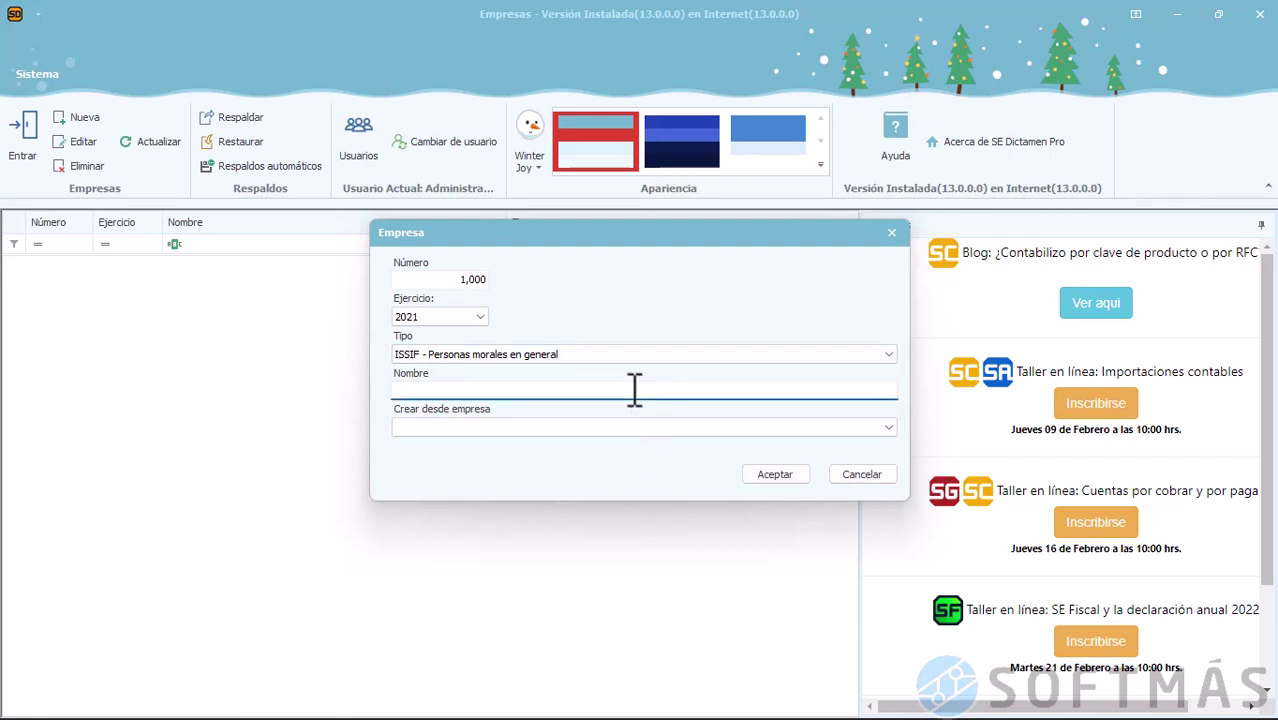
type("SOFTMAS SA DE CV")
left_click(776, 474)
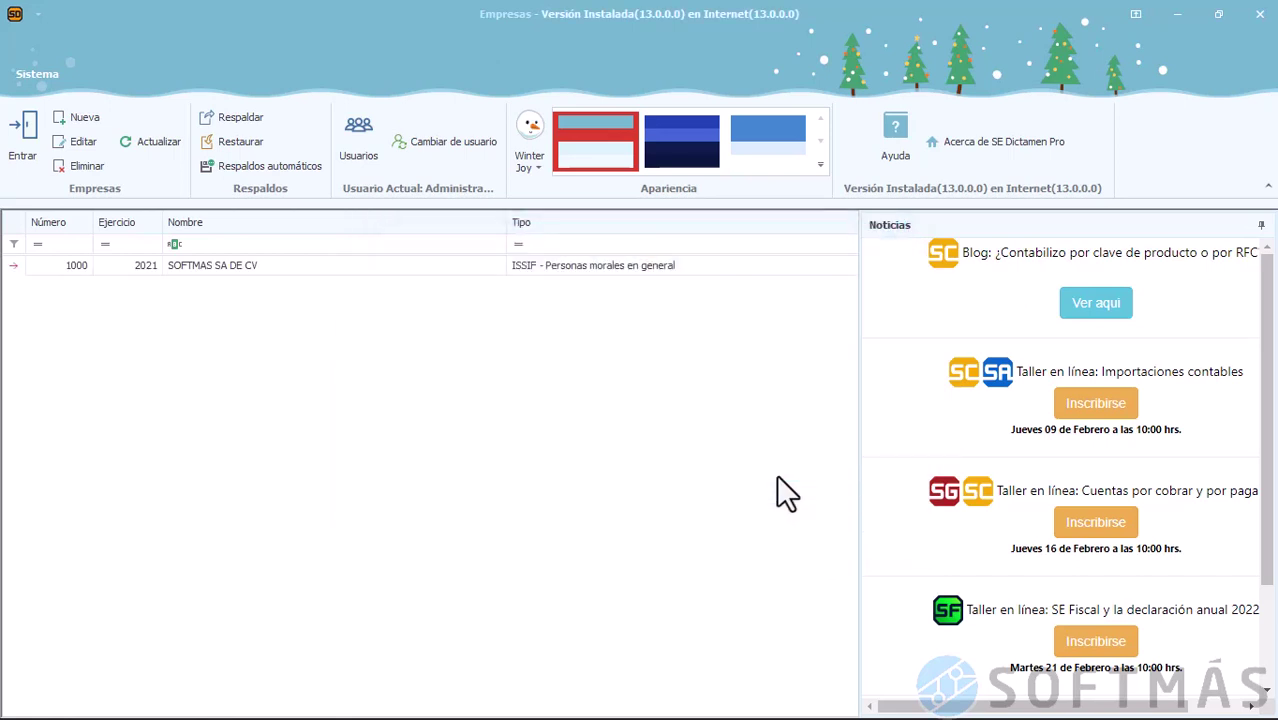
left_click(379, 270)
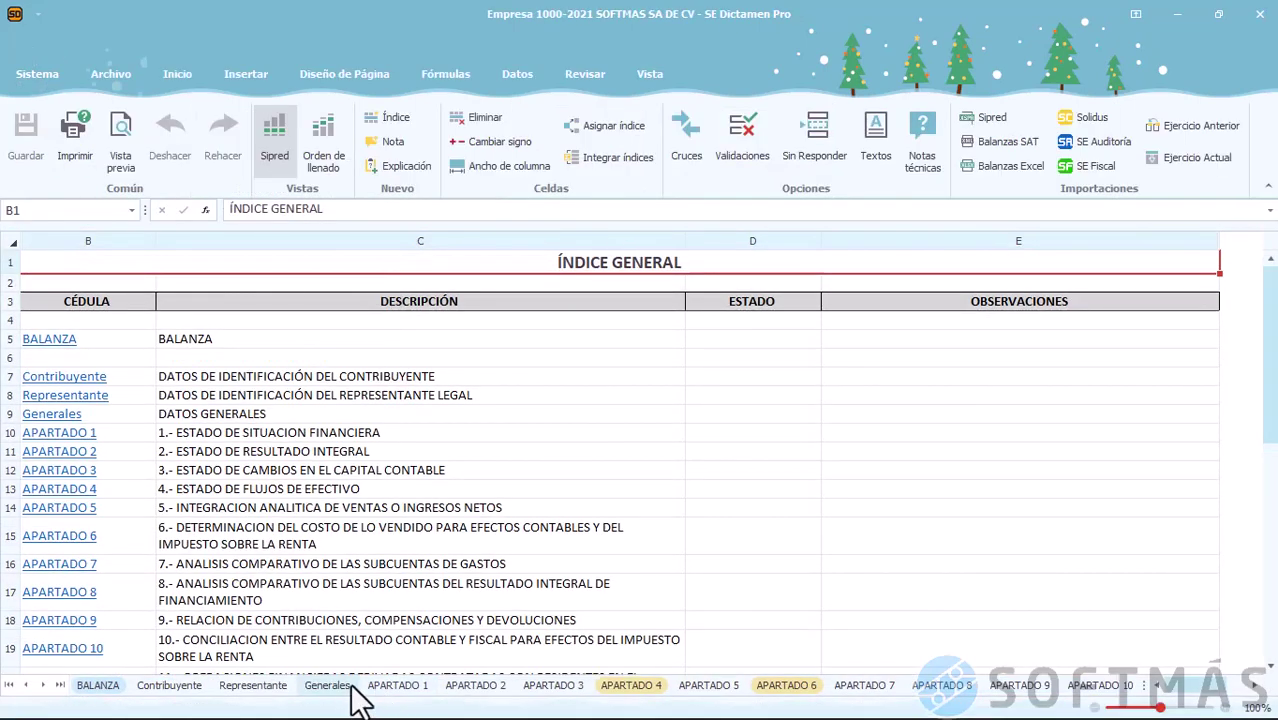
Examine the Generales and APARTADO 1 sheets of the new company, including the accounts receivable and tax credit rows
left_click(350, 690)
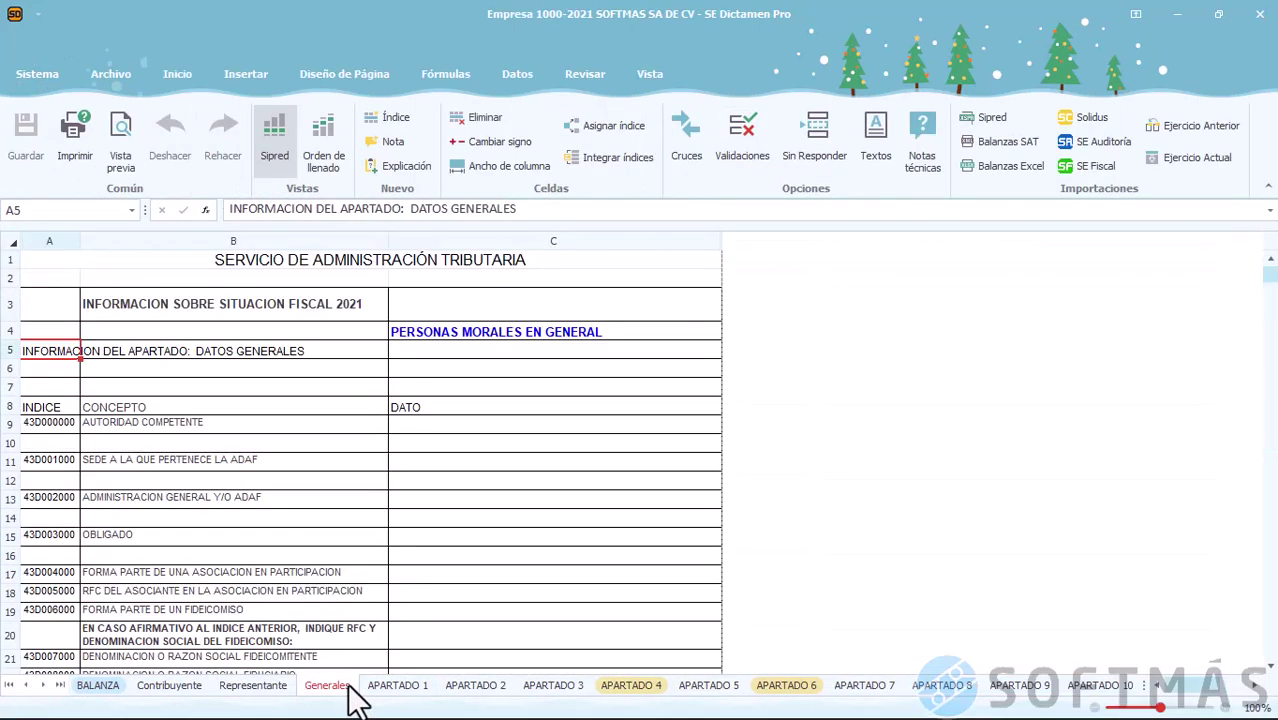
left_click(403, 688)
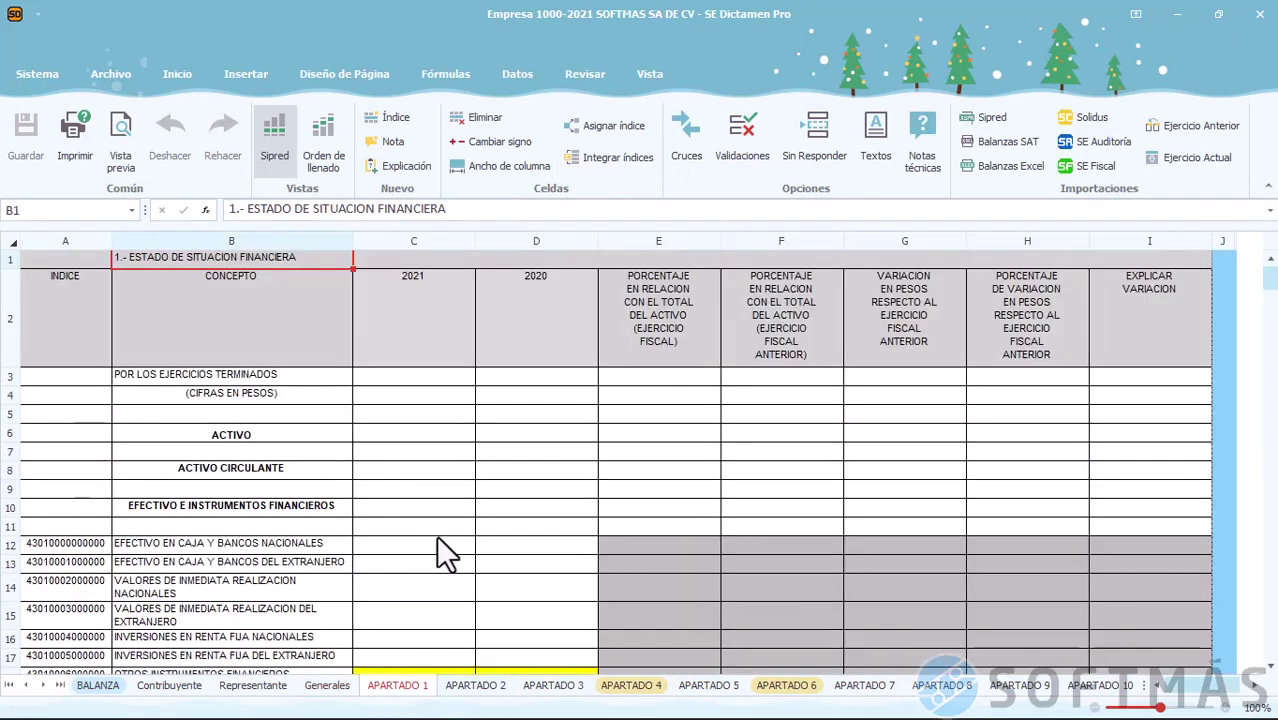
scroll(441, 551, "down", 2)
scroll(437, 539, "down", 9)
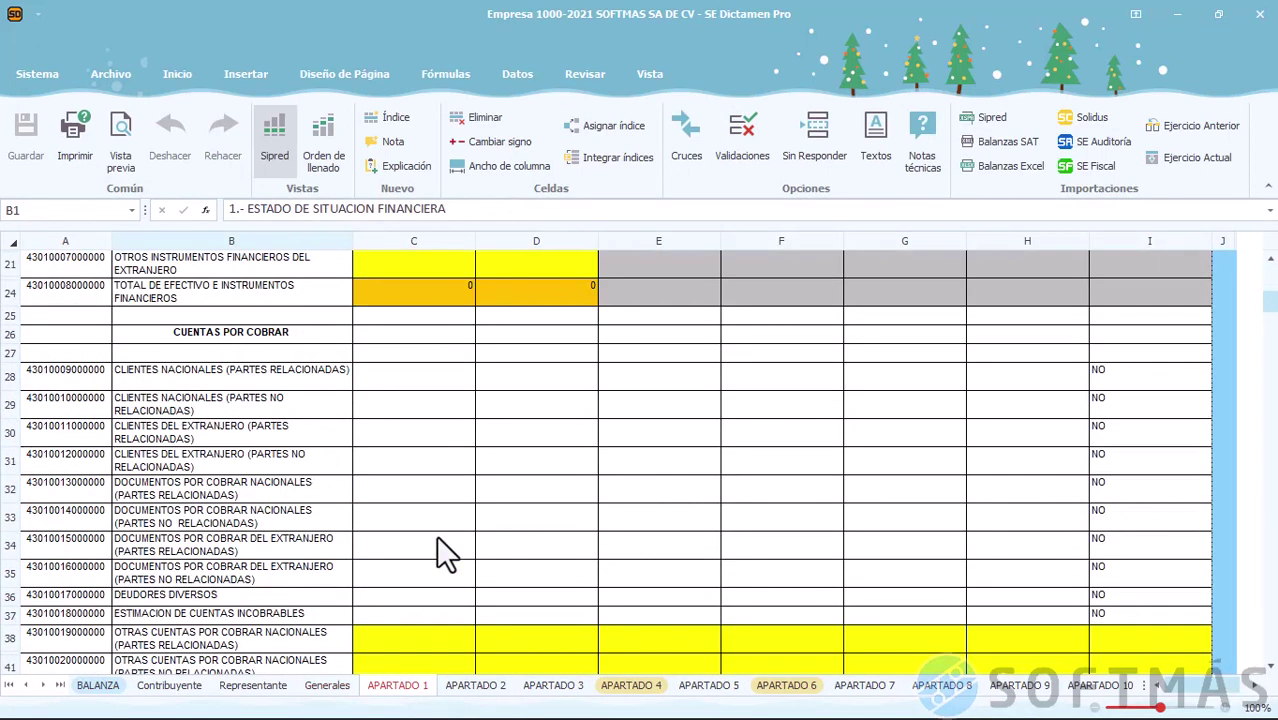
scroll(437, 540, "up", 3)
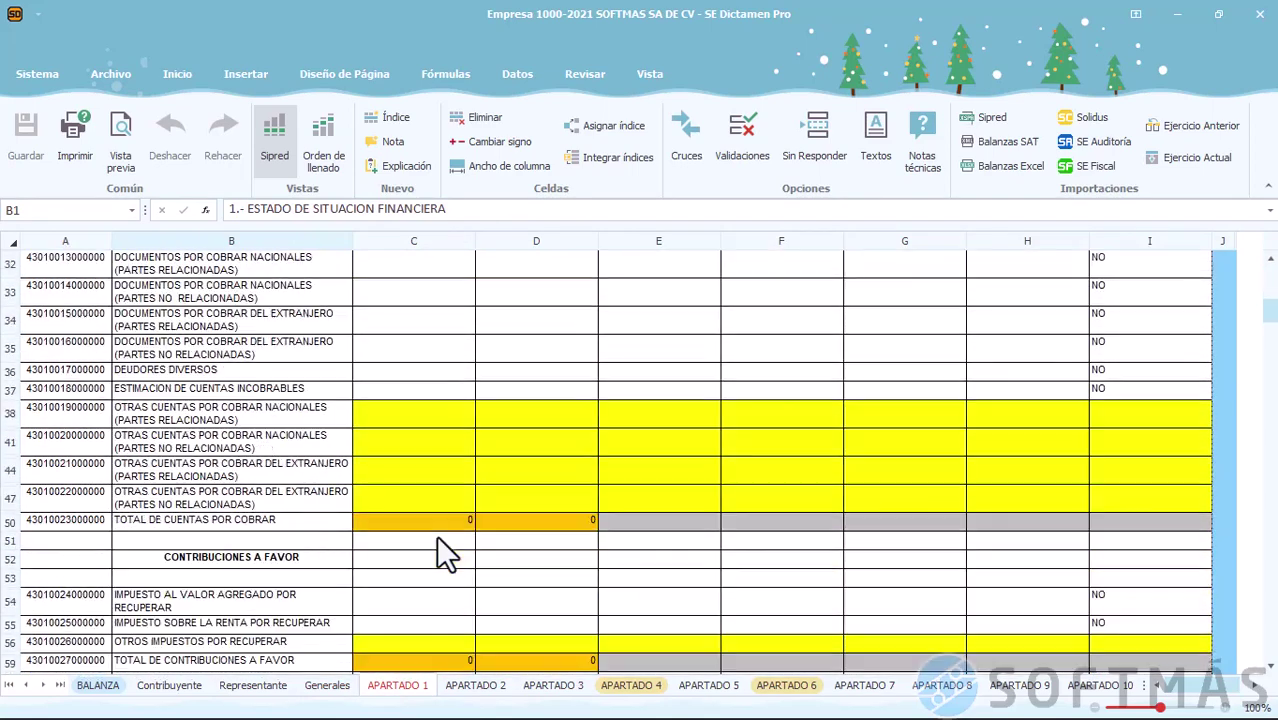
scroll(436, 535, "up", 1)
scroll(436, 535, "down", 2)
scroll(436, 535, "up", 4)
scroll(695, 370, "down", 6)
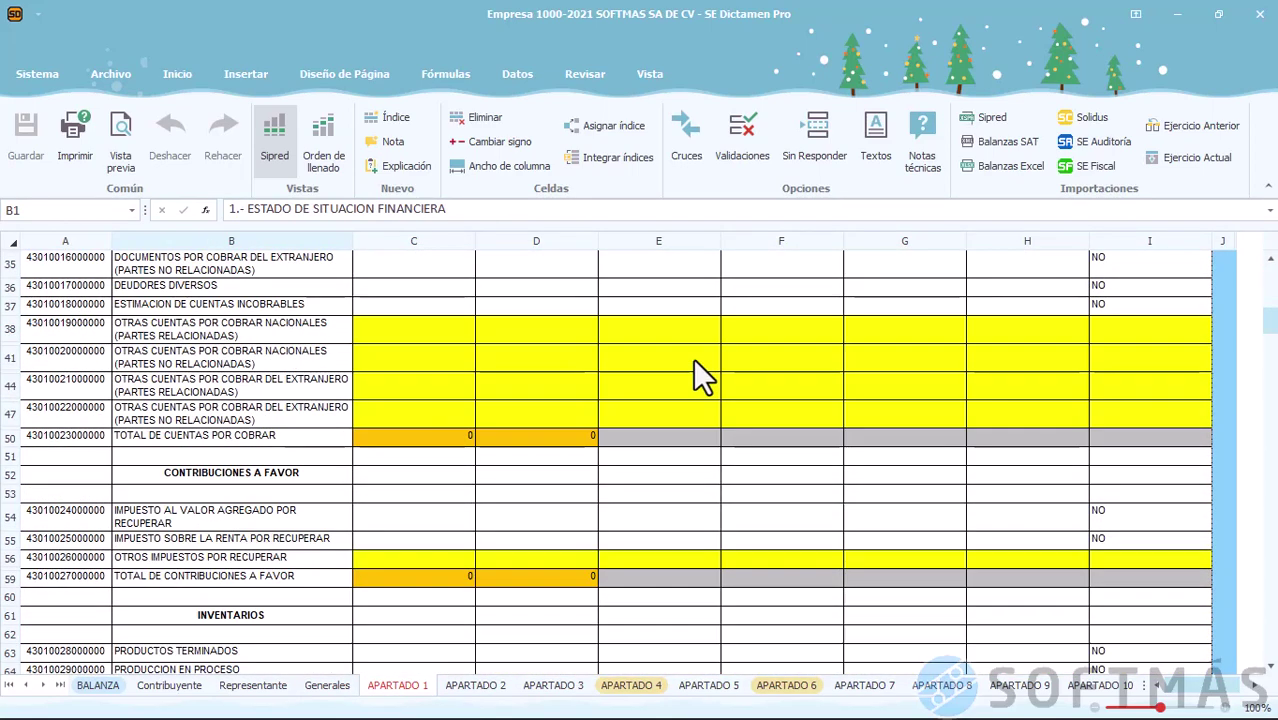
scroll(690, 370, "up", 2)
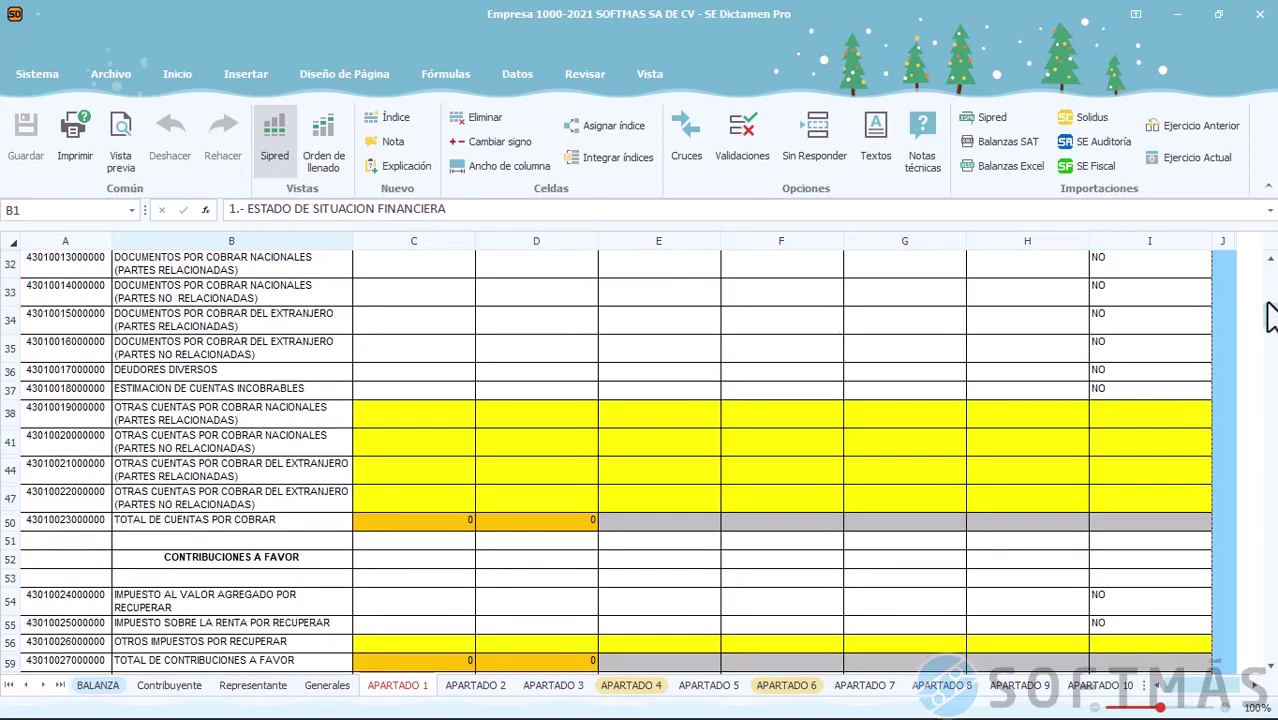
left_click_drag(1268, 318, 1271, 268)
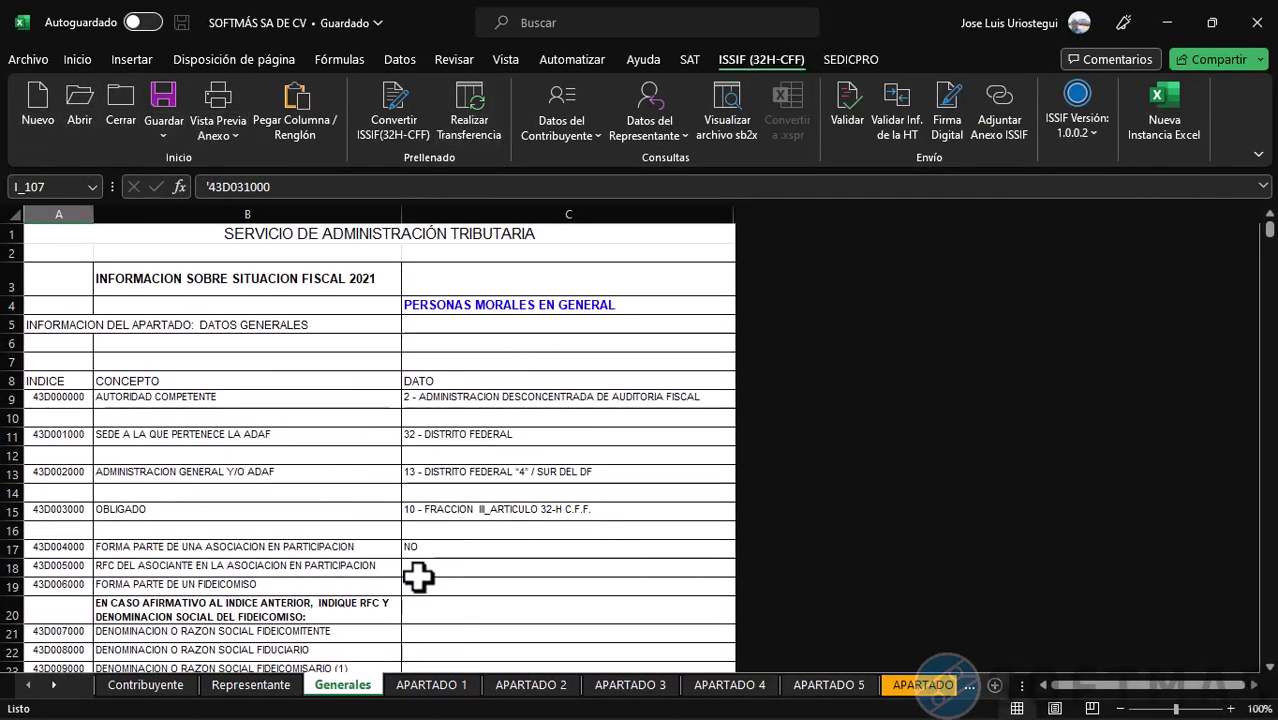
Review the 2021 and 2020 cash figures in APARTADO 1 and the general data in Generales of the Excel workbook
left_click(458, 688)
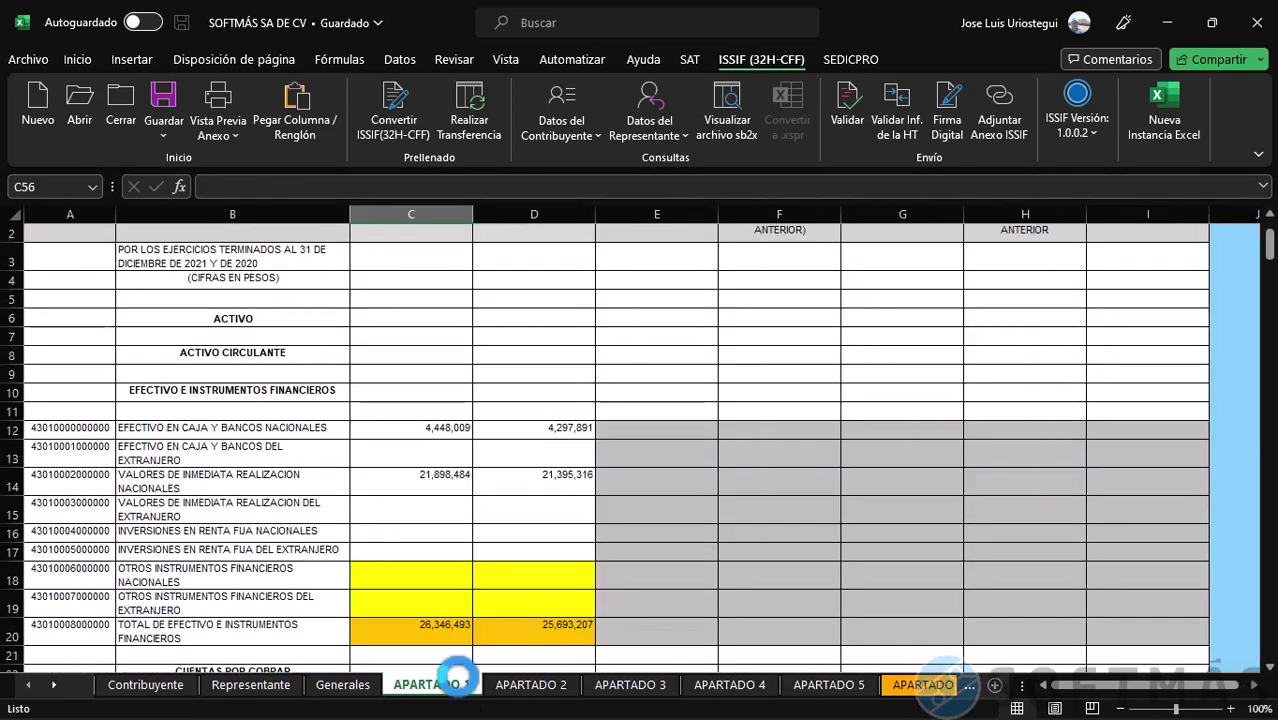
left_click(386, 433)
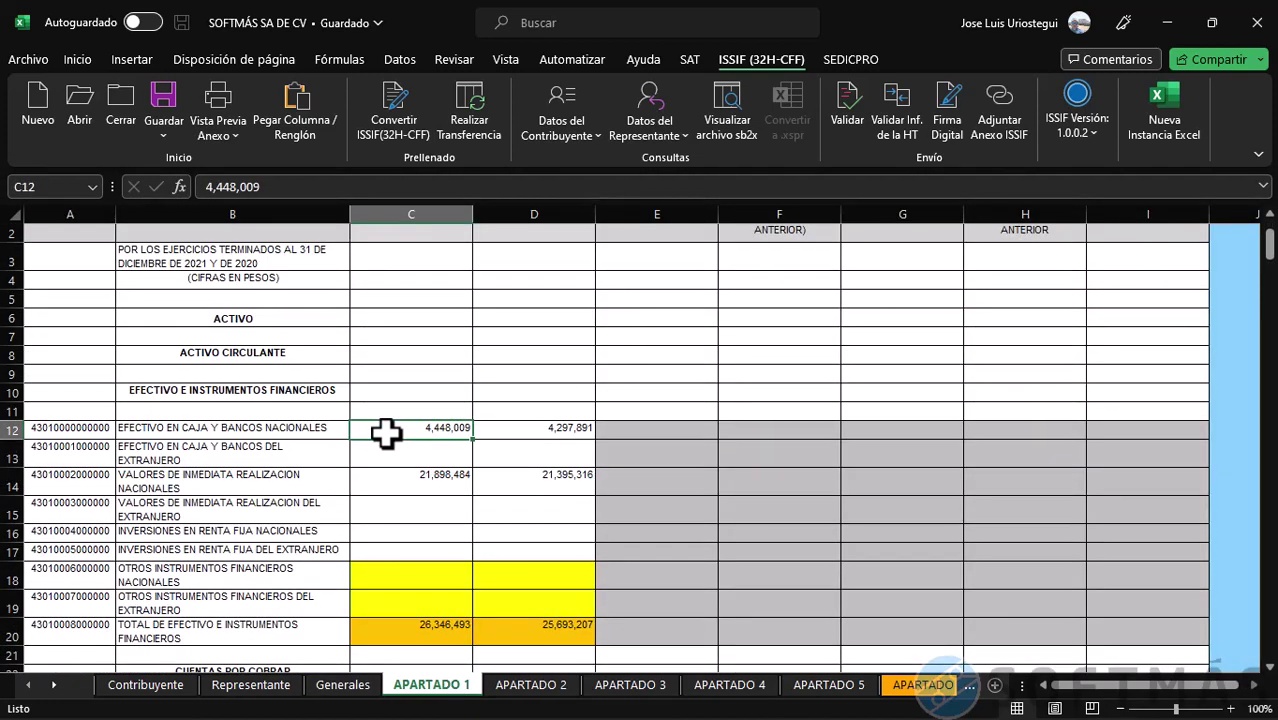
mouse_move(1268, 250)
left_mouse_down()
mouse_move(1258, 388)
mouse_move(1266, 240)
left_mouse_up()
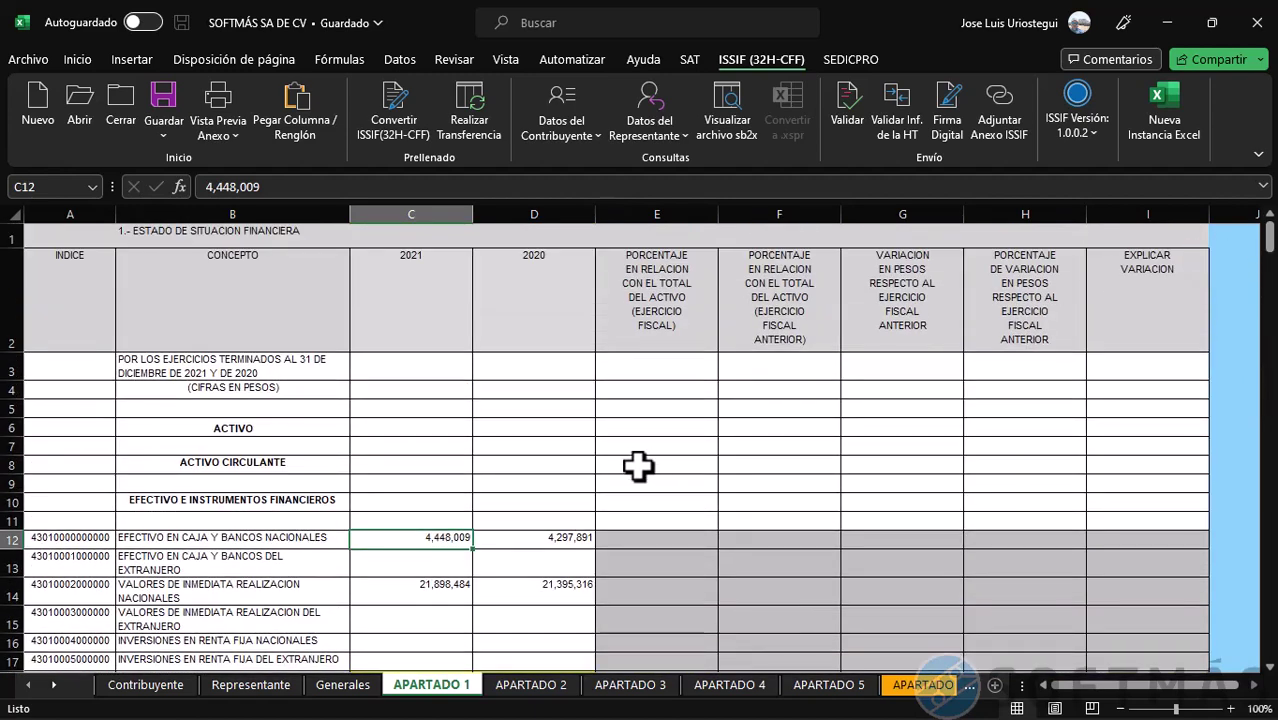
left_click(349, 690)
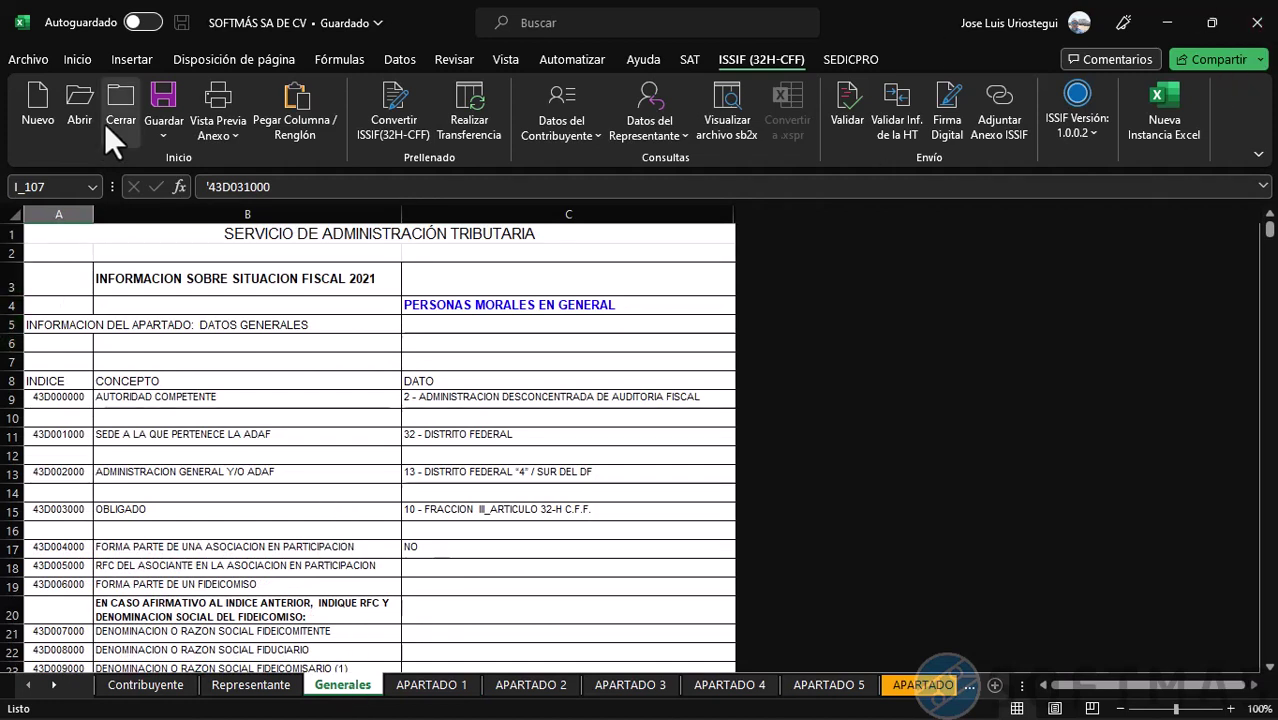
Close the SOFTMÁS SA DE CV workbook and Excel, and return to APARTADO 1 in SE Dictamen Pro
left_click(117, 99)
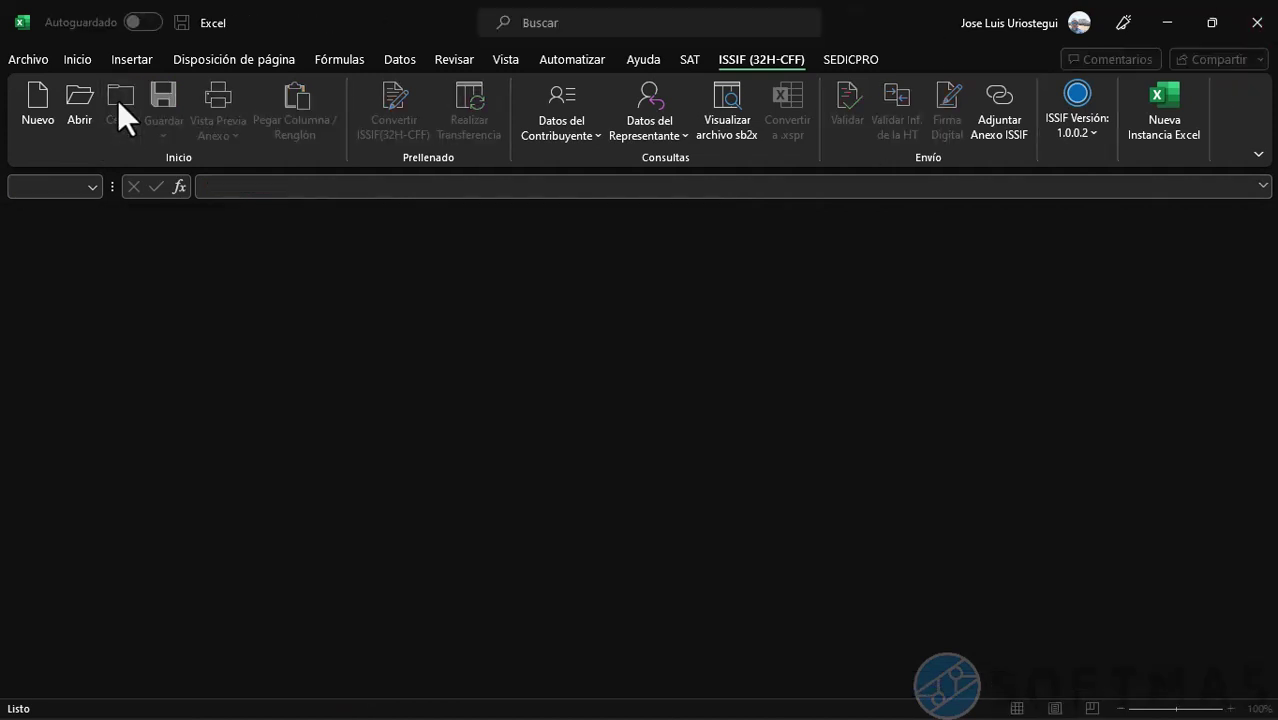
left_click(1245, 33)
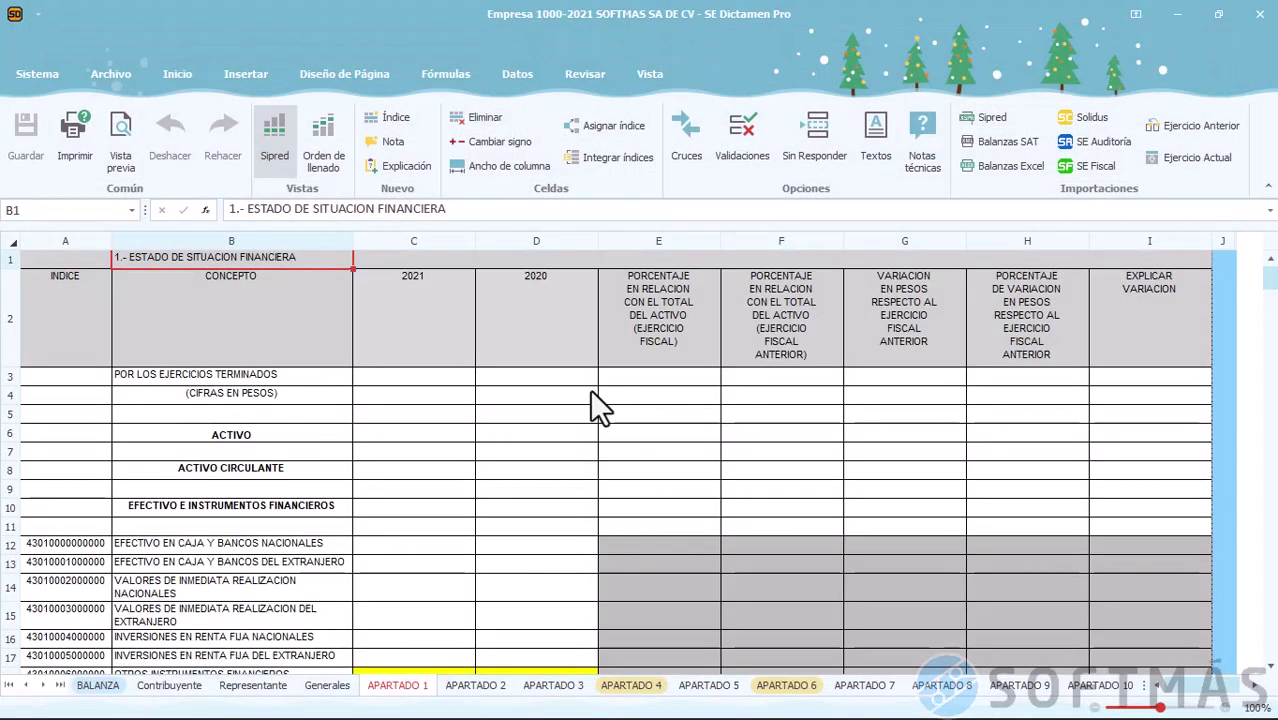
left_click(581, 506)
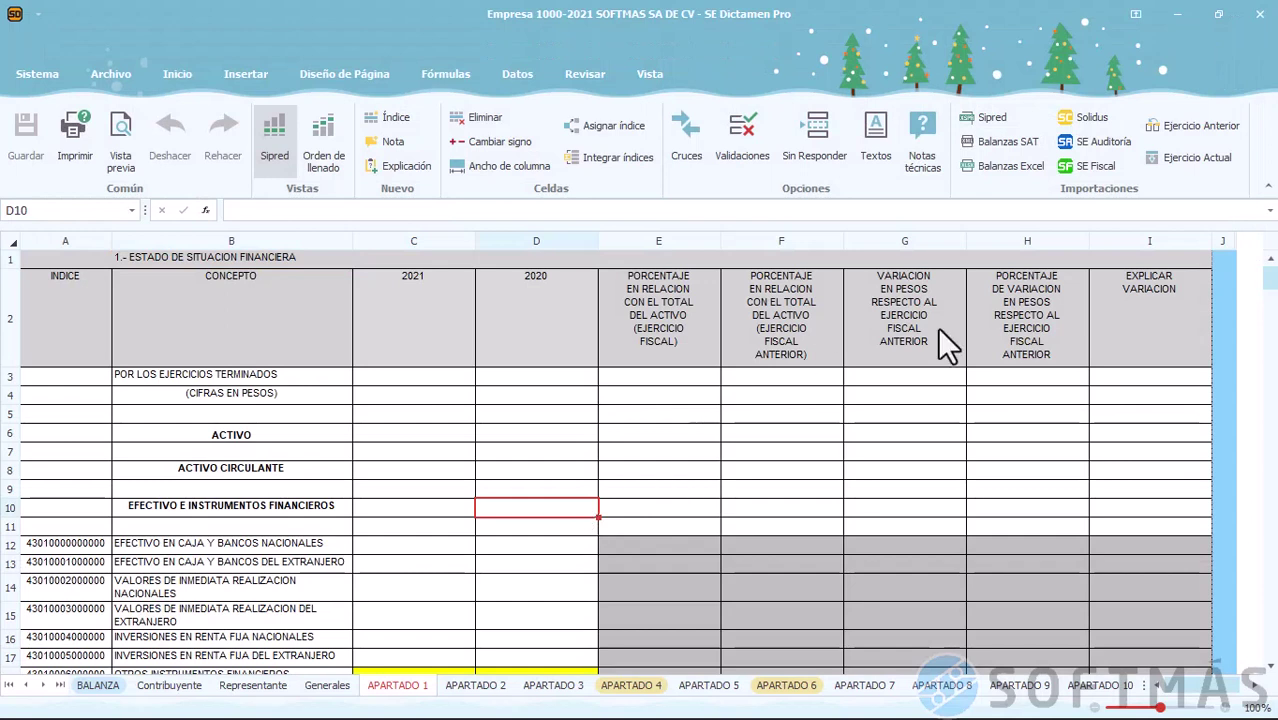
Import the Sipred information from the file SOFTMÁS SA DE CV.xspr, using the all-Excel-files filter, and close the process window
left_click(983, 117)
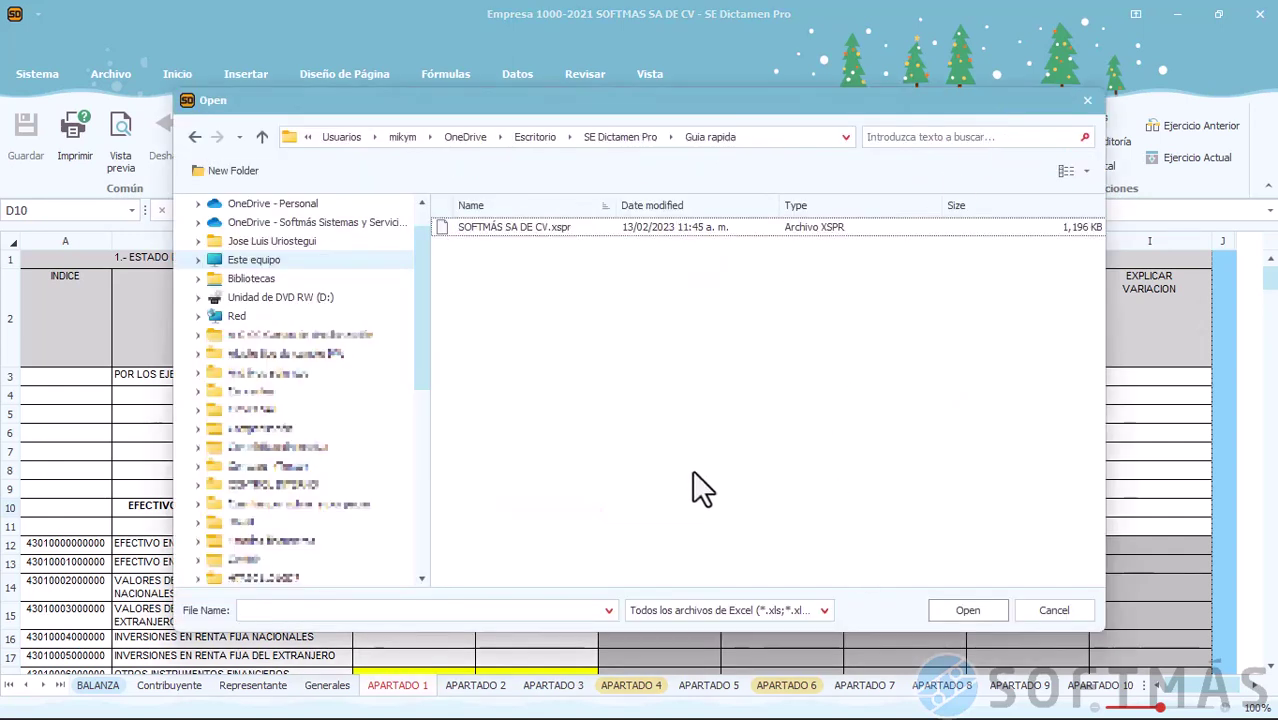
left_click(506, 231)
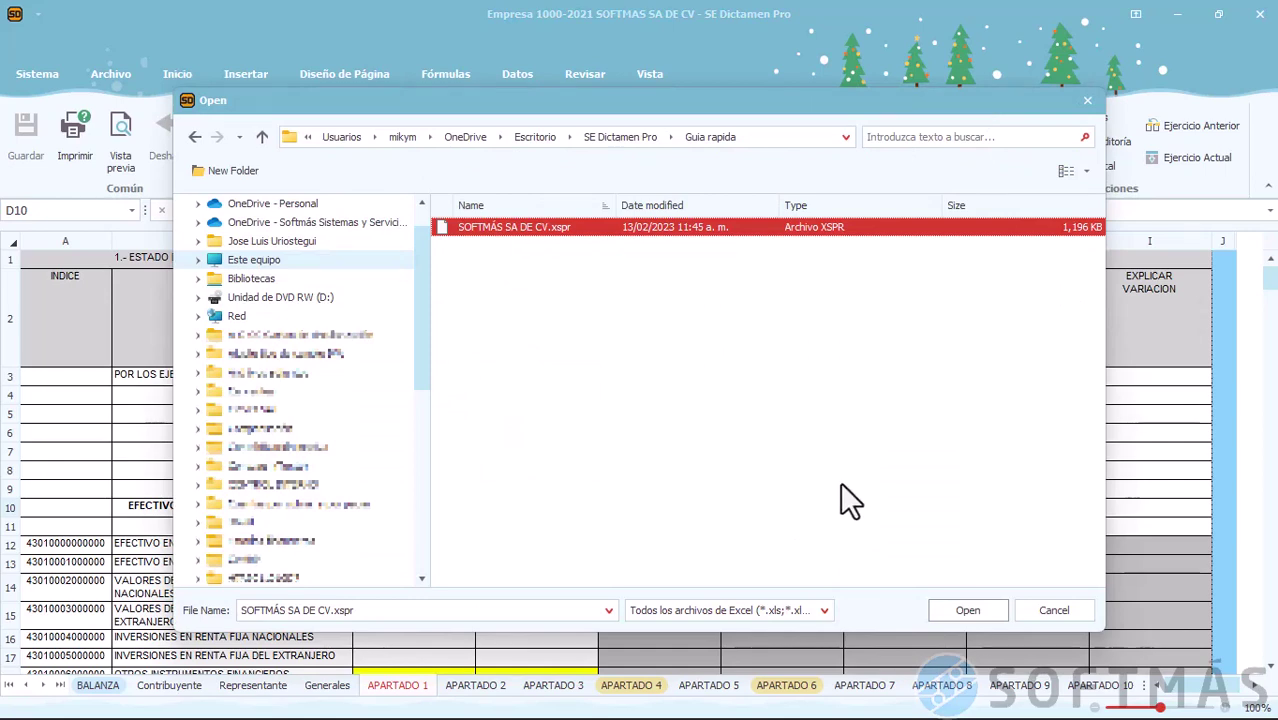
left_click(825, 612)
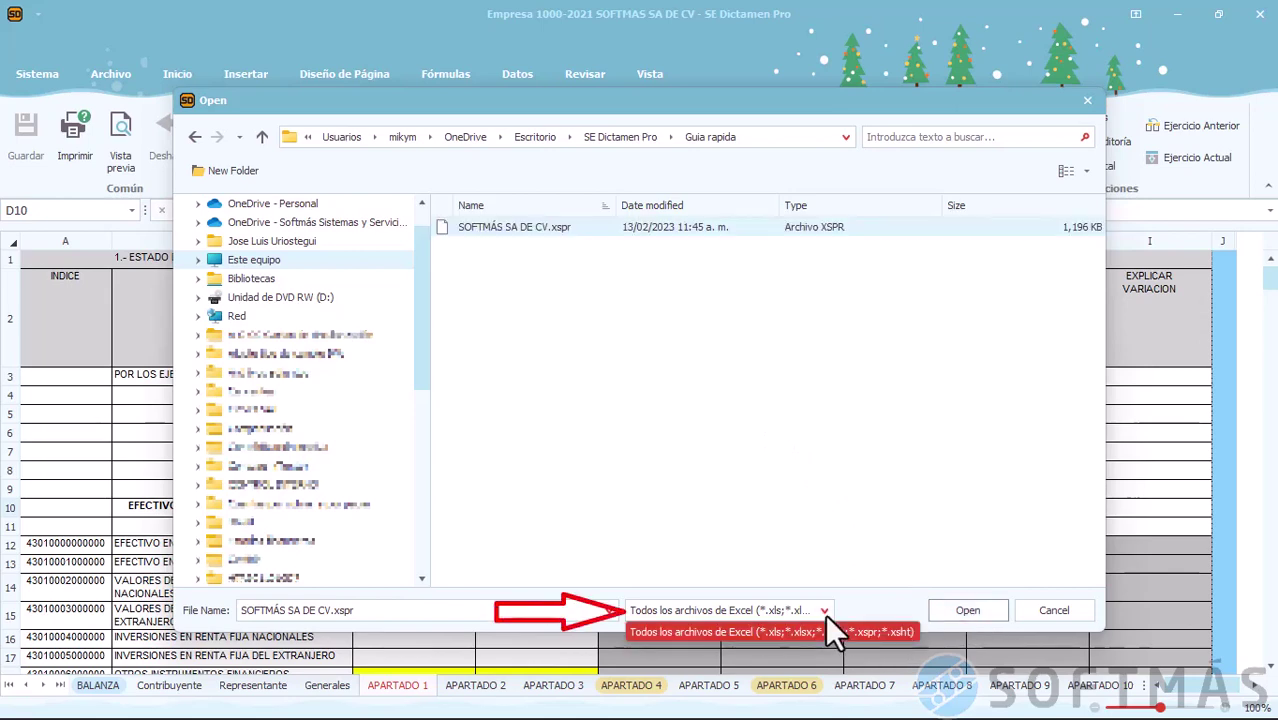
left_click(826, 618)
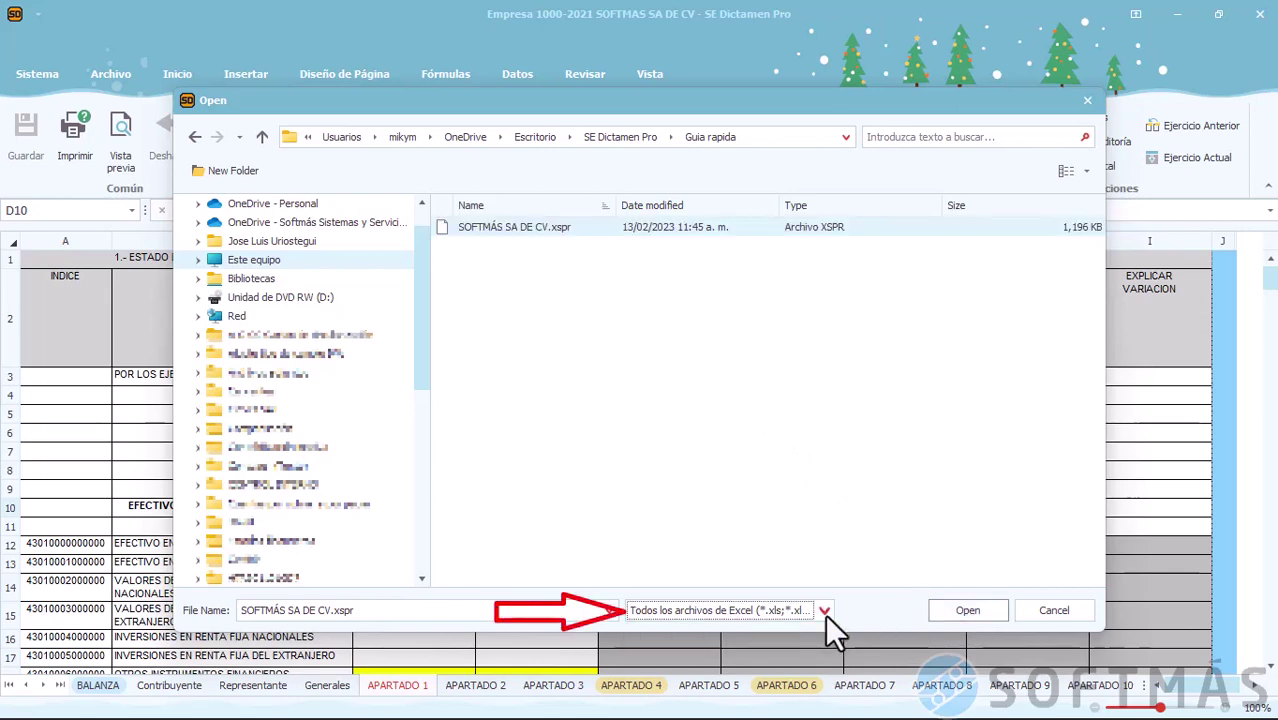
left_click(963, 613)
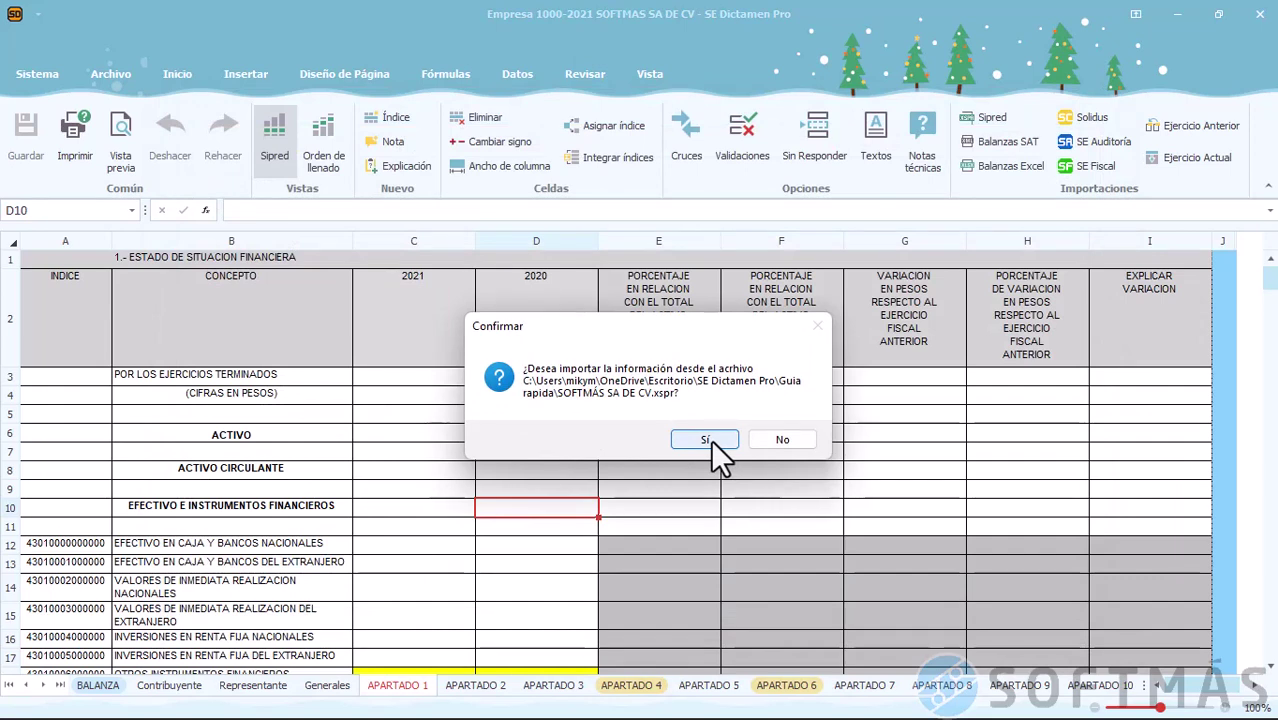
left_click(708, 440)
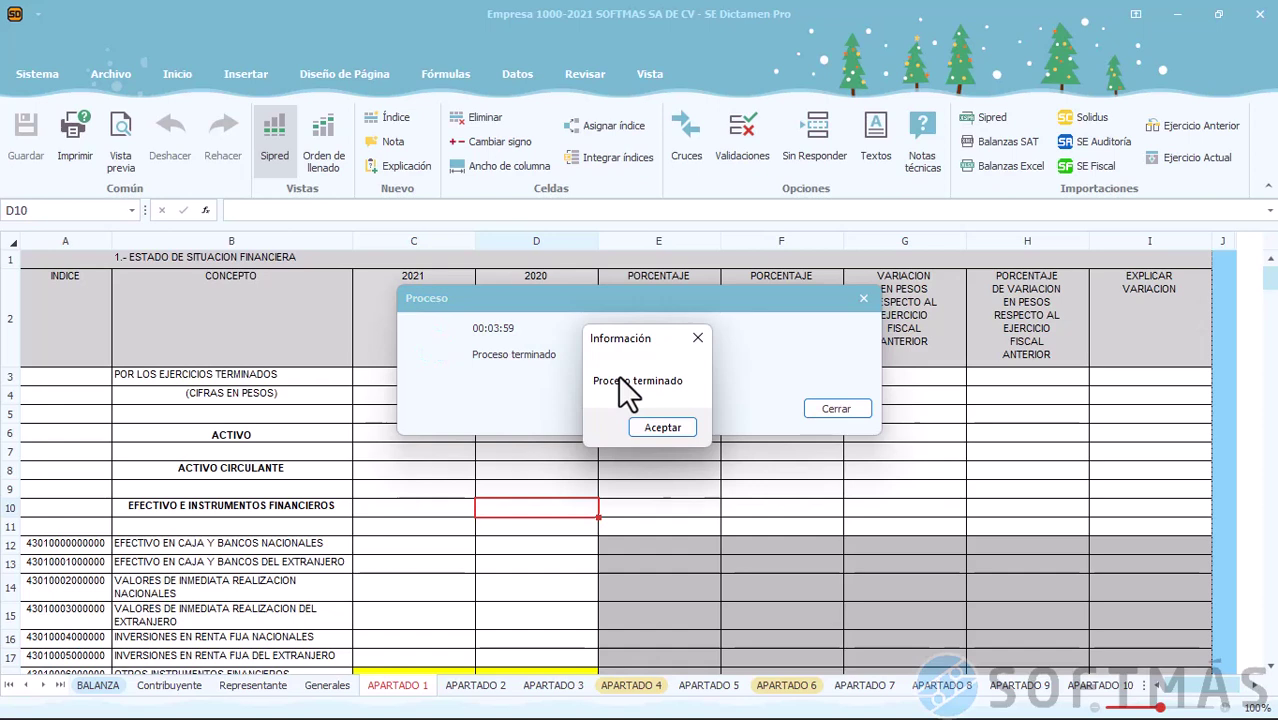
left_click(651, 429)
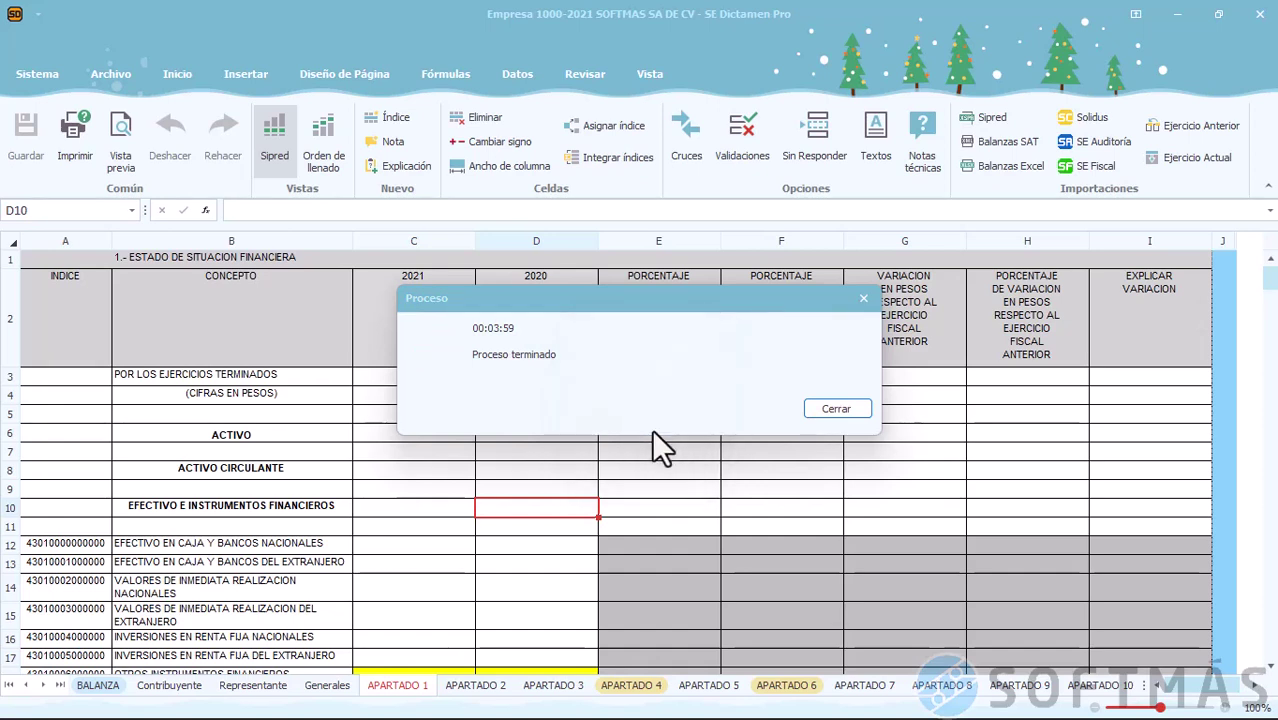
left_click(837, 409)
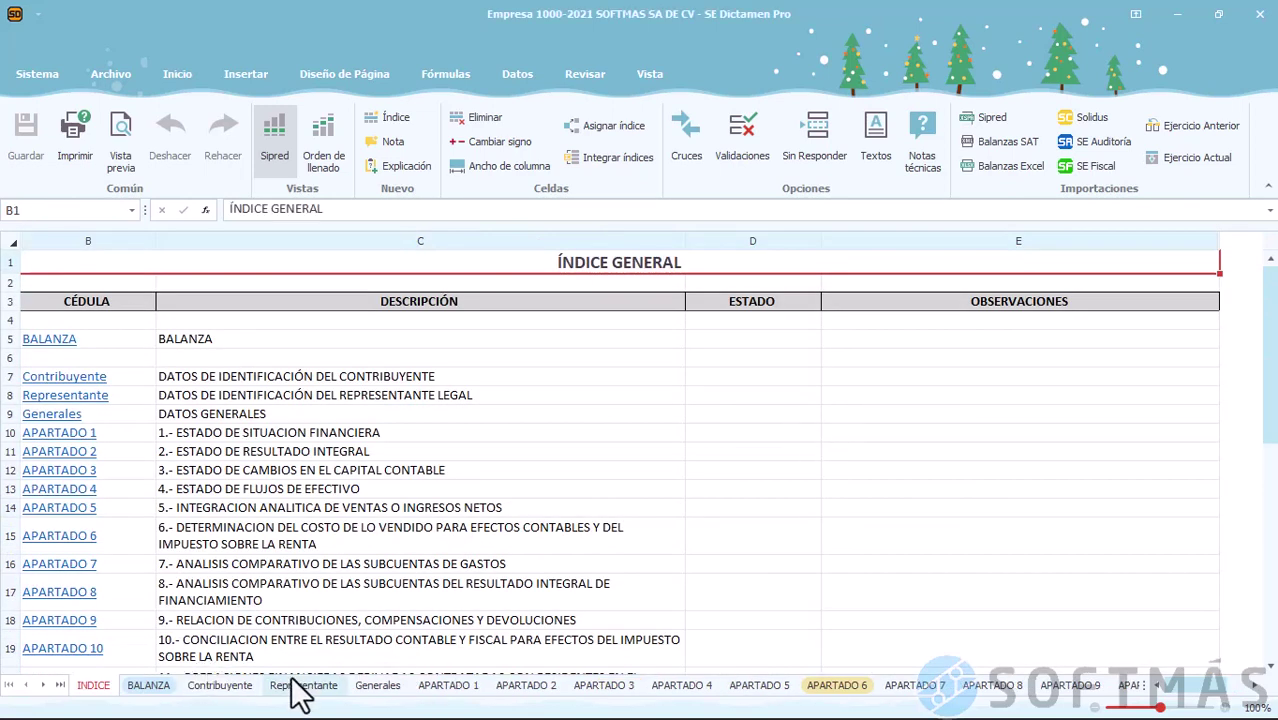
Check the imported data in the Generales sheet and the statement of financial position in APARTADO 1
left_click(380, 688)
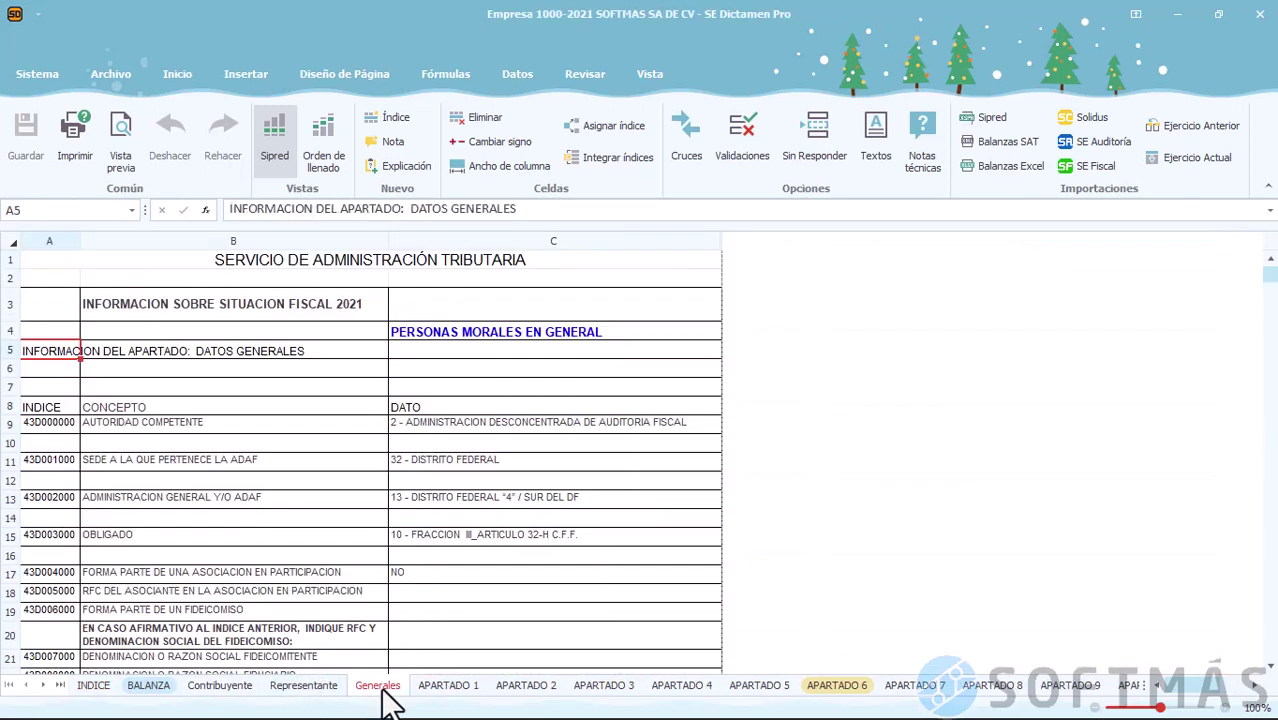
left_click(445, 696)
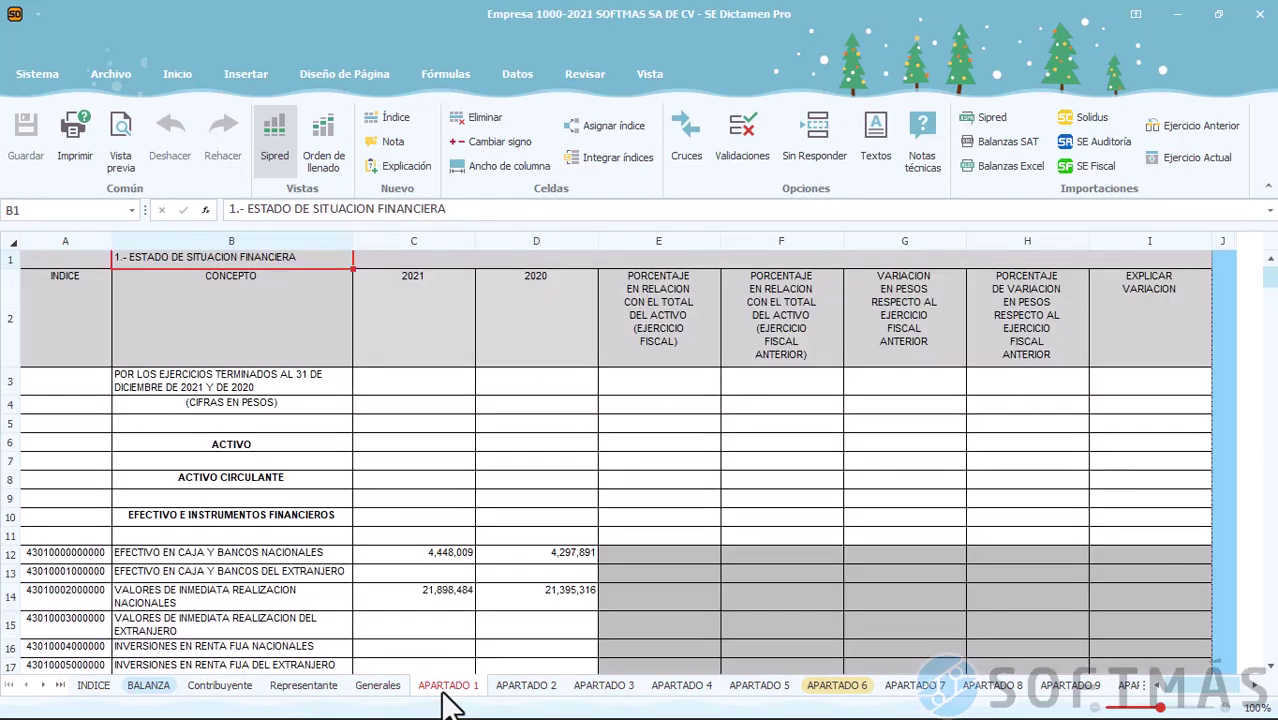
left_click(385, 550)
scroll(385, 549, "down", 2)
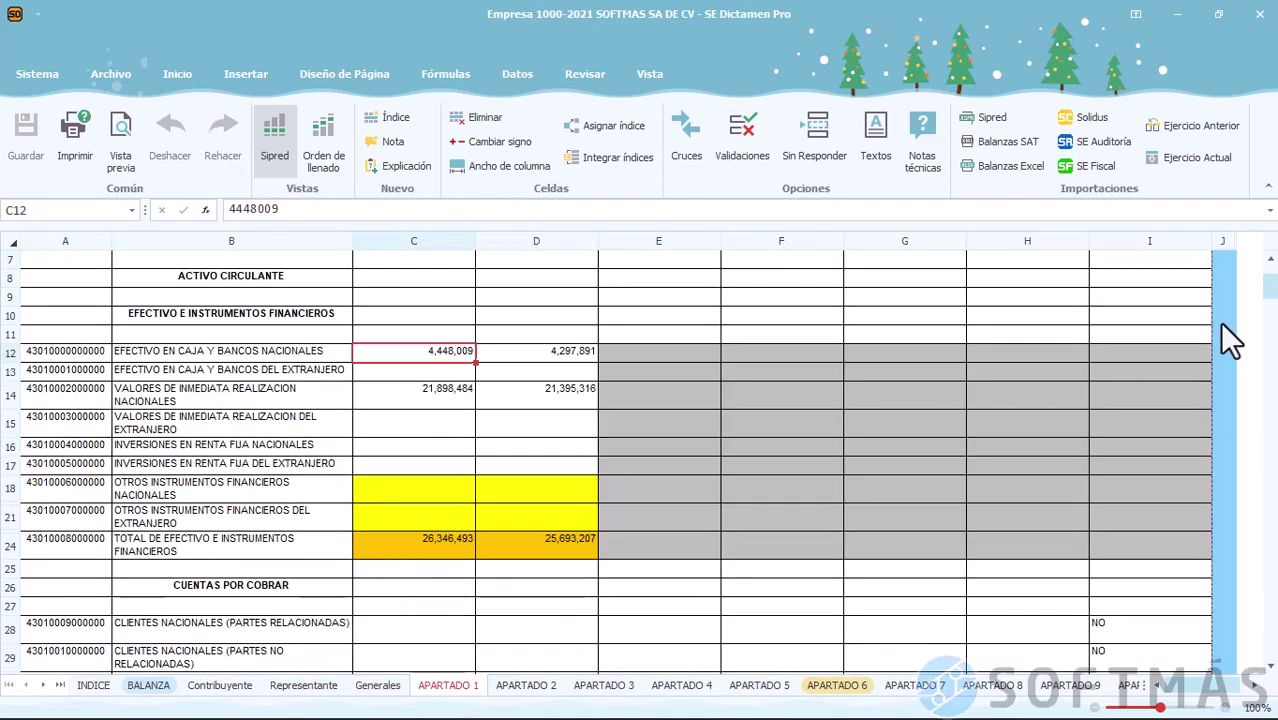
left_click_drag(1270, 296, 1270, 452)
left_click_drag(1268, 350, 1255, 271)
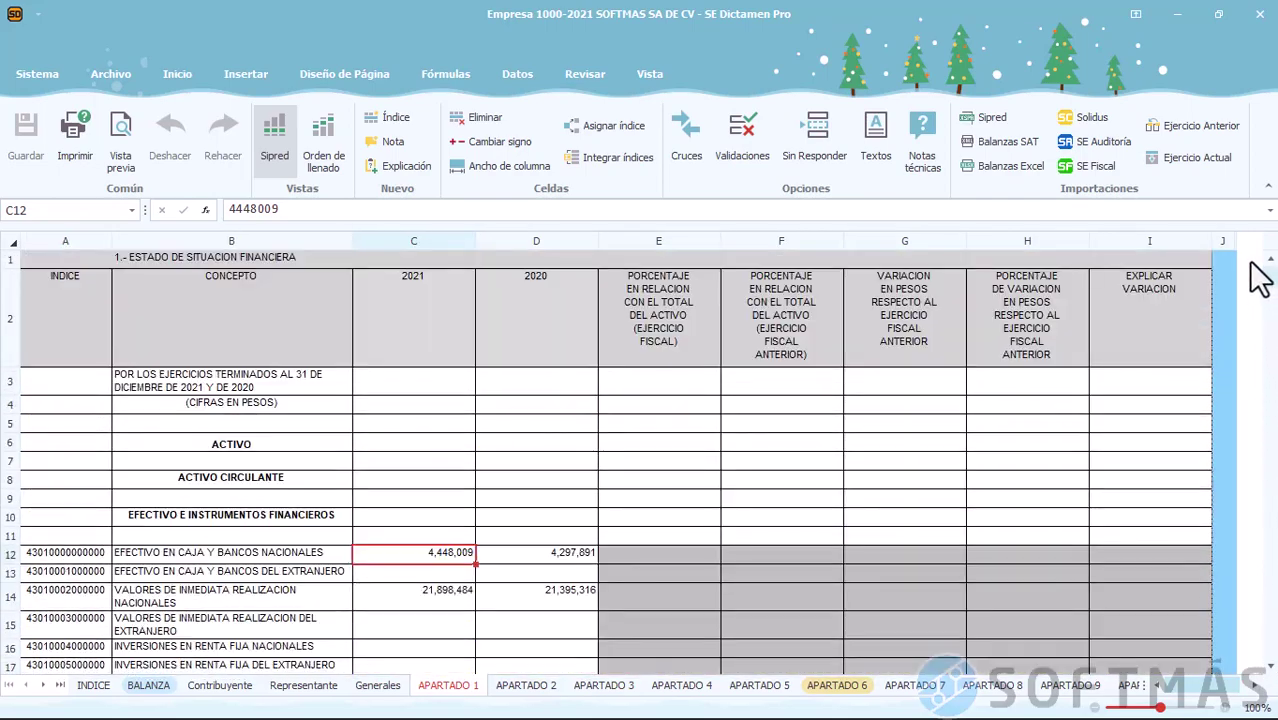
Review the imported data in APARTADO 2, 3, 4, 5, 8 and 9 and in the Contribuyente sheet
left_click(530, 688)
left_click(616, 690)
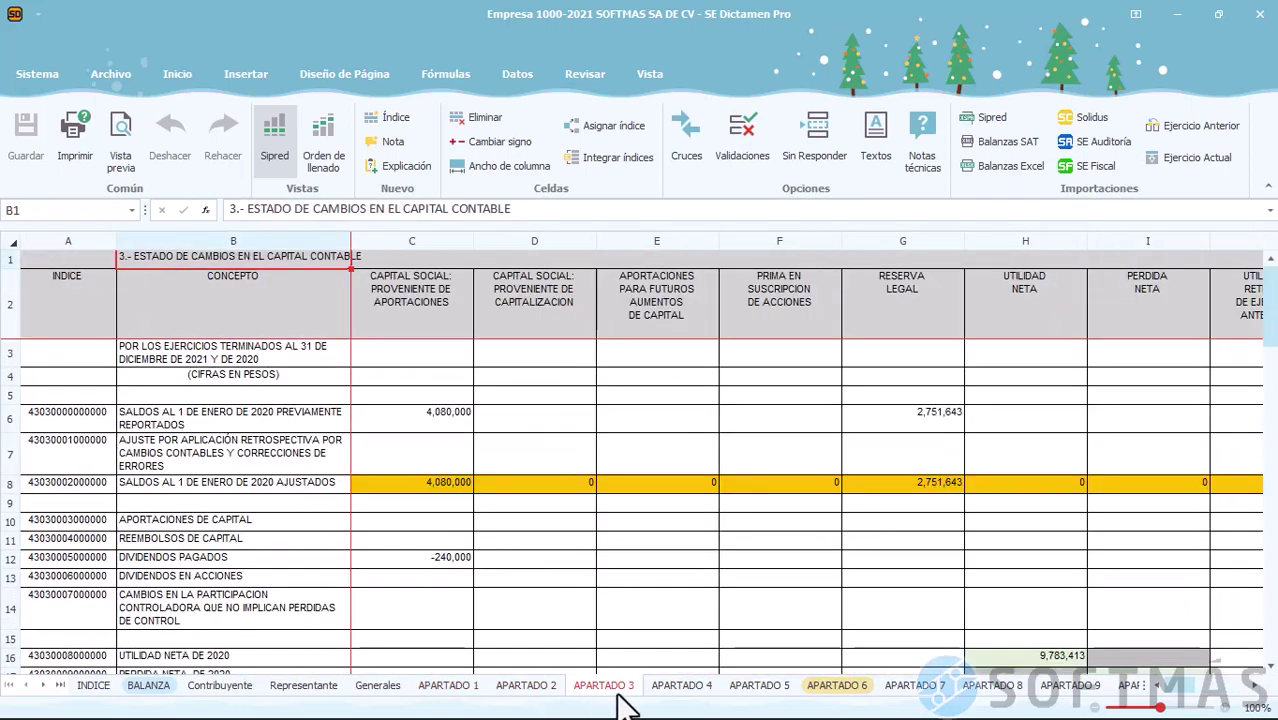
left_click(675, 690)
left_click(765, 692)
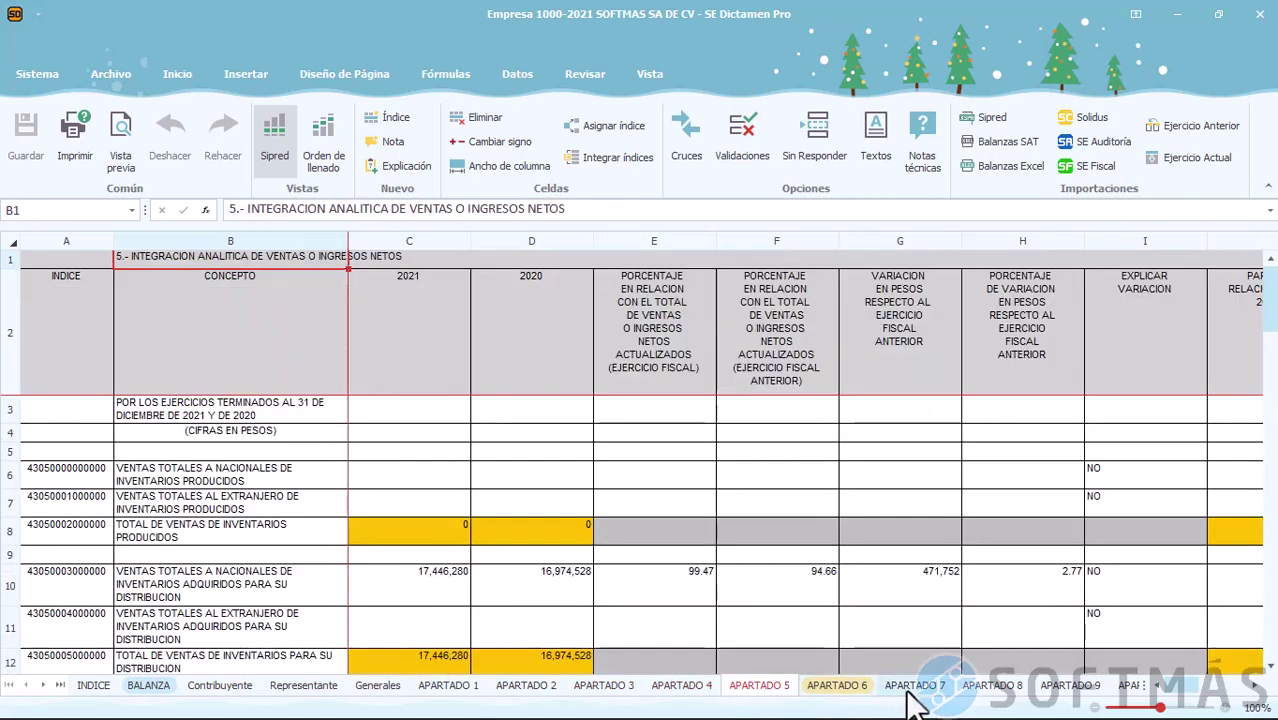
left_click(1000, 688)
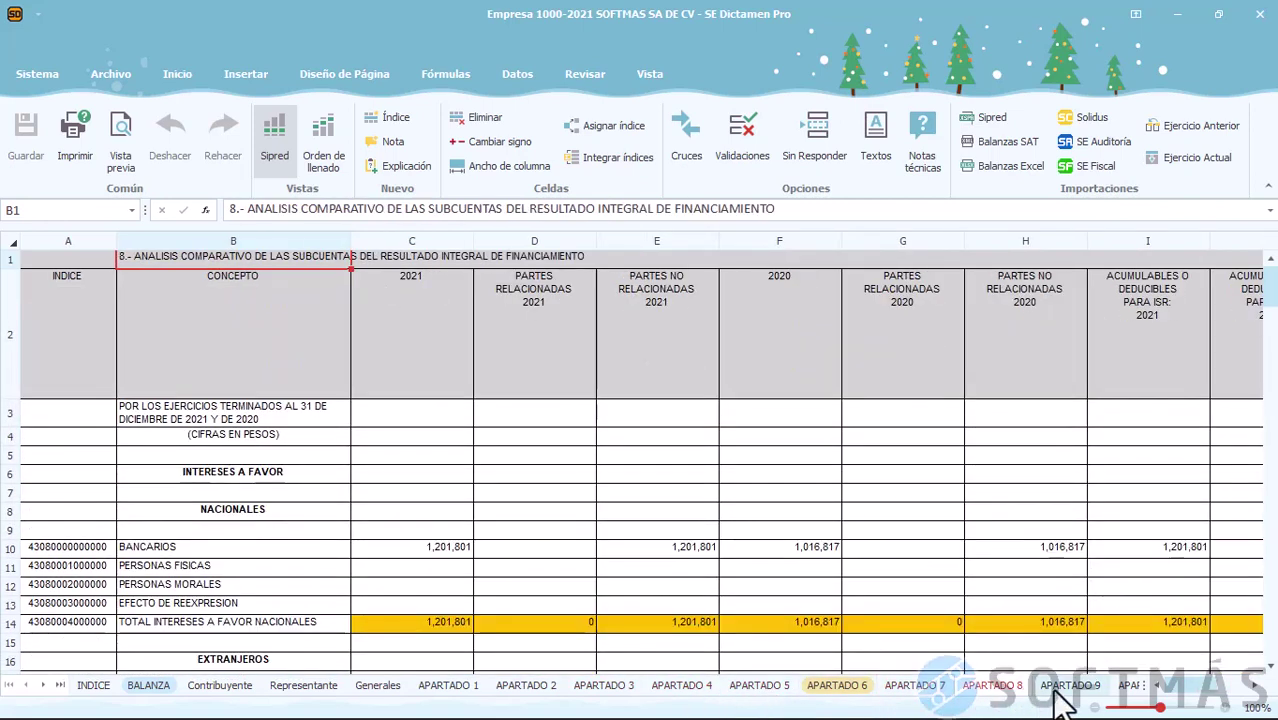
left_click(1070, 688)
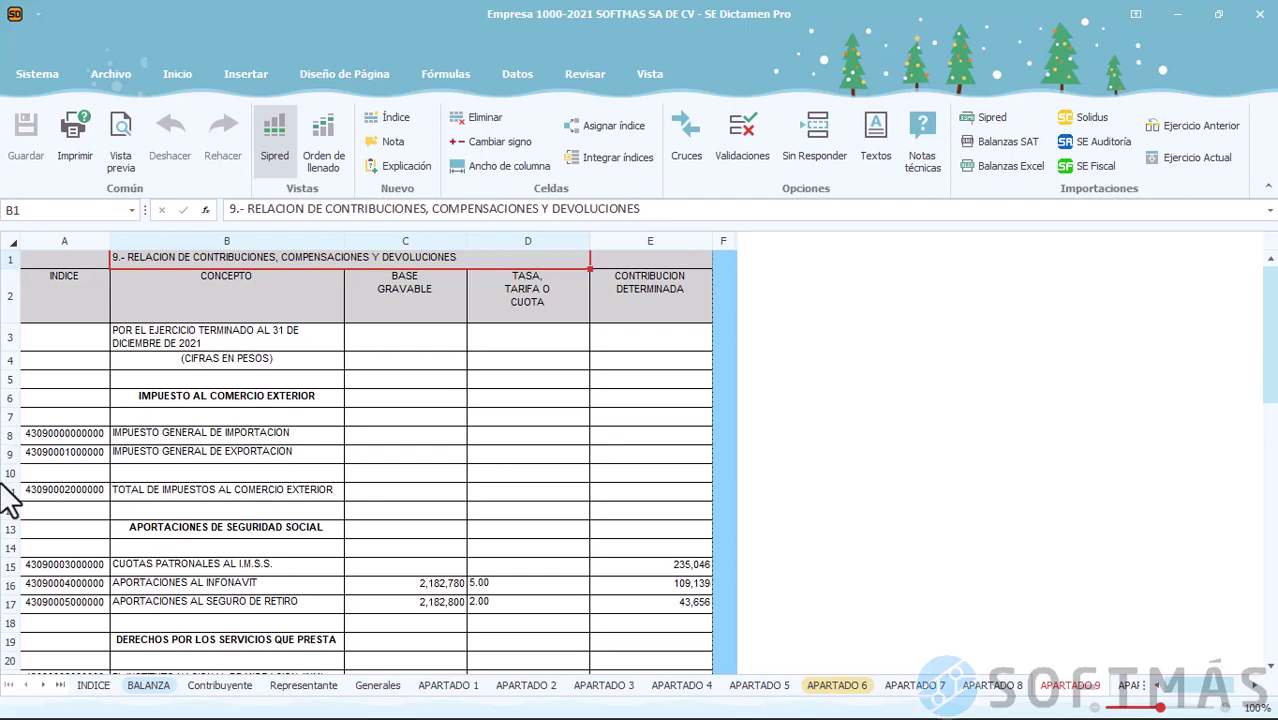
left_click(218, 688)
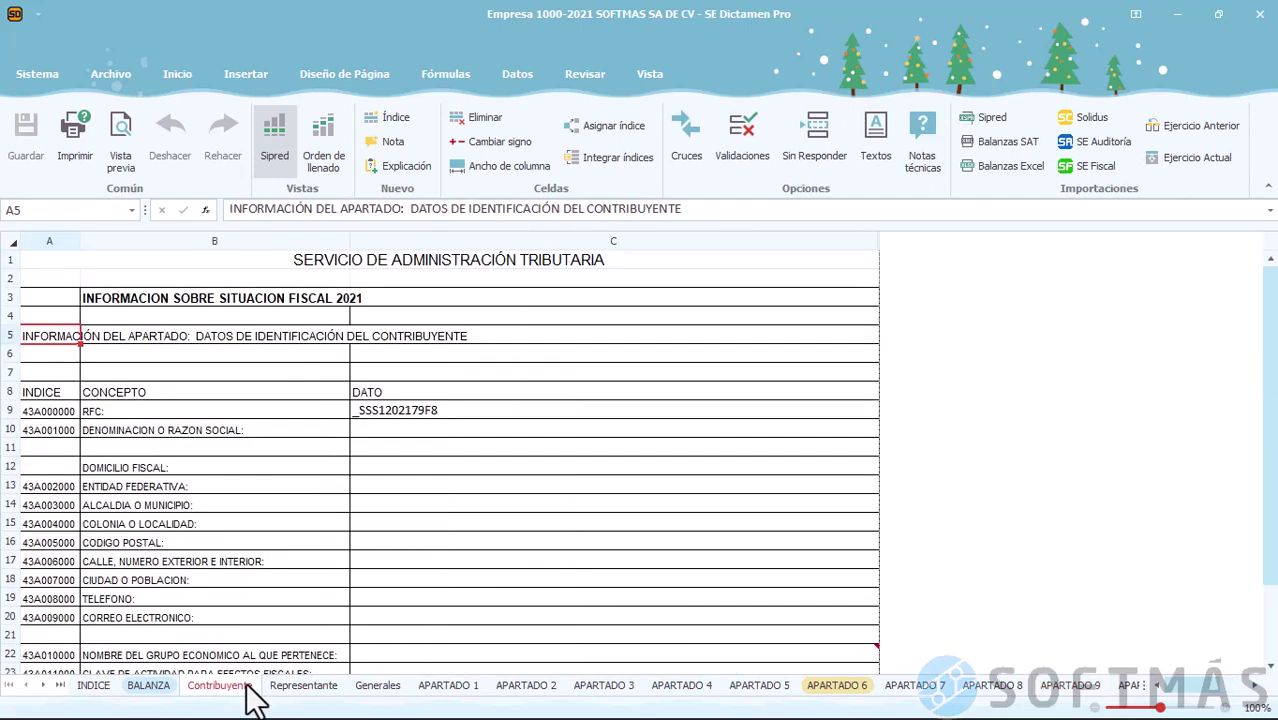
Examine the company type and fiscal year heading in the Generales sheet and the year column headings in APARTADO 1
left_click(378, 688)
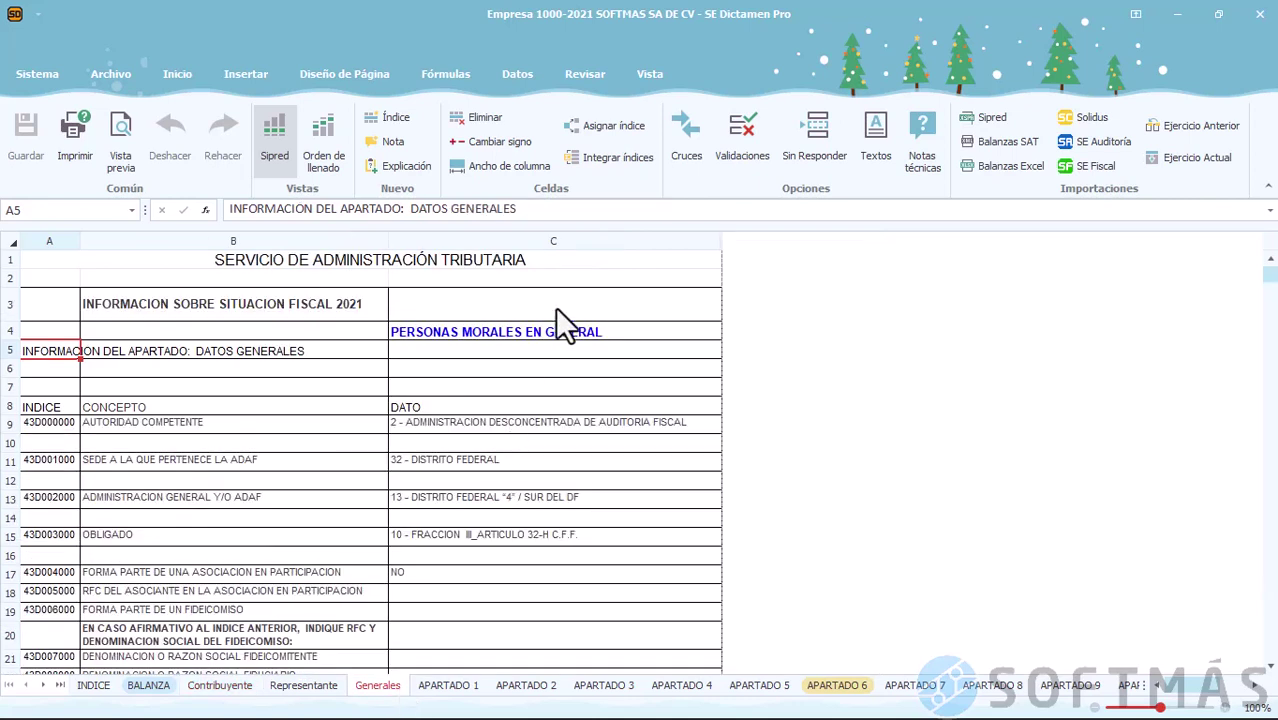
left_click(600, 330)
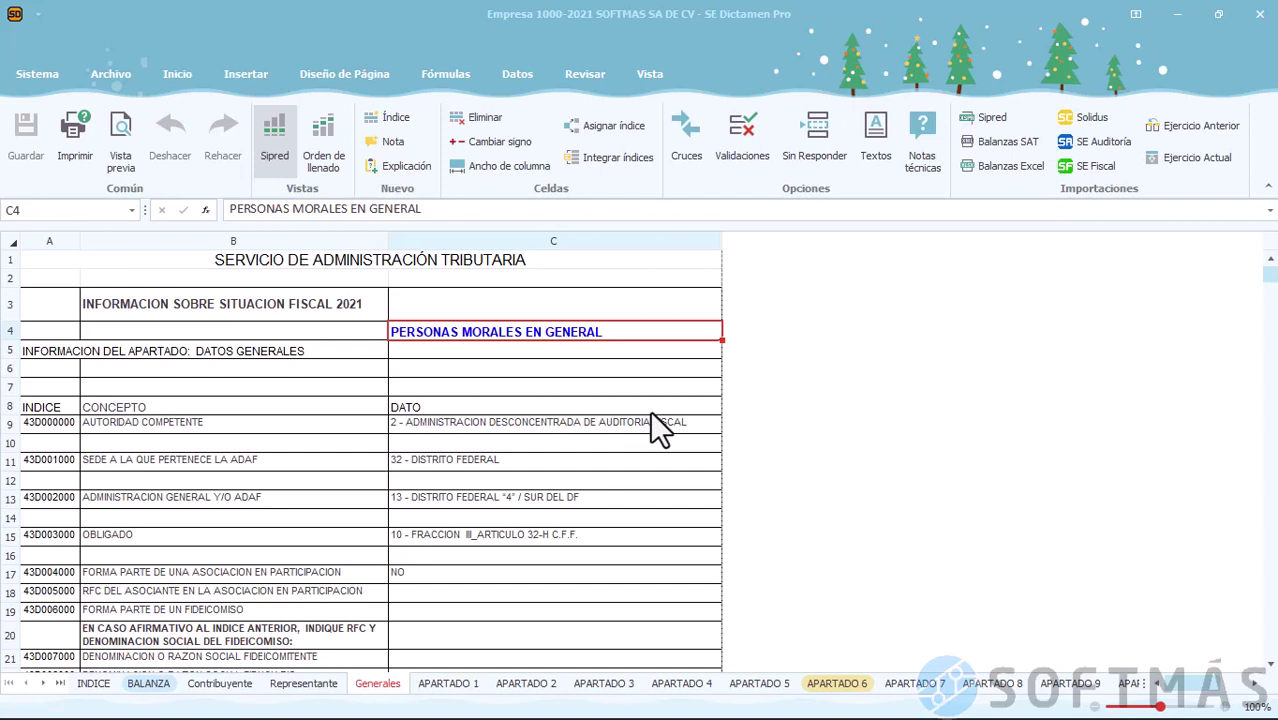
left_click(614, 399)
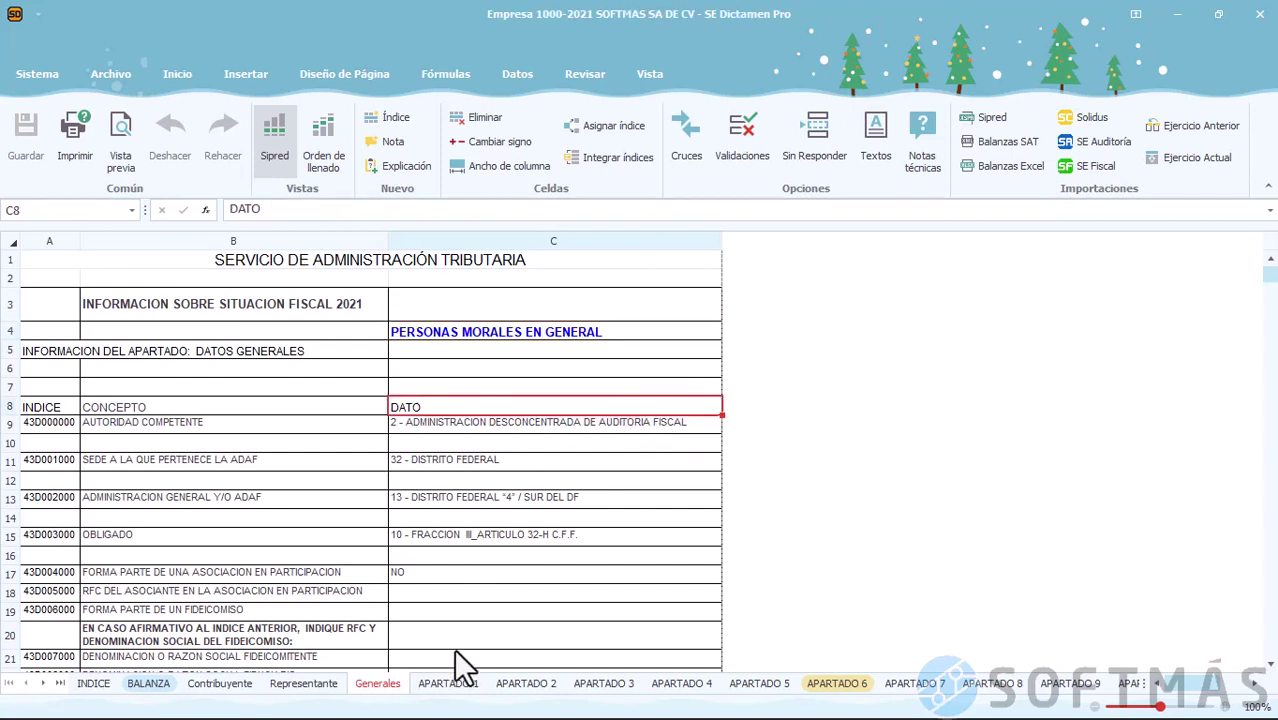
left_click(449, 684)
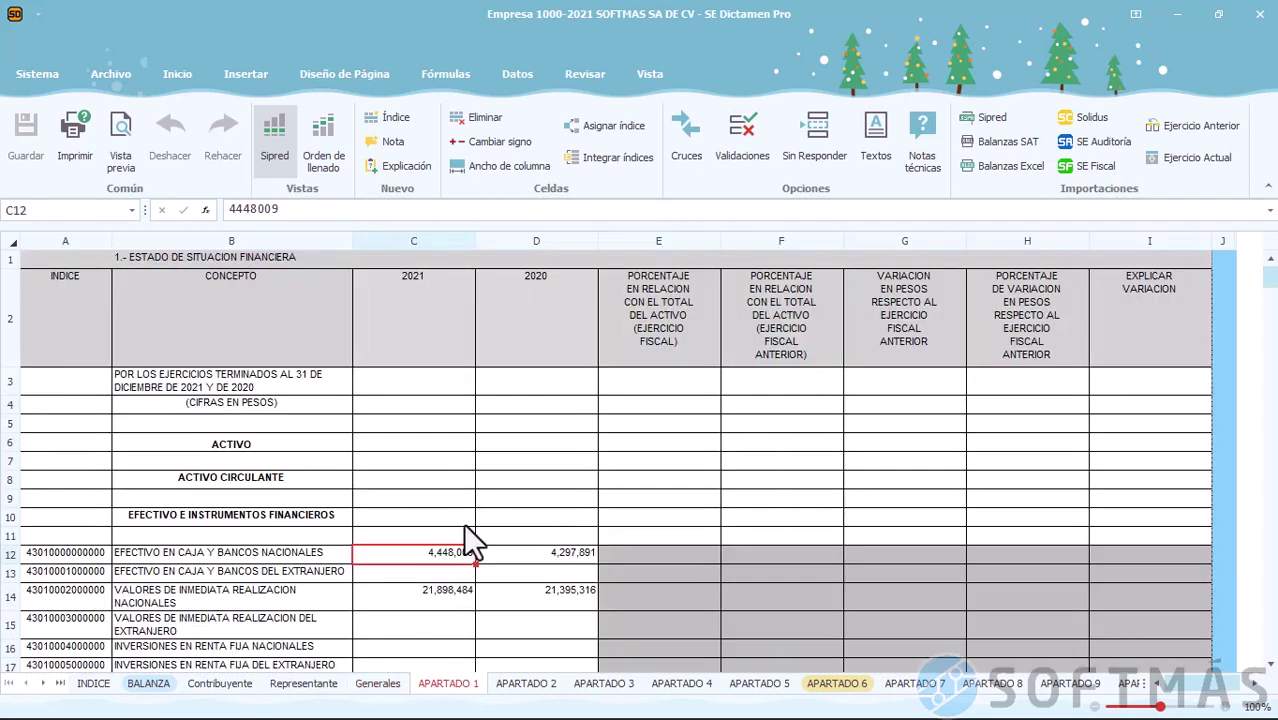
left_click(439, 318)
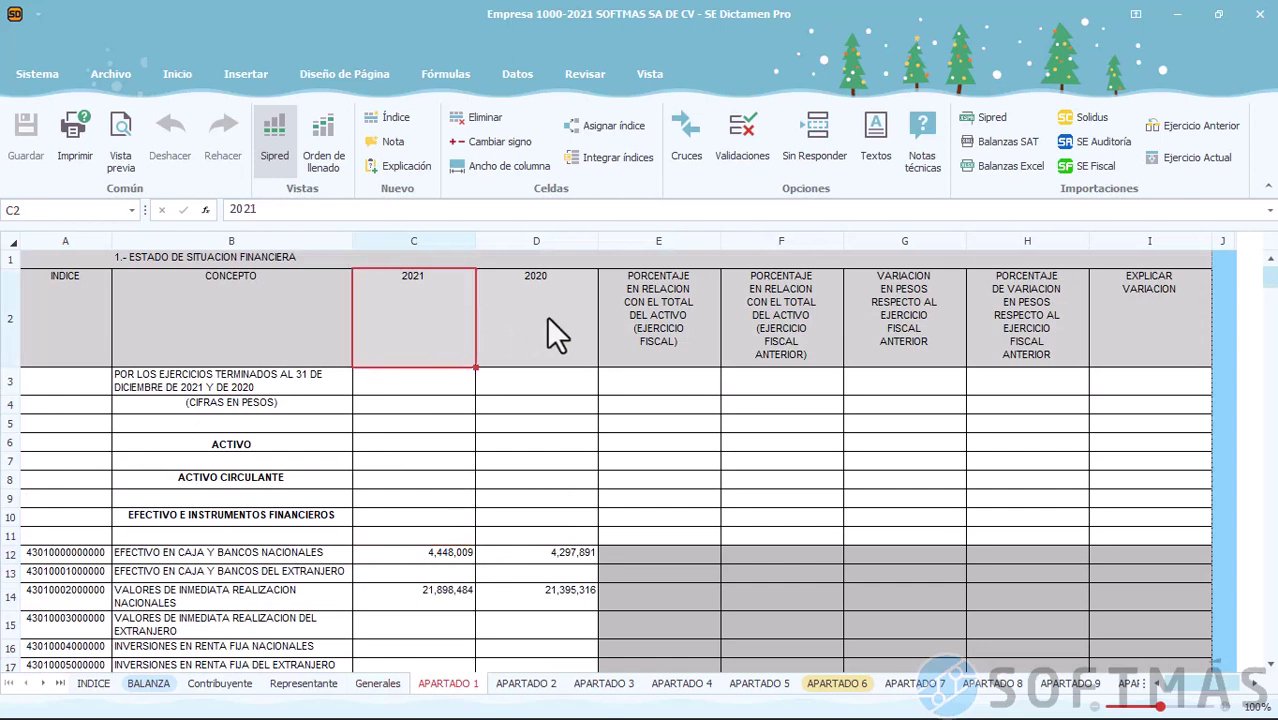
left_click(573, 312)
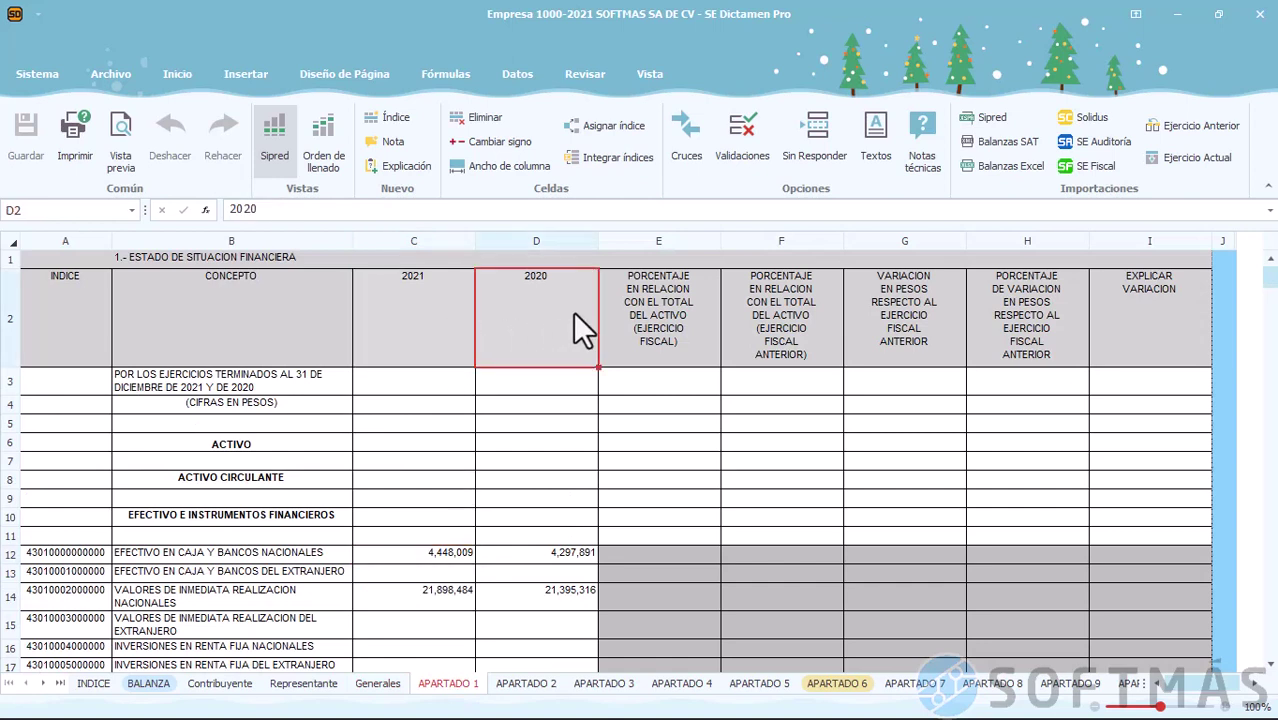
left_click(384, 683)
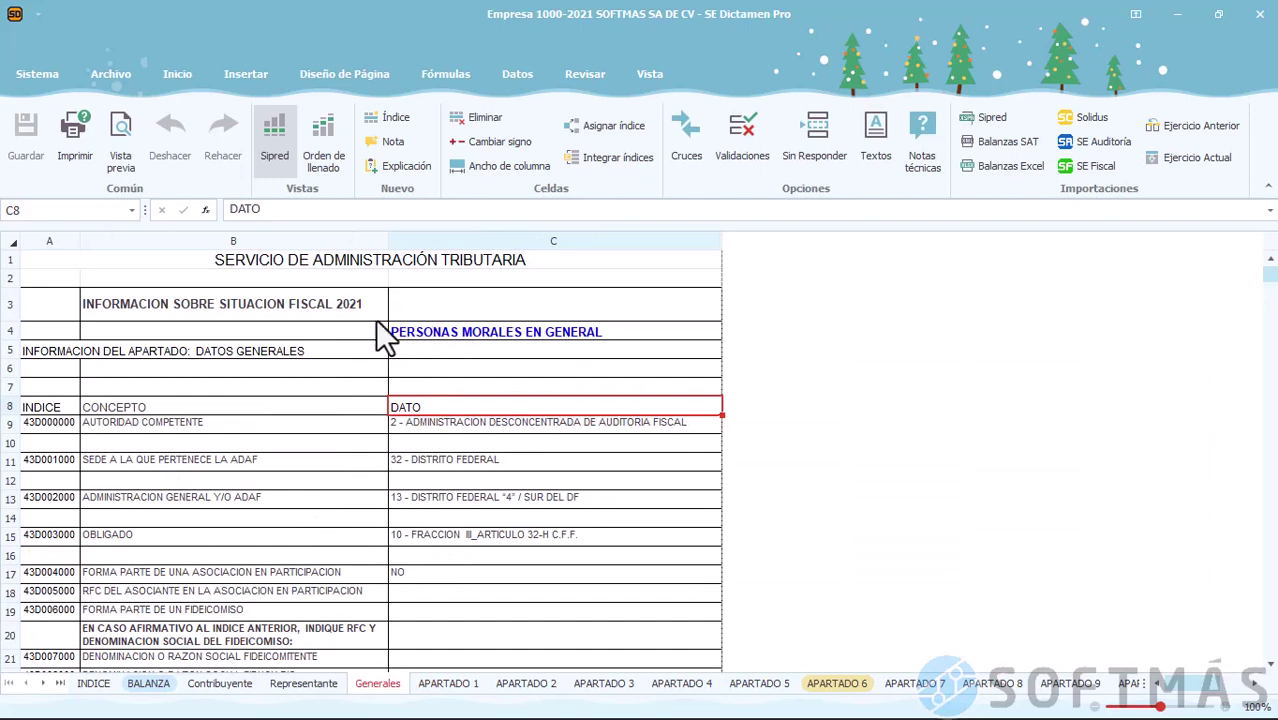
left_click(338, 314)
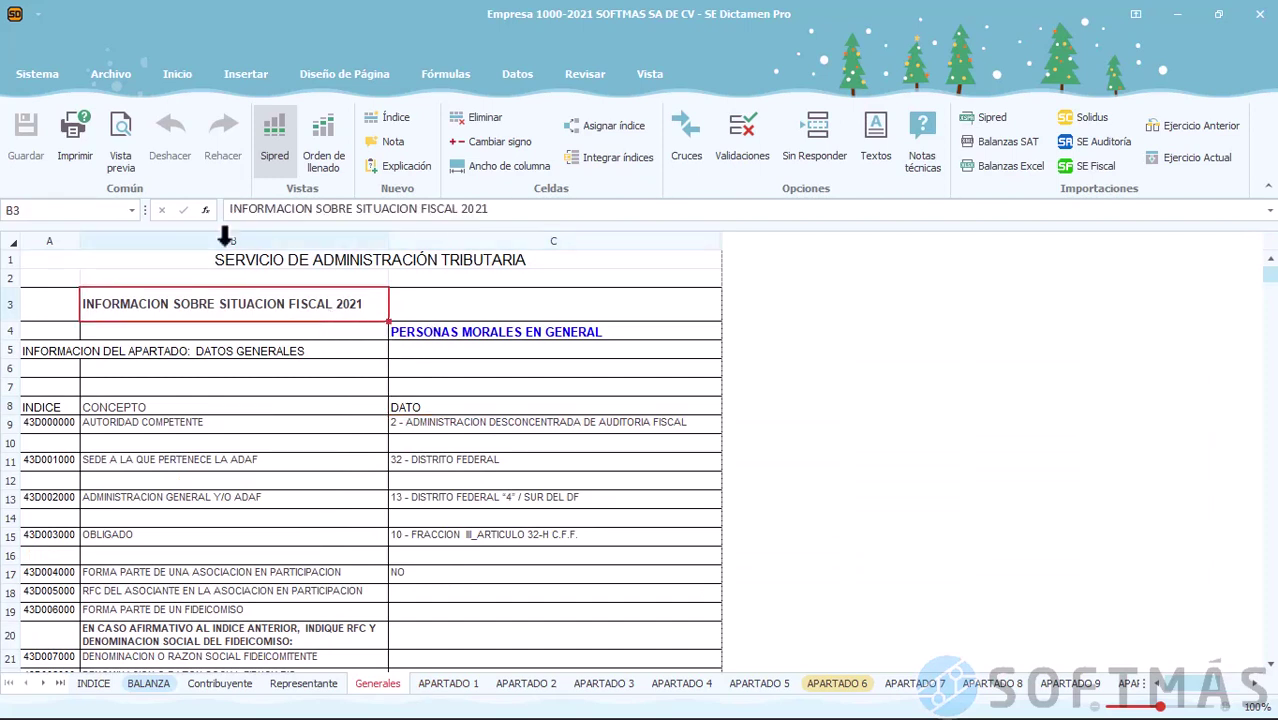
Return to the company list and create company 1000 for 2022, type ISSIF - Personas morales en general, named SOFTMAS SA DE CV
left_click(44, 80)
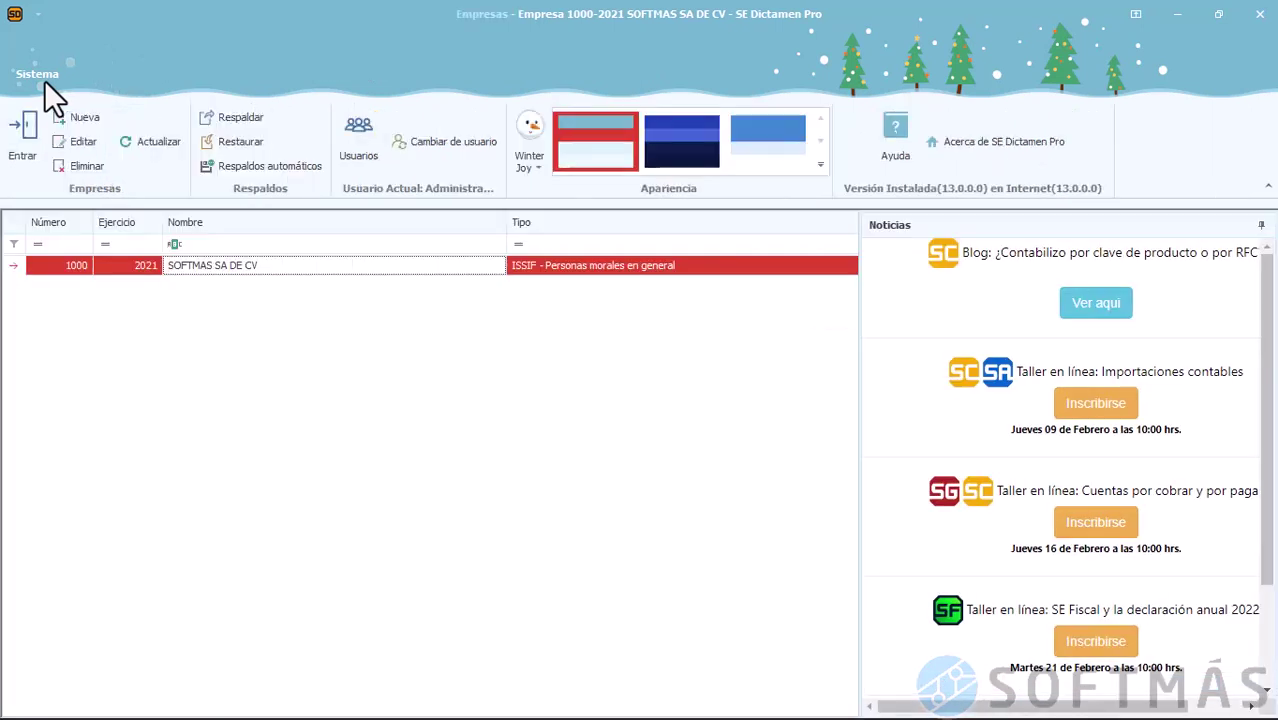
left_click(64, 112)
type("1000")
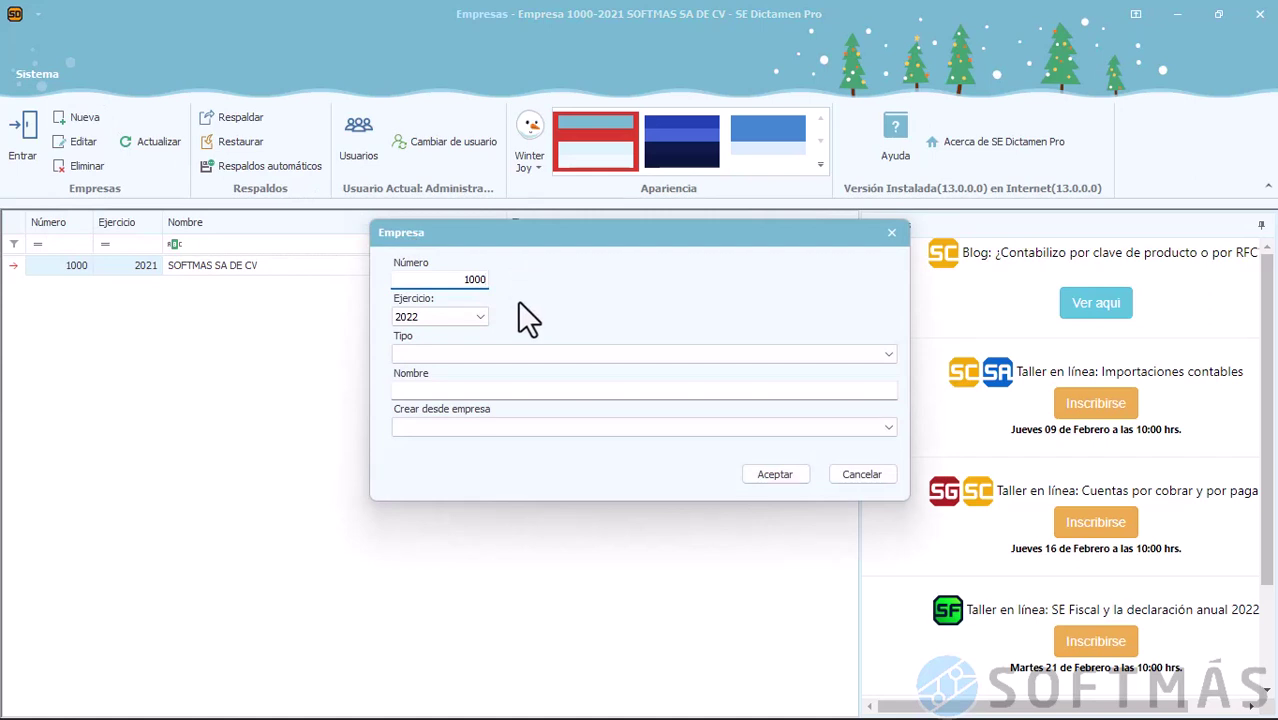
key("Tab")
left_click(476, 315)
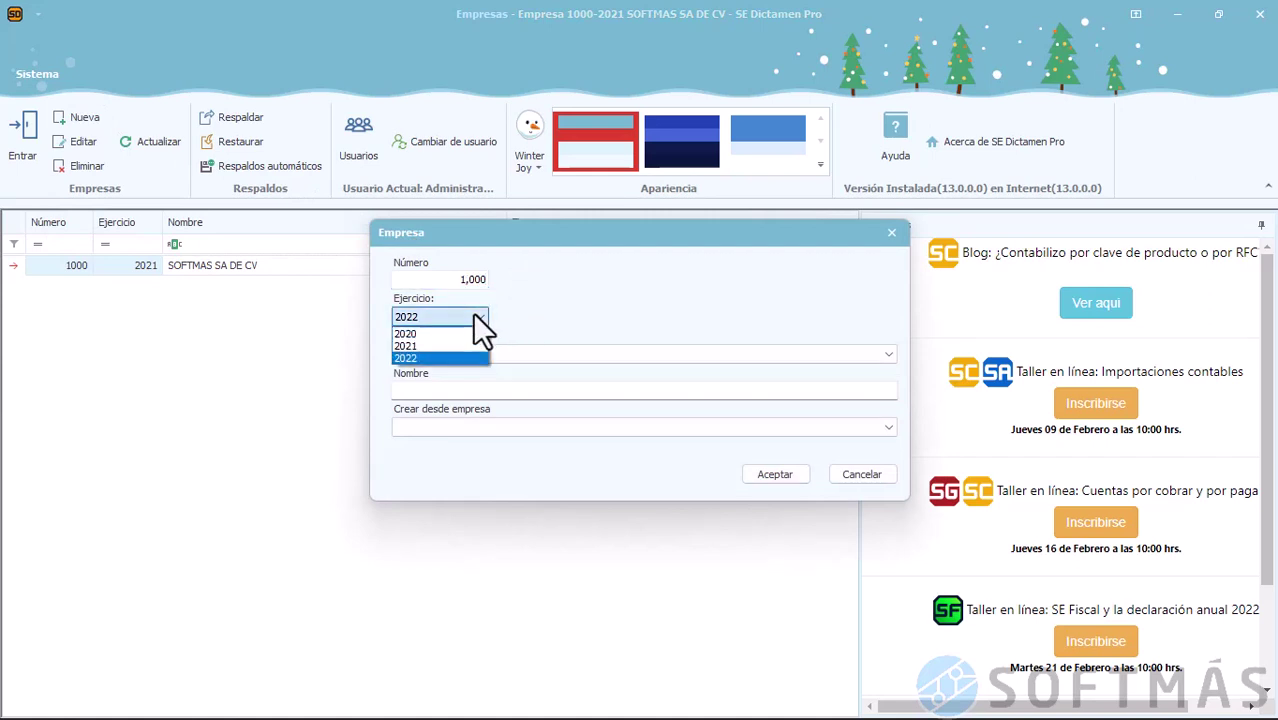
left_click(469, 358)
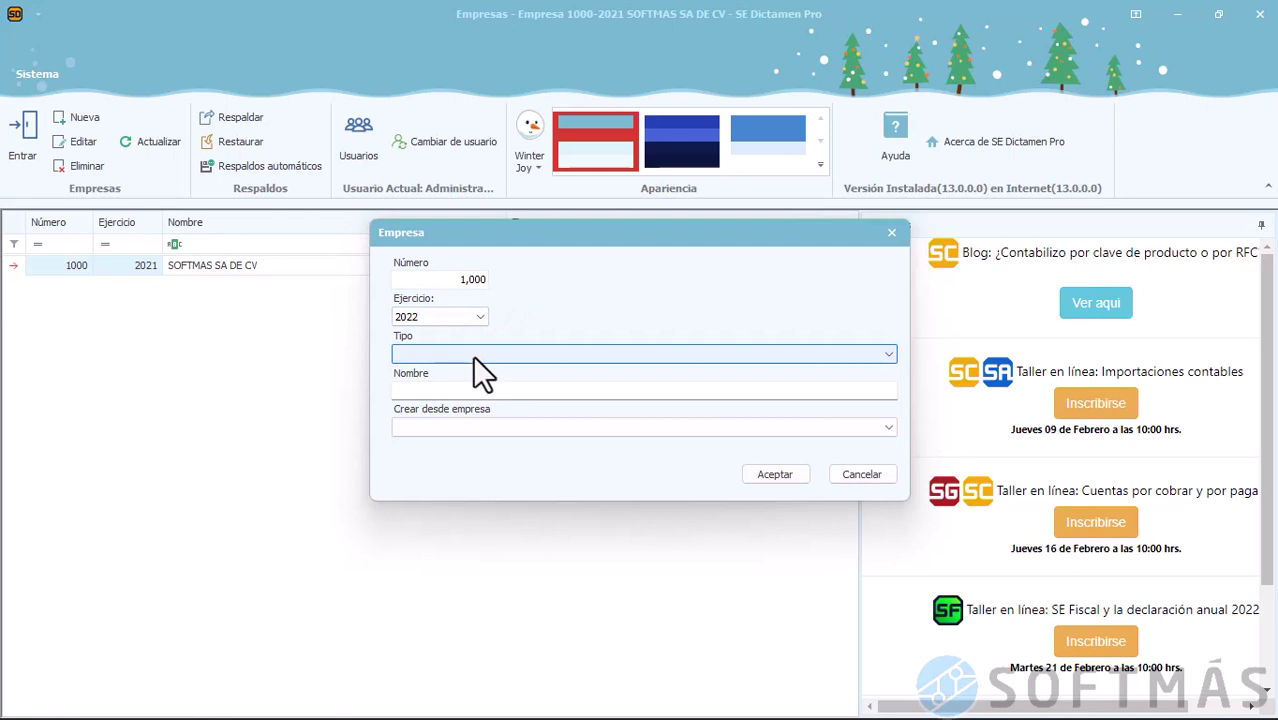
left_click(481, 352)
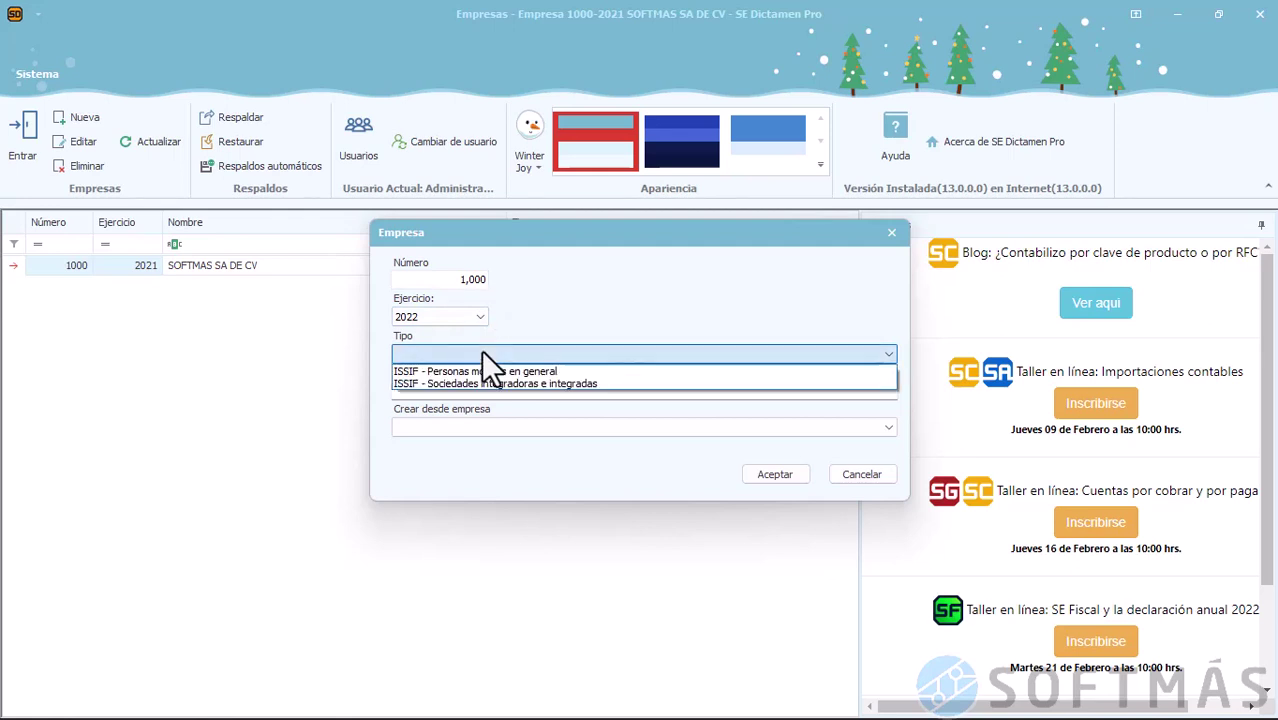
left_click(661, 372)
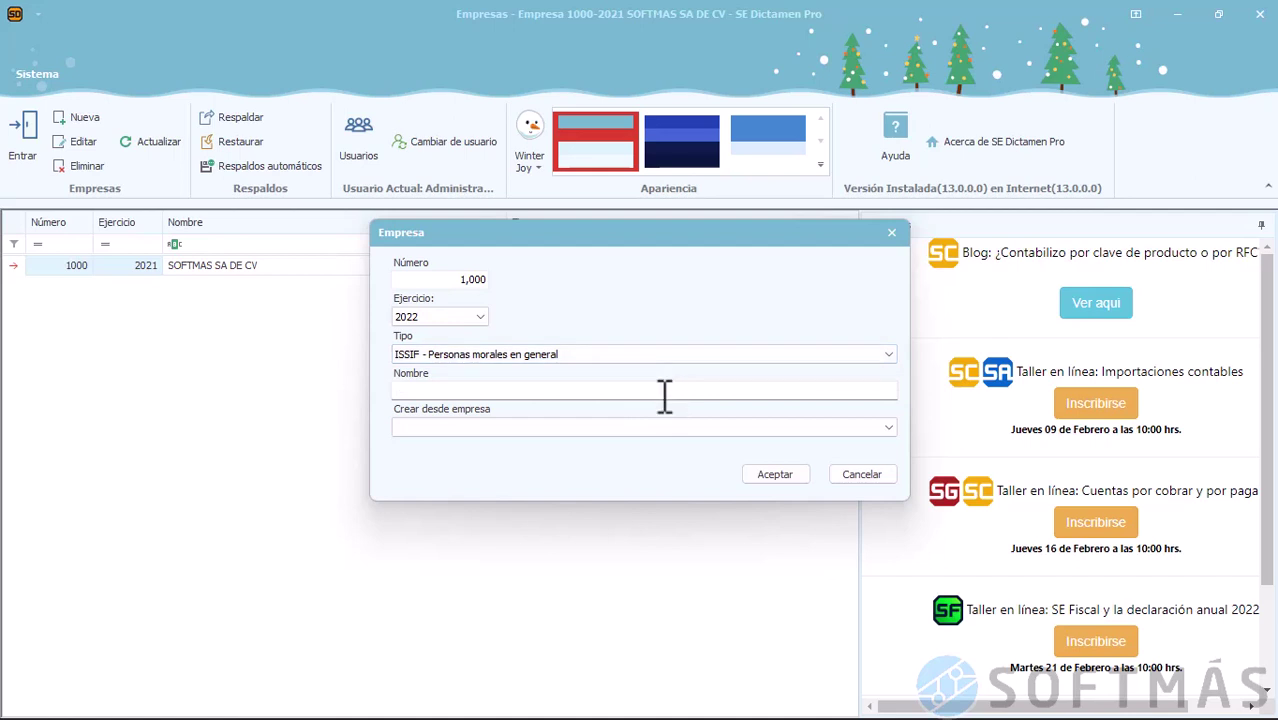
left_click(670, 397)
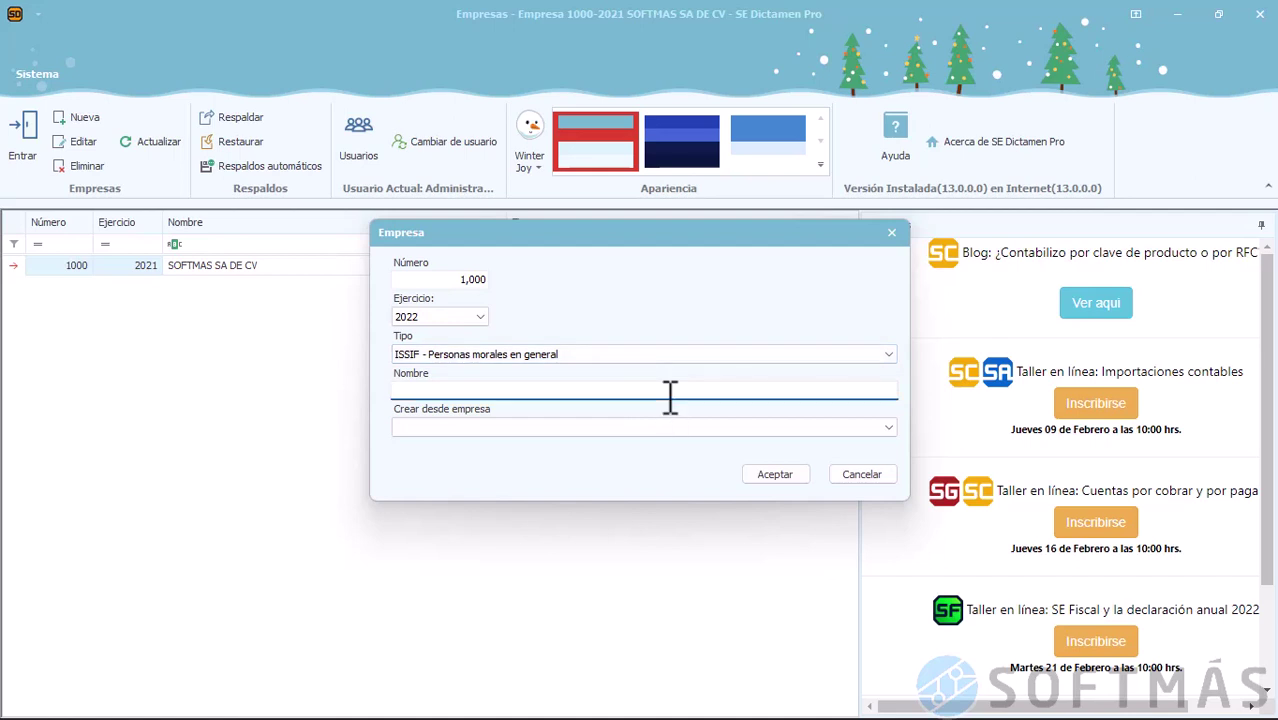
type("SOFTMAS SA DE CV")
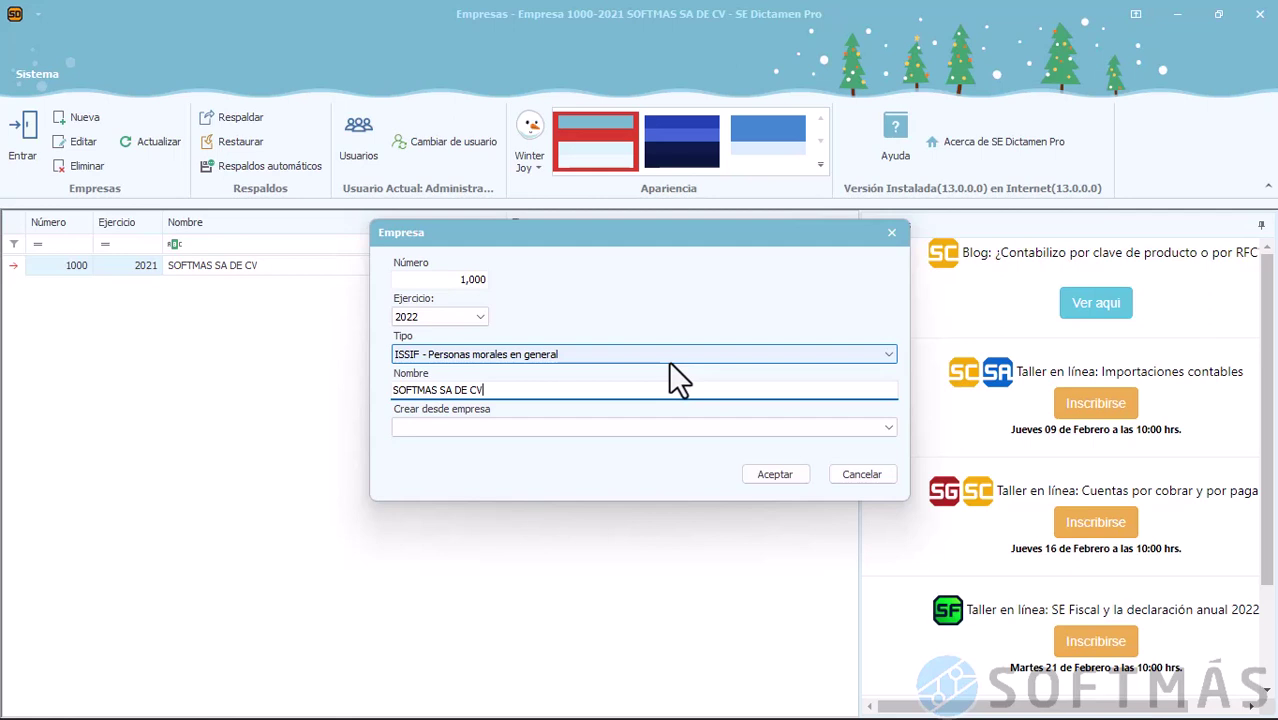
left_click(784, 479)
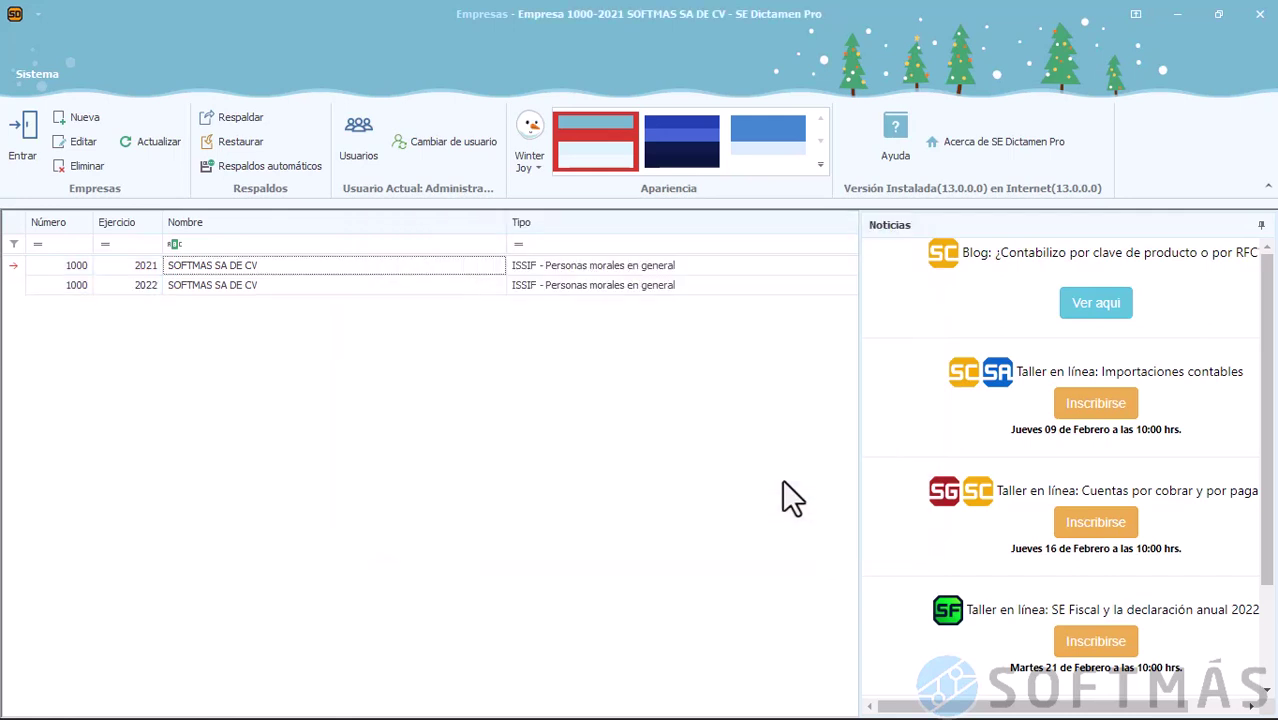
Open the 2022 SOFTMAS SA DE CV company and check the year headings and empty data in Generales and APARTADO 1
left_click(465, 288)
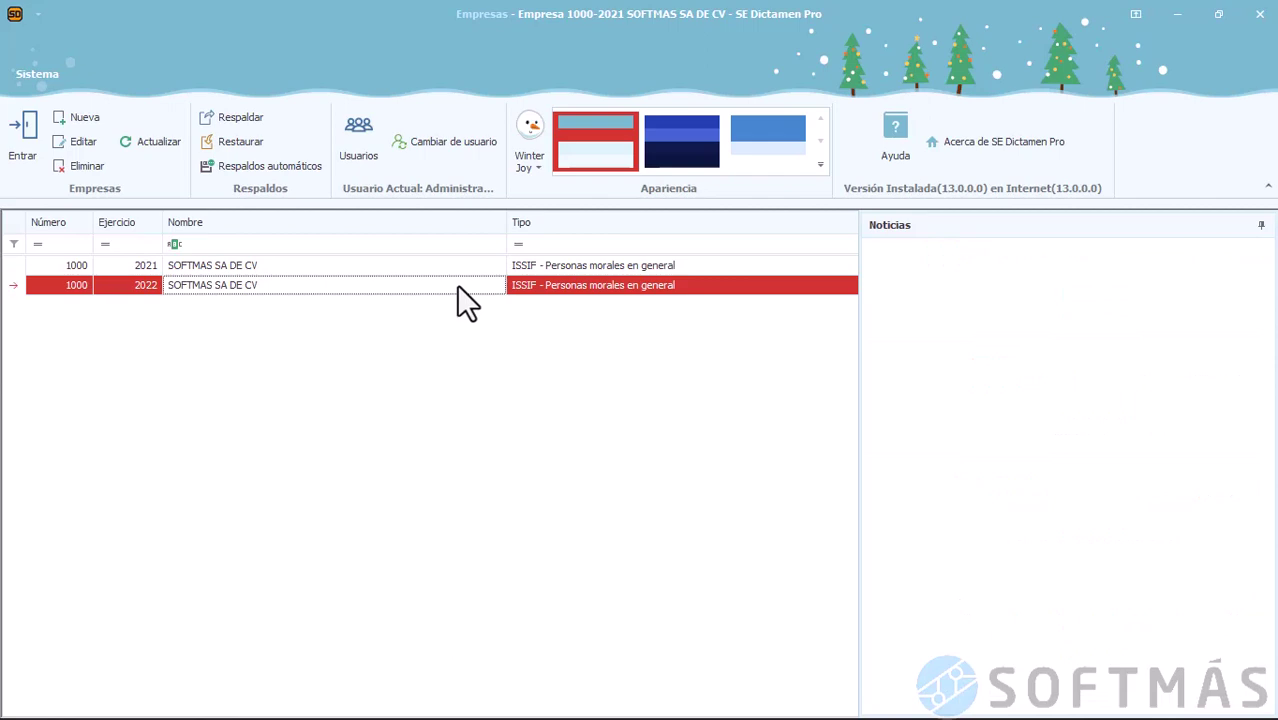
double_click(457, 285)
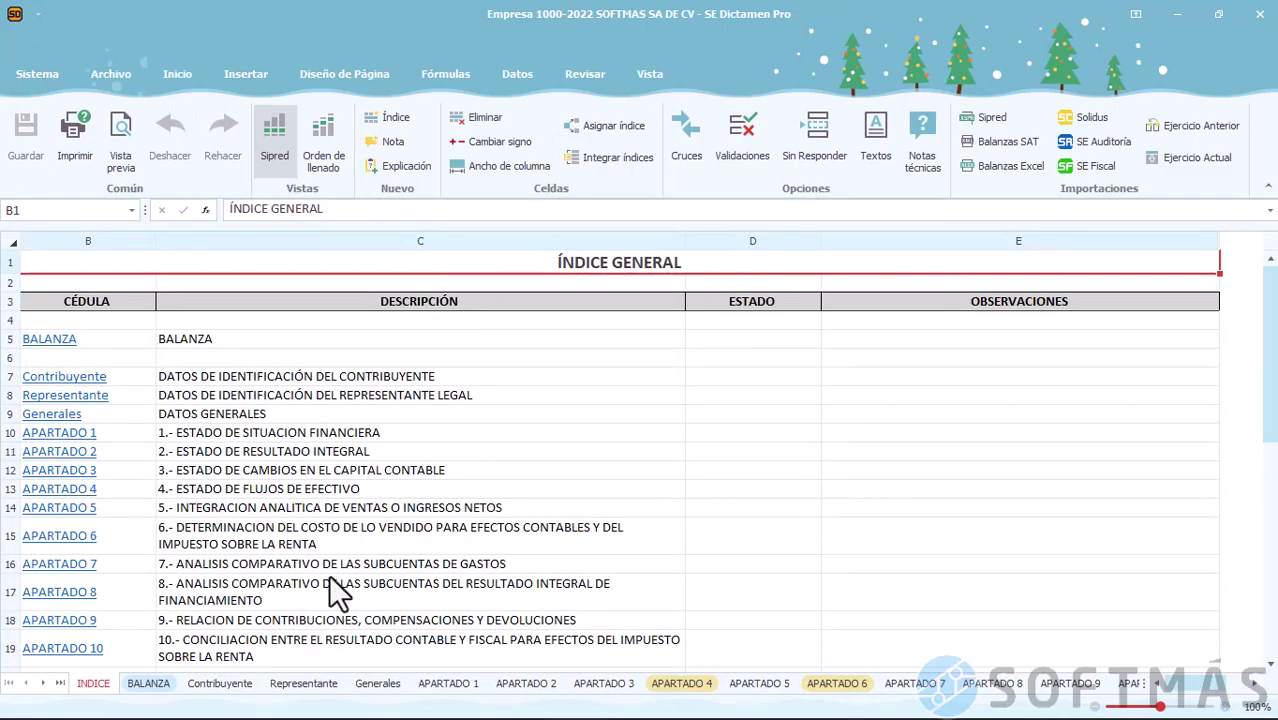
left_click(395, 695)
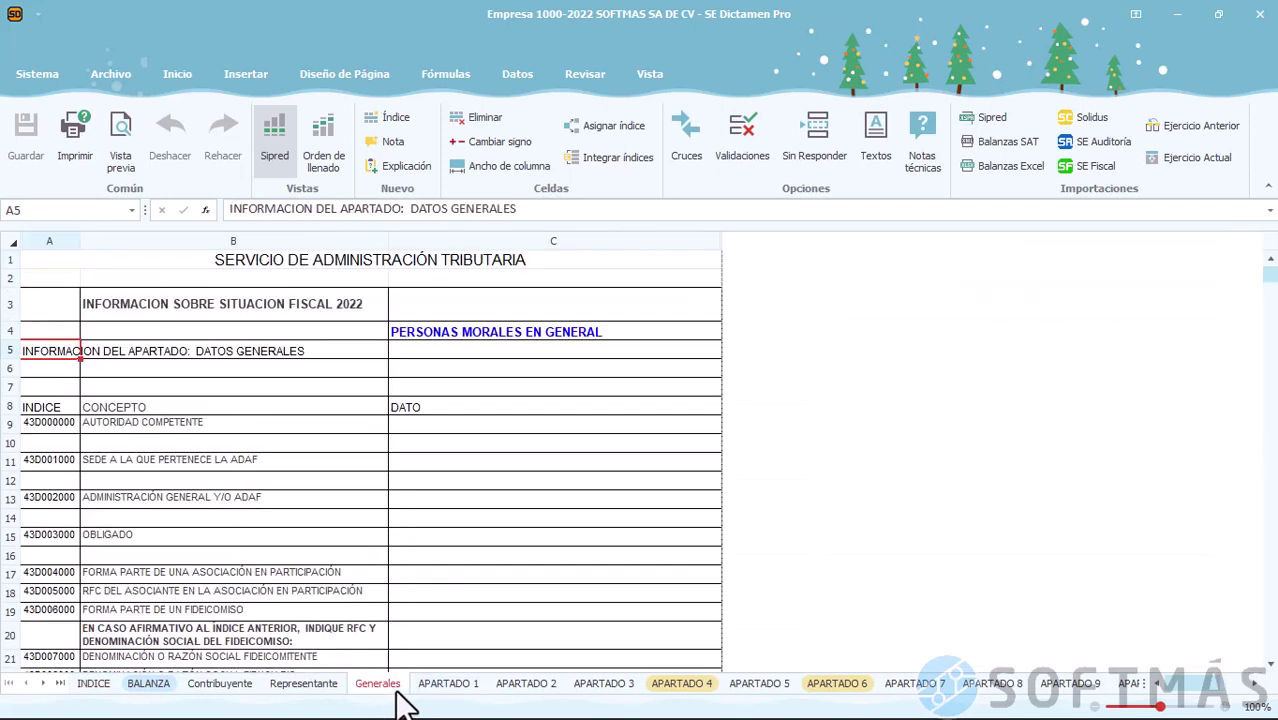
left_click(356, 297)
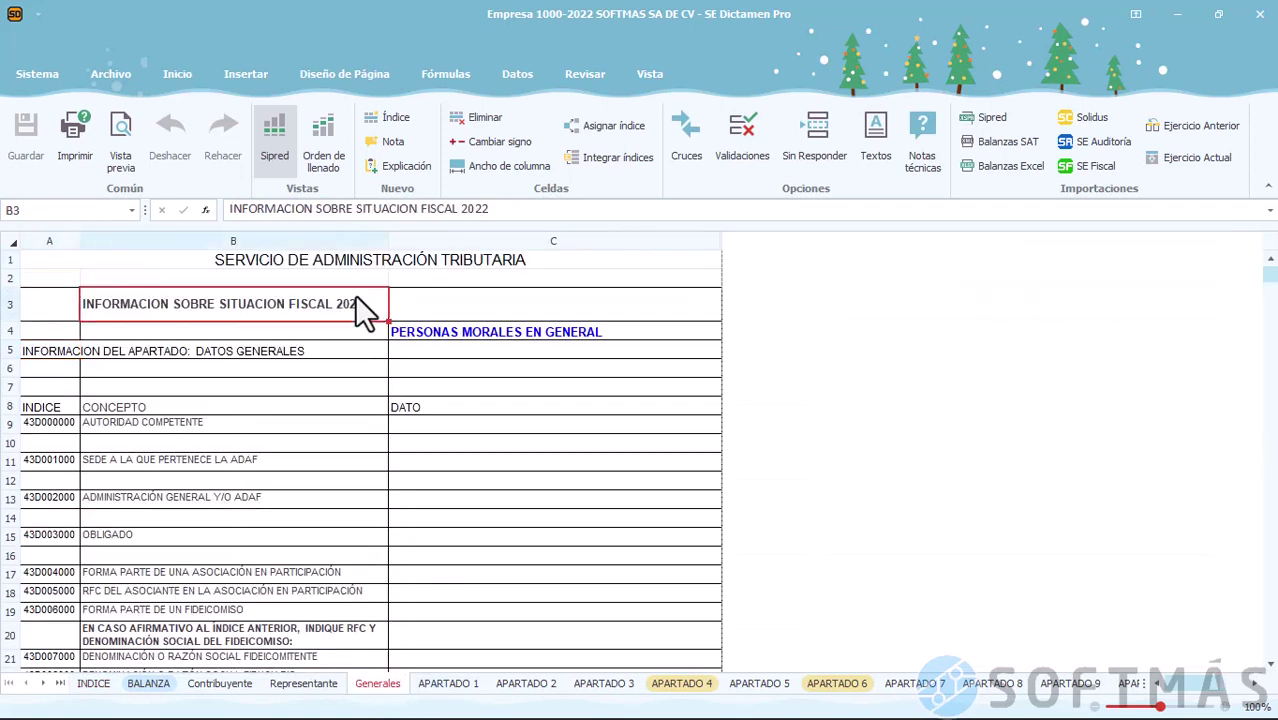
left_click(447, 684)
left_click(420, 544)
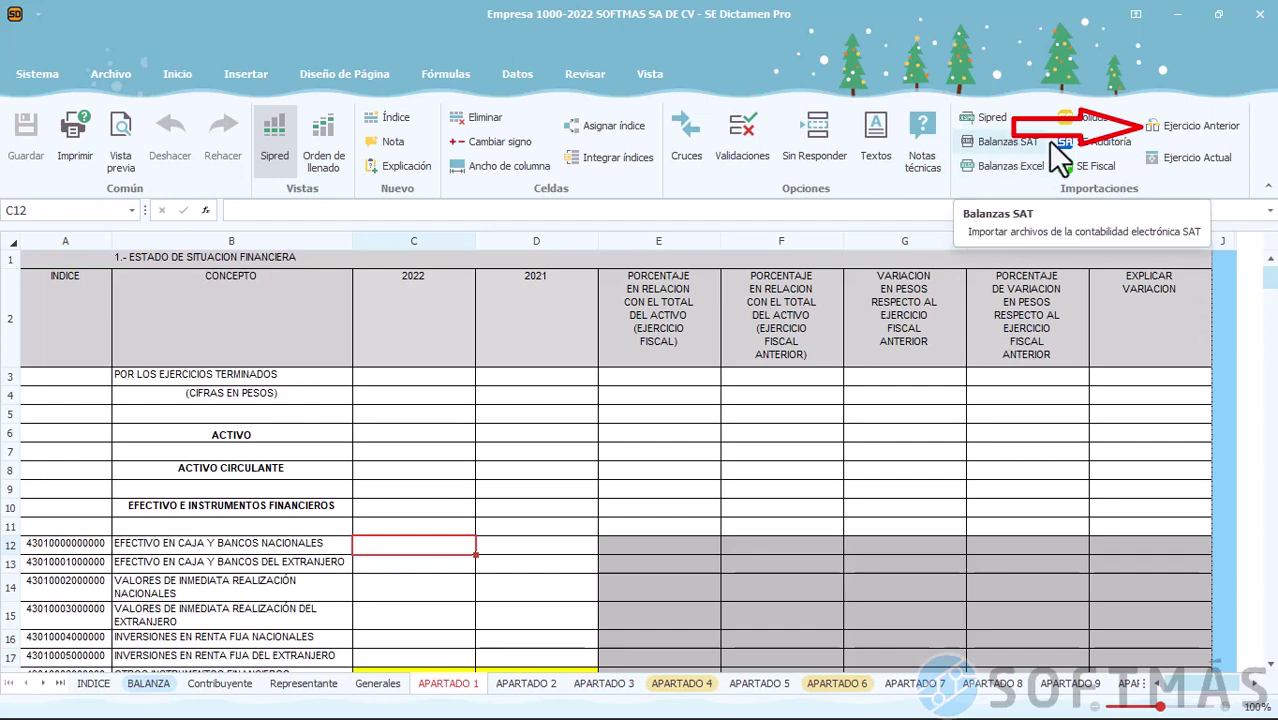
Import the previous fiscal year's information from the 2021 company 1000 SOFTMAS SA DE CV and close the process window
left_click(1165, 123)
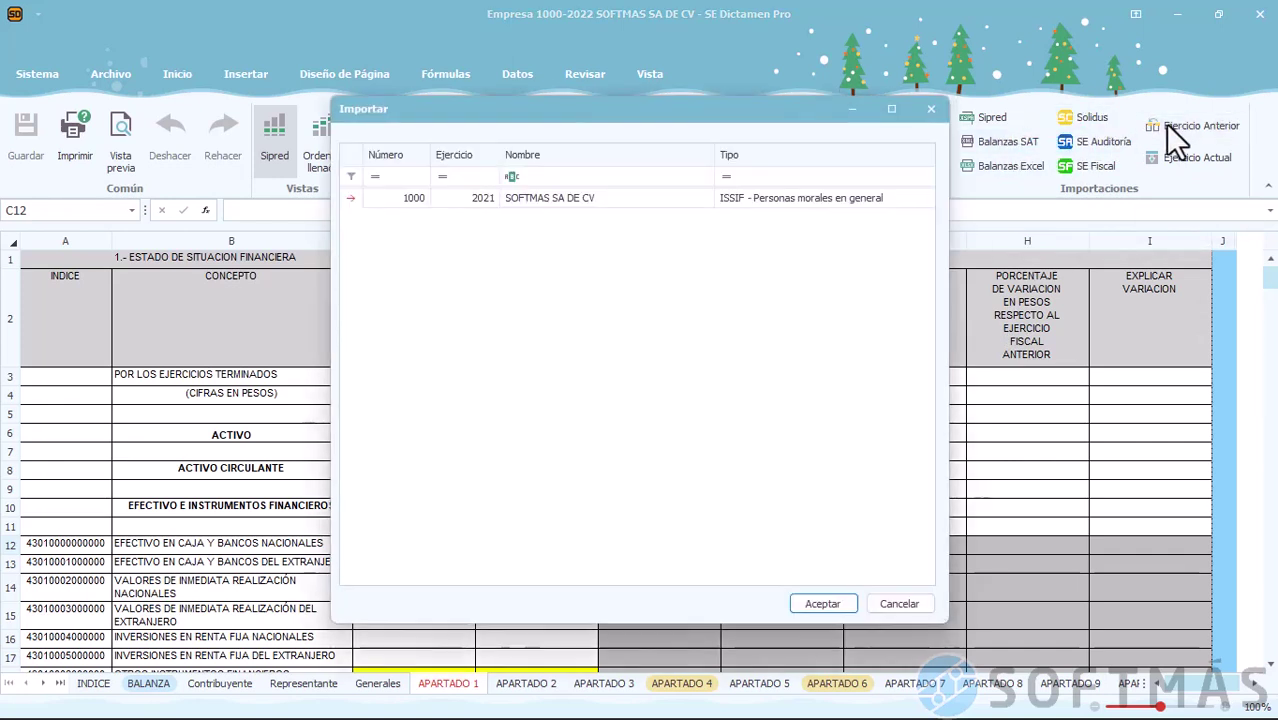
left_click(348, 196)
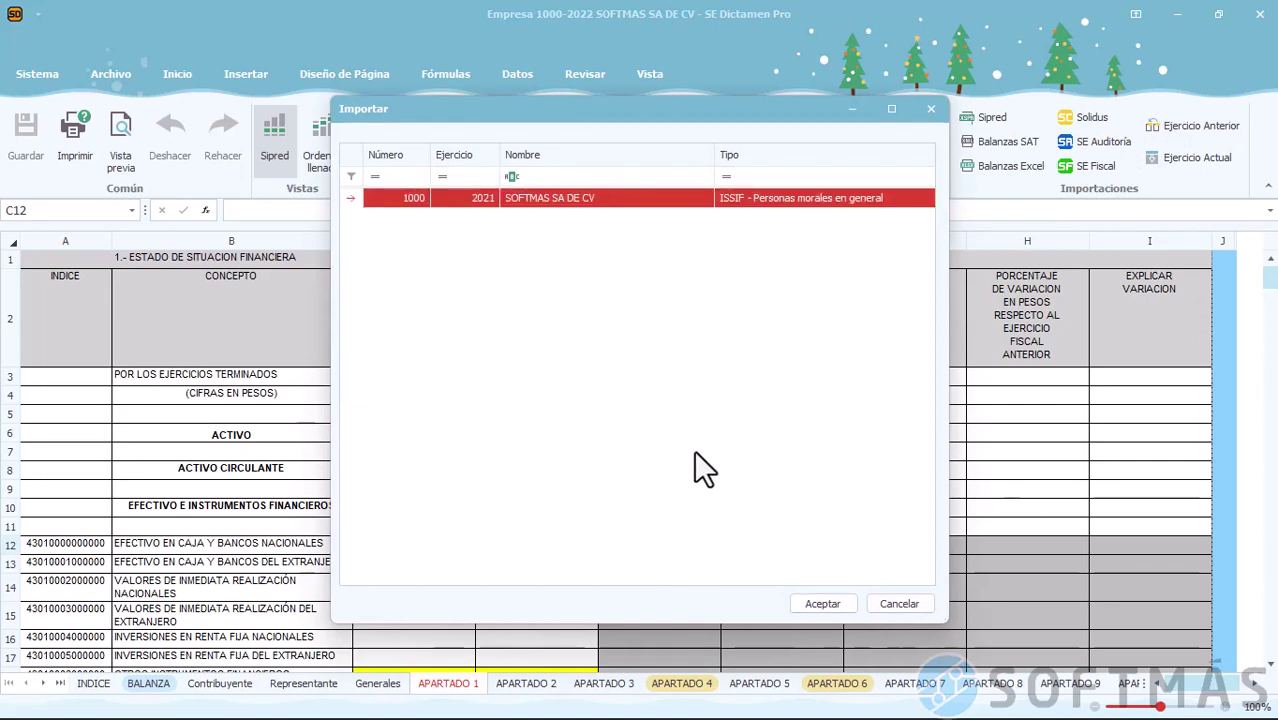
left_click(821, 603)
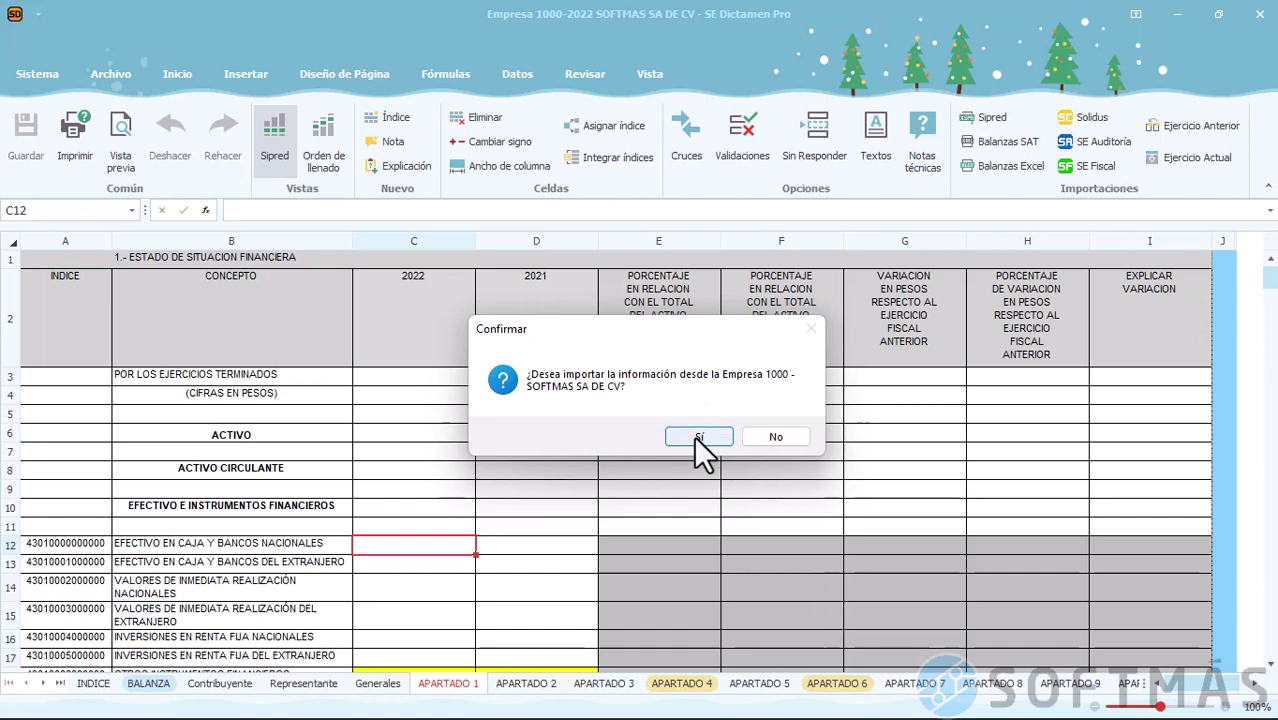
left_click(697, 440)
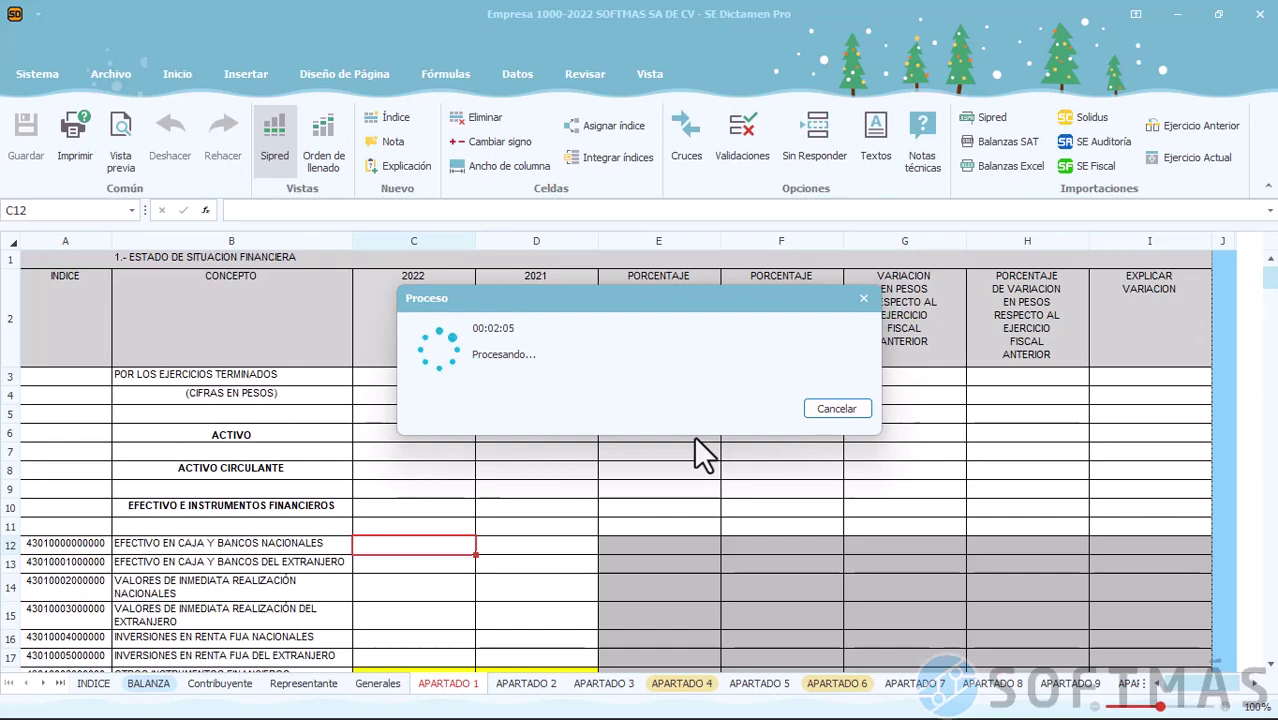
left_click(662, 428)
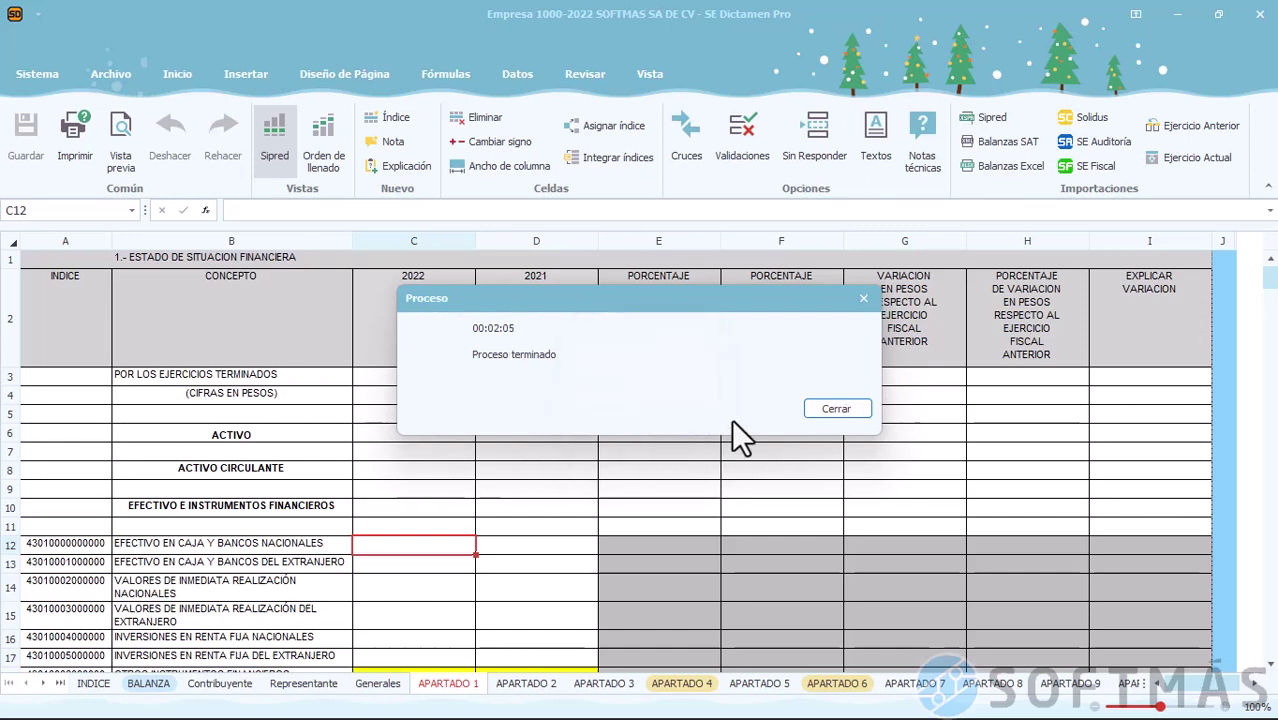
left_click(836, 410)
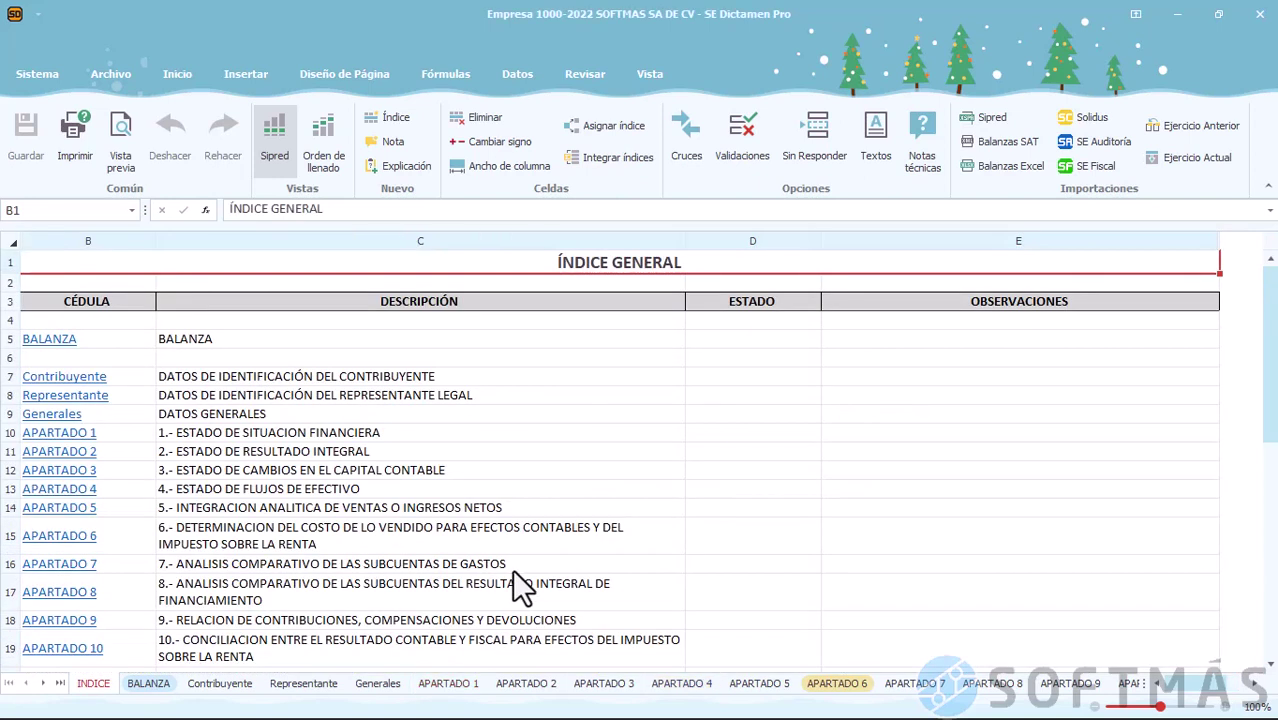
In the Generales sheet, check the imported data and enter 01/01/2022 and 31/12/2022 as the fiscal year's start and end dates
left_click(367, 689)
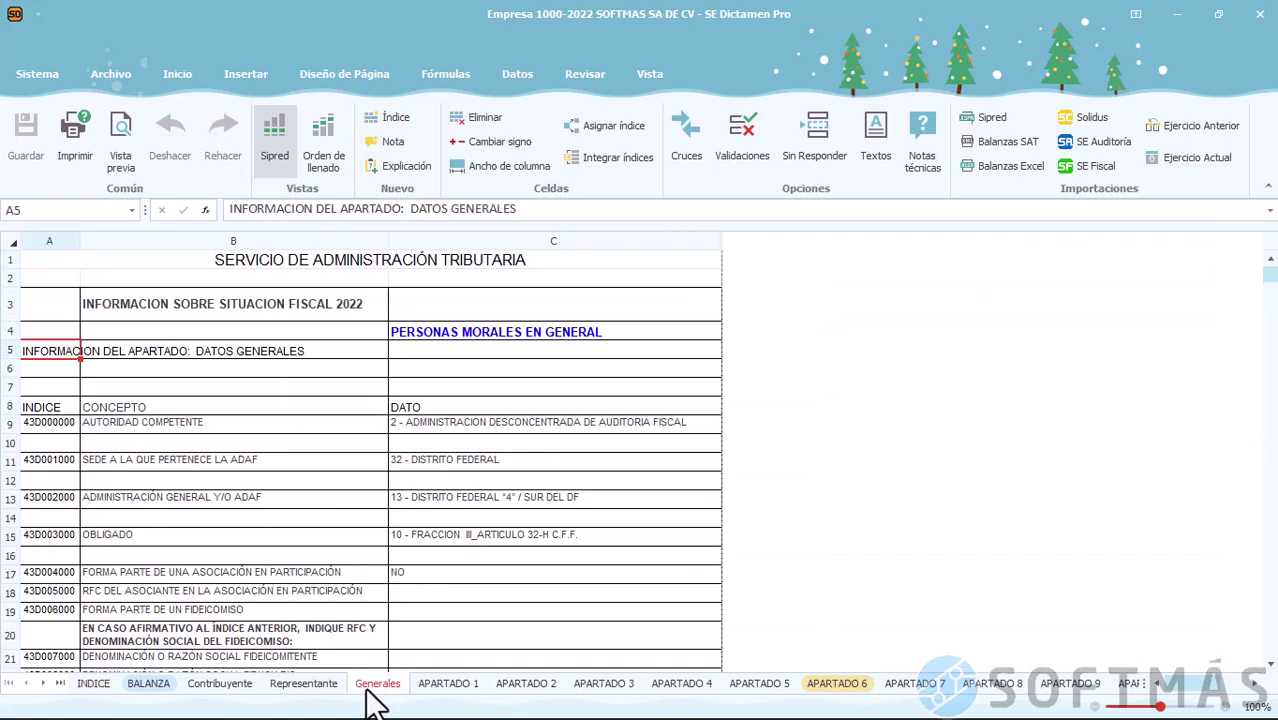
left_click(487, 424)
left_click(491, 520)
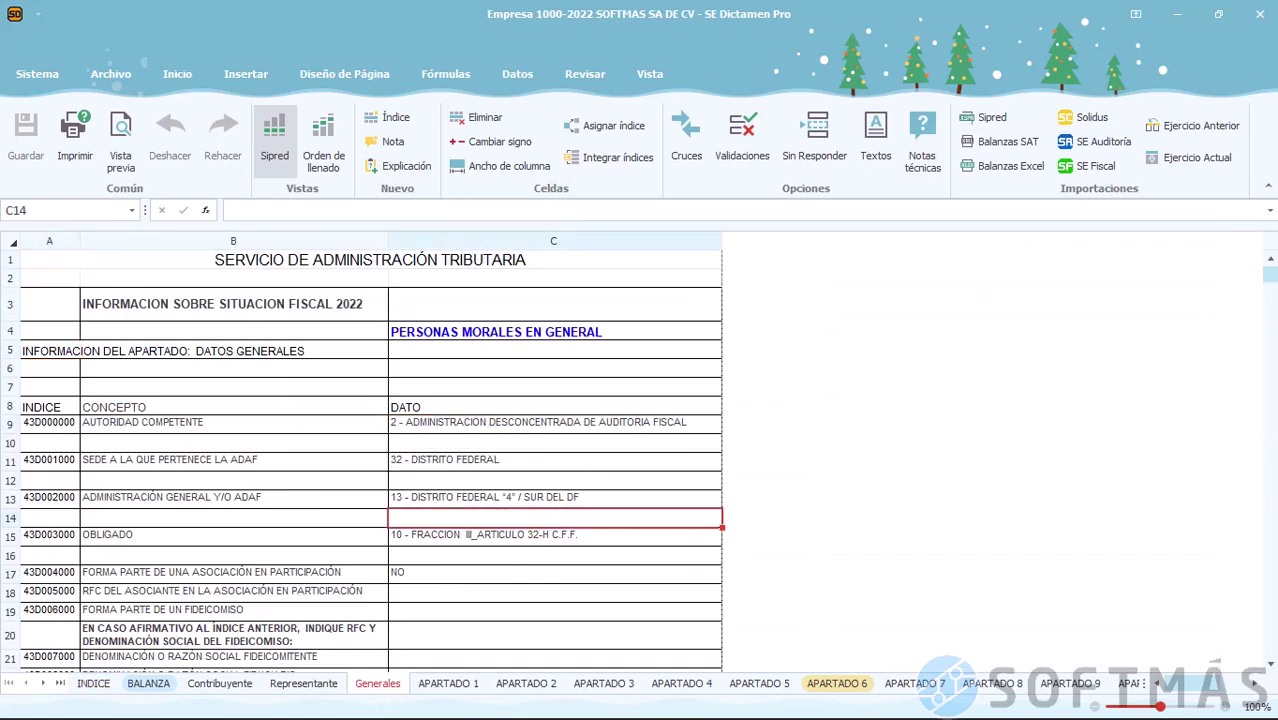
scroll(1274, 300, "down", 3)
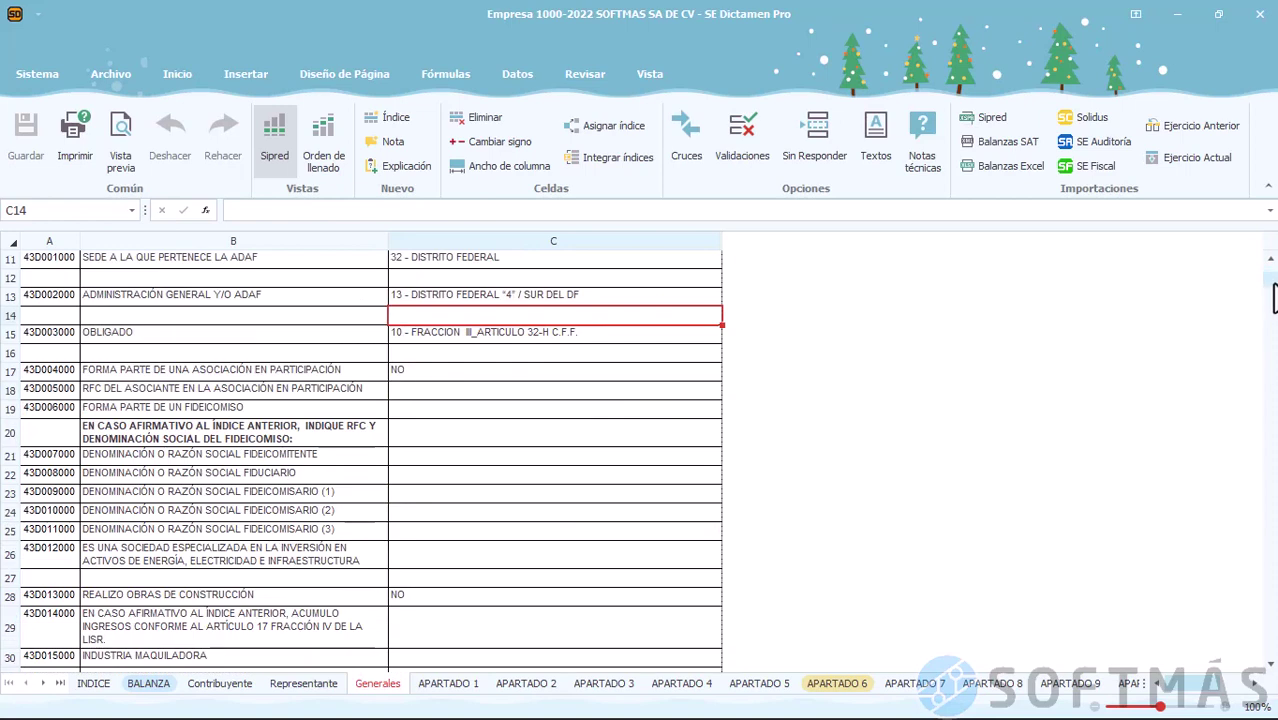
scroll(1274, 300, "down", 5)
left_click(422, 470)
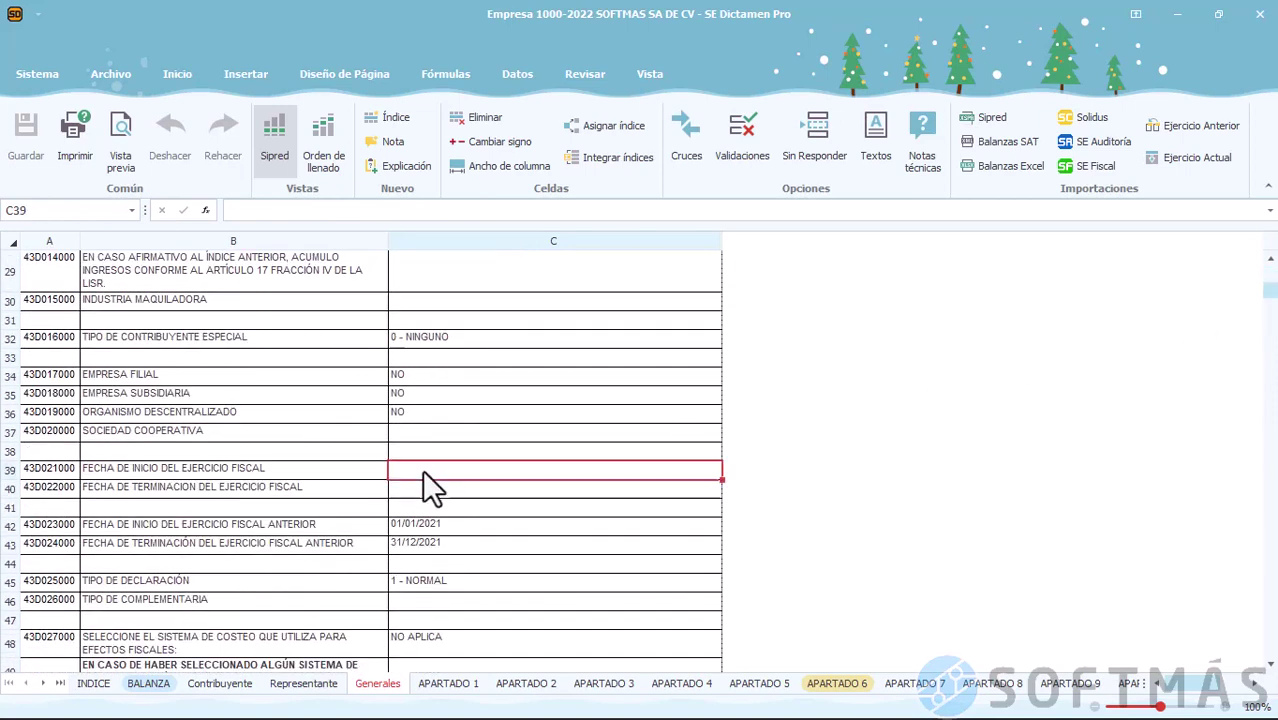
type("01/01/2022")
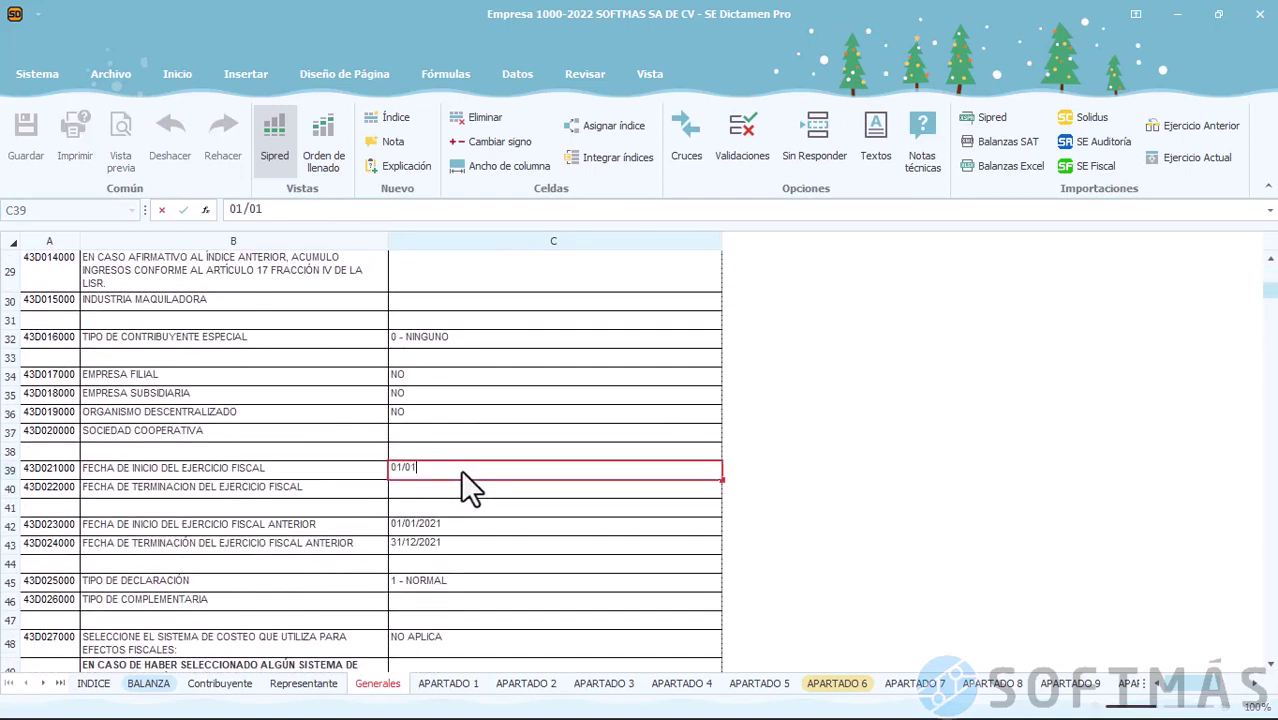
key("Return")
type("31/12/2022")
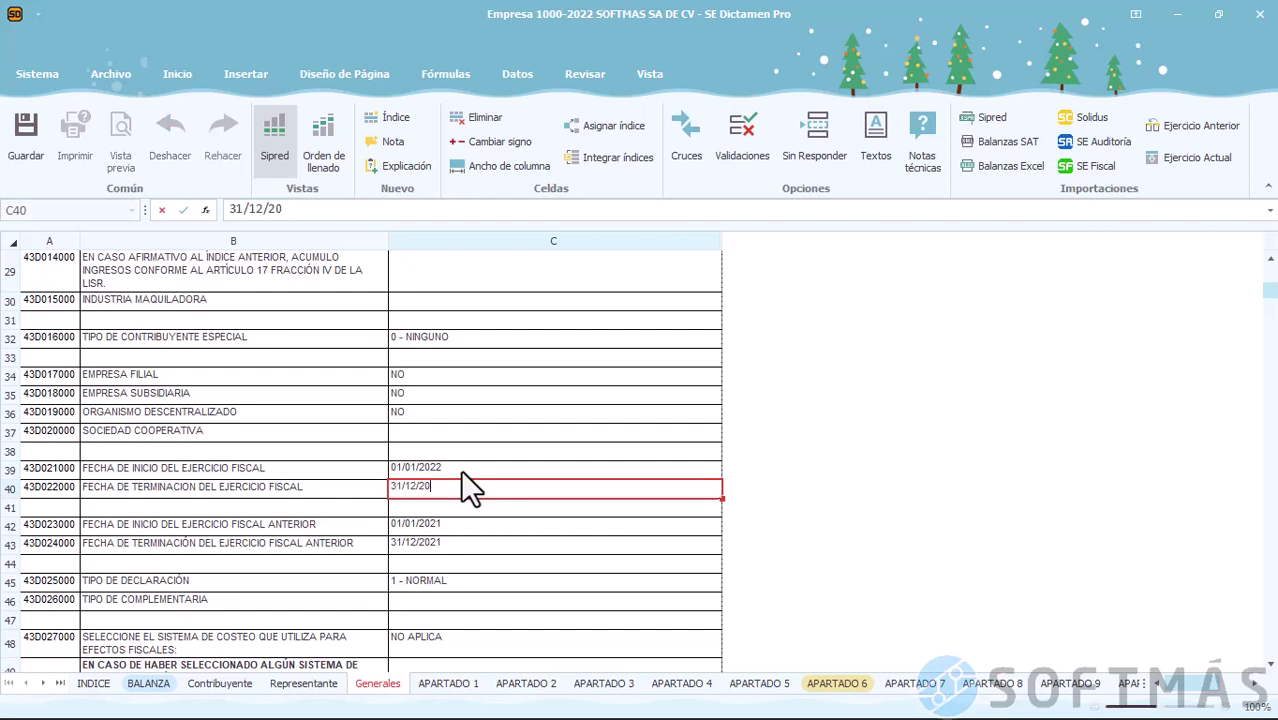
key("Return")
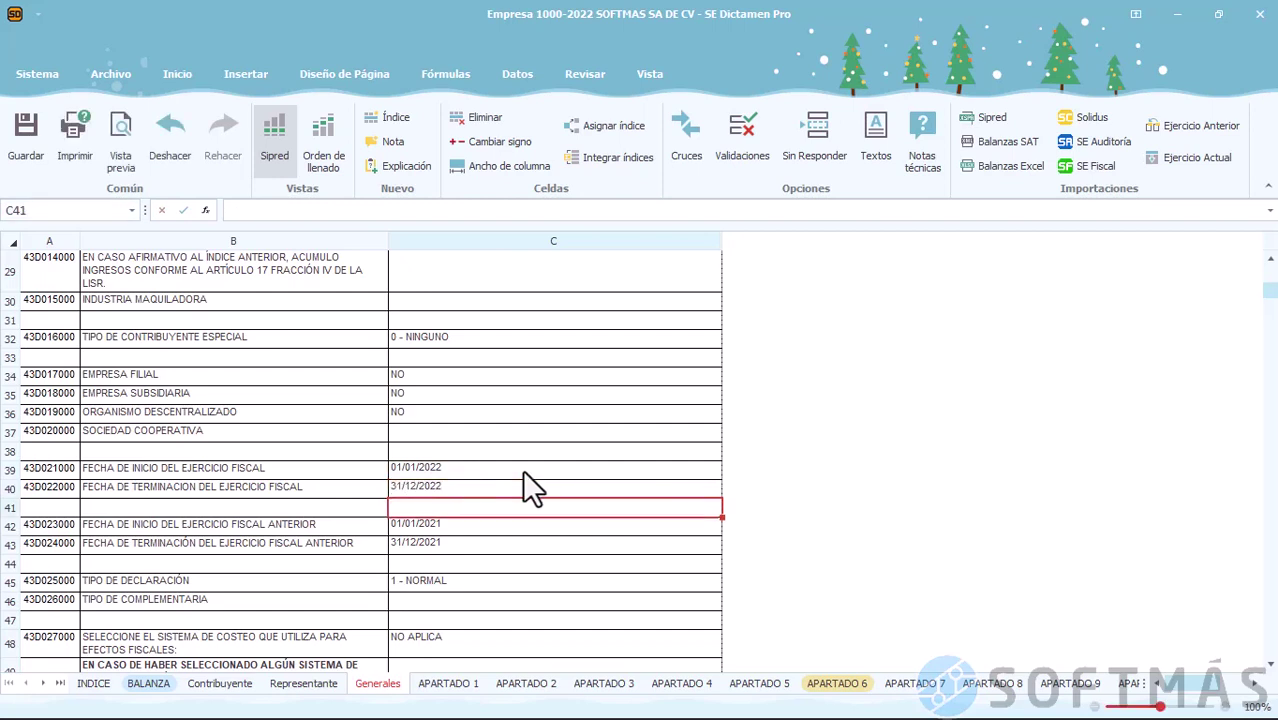
Check the imported 2021 figures in APARTADO 1 and save the company
left_click(448, 683)
scroll(1273, 320, "down", 5)
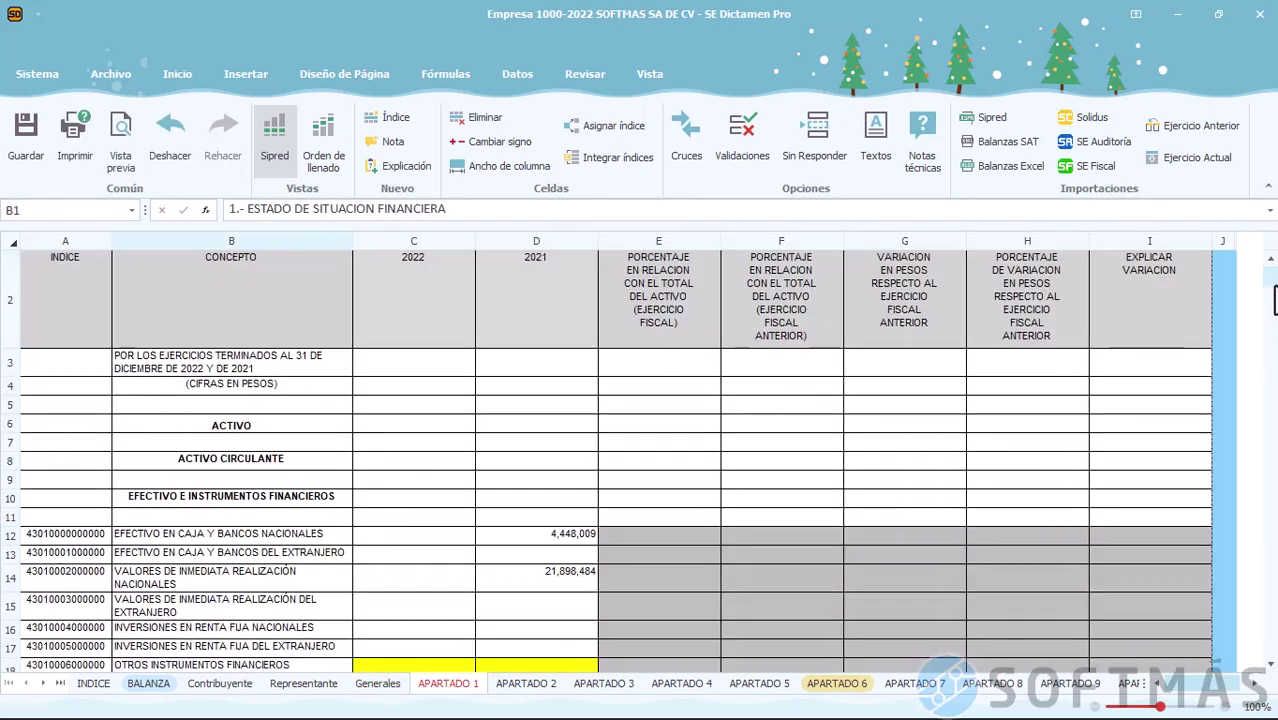
scroll(1273, 320, "down", 6)
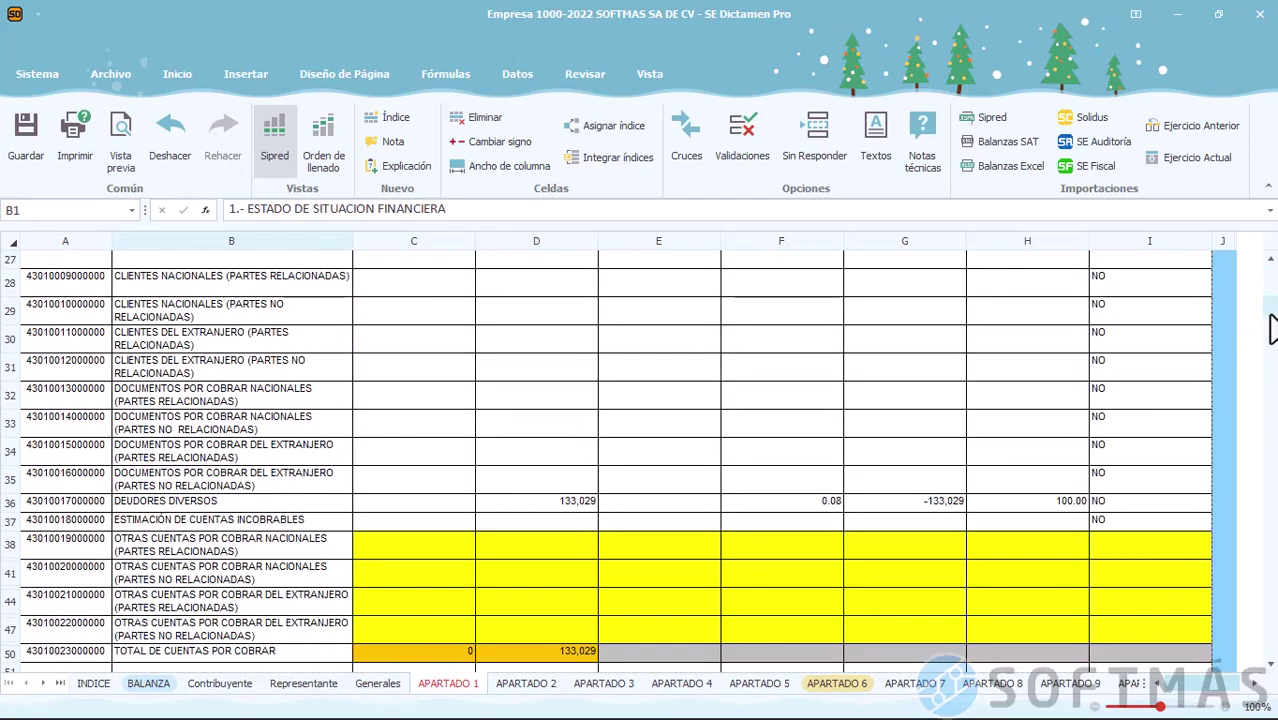
scroll(1272, 340, "down", 20)
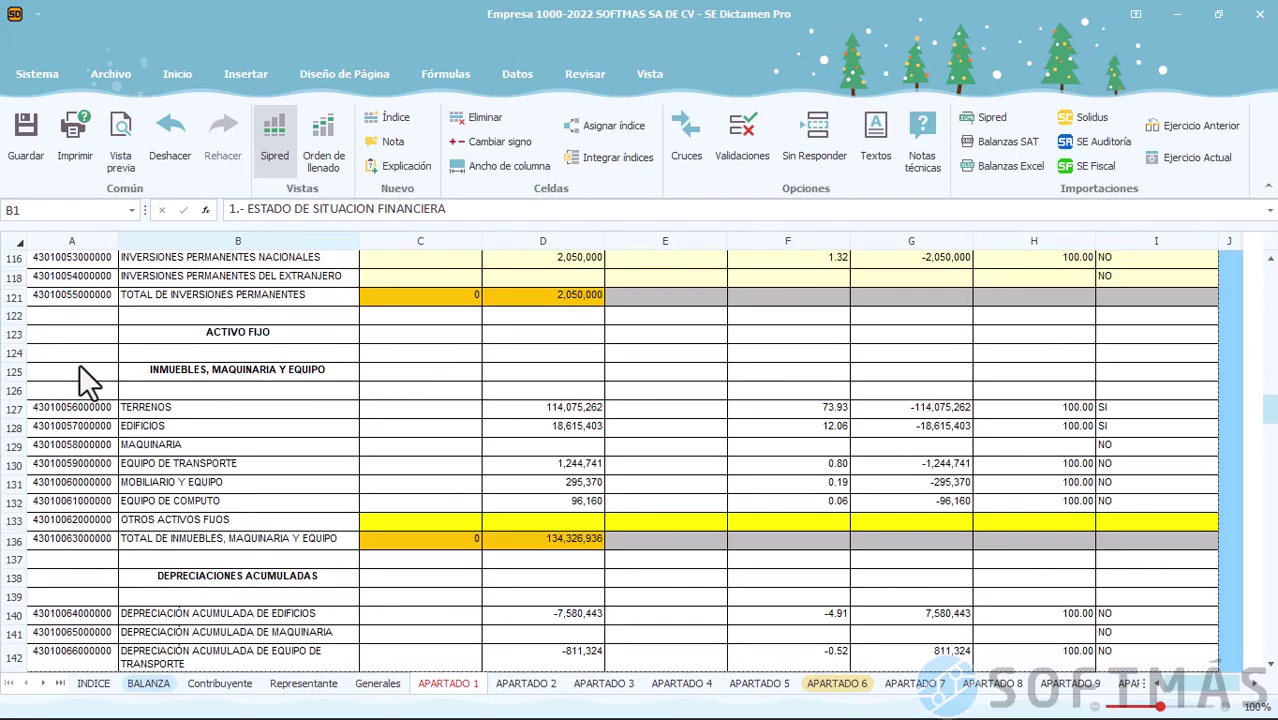
left_click(27, 140)
left_click(362, 686)
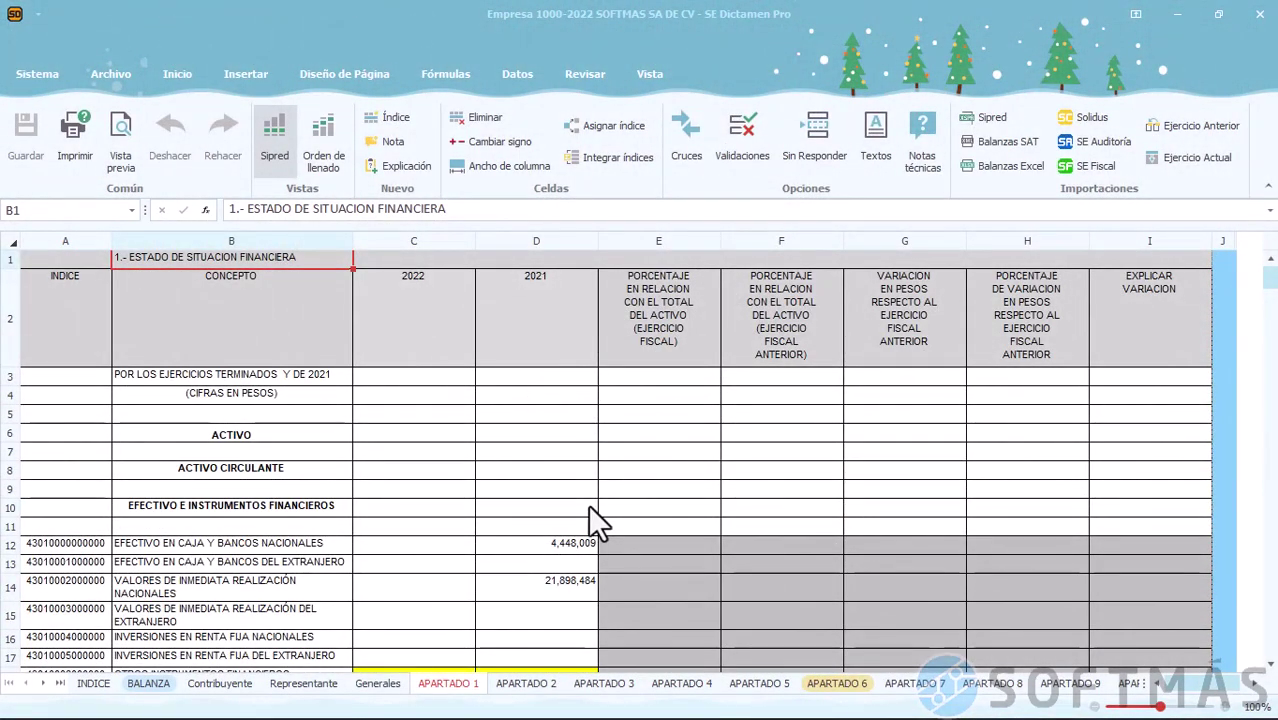
Switch the sheets to the Orden de llenado view and check APARTADO 5, APARTADO 7 and APARTADO 6, dismissing any notice
left_click(321, 152)
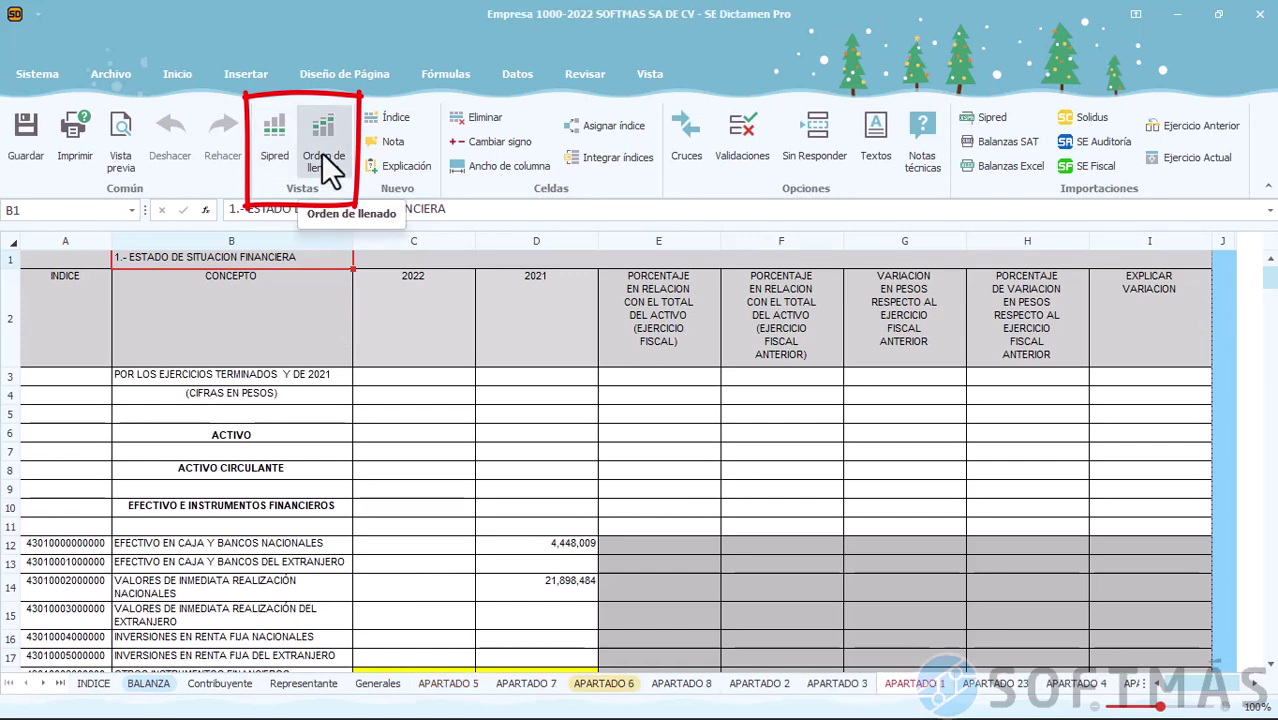
left_click(441, 684)
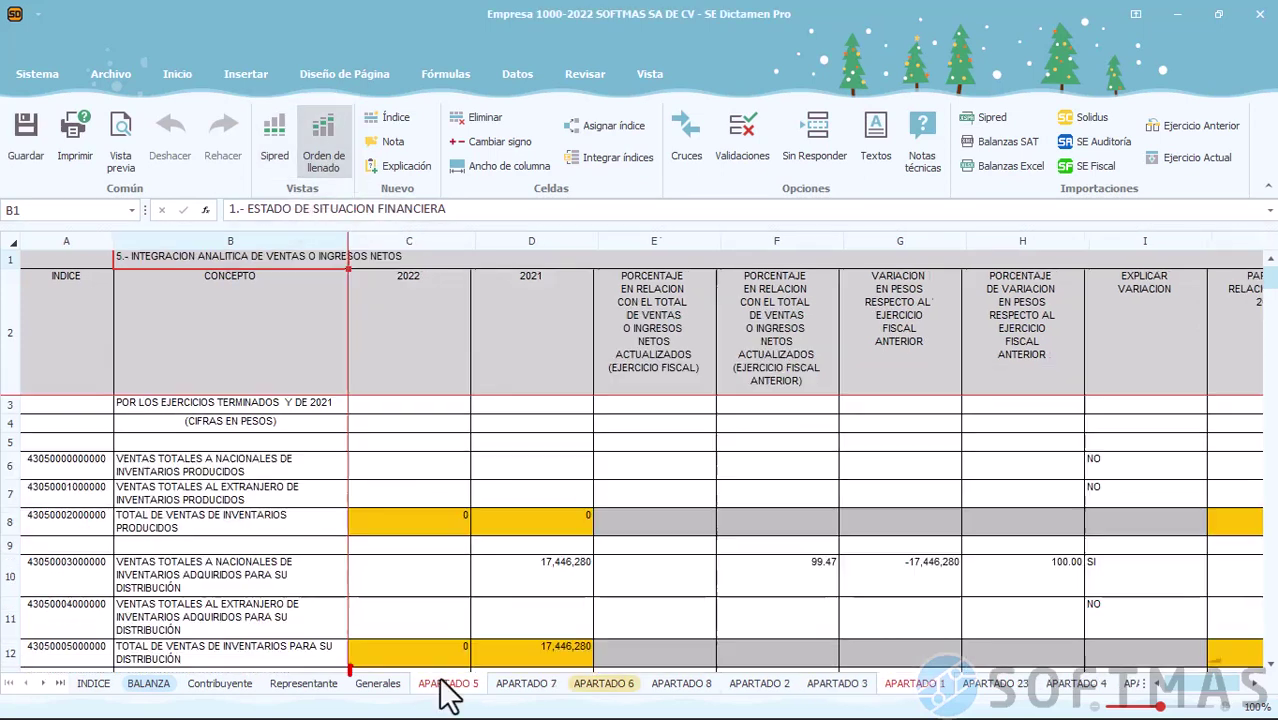
left_click(545, 688)
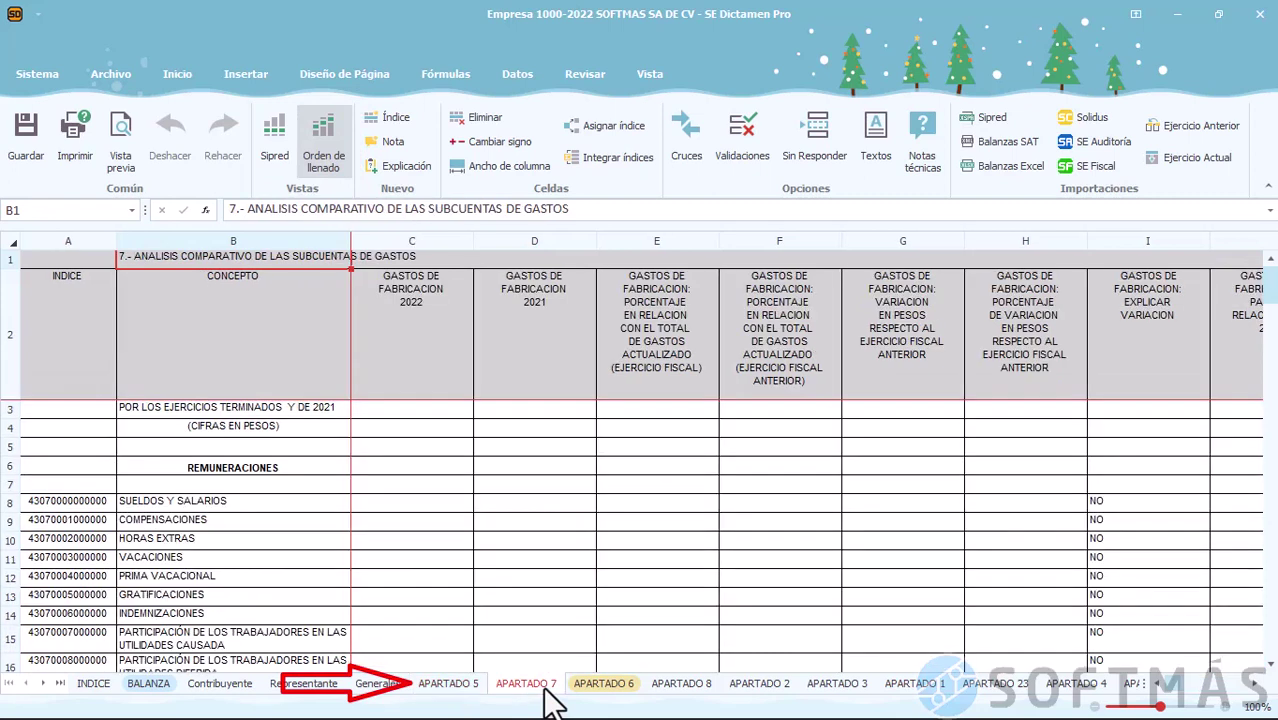
left_click(597, 688)
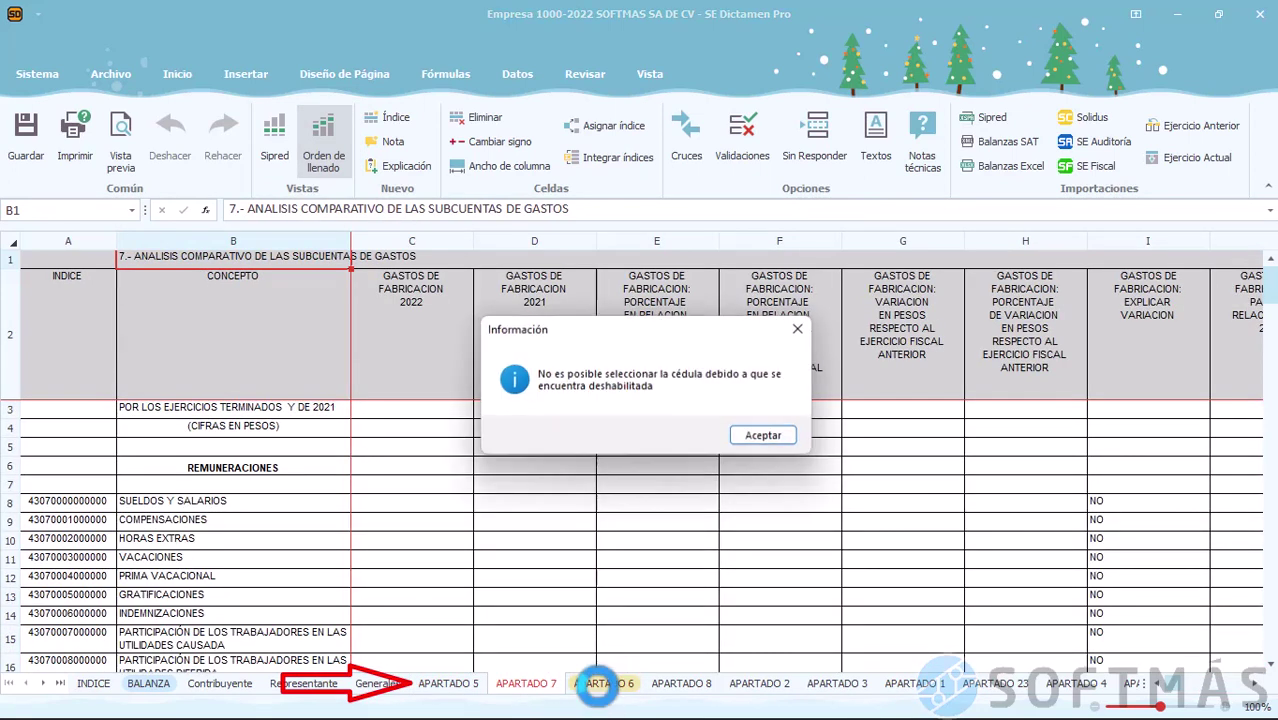
left_click(766, 437)
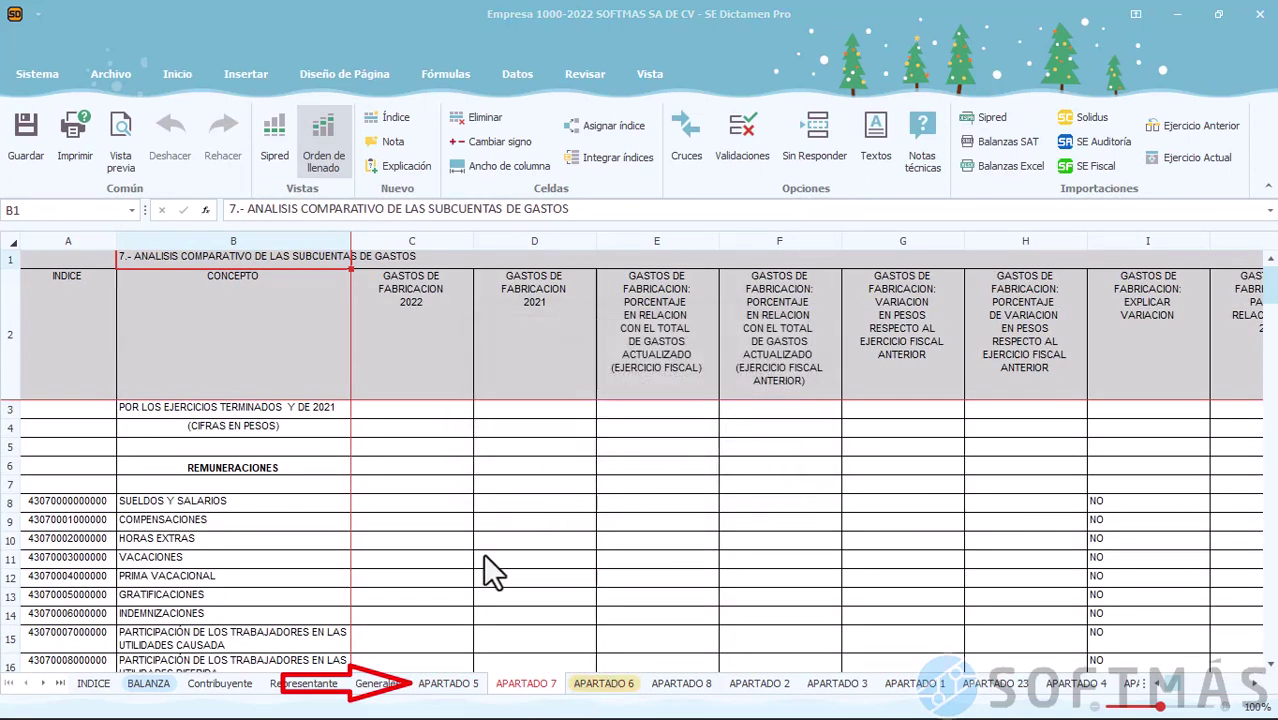
In APARTADO 5, enter 1500000 as PARTES NO RELACIONADAS 2022 for national sales of inventories acquired for distribution
left_click(445, 683)
left_click(420, 566)
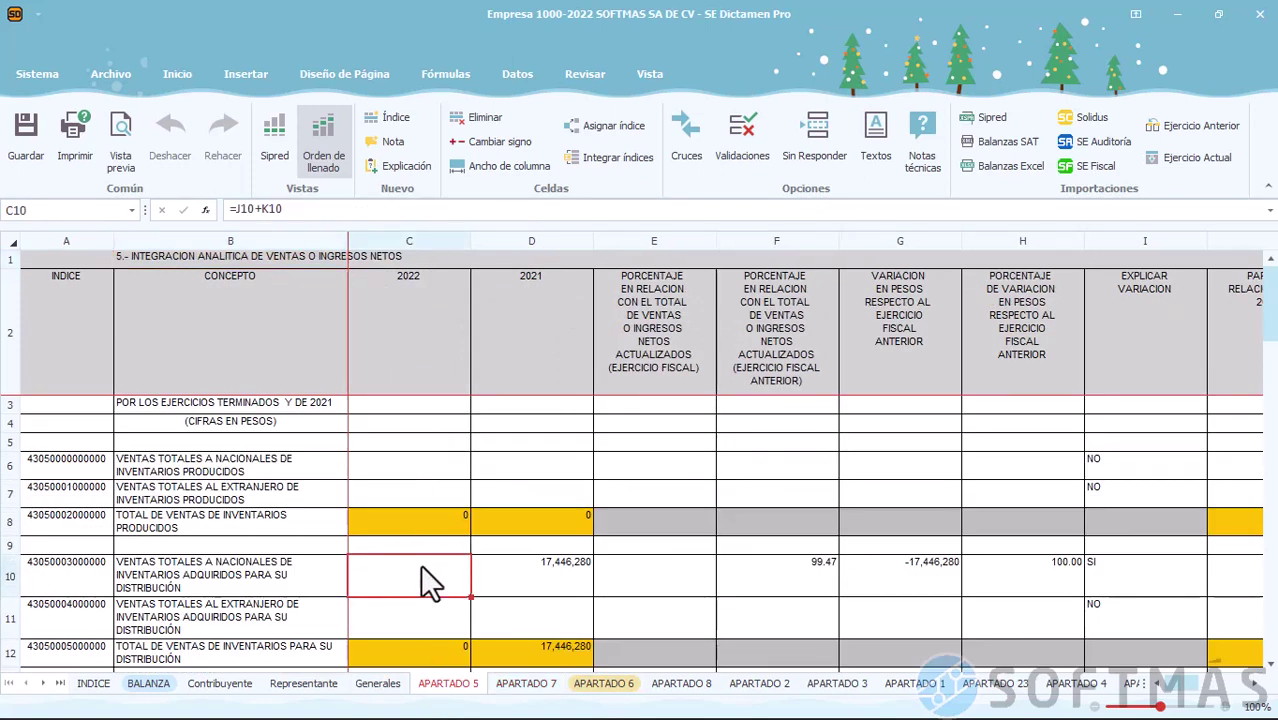
key("Right")
key("Right")
key("Right")
key("Right")
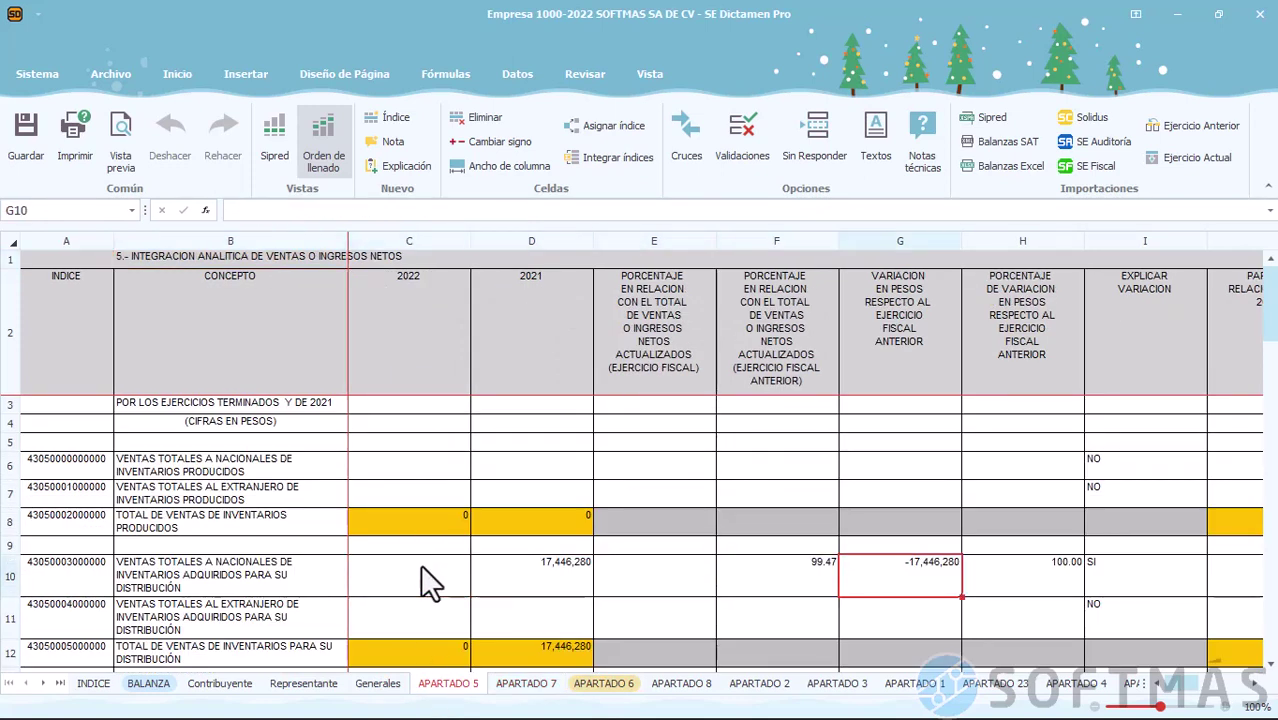
key("Right")
key("Right")
key("Right")
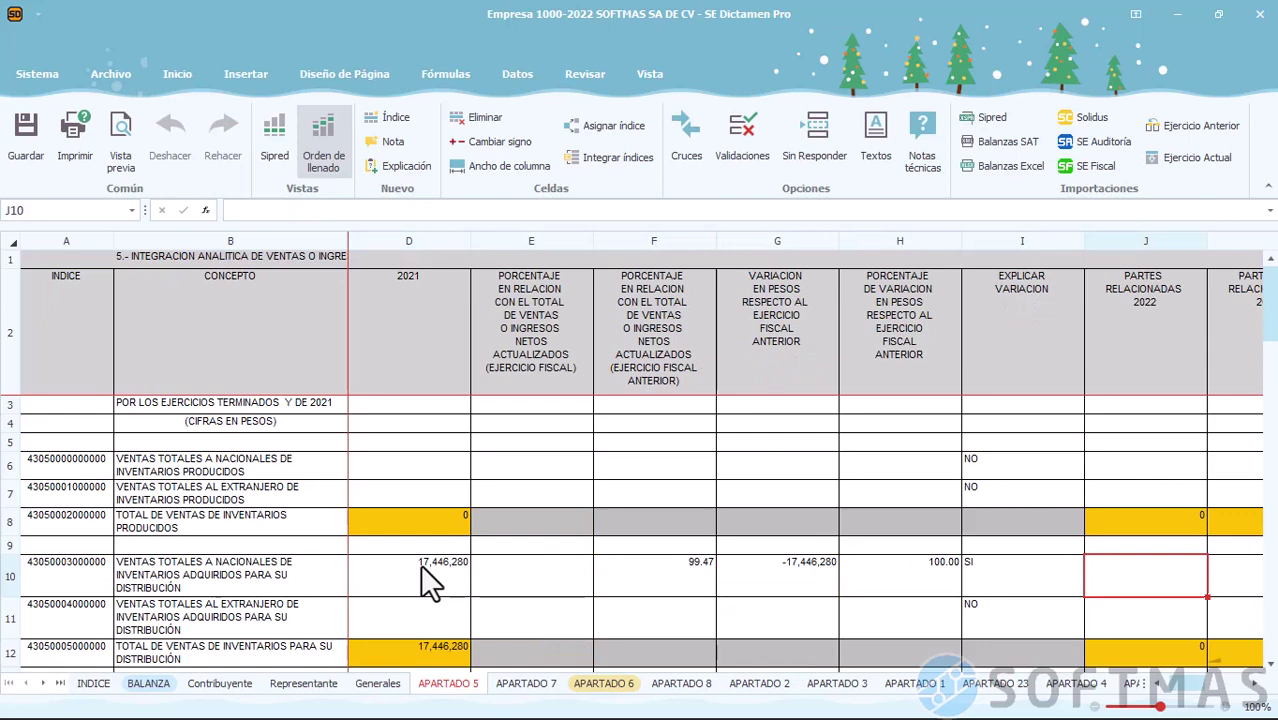
key("Right")
type("15000")
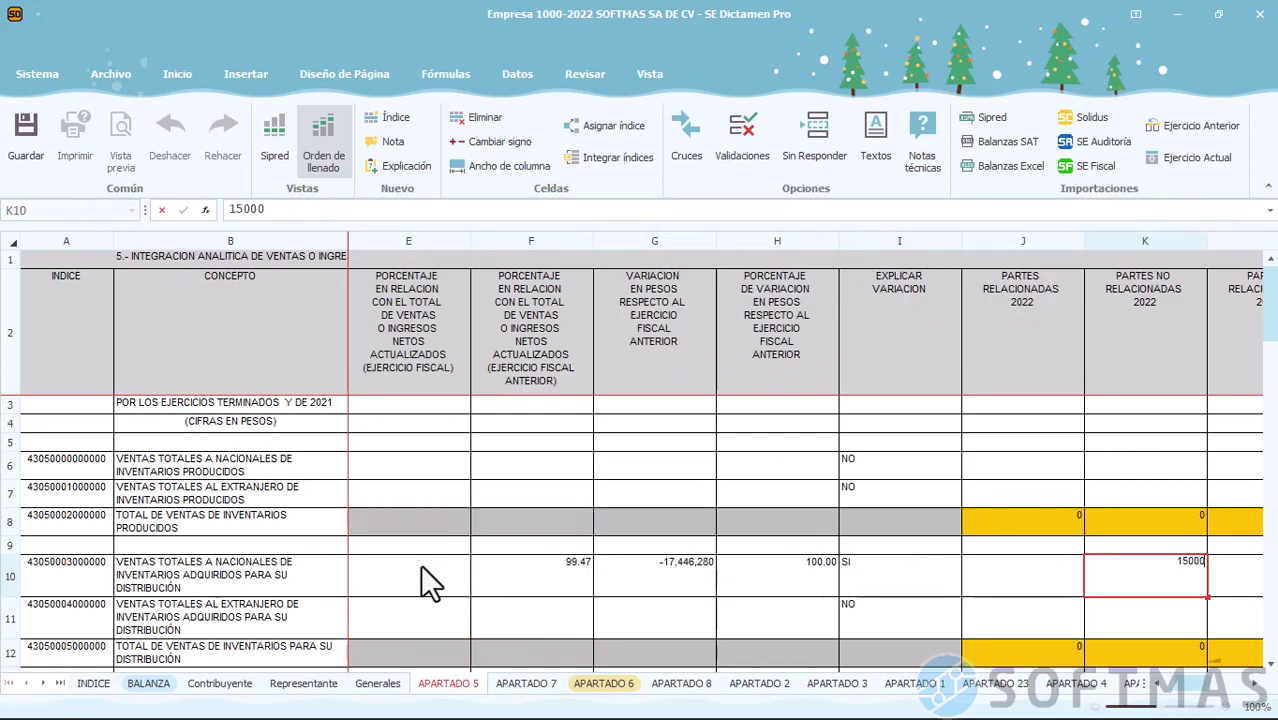
type("00")
key("Return")
key("Up")
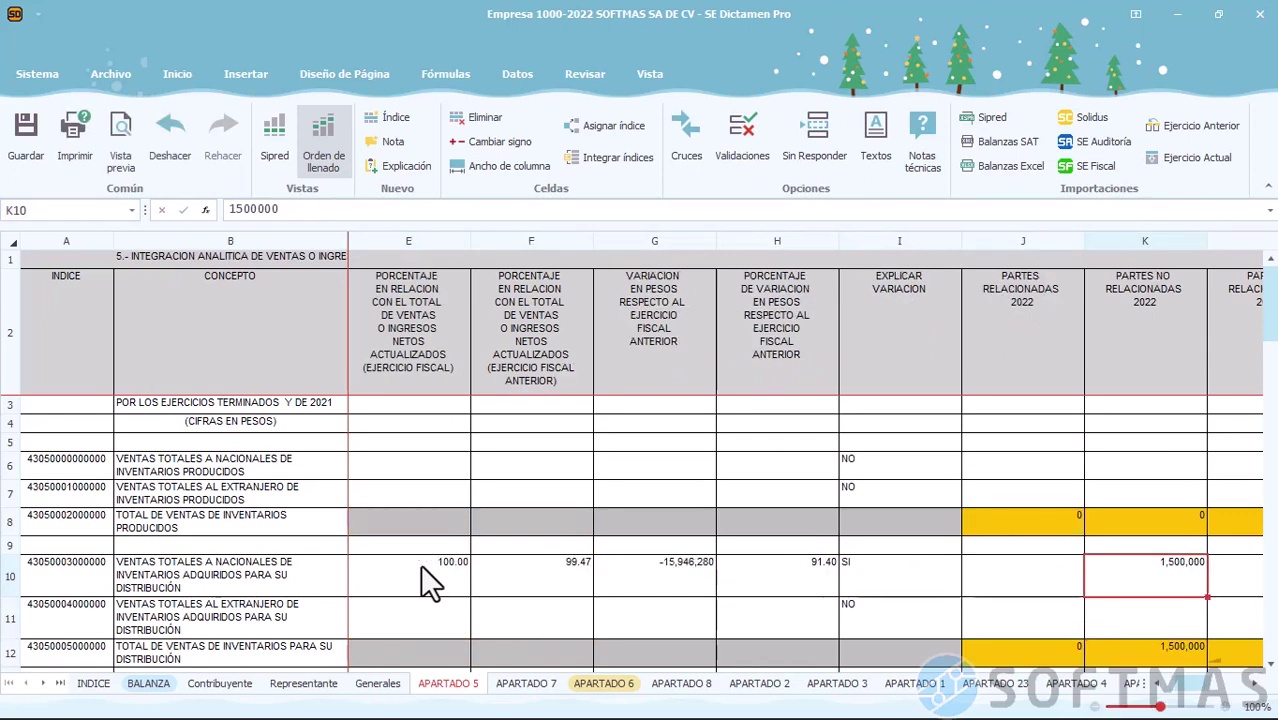
Check the calculated variation, percentages and 2022 amount in row 10 of APARTADO 5
key("Left")
key("Left")
key("Left")
key("Left")
key("Left")
key("Left")
key("Left")
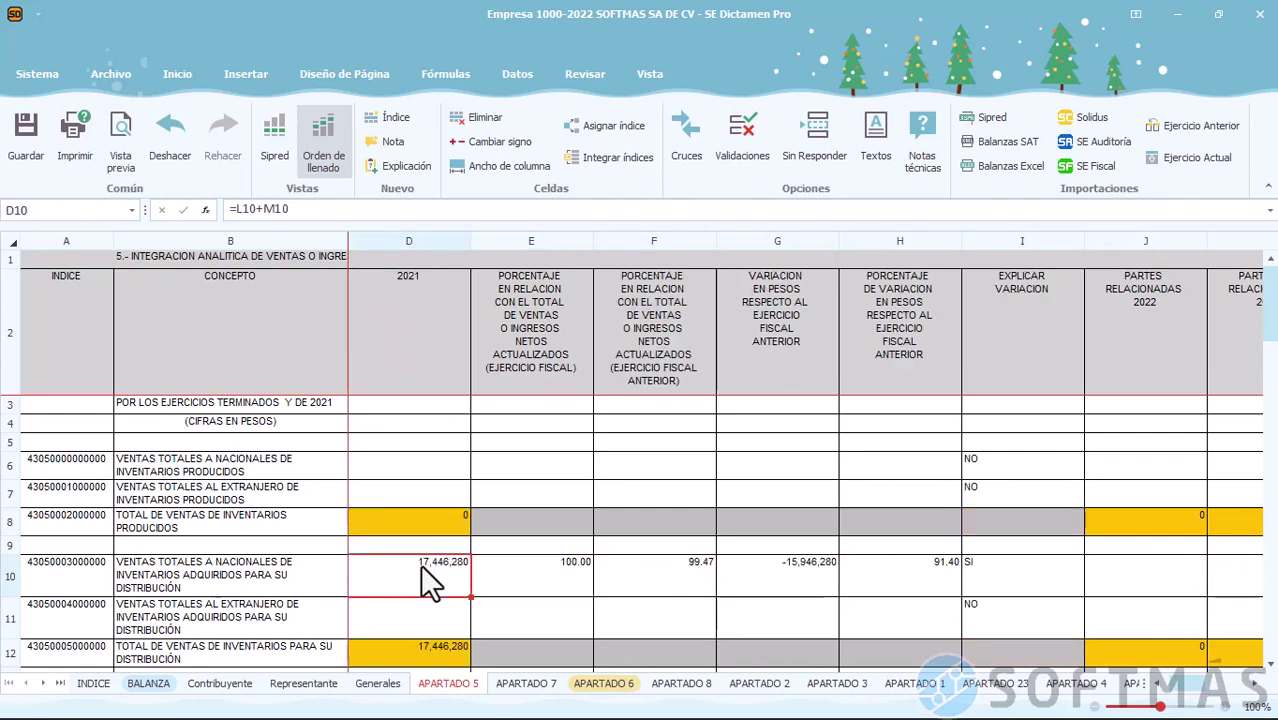
key("Left")
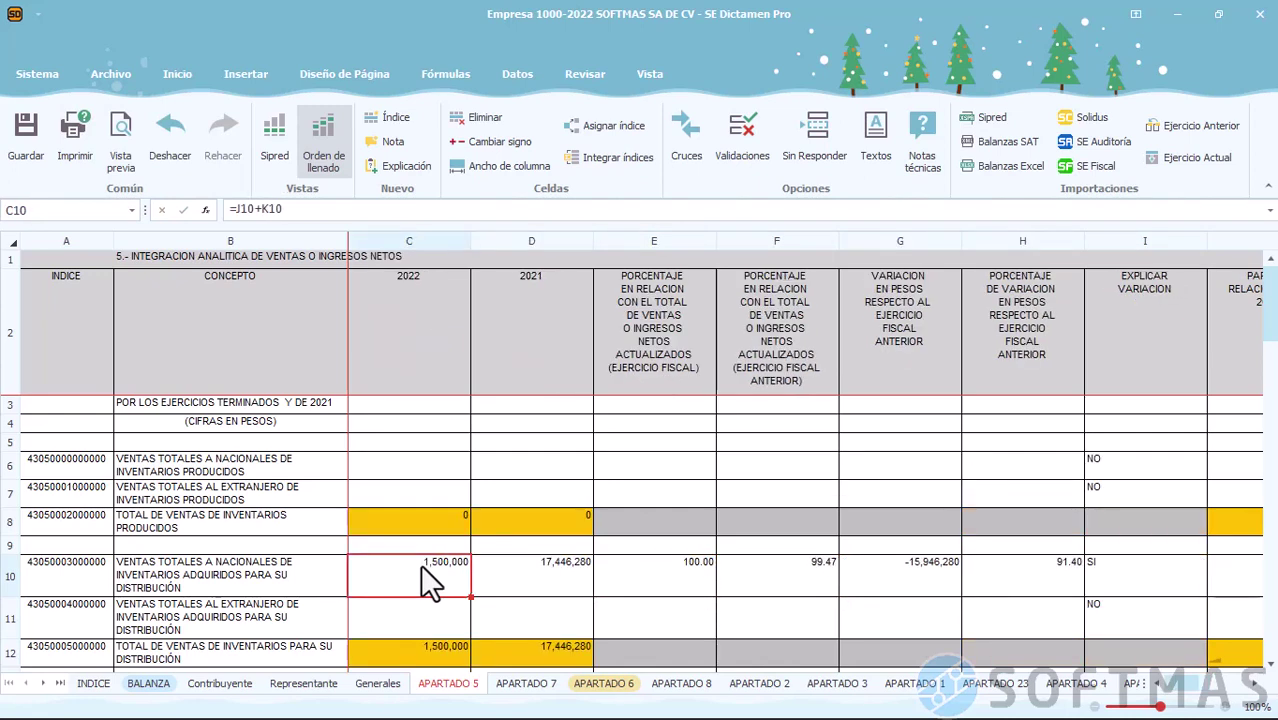
Clear the PARTES NO RELACIONADAS 2022 amount from row 10 of APARTADO 5
key("Right")
key("Right")
key("Right")
key("Right")
key("Right")
key("Right")
key("Right")
key("Right")
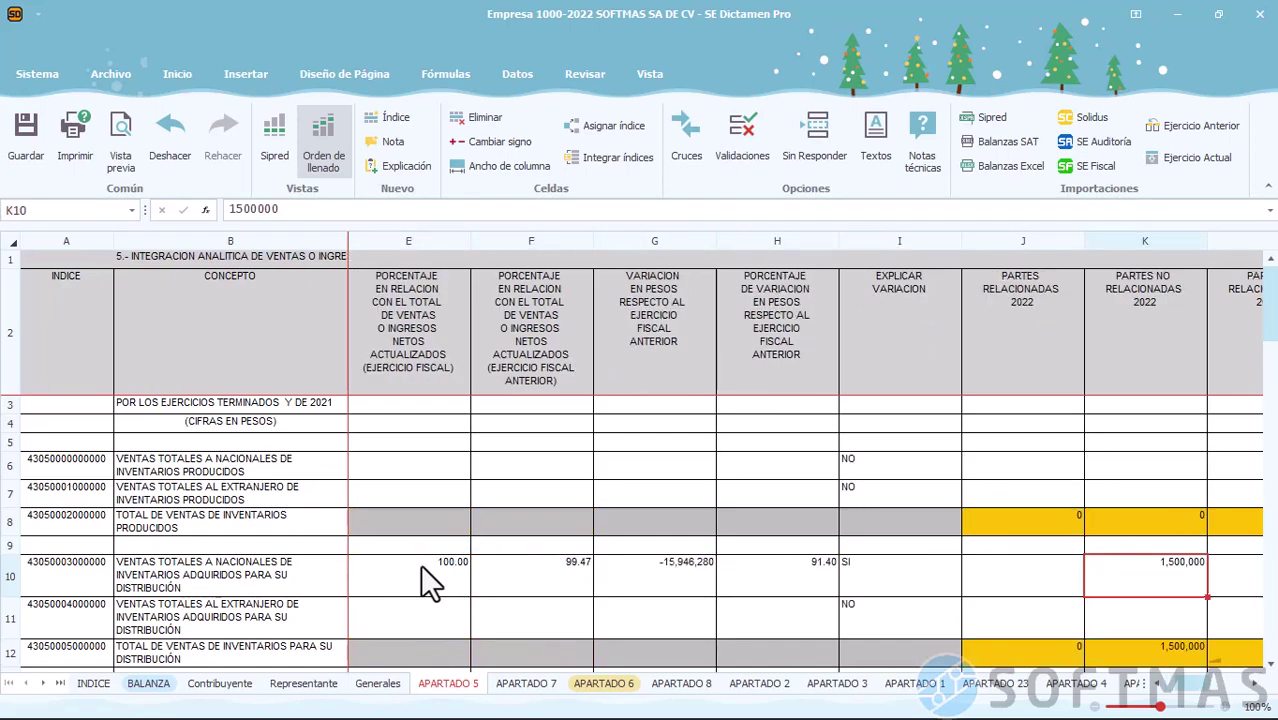
key("Delete")
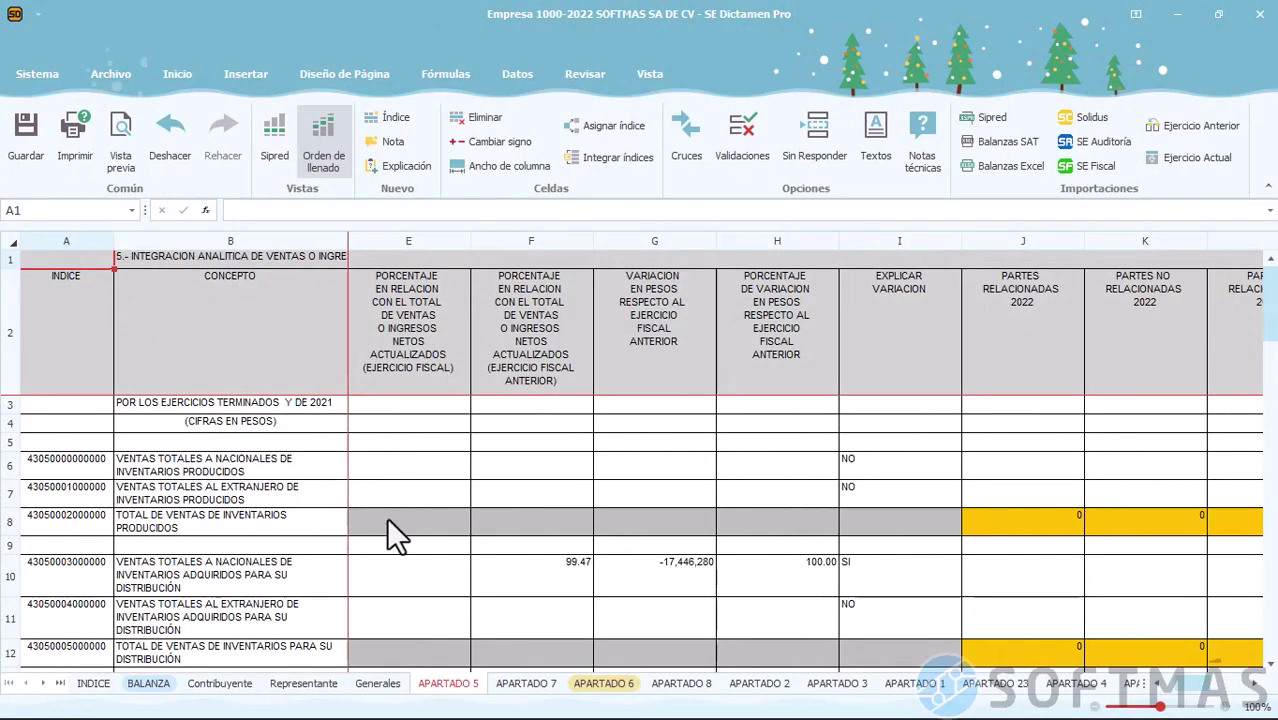
scroll(366, 547, "down", 2)
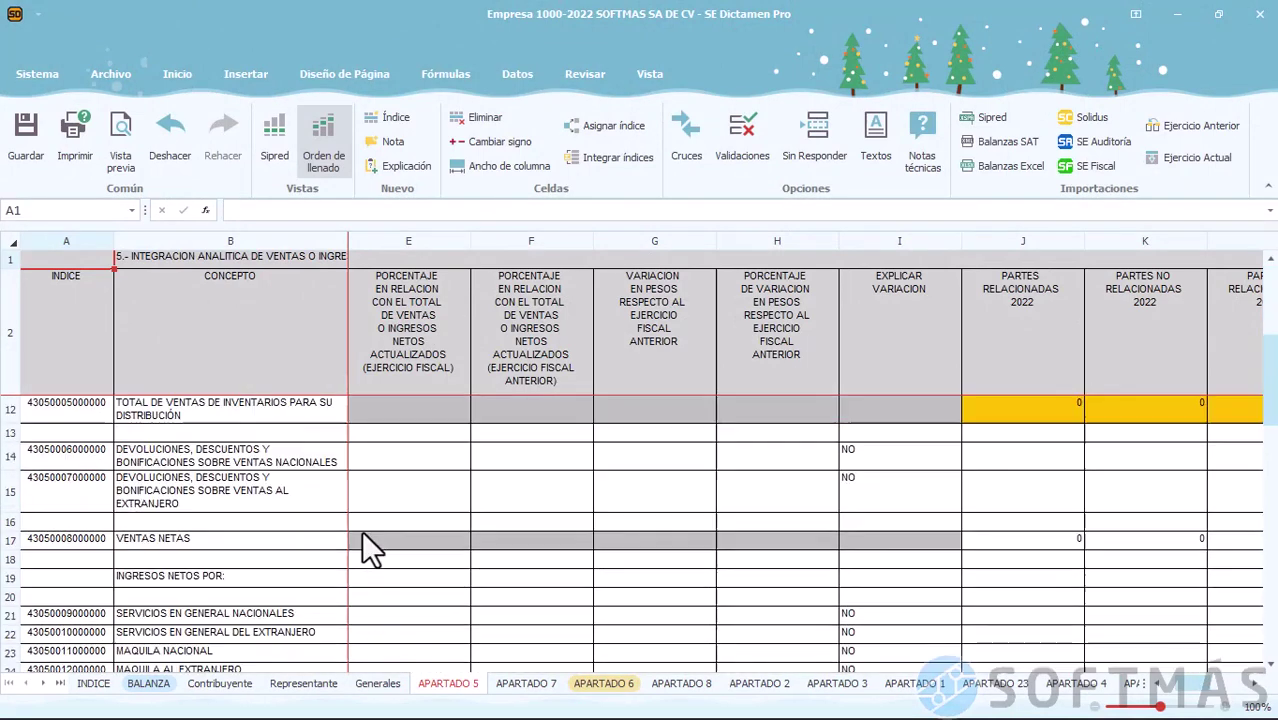
scroll(361, 530, "down", 10)
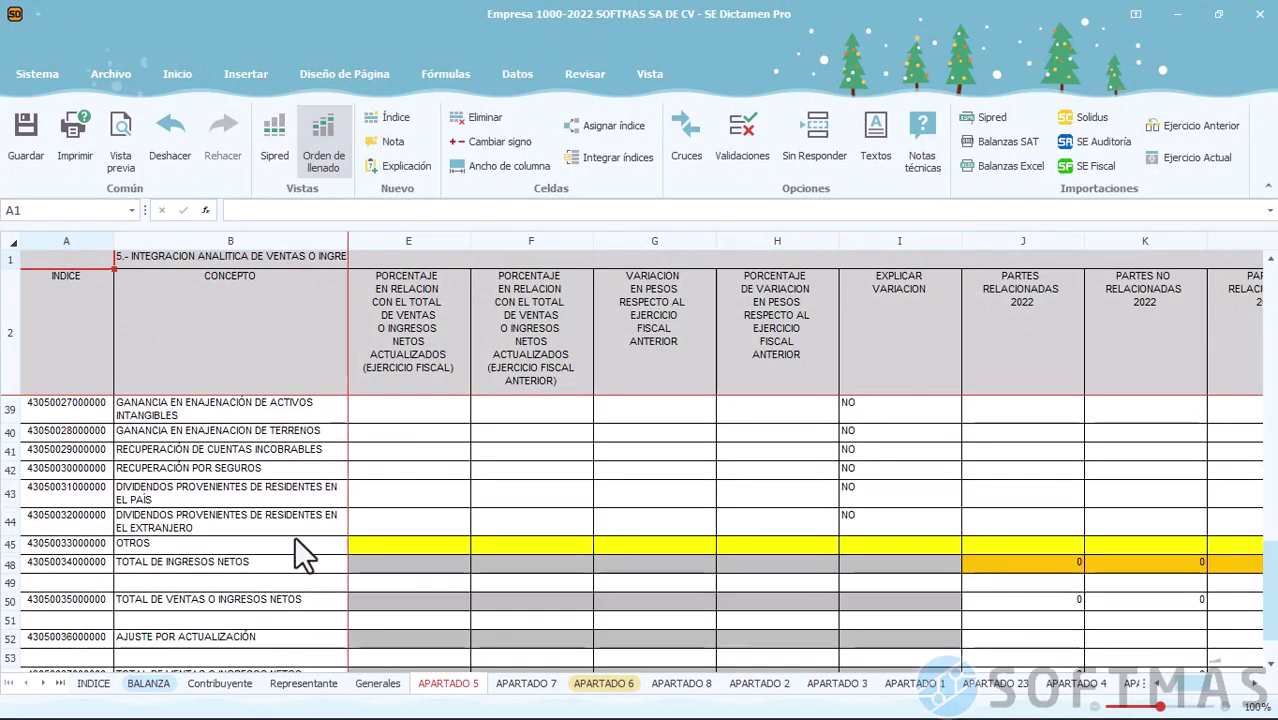
left_click(193, 544)
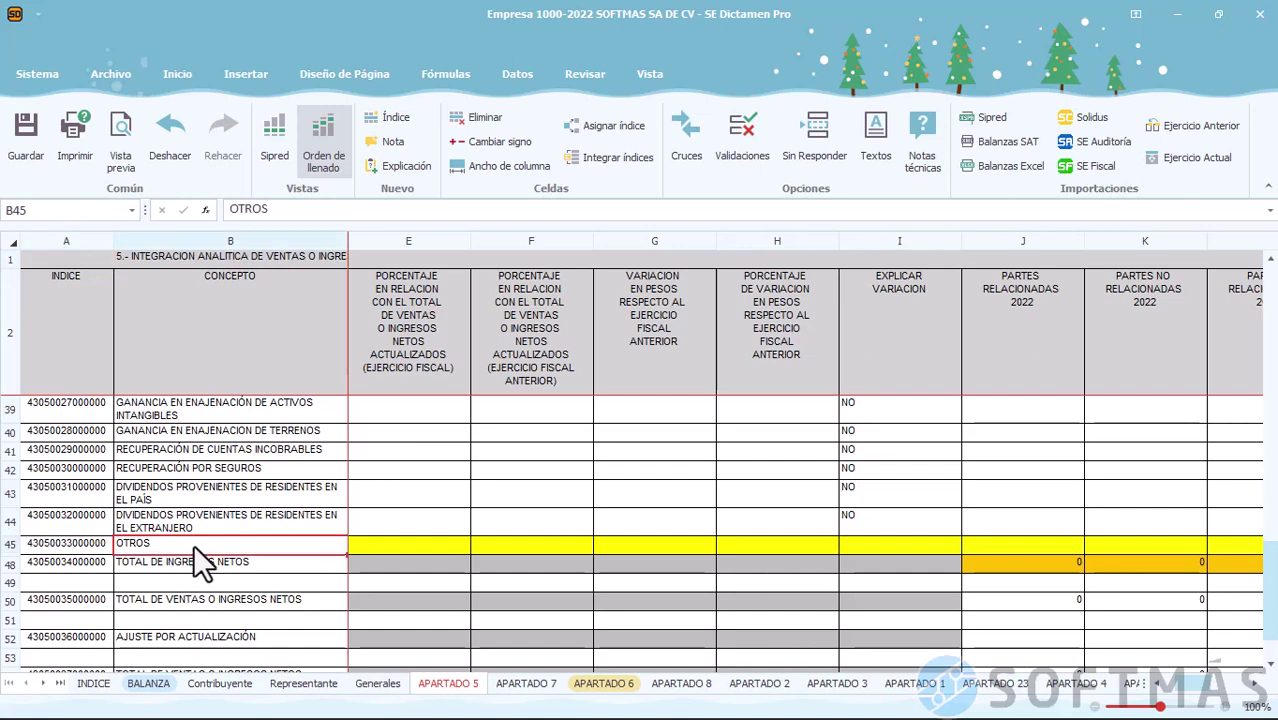
left_click(400, 124)
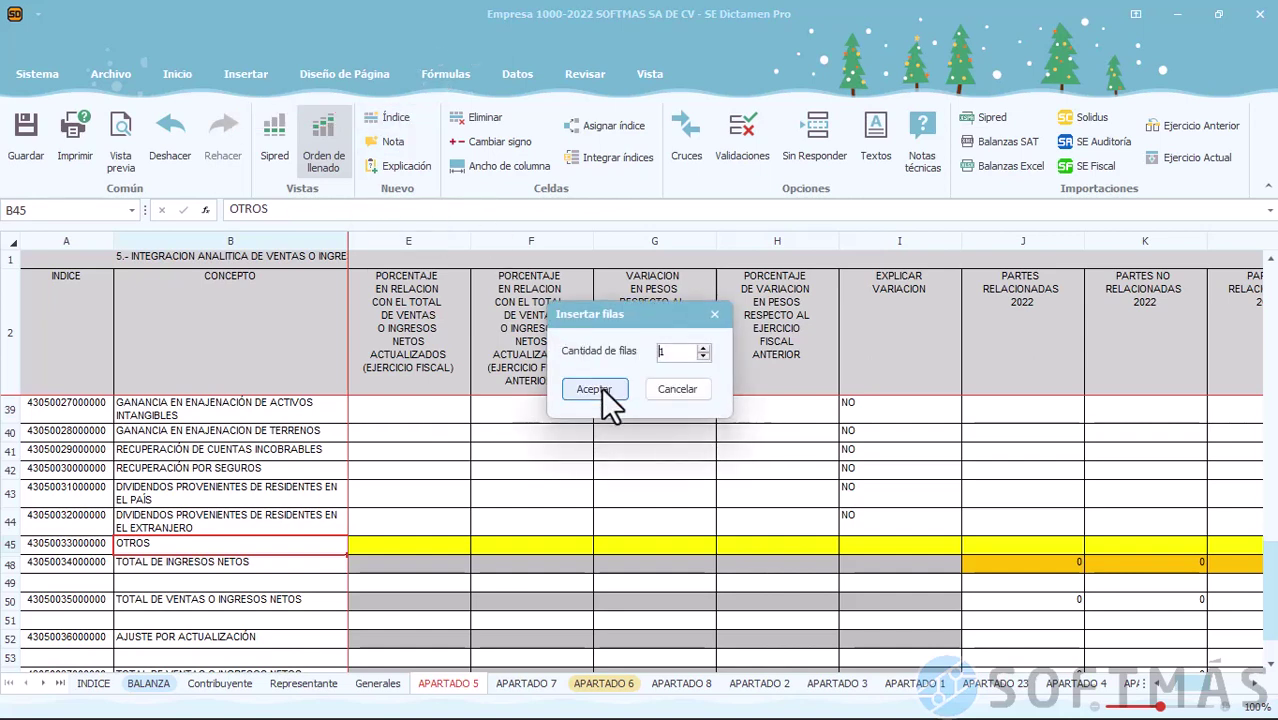
left_click_drag(689, 354, 634, 360)
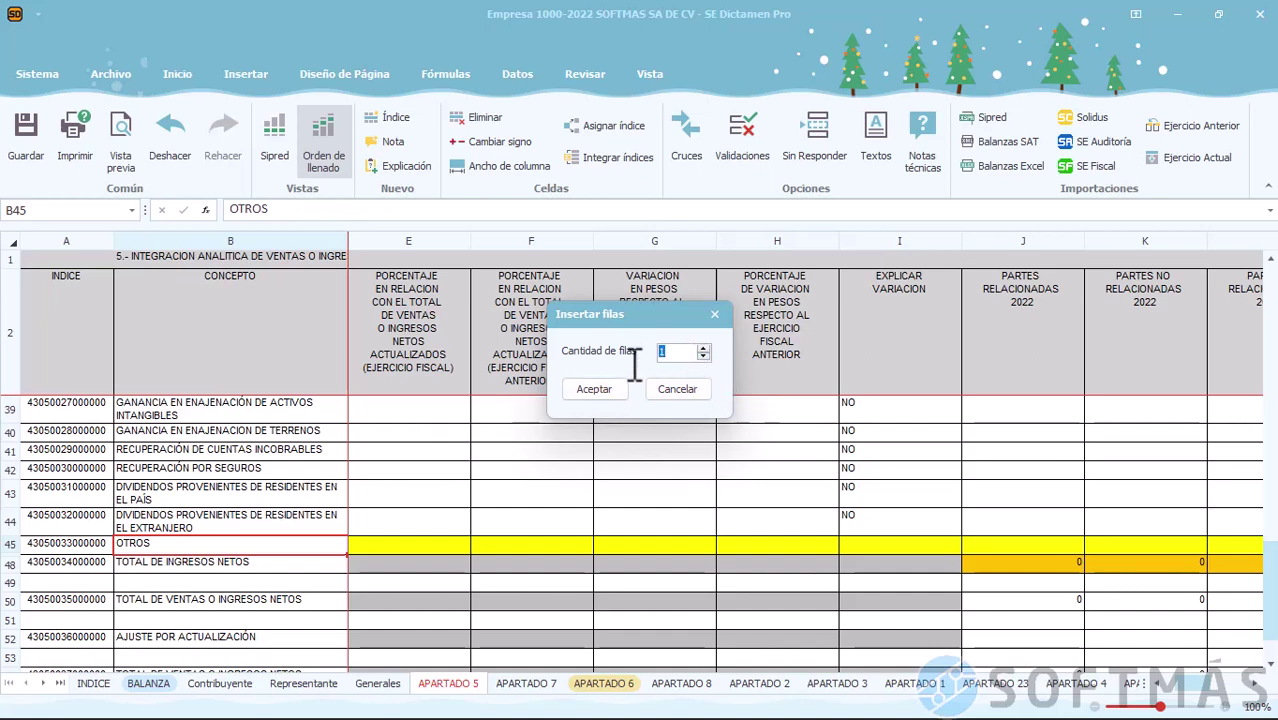
type("2")
key("BackSpace")
type("10")
key("BackSpace")
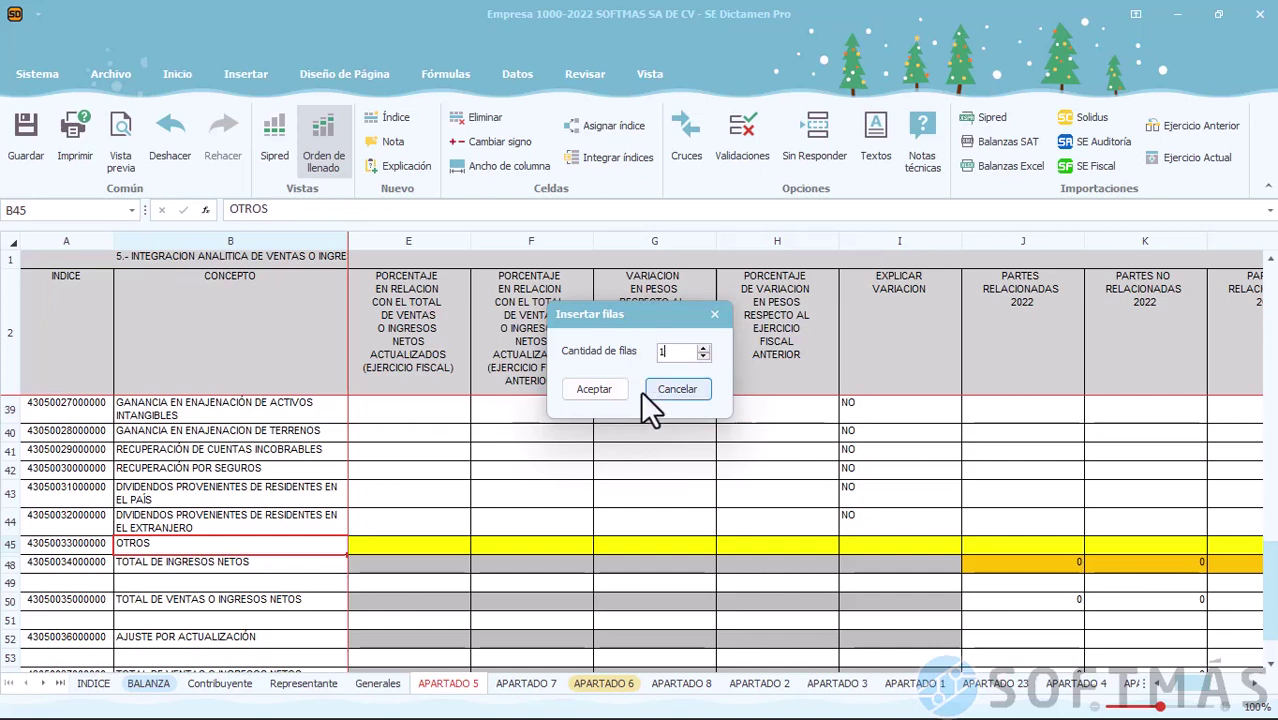
left_click(596, 389)
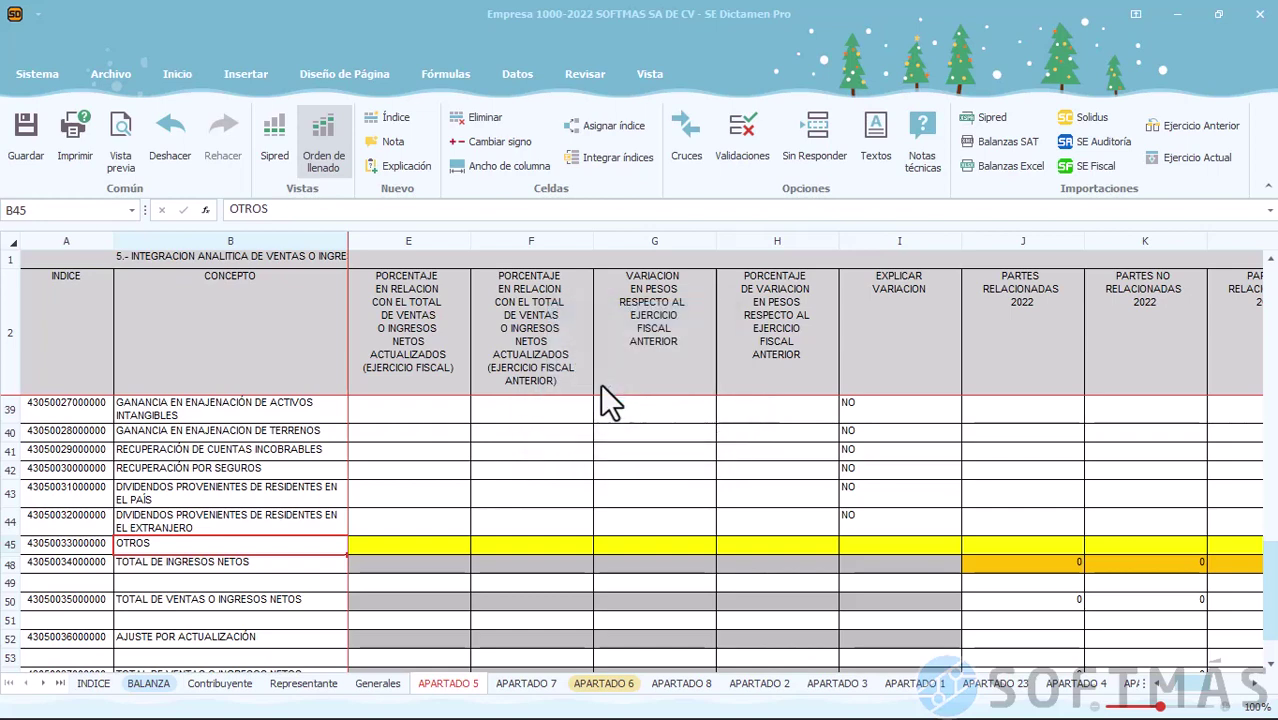
Review the expense concepts in APARTADO 7, including the added OTROS rows and the entry cells for 2022
key("ctrl+Page_Down")
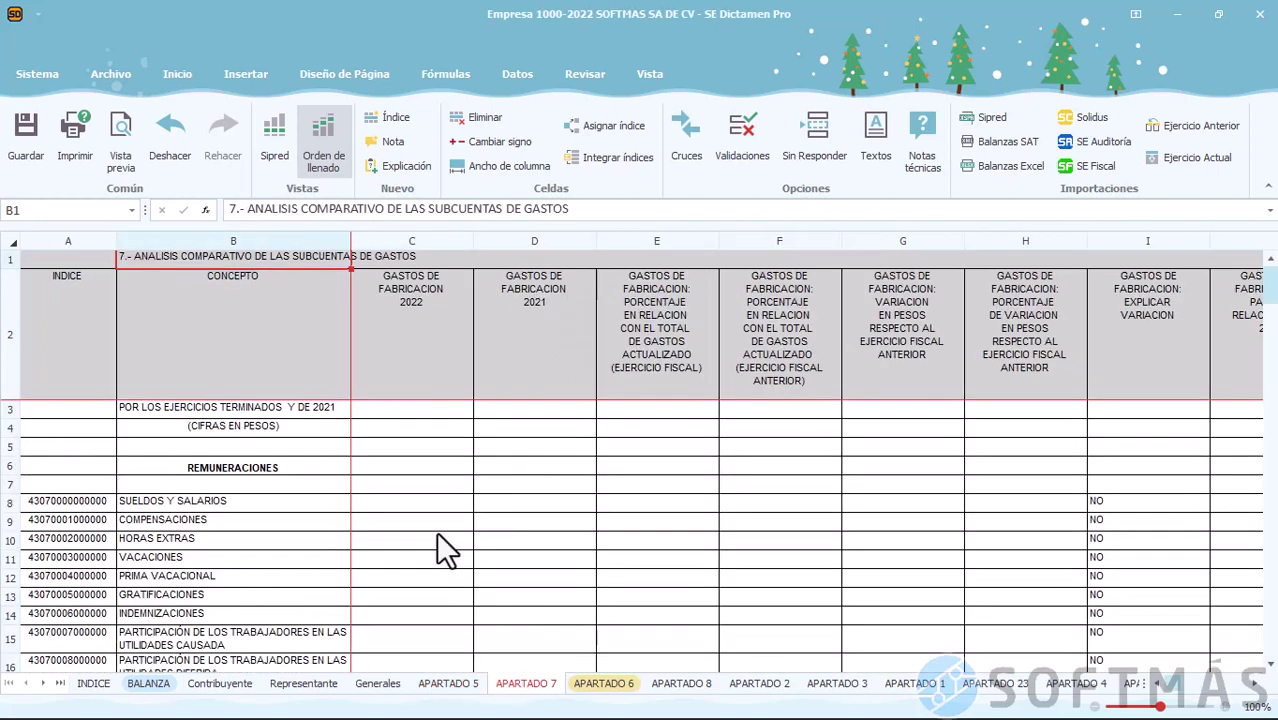
scroll(442, 549, "down", 3)
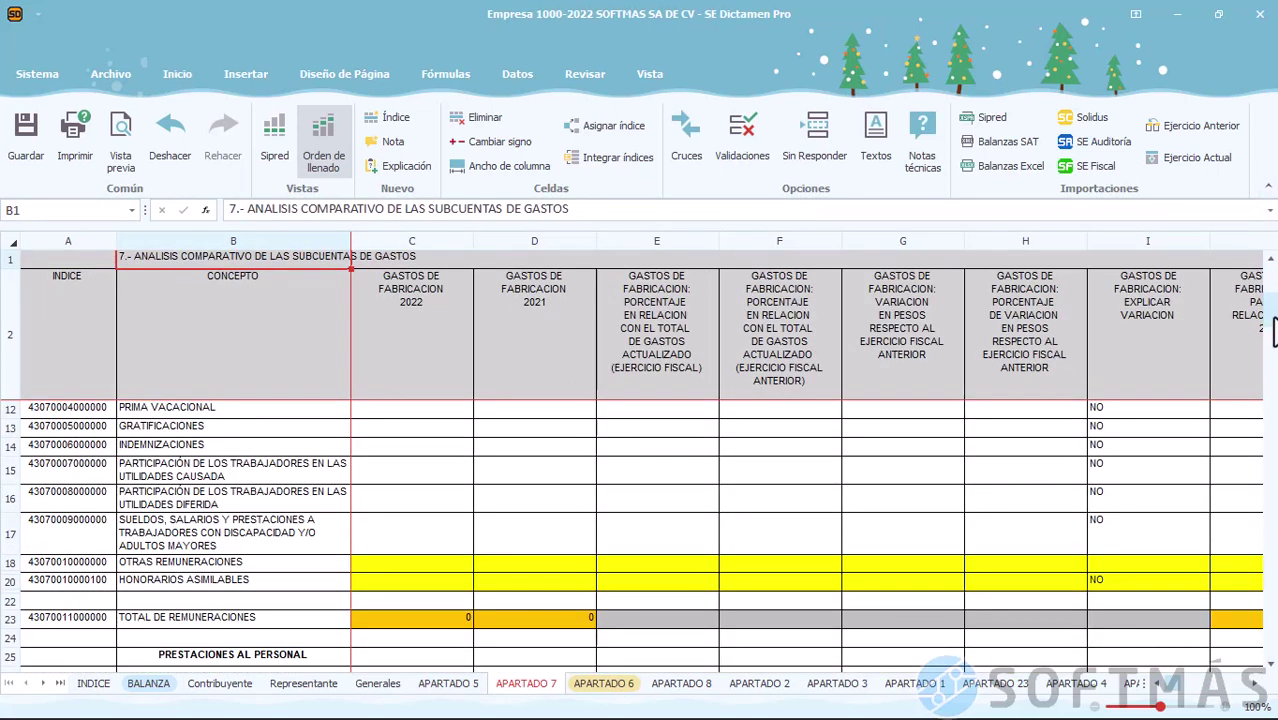
scroll(1266, 413, "down", 12)
scroll(1265, 441, "down", 13)
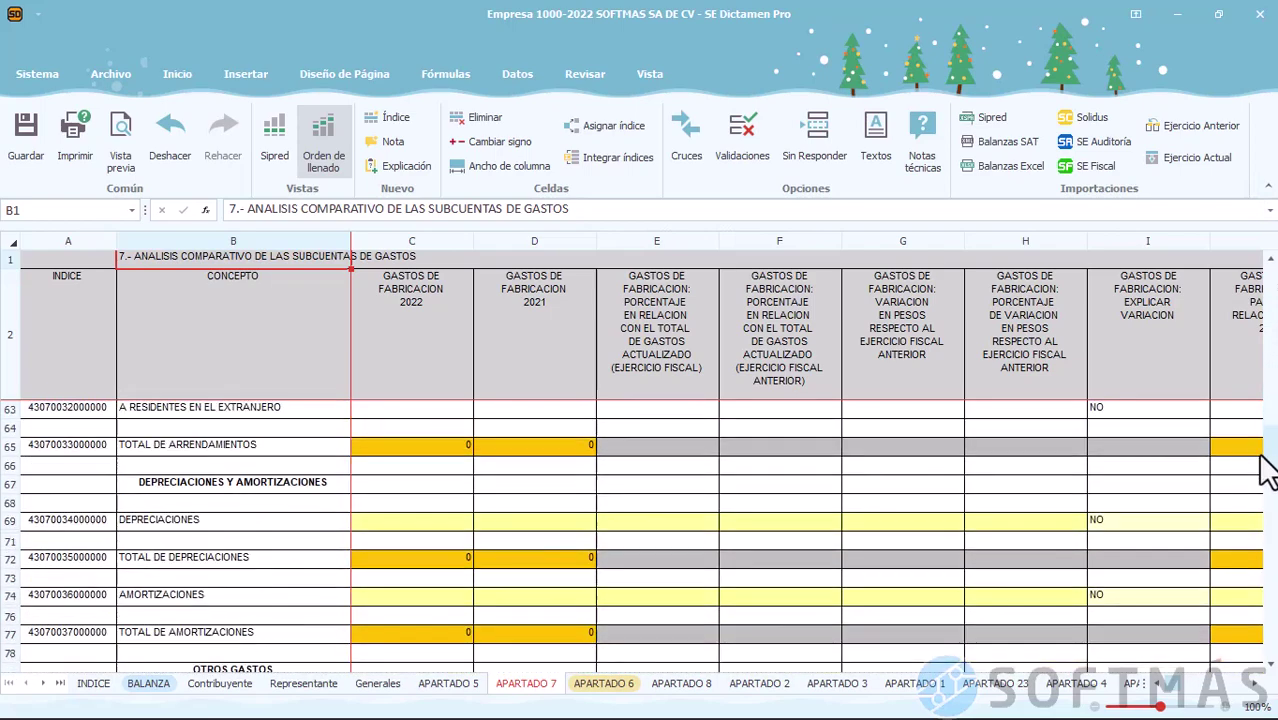
scroll(1266, 553, "down", 11)
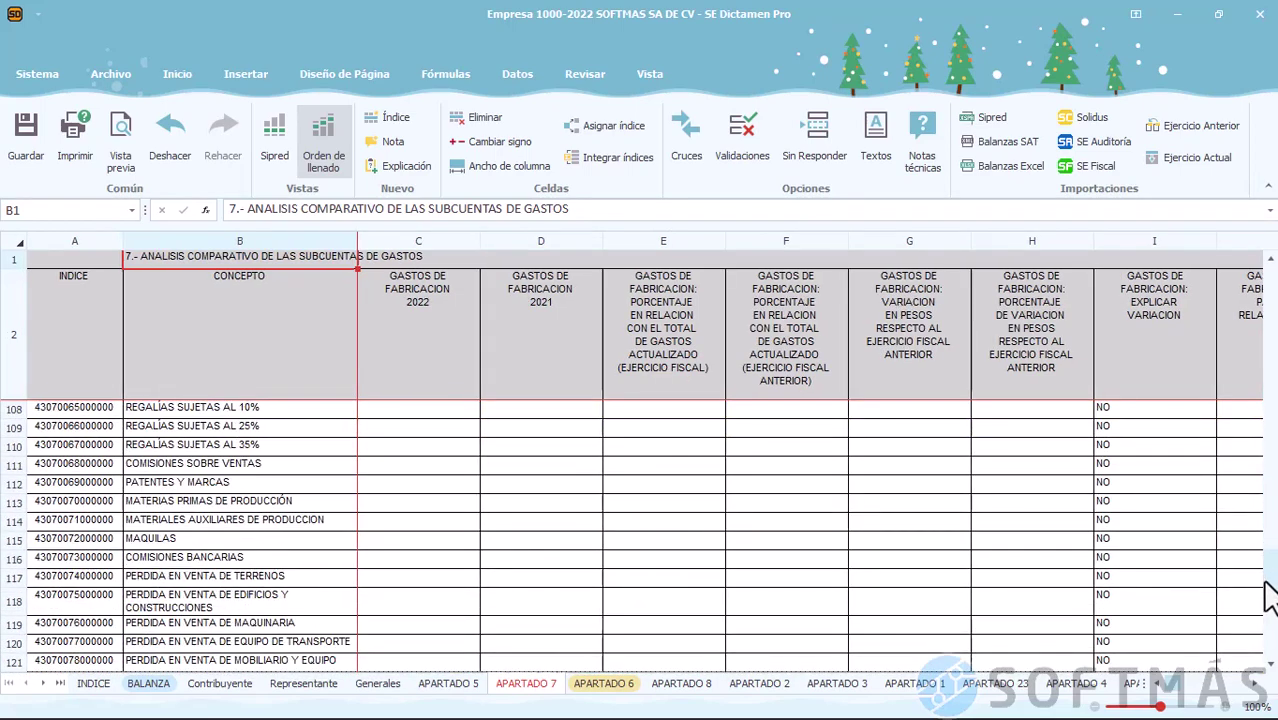
scroll(258, 526, "down", 1)
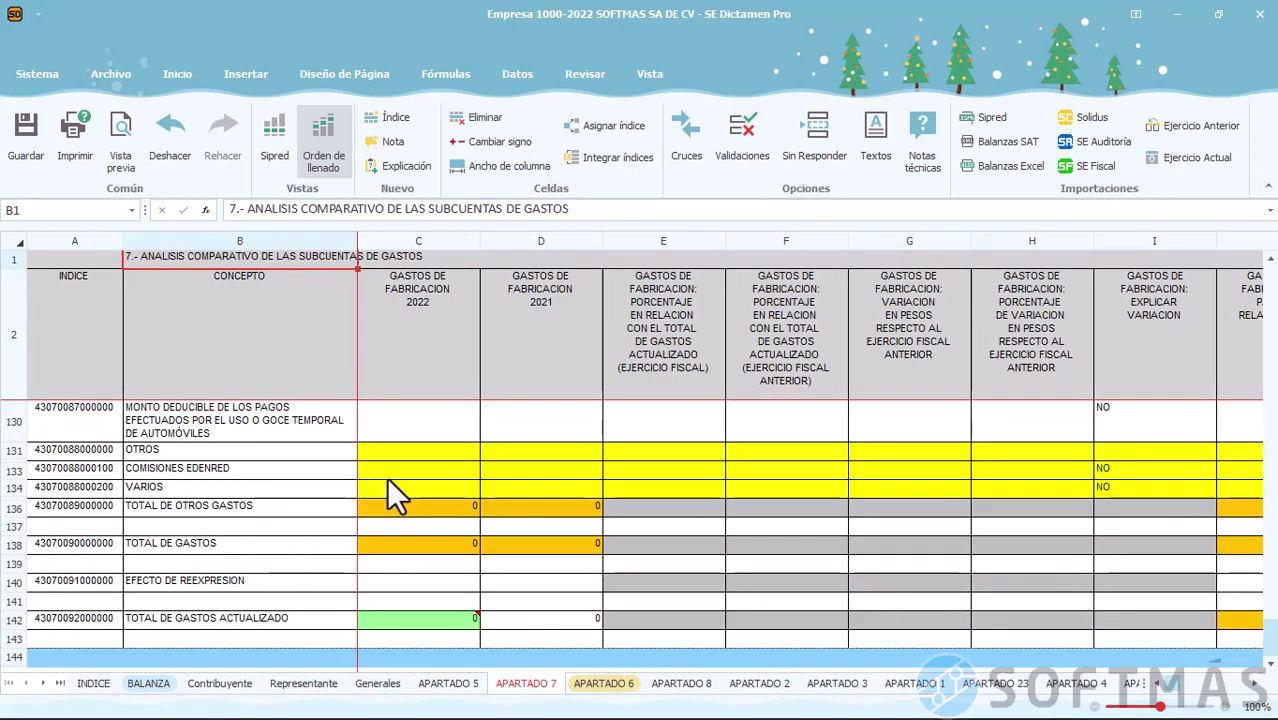
left_click(399, 471)
key("Up")
key("Up")
key("Up")
key("Up")
key("Up")
key("Up")
key("Up")
key("Up")
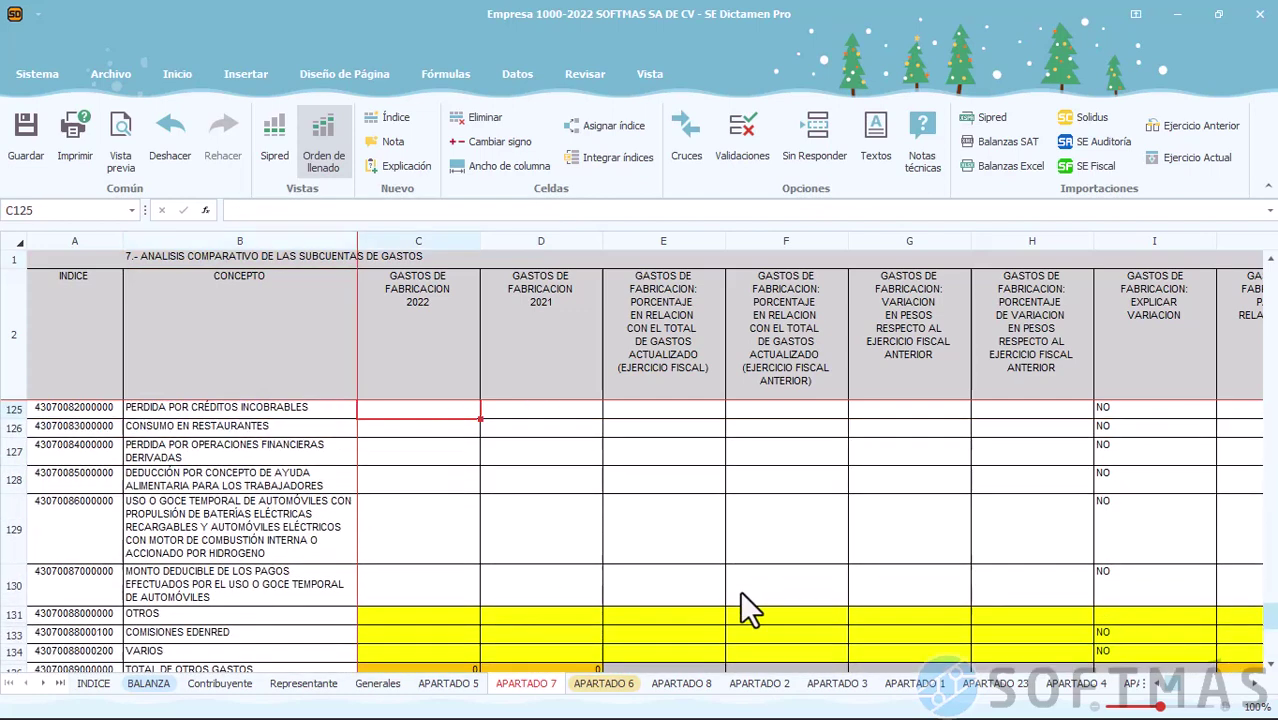
left_click(1005, 688)
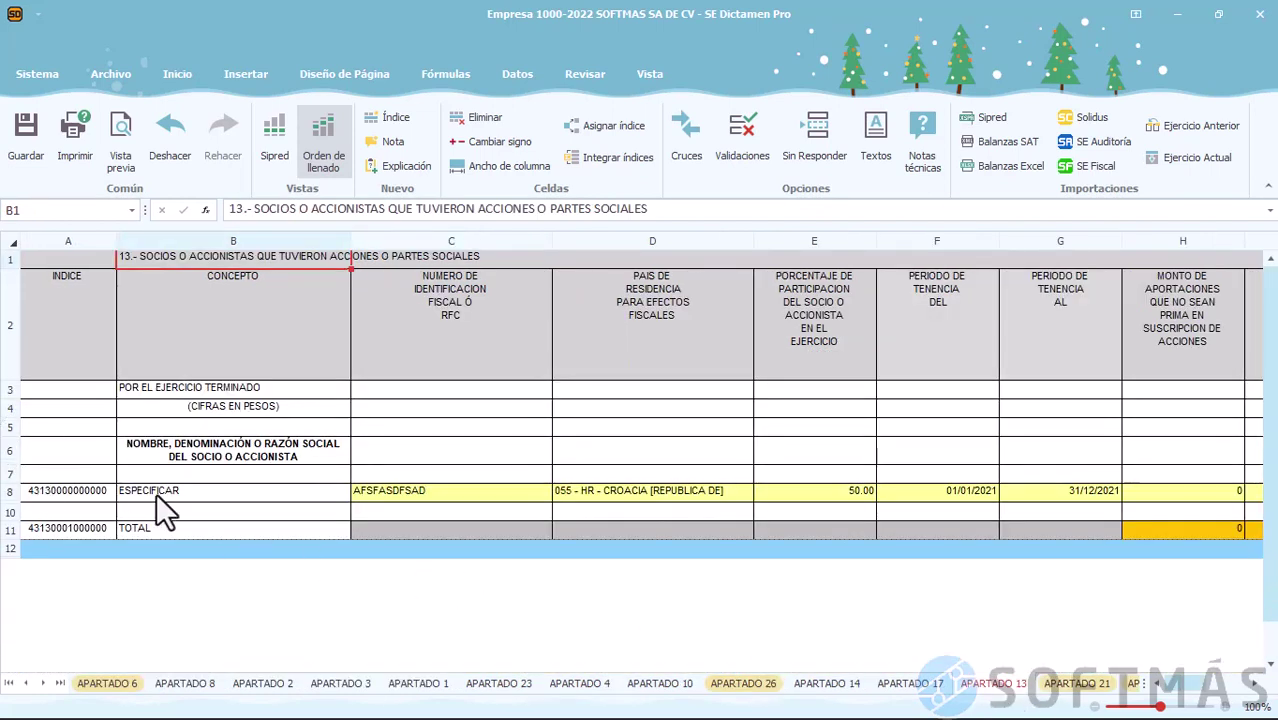
left_click(50, 490)
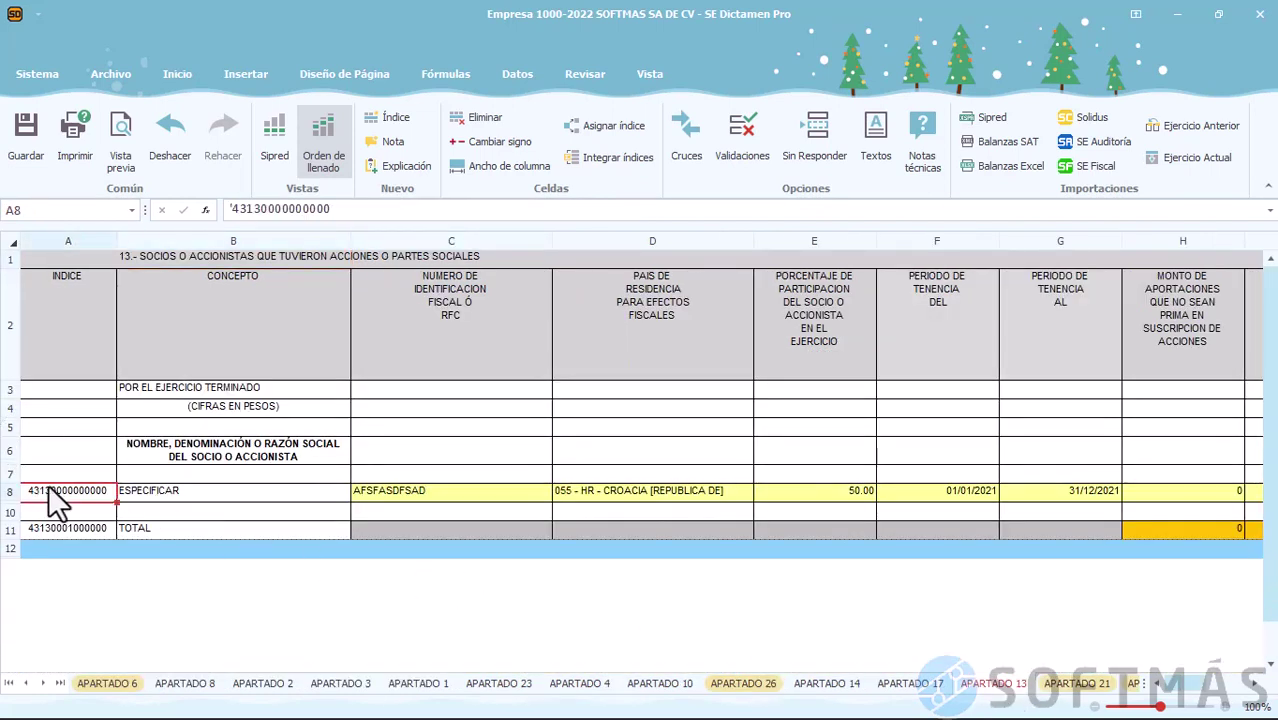
left_click(383, 116)
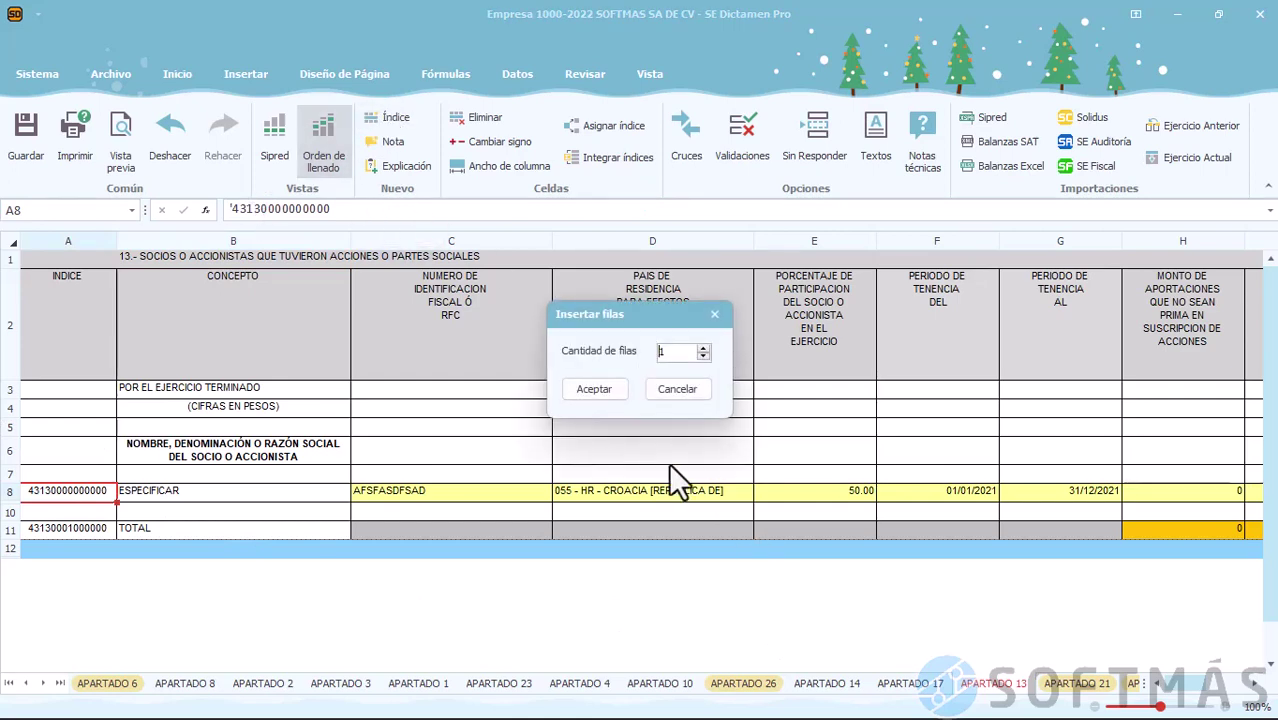
left_click(595, 387)
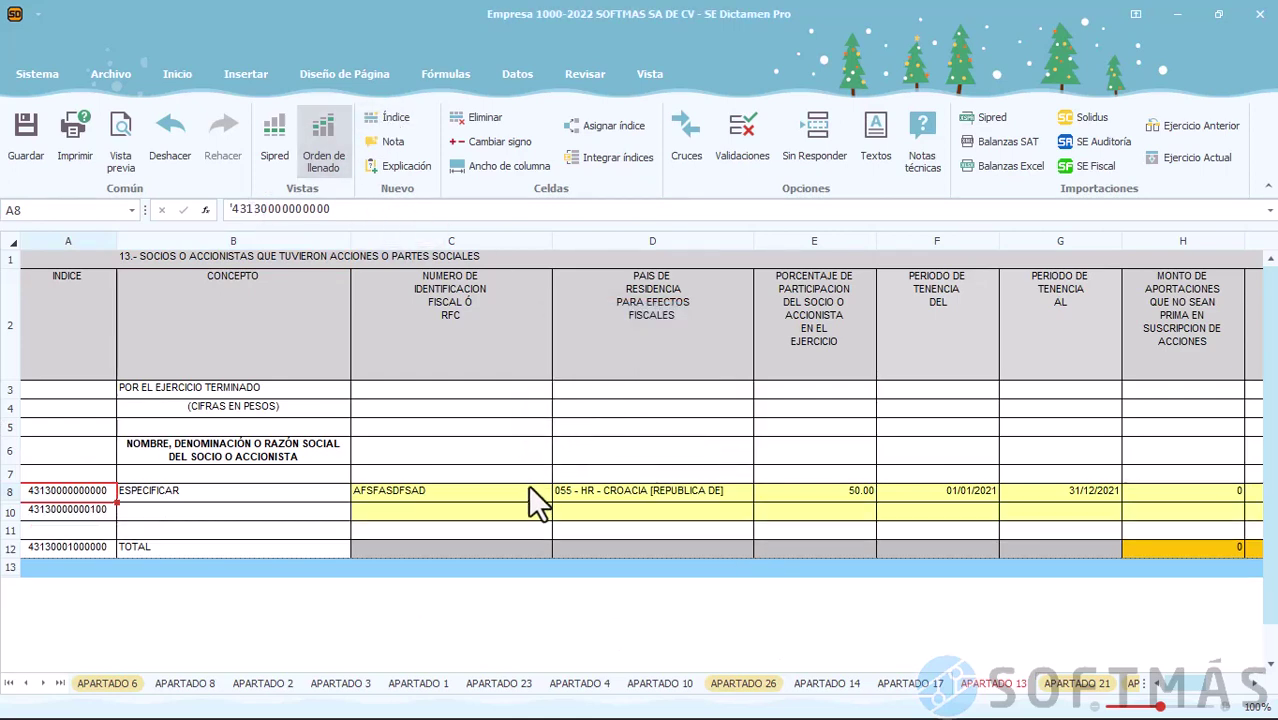
Review the account catalogue in SE Auditoría down to its last accounts, checking opening balances and groupers, and minimize that application
left_click(522, 512)
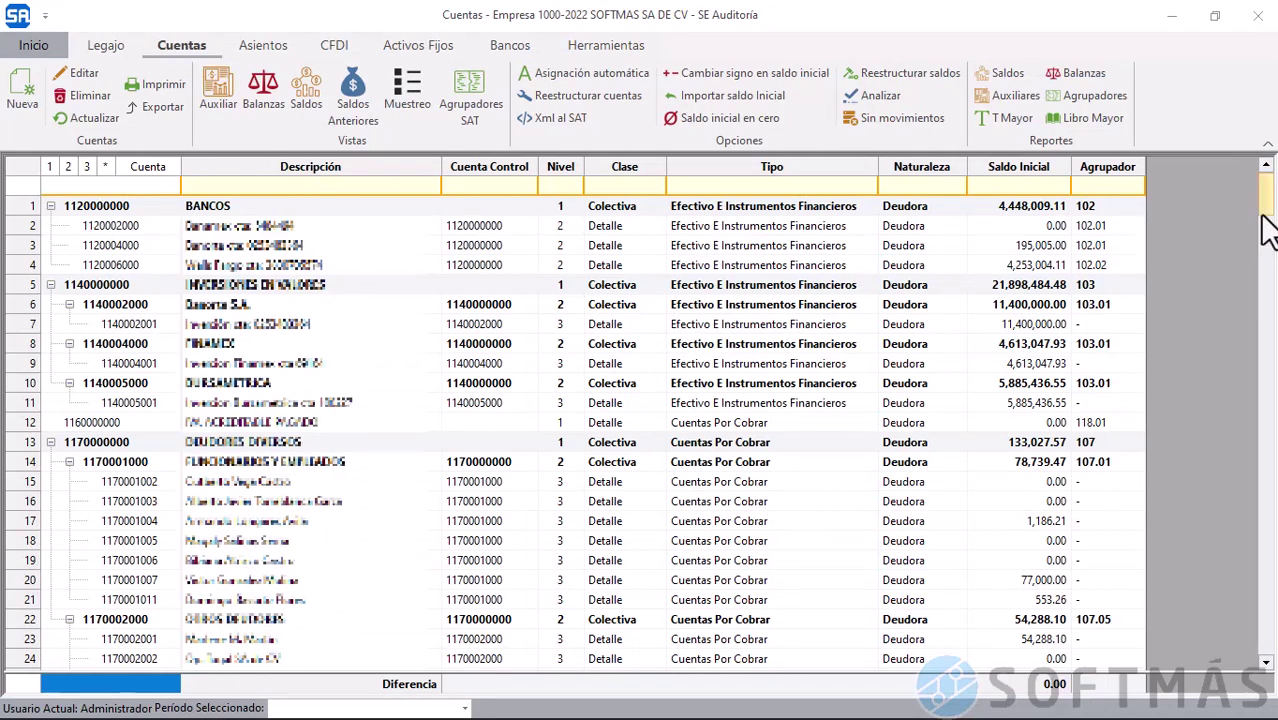
left_click_drag(1262, 214, 1260, 670)
left_click_drag(1261, 626, 1175, 32)
left_click(1168, 15)
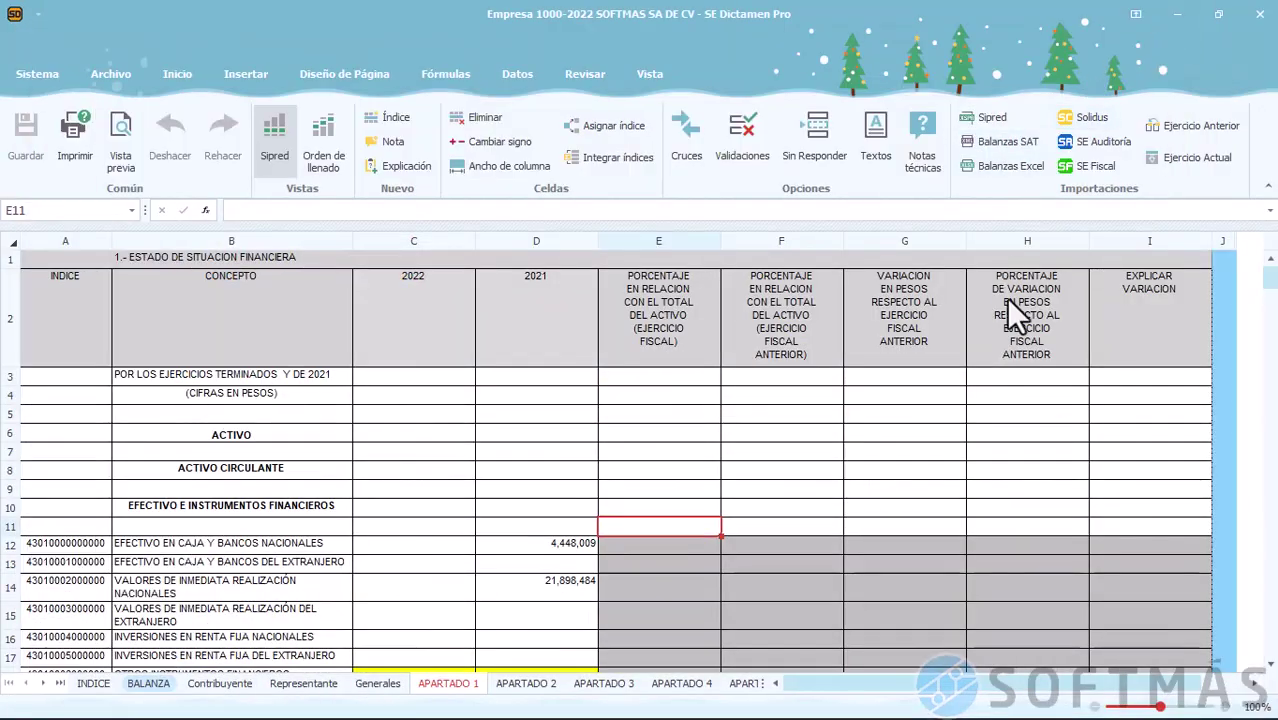
Start an import from SE Auditoría, search for servers and choose DESKTOP-PBNI36C\SQLSE2014 as the SQL server
left_click(1092, 150)
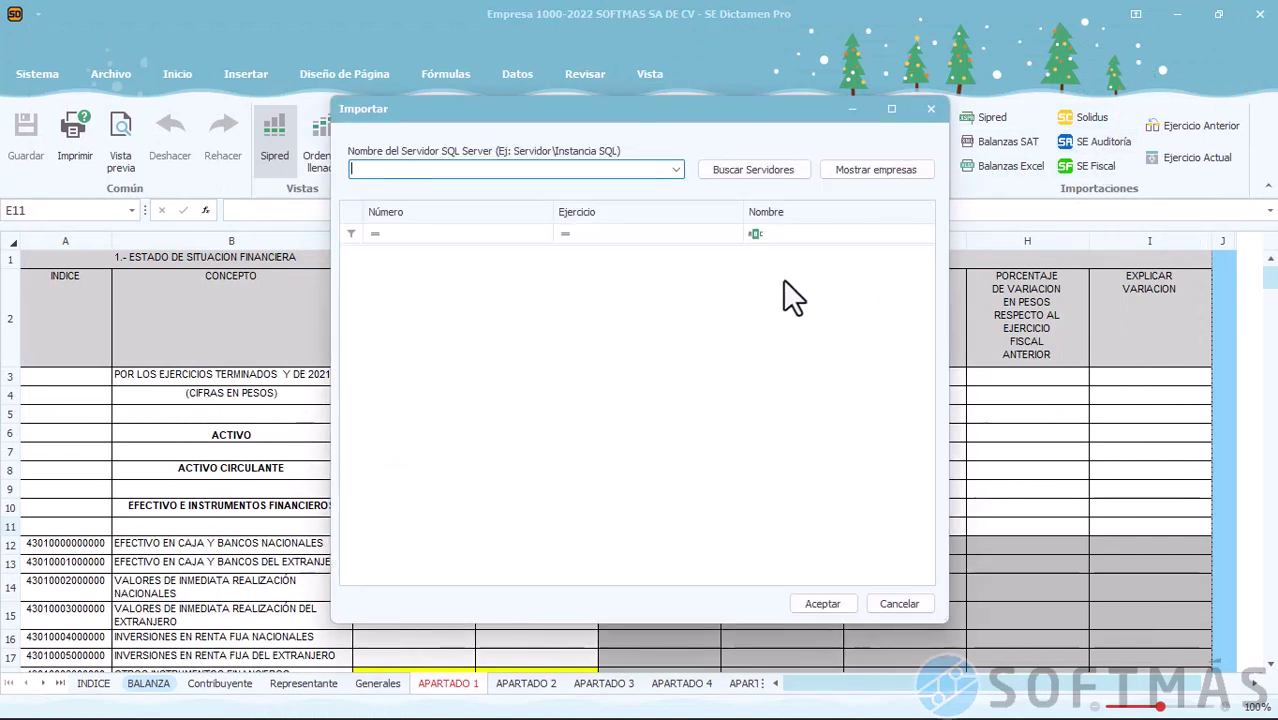
left_click(732, 172)
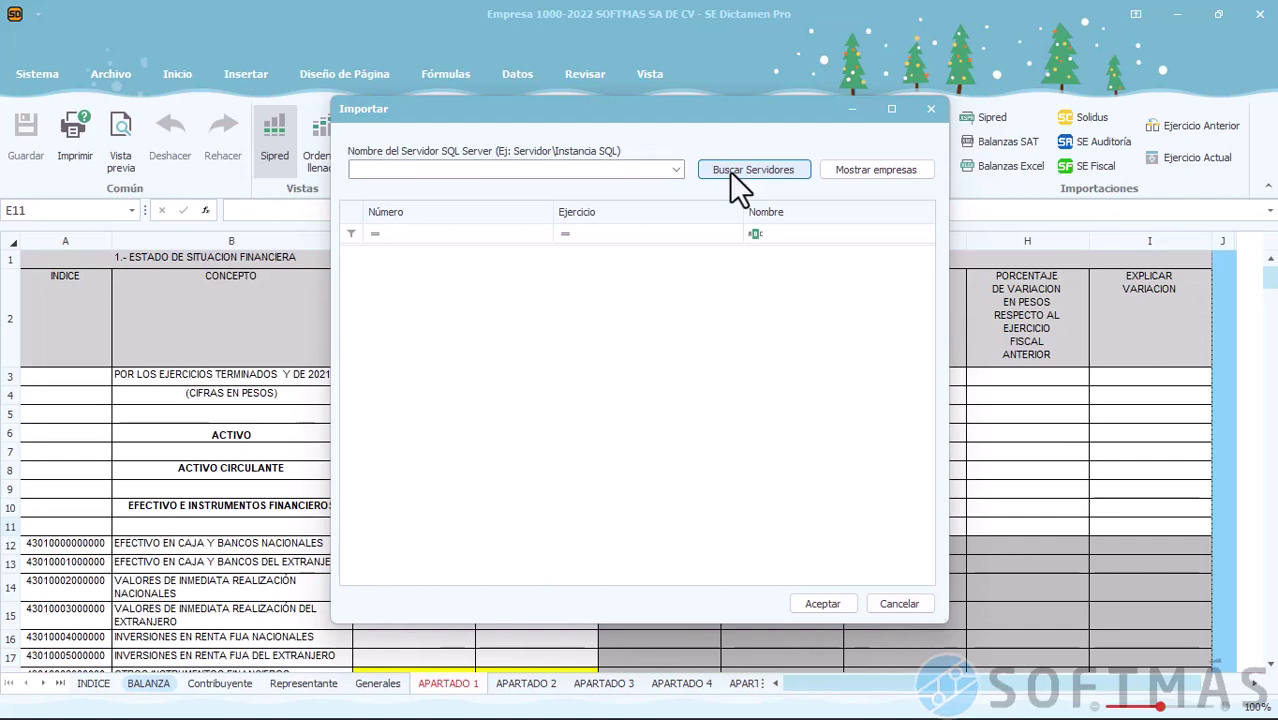
left_click(677, 170)
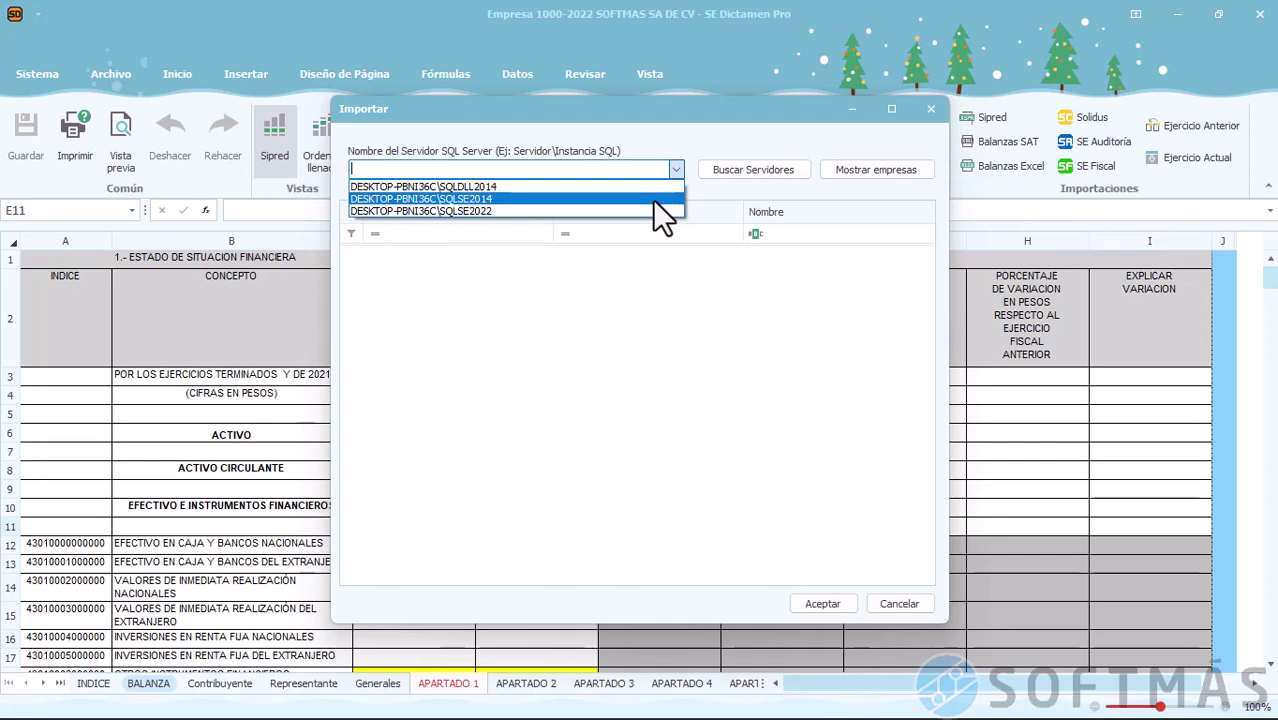
left_click(652, 199)
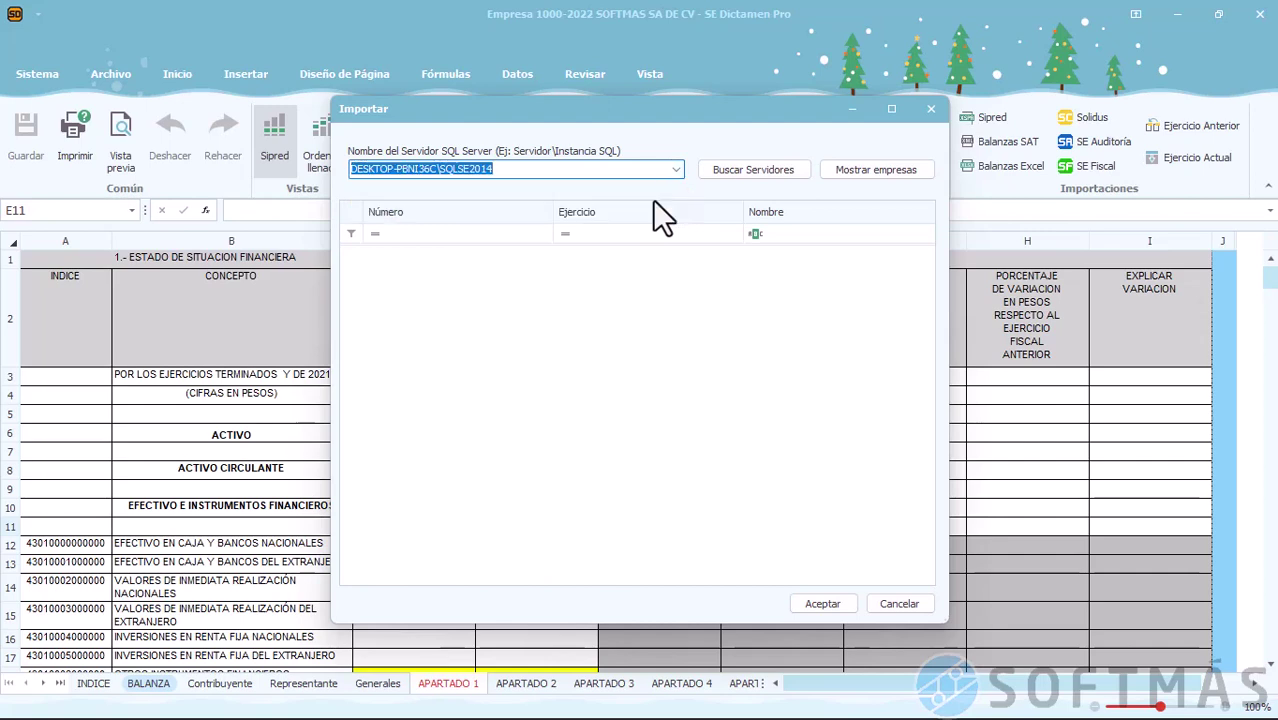
List the server's companies and import the information of company 1000, SOFTMAS SA DE CV, ejercicio 2022
left_click(886, 169)
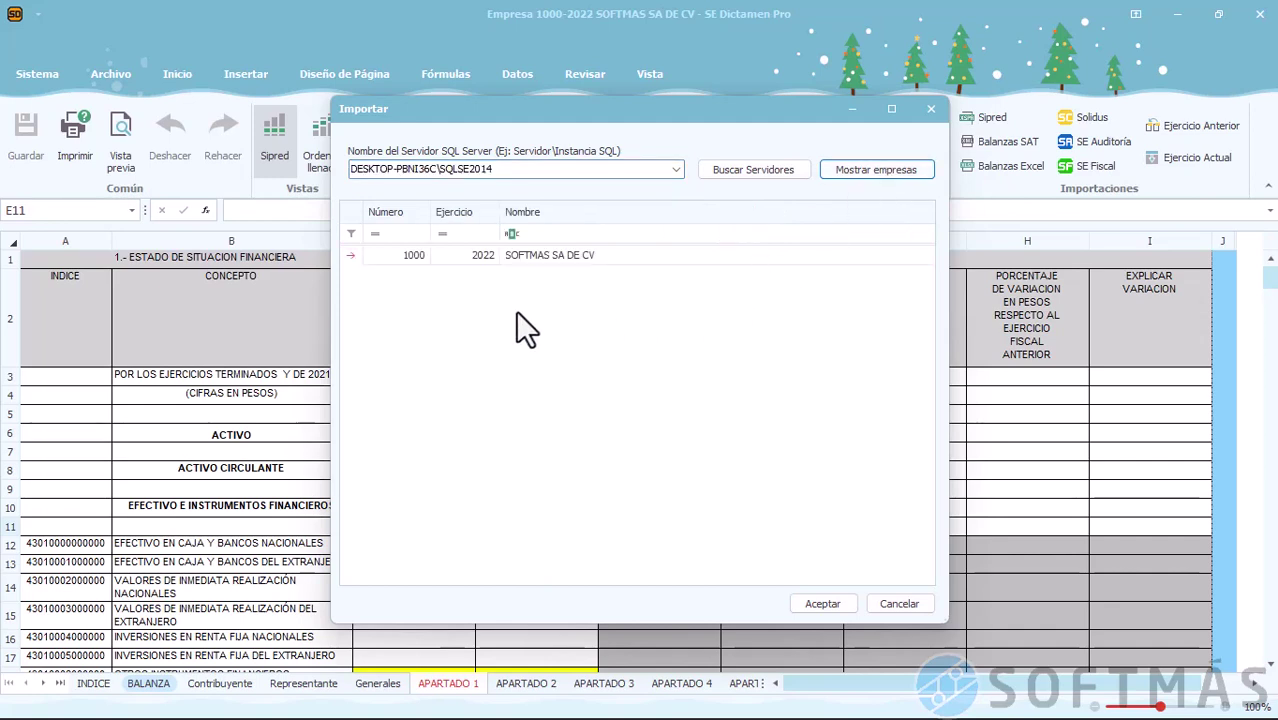
left_click(348, 254)
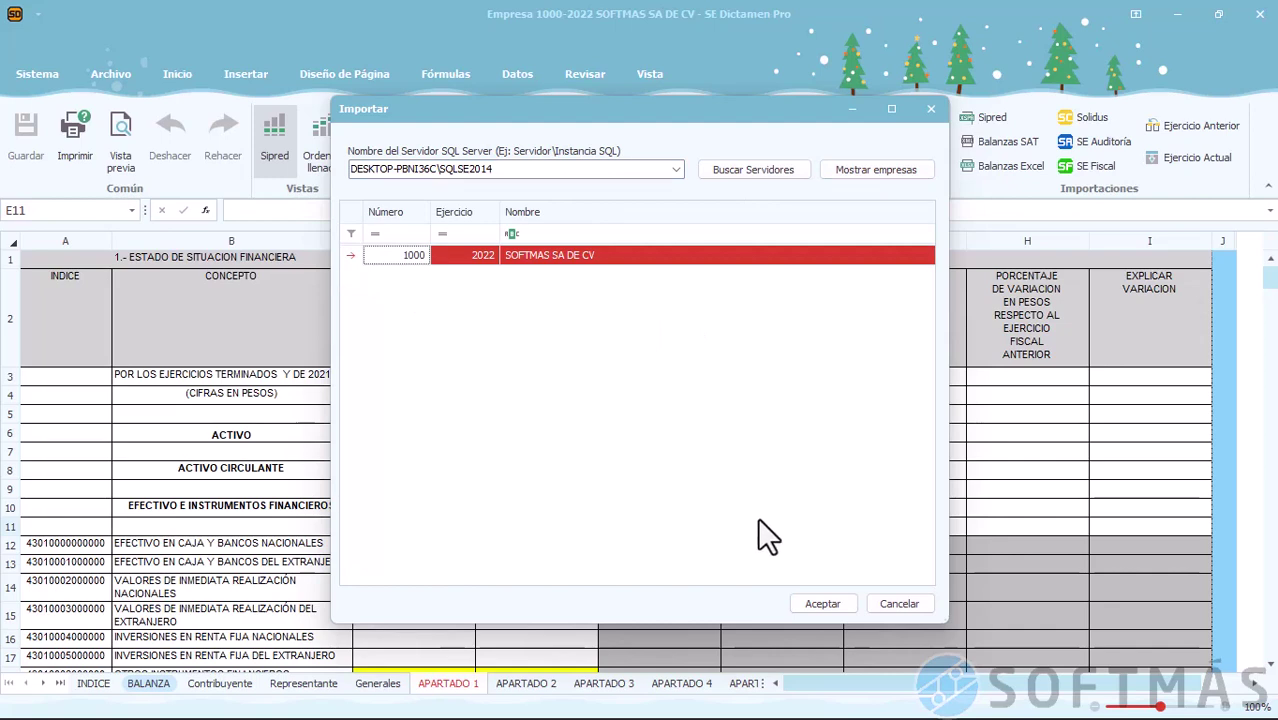
left_click(822, 610)
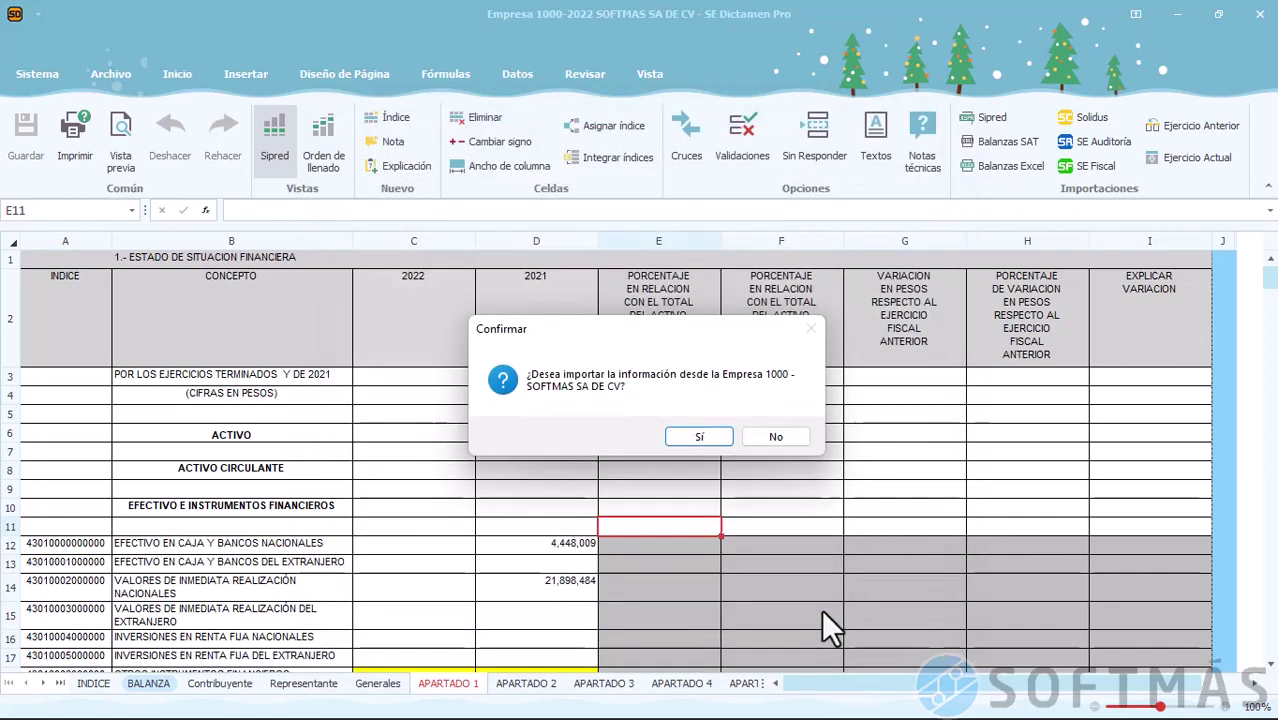
left_click(700, 437)
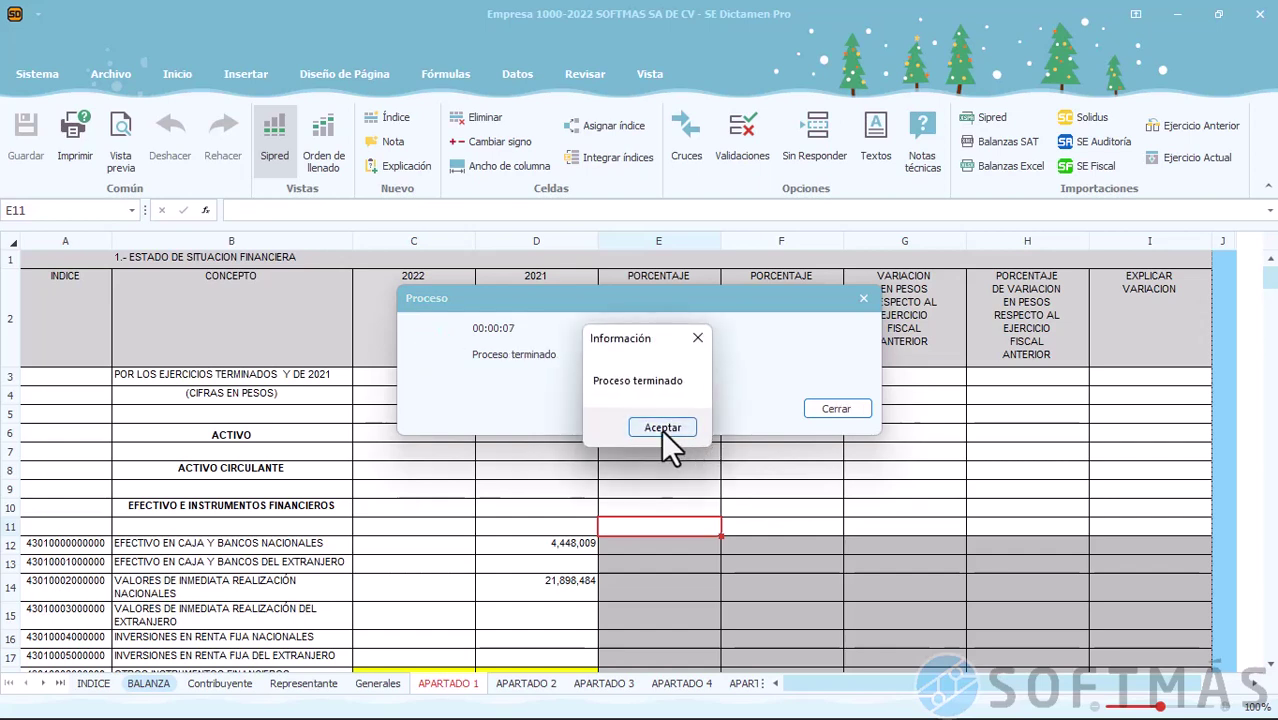
left_click(661, 429)
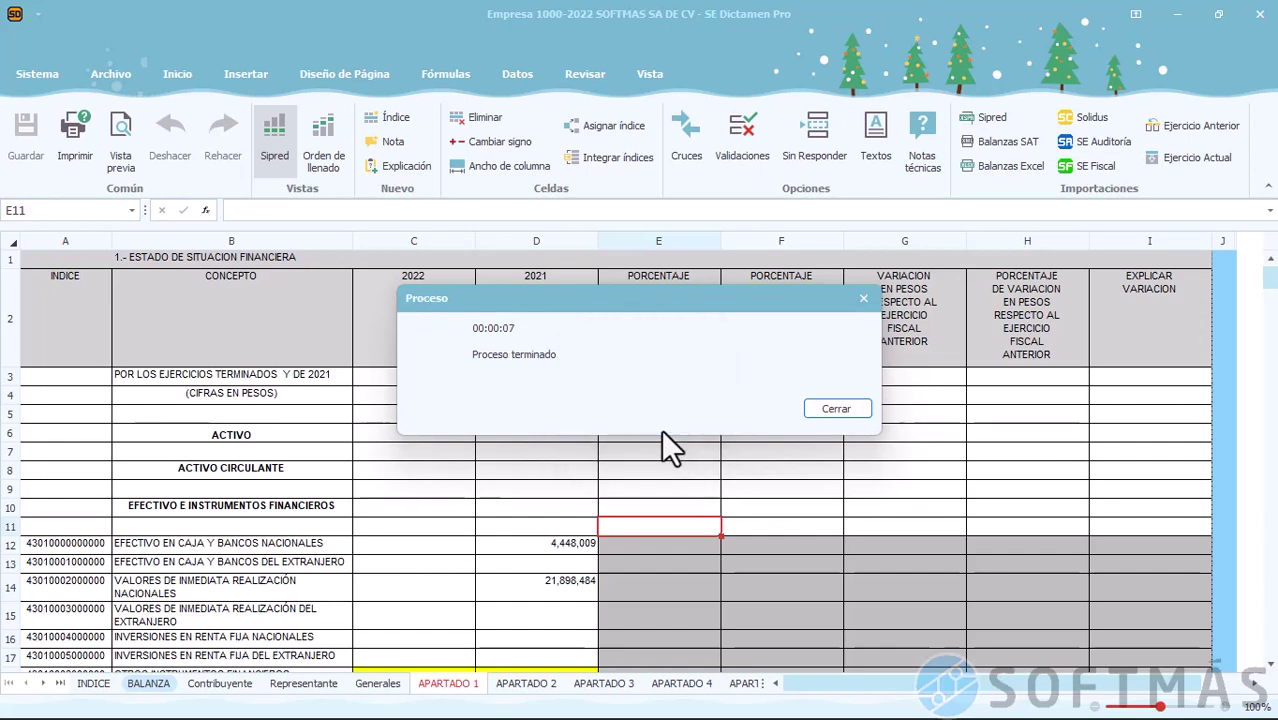
left_click(836, 409)
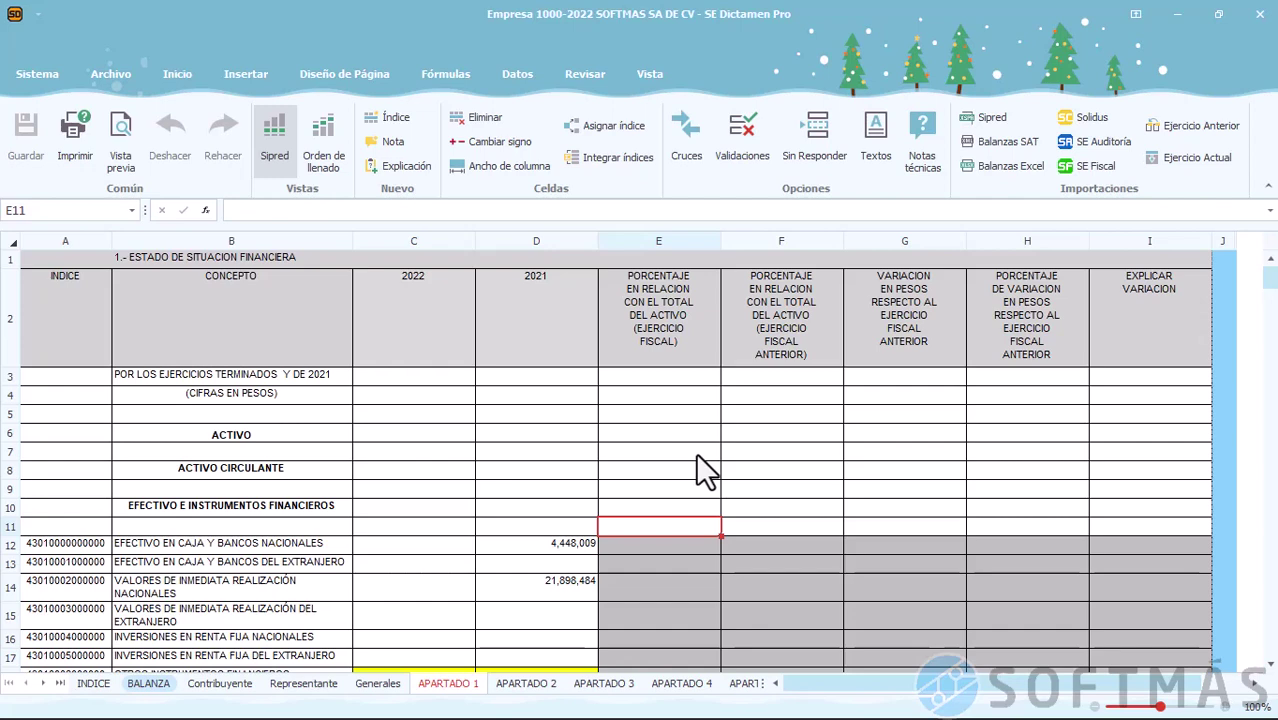
Examine the imported accounts in the BALANZA sheet, including their final balances, indices and columns
left_click(150, 685)
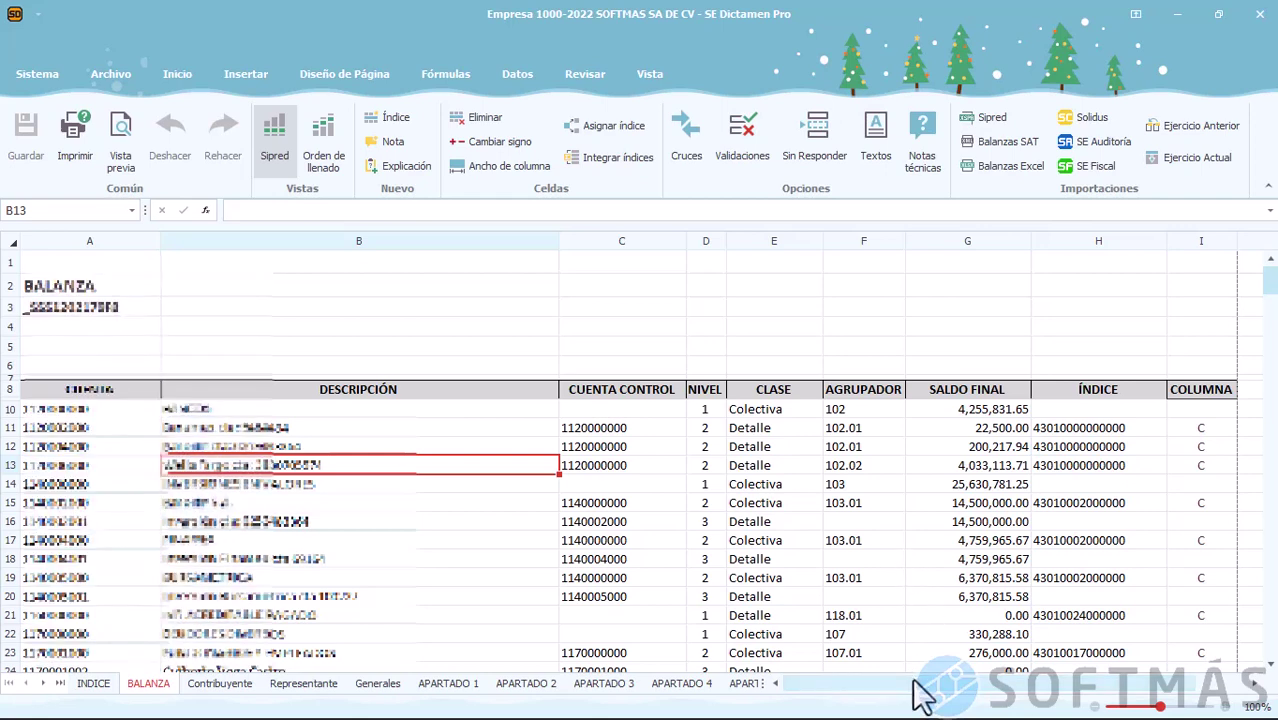
left_click_drag(913, 687, 948, 688)
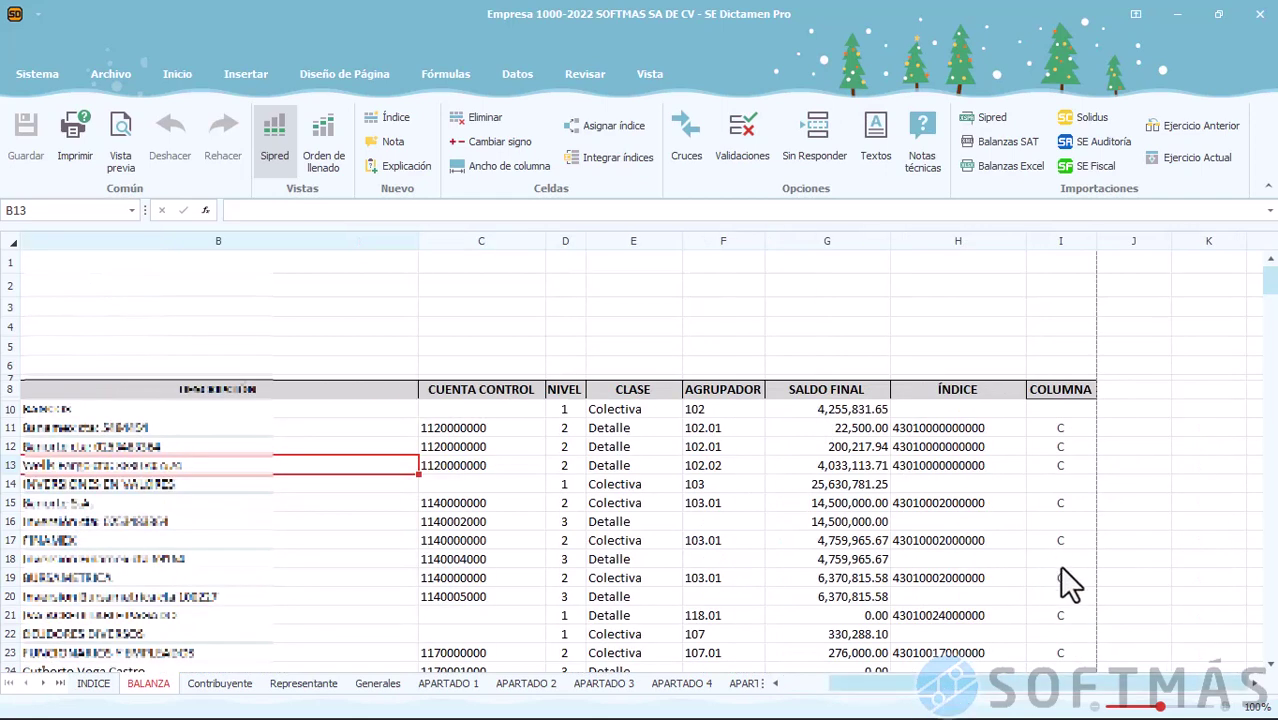
left_click_drag(1268, 295, 1268, 338)
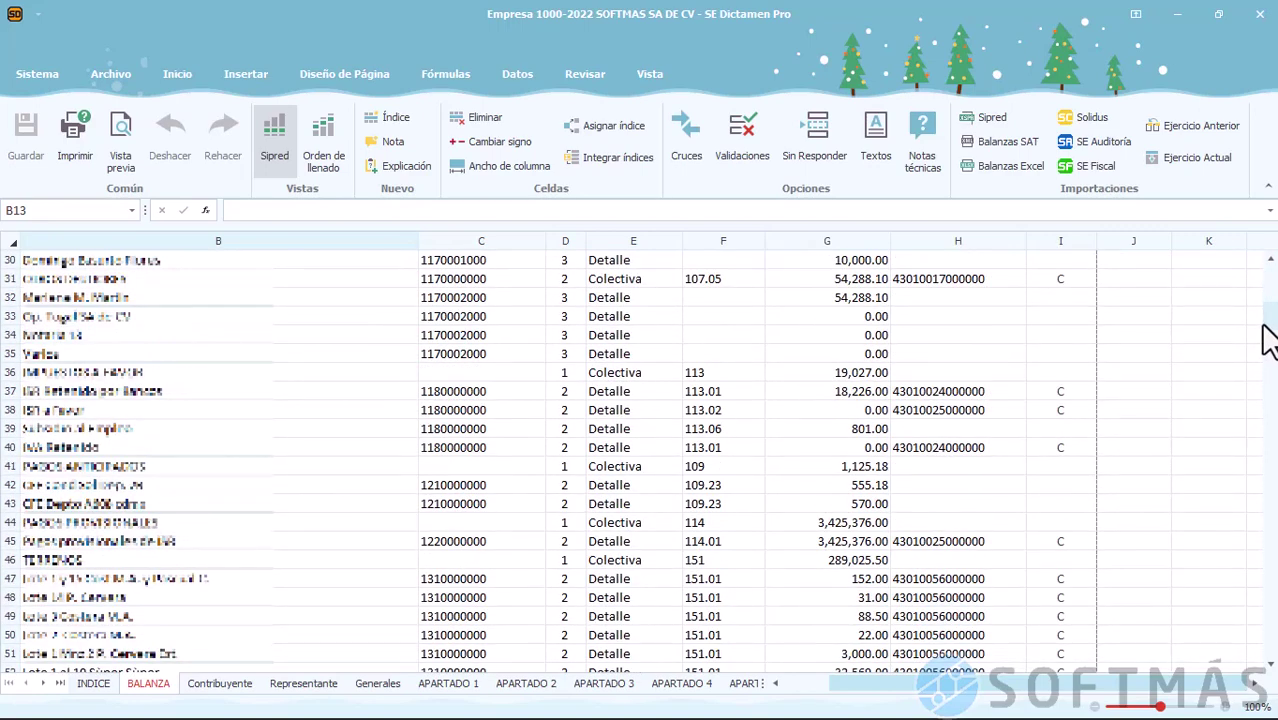
left_click_drag(1262, 338, 1258, 251)
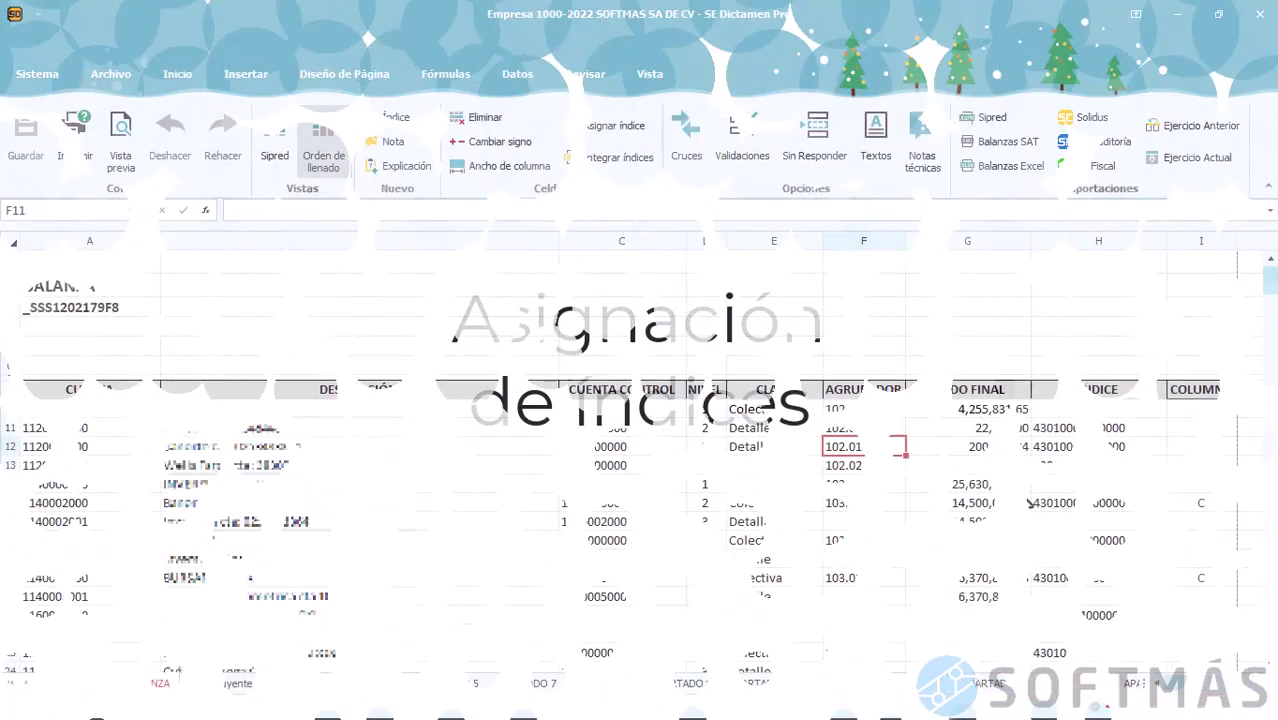
Check the ÍNDICE column of BALANZA from row 11 through row 44 for accounts lacking an index, ending at the employment subsidy in row 39
key("Up")
key("Up")
key("Up")
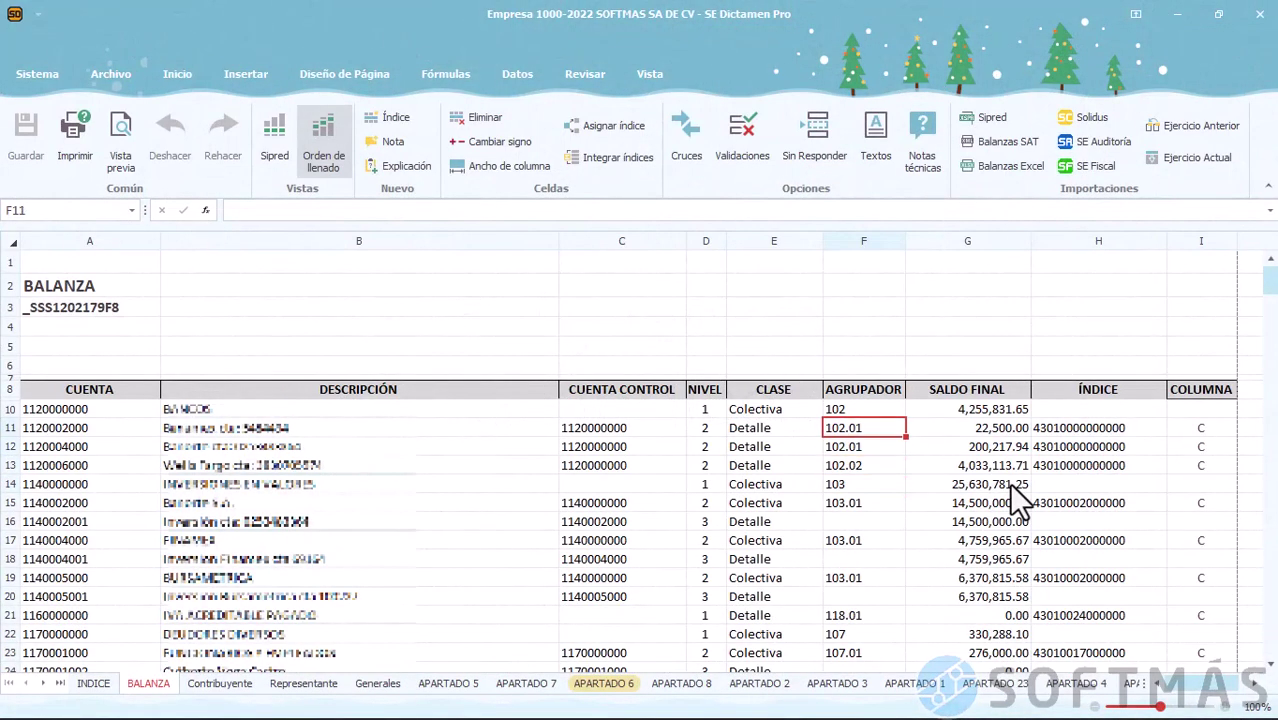
key("Right")
key("Right")
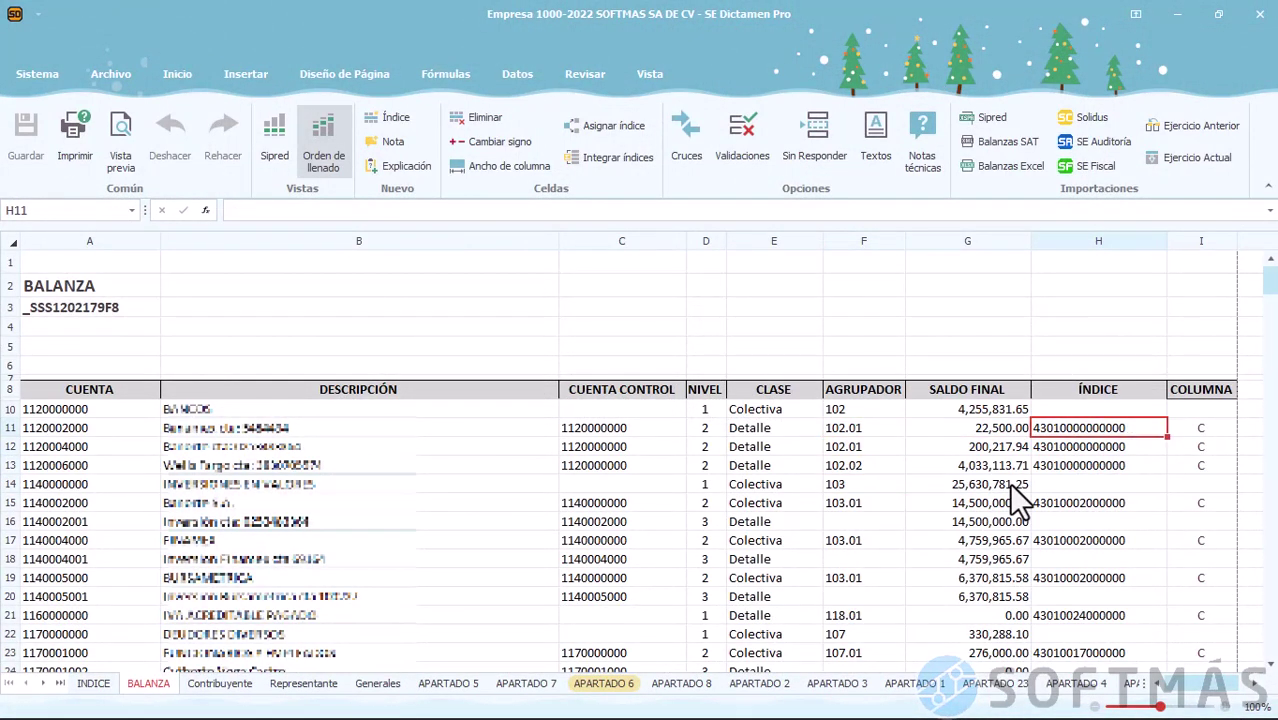
key("Down")
key("Down")
key("Down")
key("Down")
key("Down")
key("Down")
key("Down")
key("Down")
key("Down")
key("Down")
key("Down")
key("Down")
key("Down")
key("Down")
key("Down")
key("Down")
key("Down")
key("Down")
key("Down")
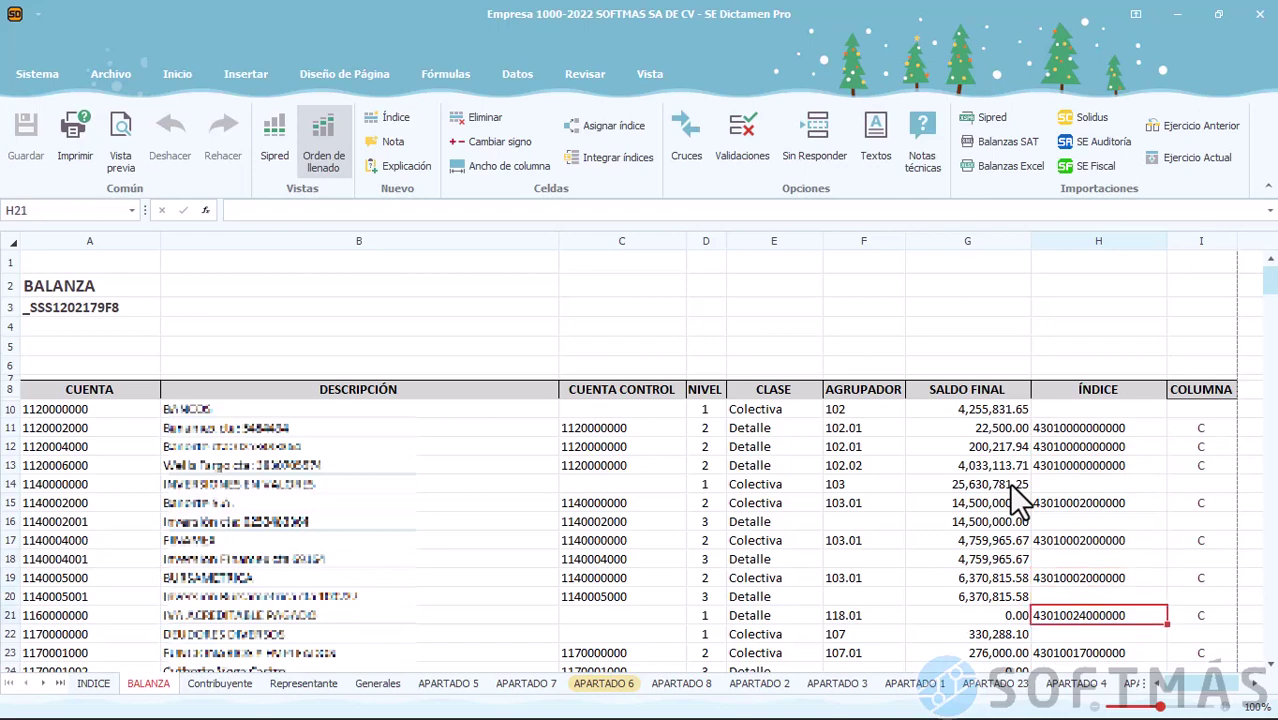
key("Down")
key("Down")
key("Down")
key("Down")
key("Down")
key("Down")
key("Down")
key("Down")
key("Down")
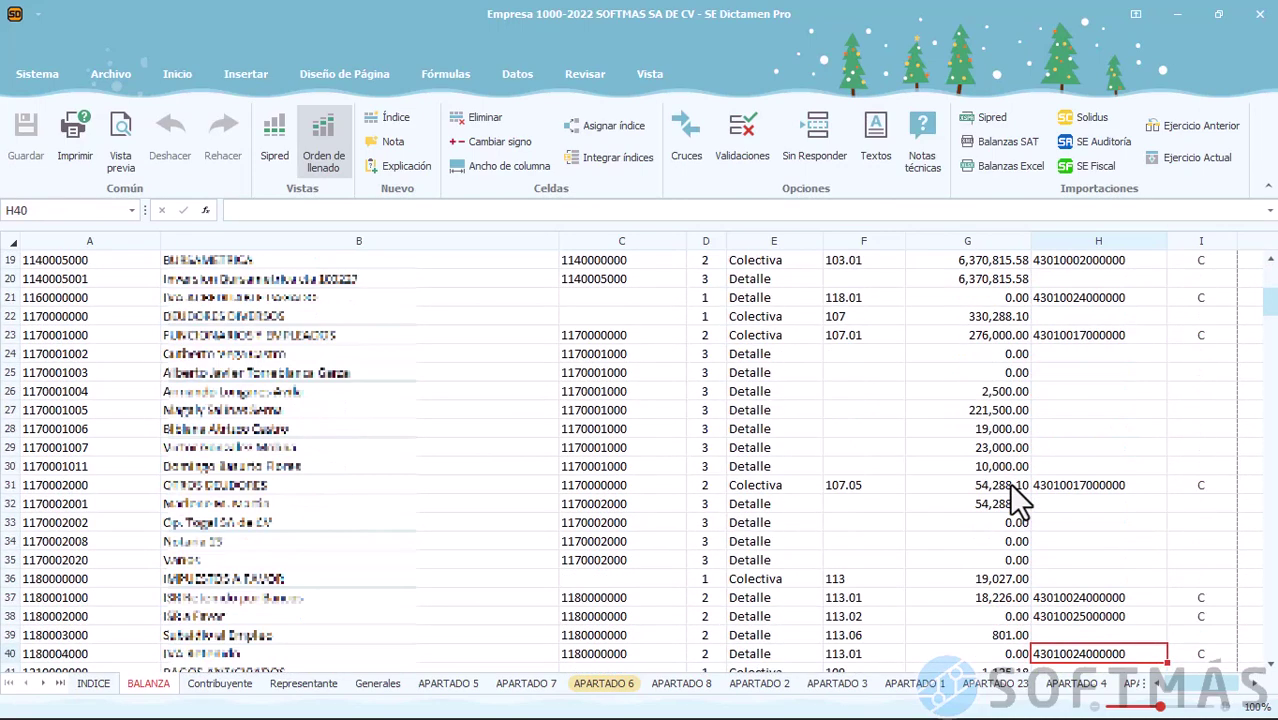
key("Down")
key("Down")
key("Down")
key("Down")
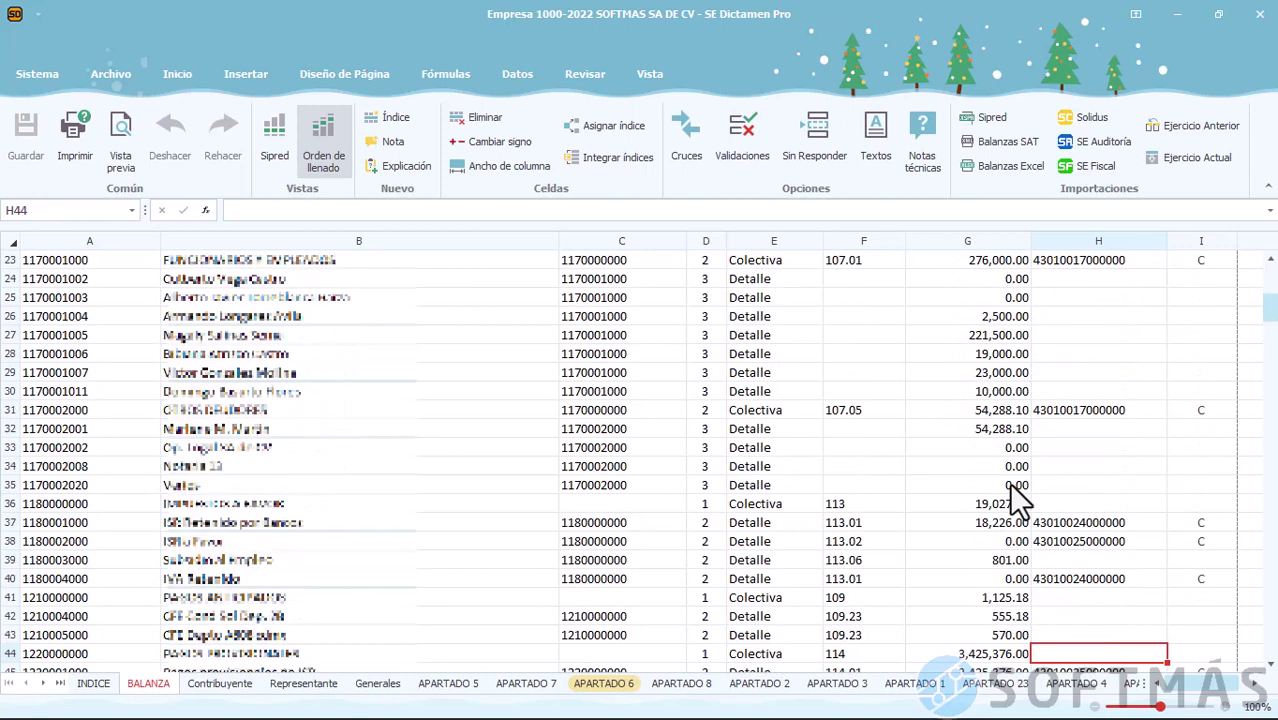
key("Up")
key("Up")
key("Up")
key("Up")
key("Up")
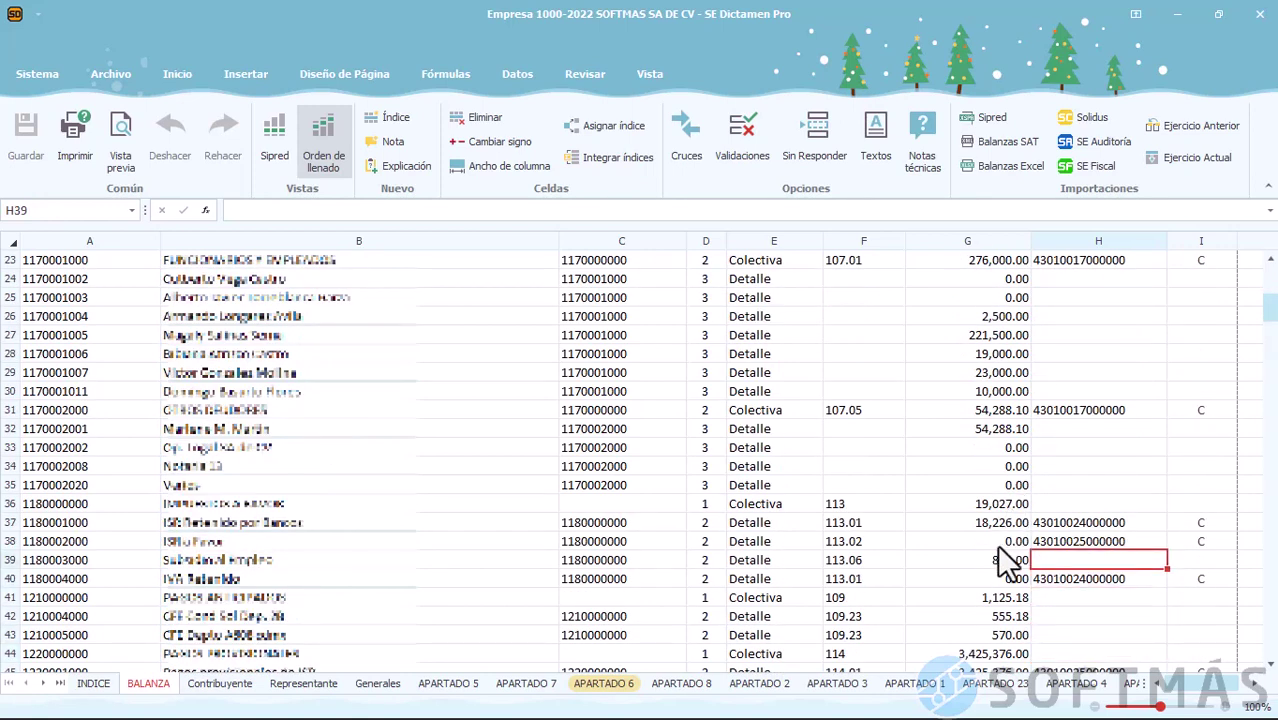
Insert one index row under OTROS IMPUESTOS POR RECUPERAR in APARTADO 1 and name its concept SUBSIDIO AL EMPLEO
left_click(913, 683)
scroll(1127, 491, "down", 10)
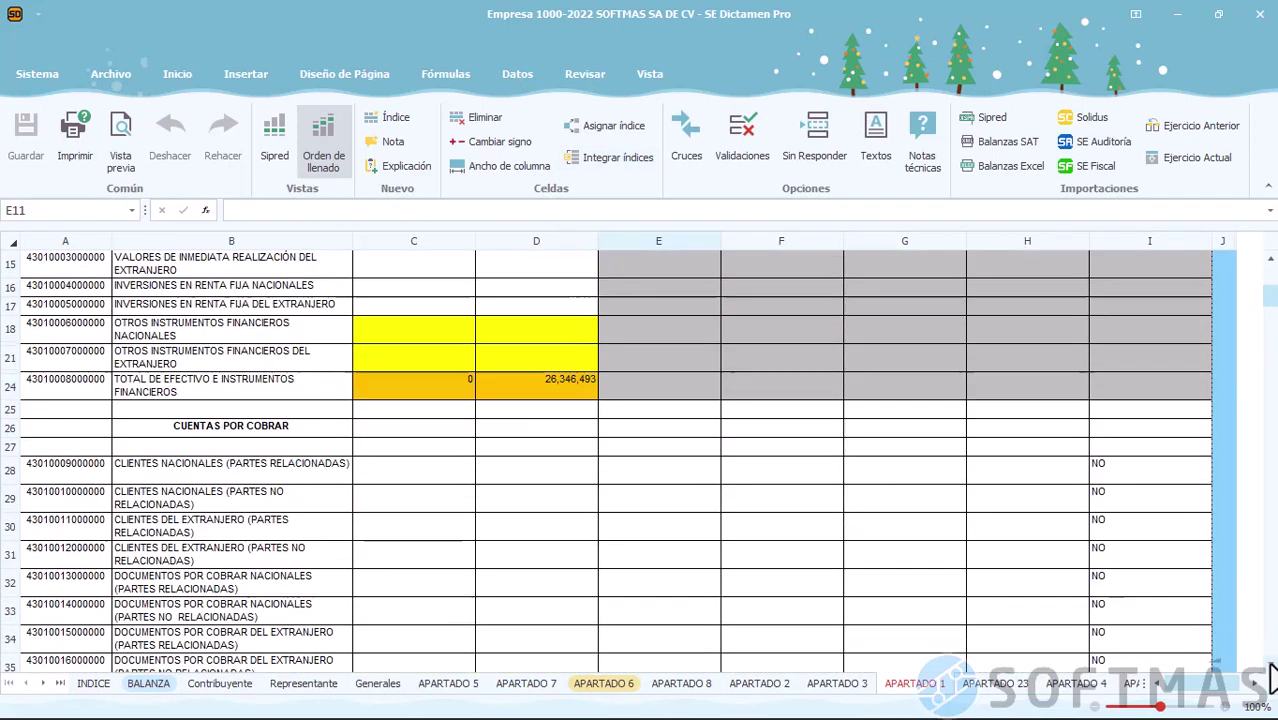
left_click(222, 531)
left_click(392, 121)
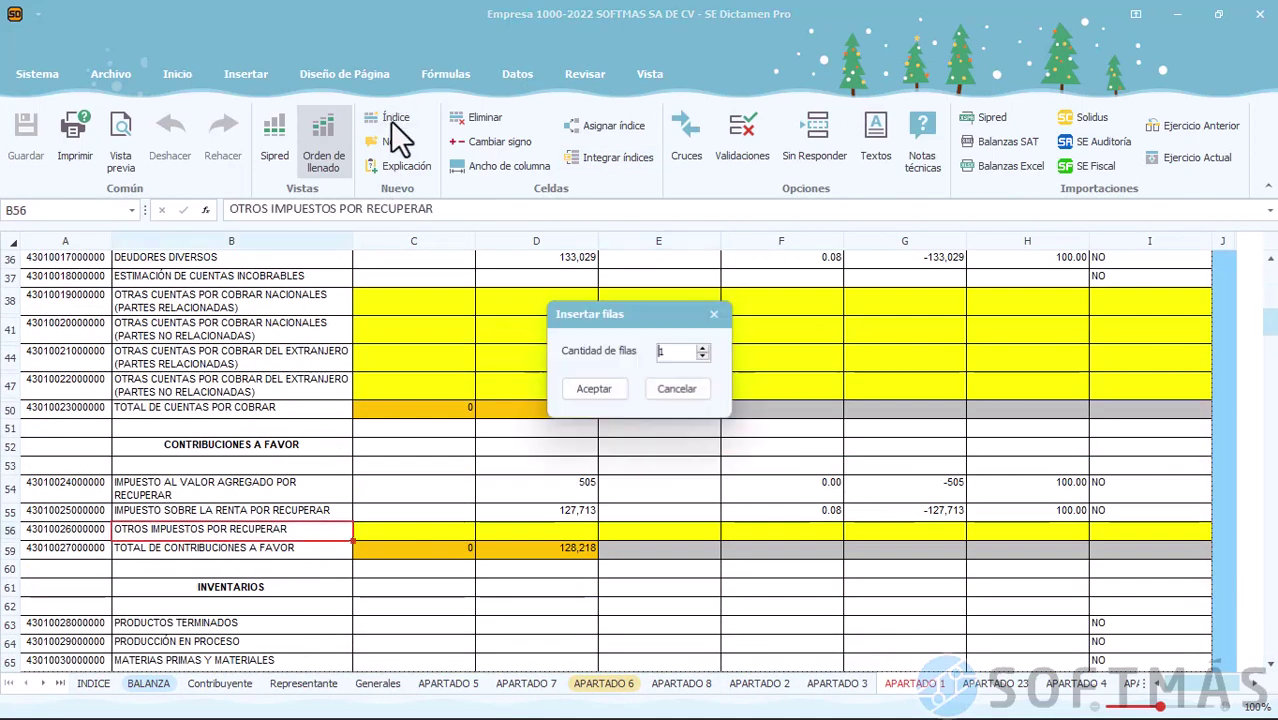
left_click(594, 389)
left_click(280, 548)
type("SUBSIDIO AL EMPLEO")
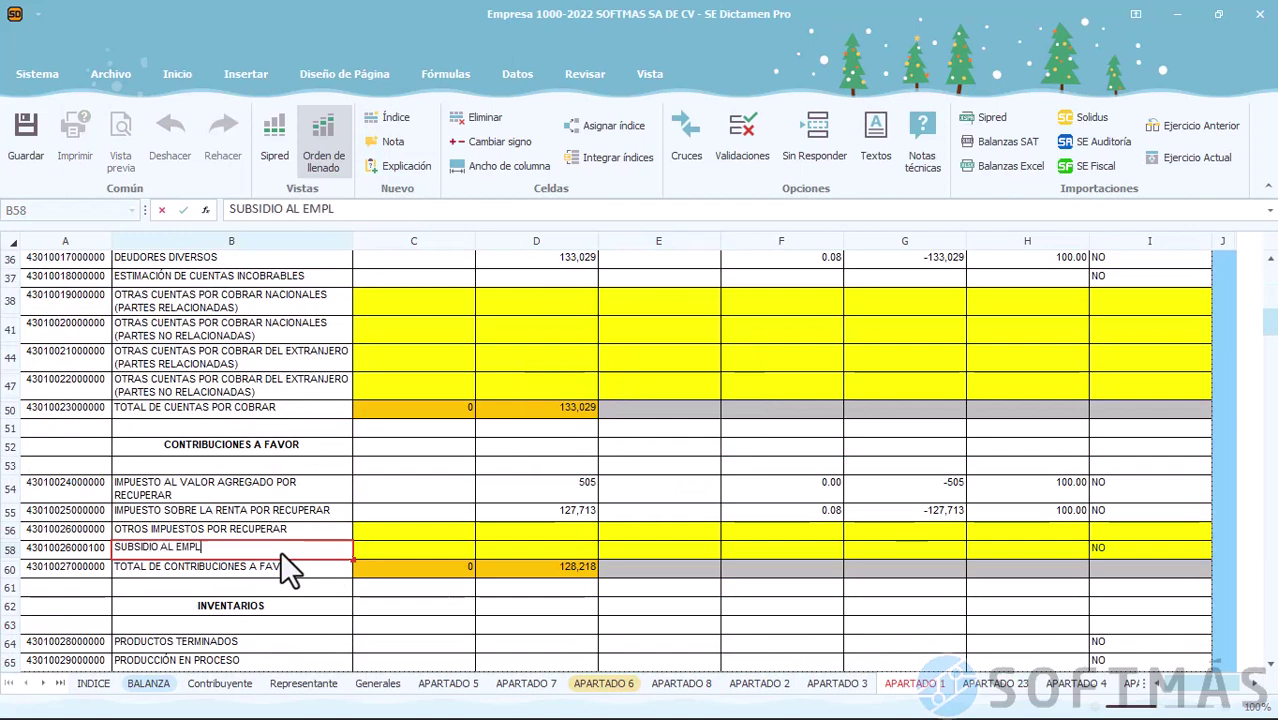
key("Return")
left_click(148, 683)
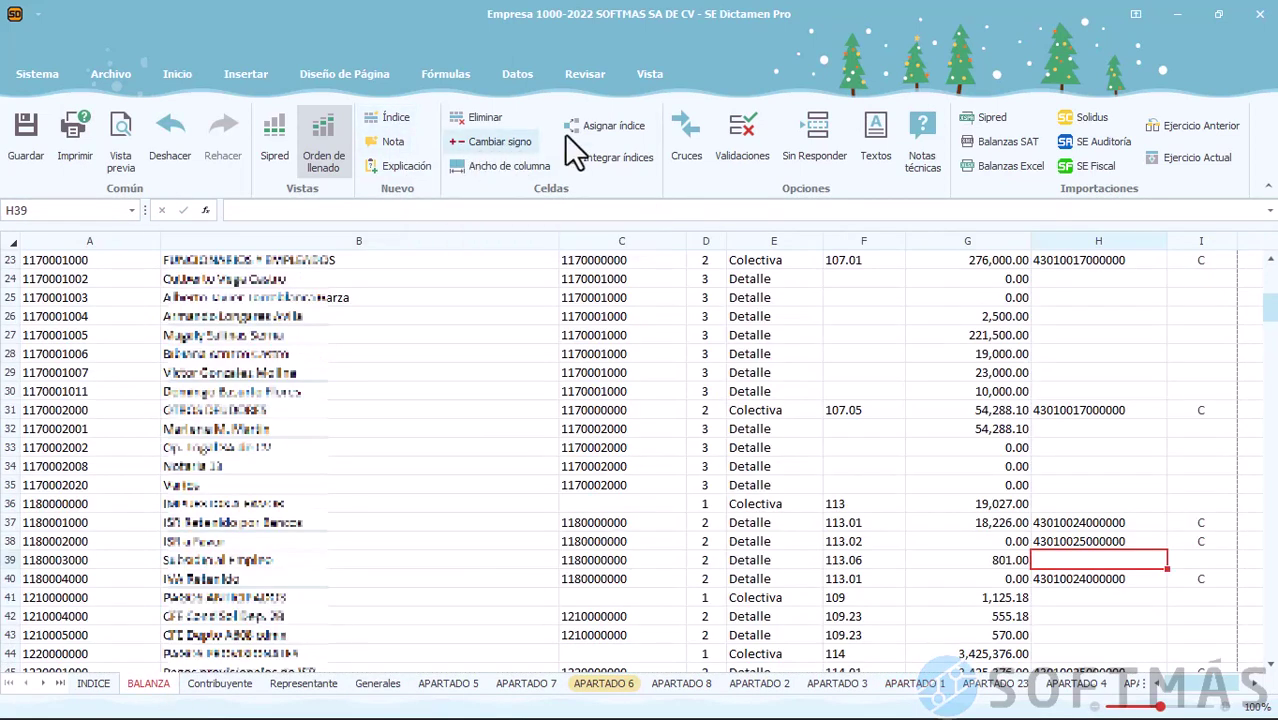
left_click(628, 127)
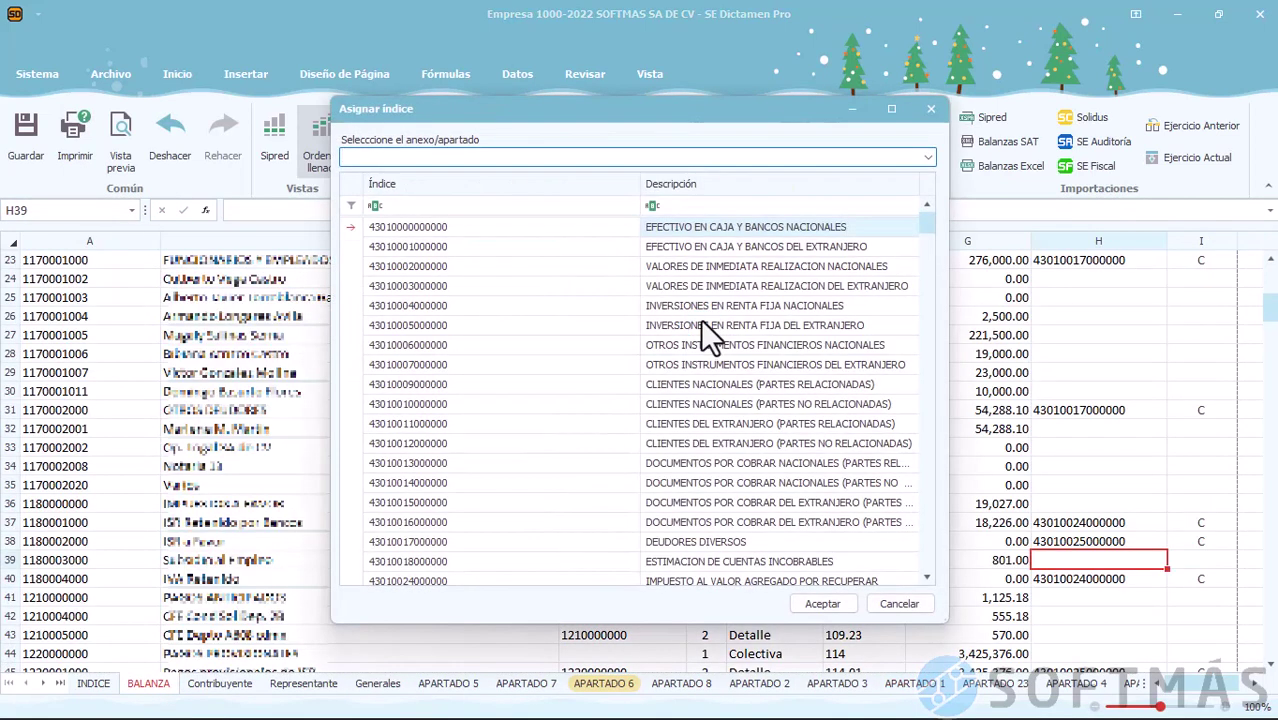
left_click(928, 157)
left_click(914, 189)
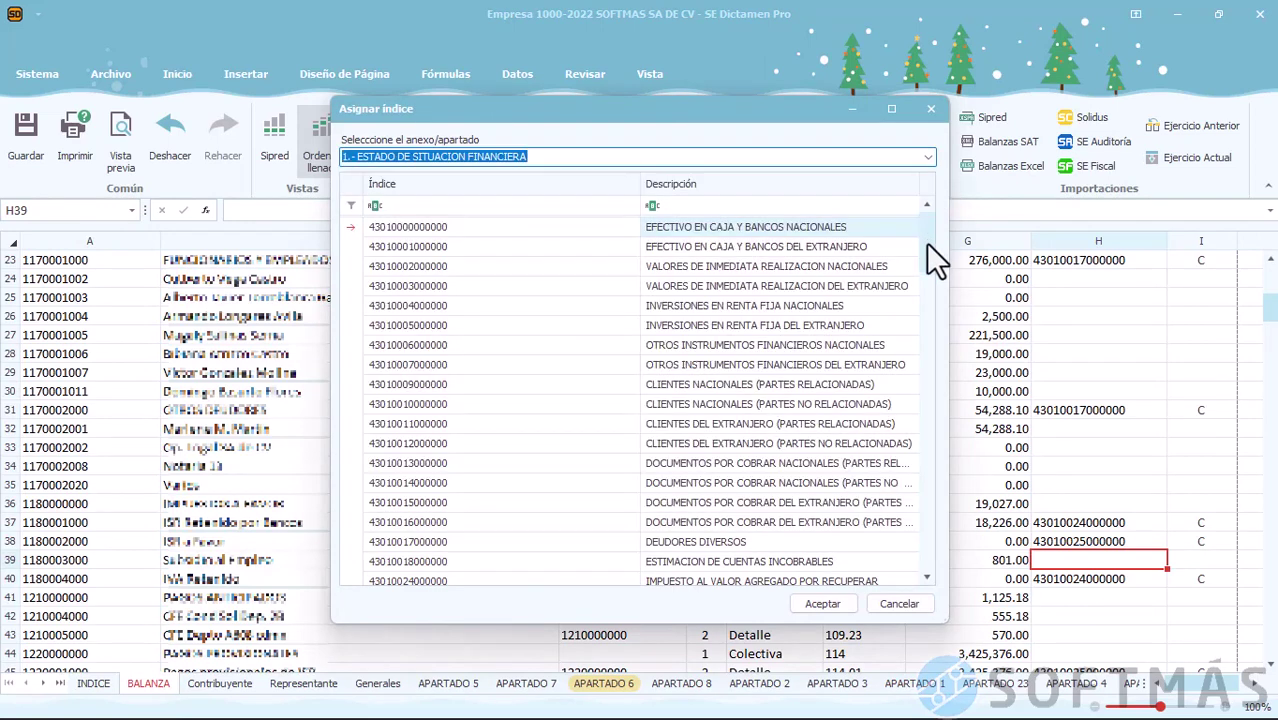
left_click_drag(926, 242, 916, 309)
left_click(854, 228)
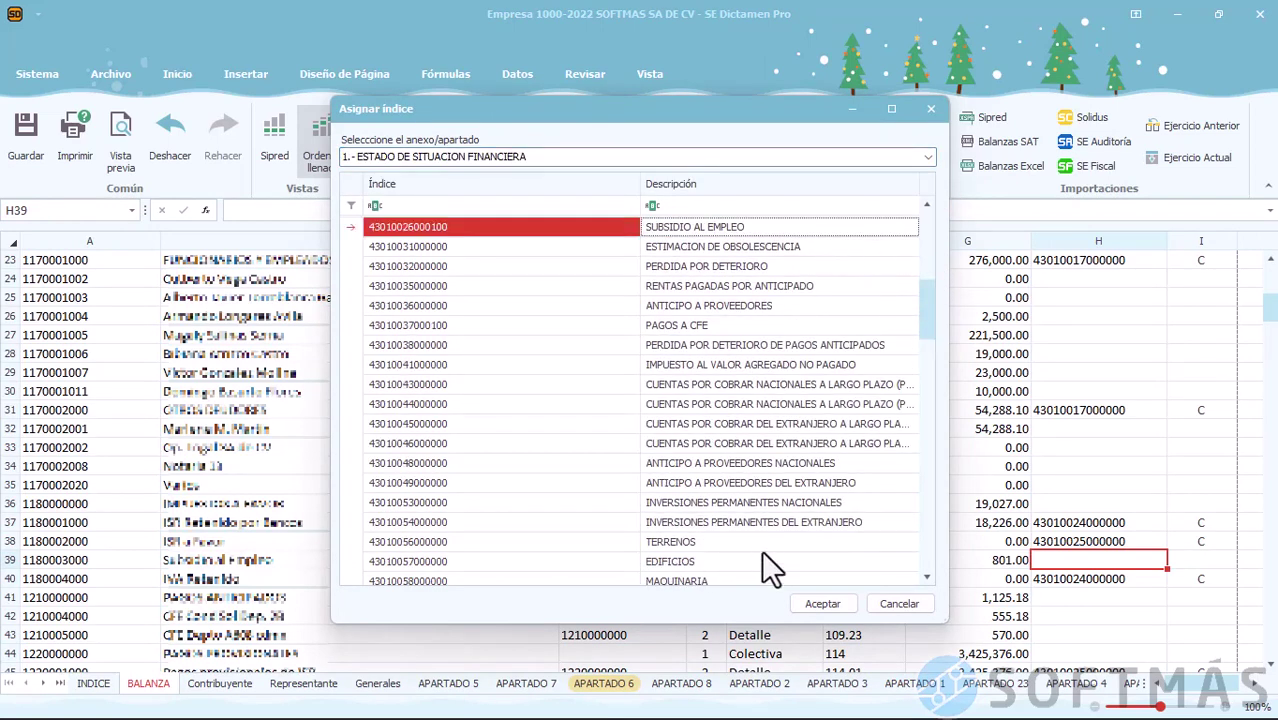
left_click(833, 606)
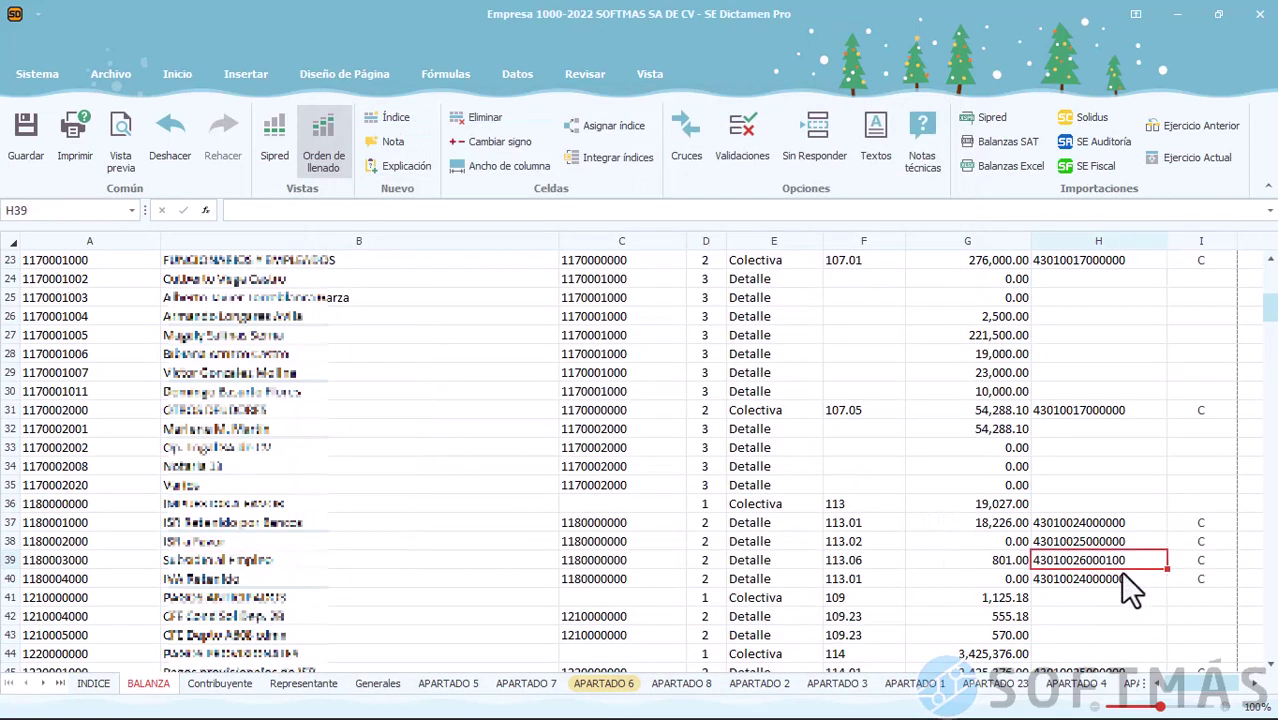
left_click(1080, 618)
left_click(1270, 664)
scroll(1270, 670, "down", 2)
left_click_drag(1079, 522, 1080, 538)
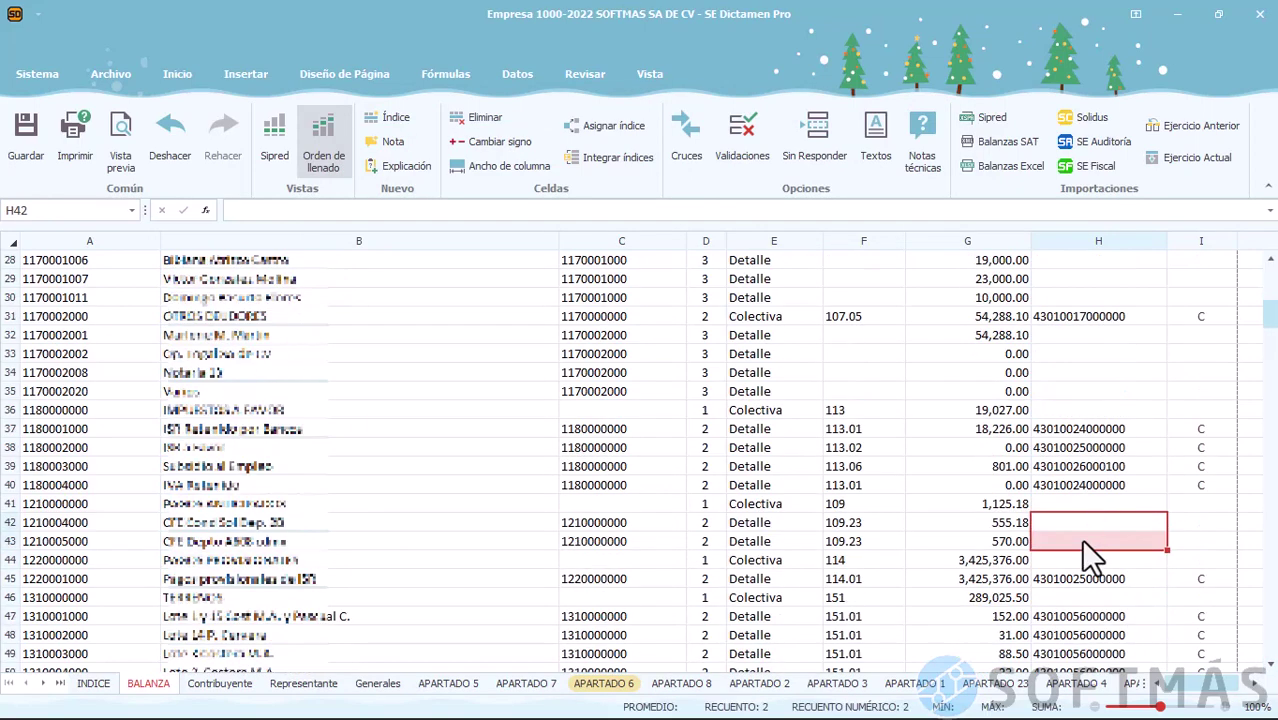
left_click(590, 125)
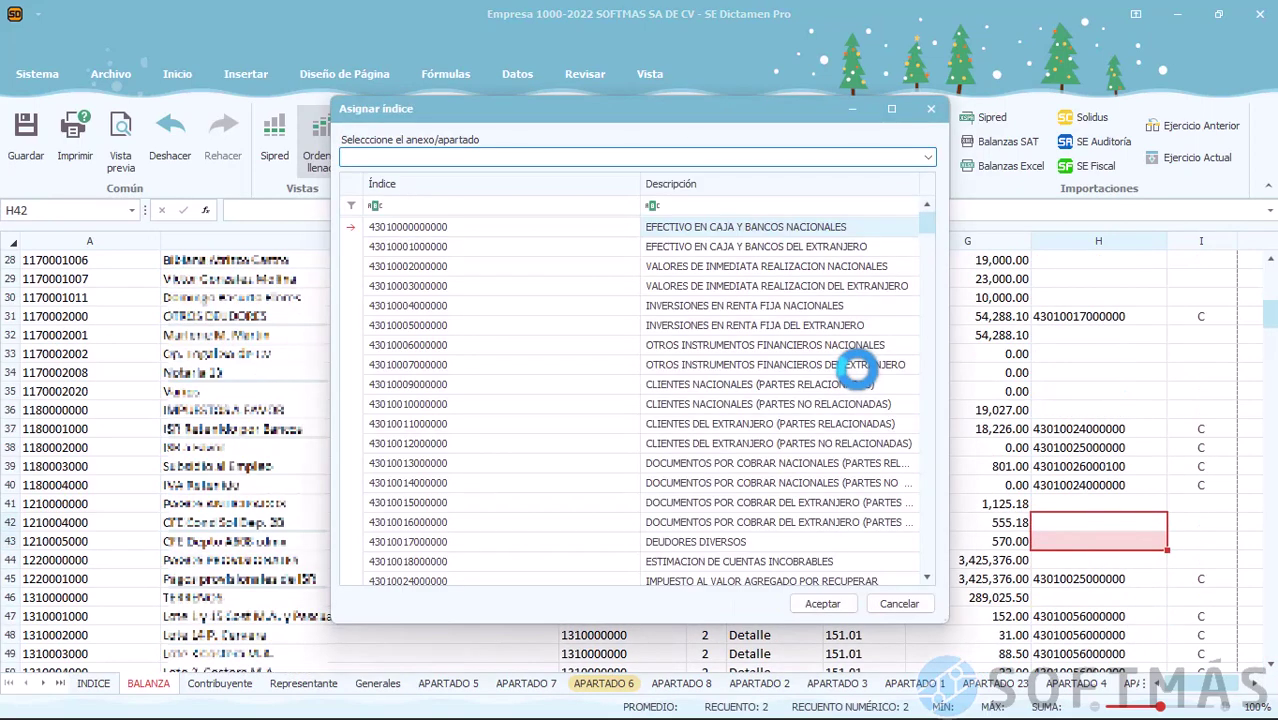
scroll(927, 578, "down", 3)
scroll(927, 578, "down", 3)
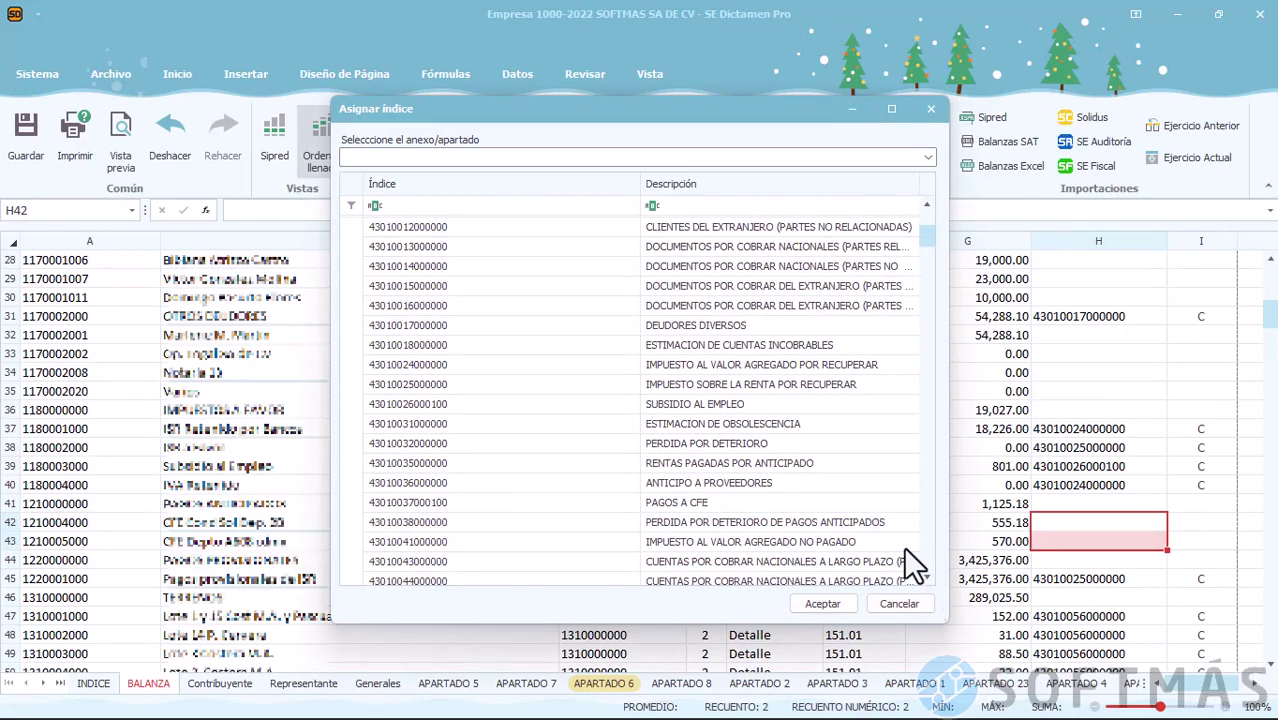
left_click(780, 502)
left_click(822, 603)
Check the ÍNDICE column of BALANZA from row 44 through row 86 for accounts lacking an index
left_click(1066, 599)
double_click(1268, 665)
scroll(1266, 665, "down", 11)
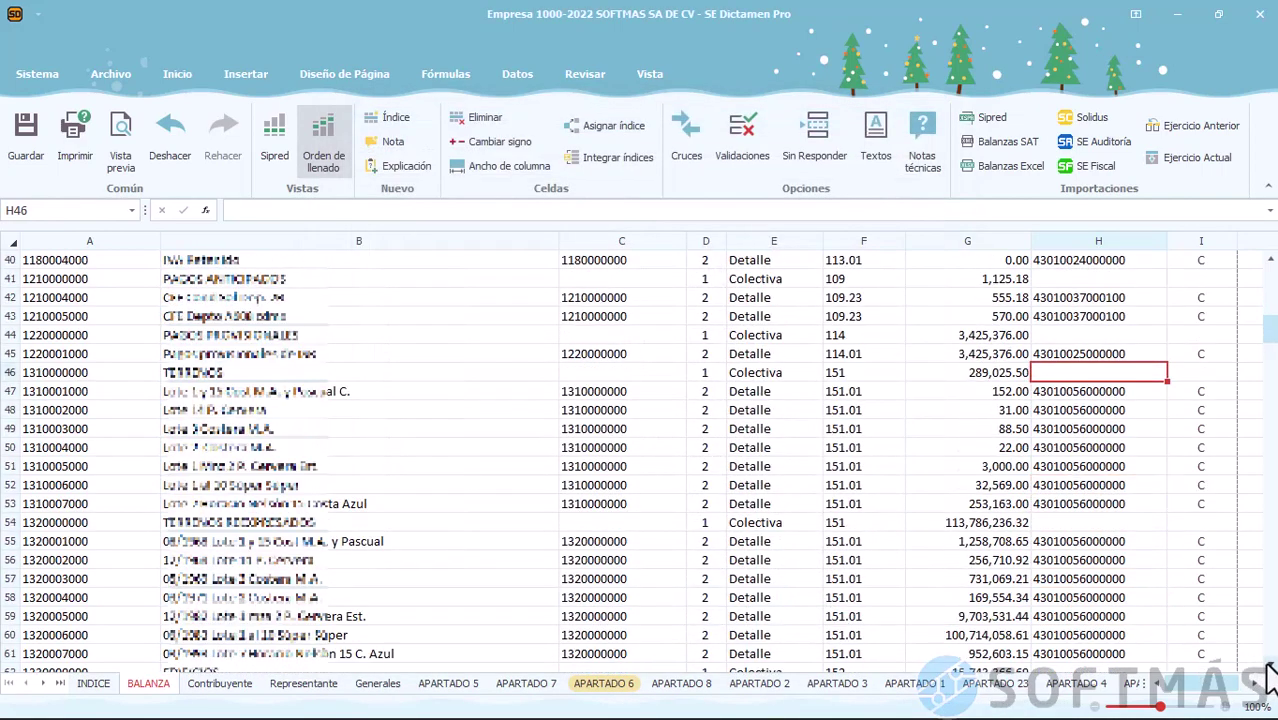
left_click(1098, 523)
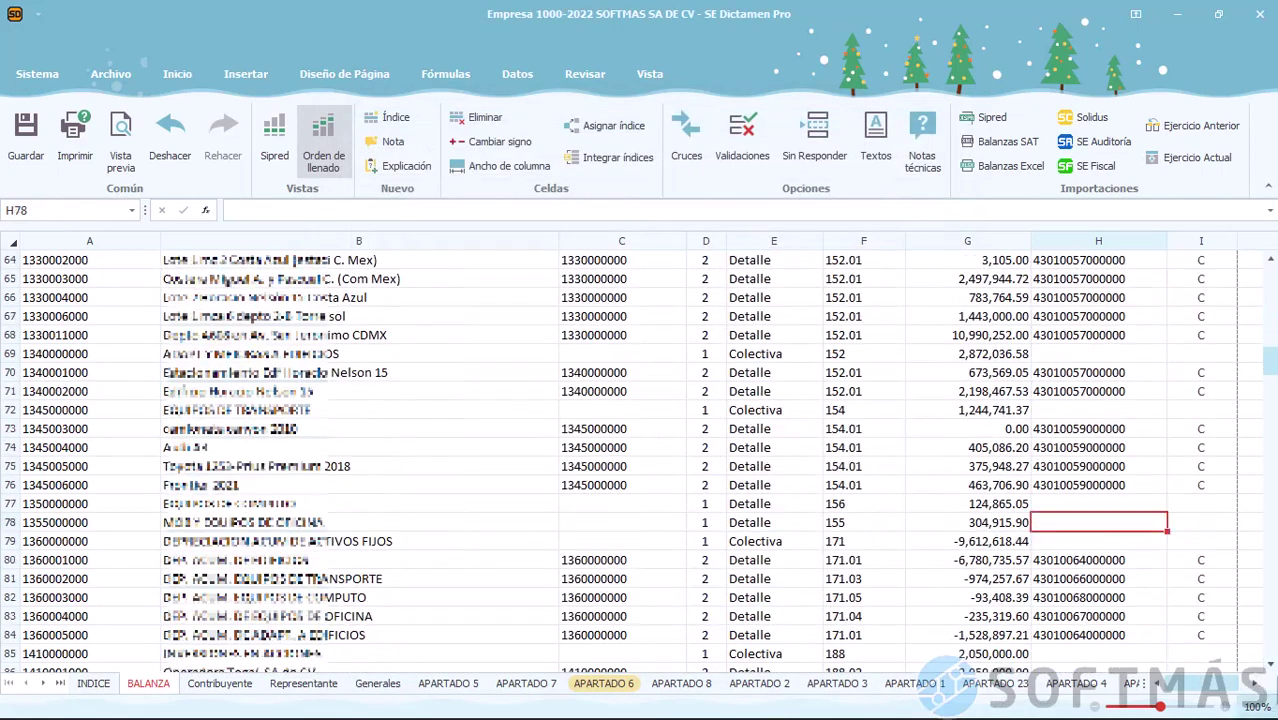
left_click(1268, 665)
left_click(1104, 577)
left_click(840, 580)
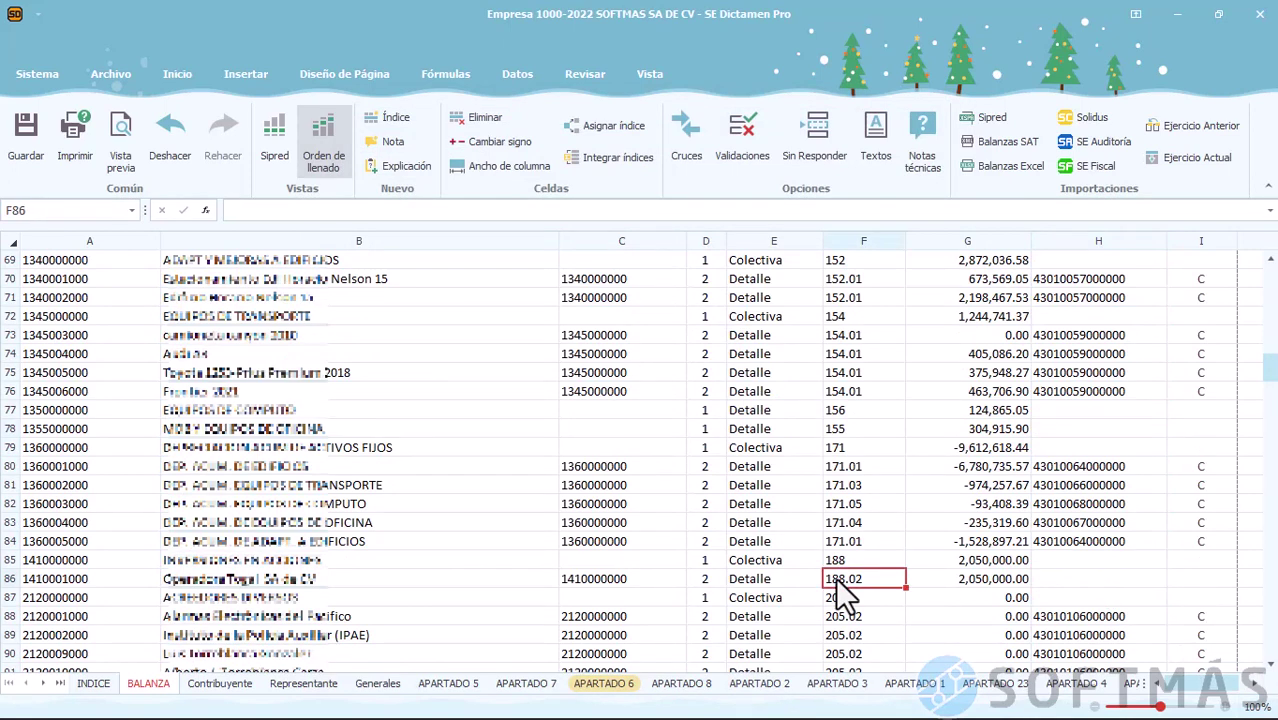
key("Right")
key("Right")
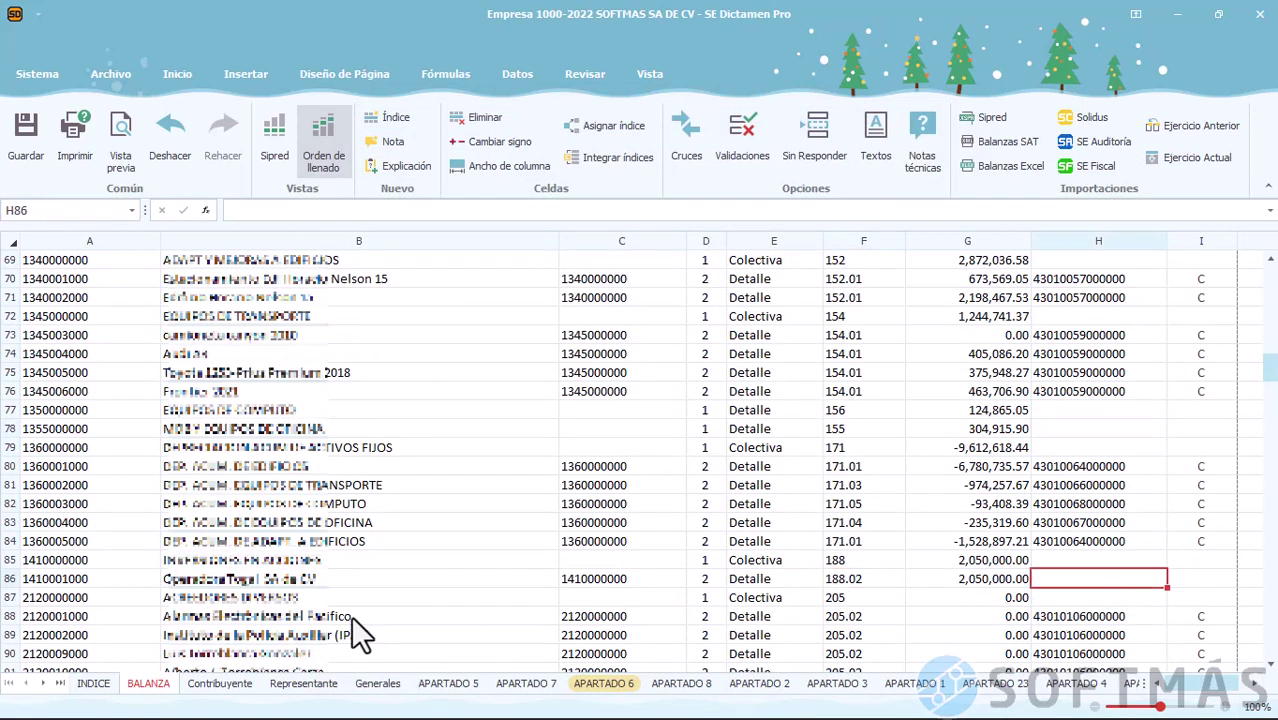
left_click(60, 683)
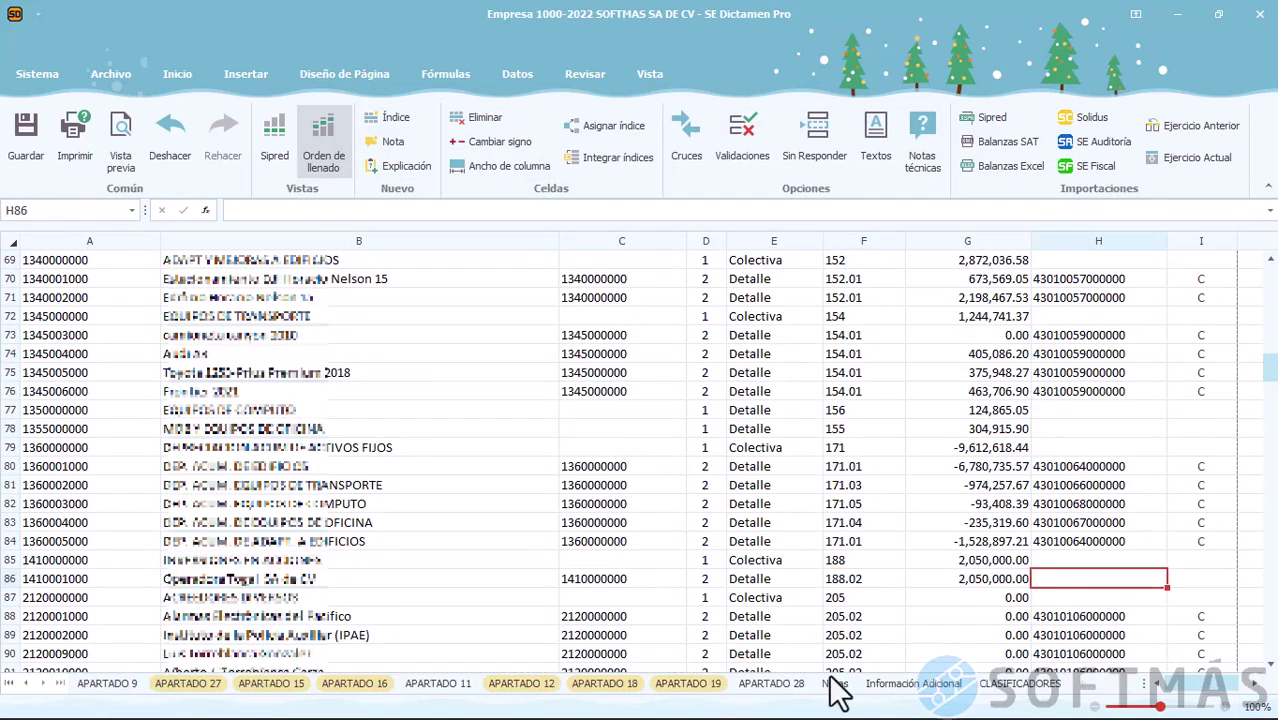
left_click(1024, 686)
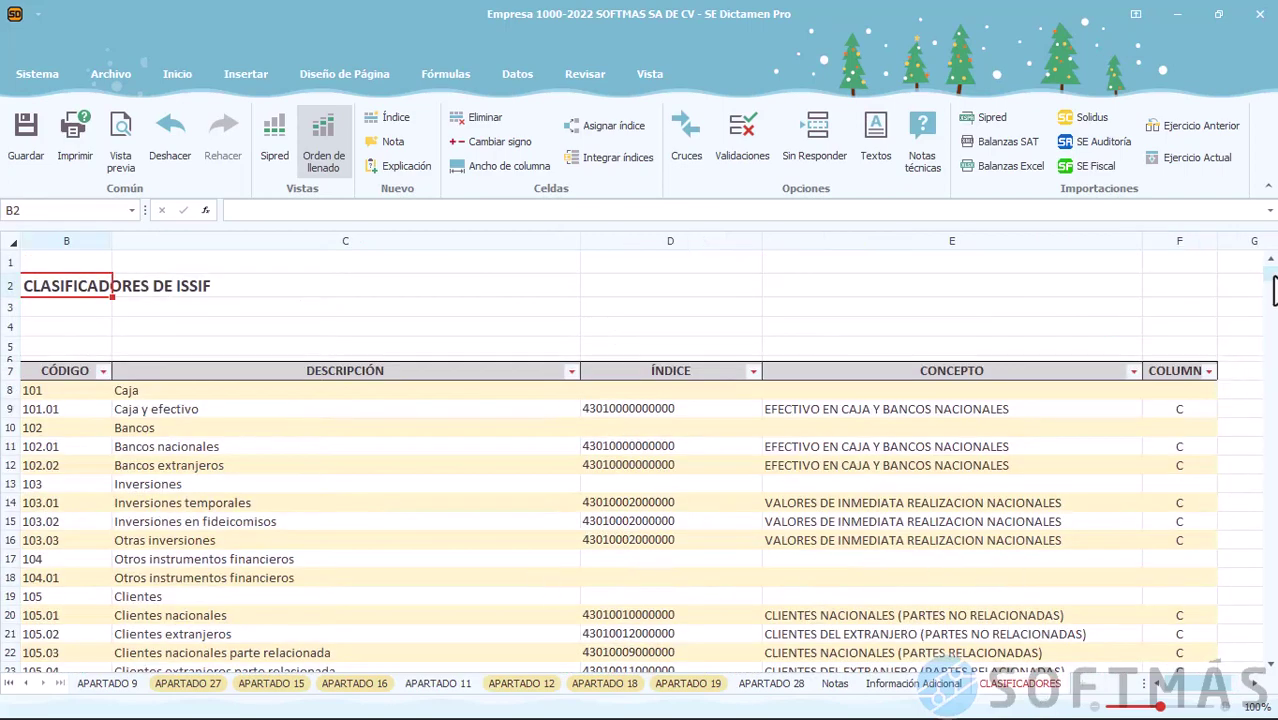
left_click_drag(1270, 276, 1272, 370)
left_click(476, 600)
scroll(1266, 666, "down", 7)
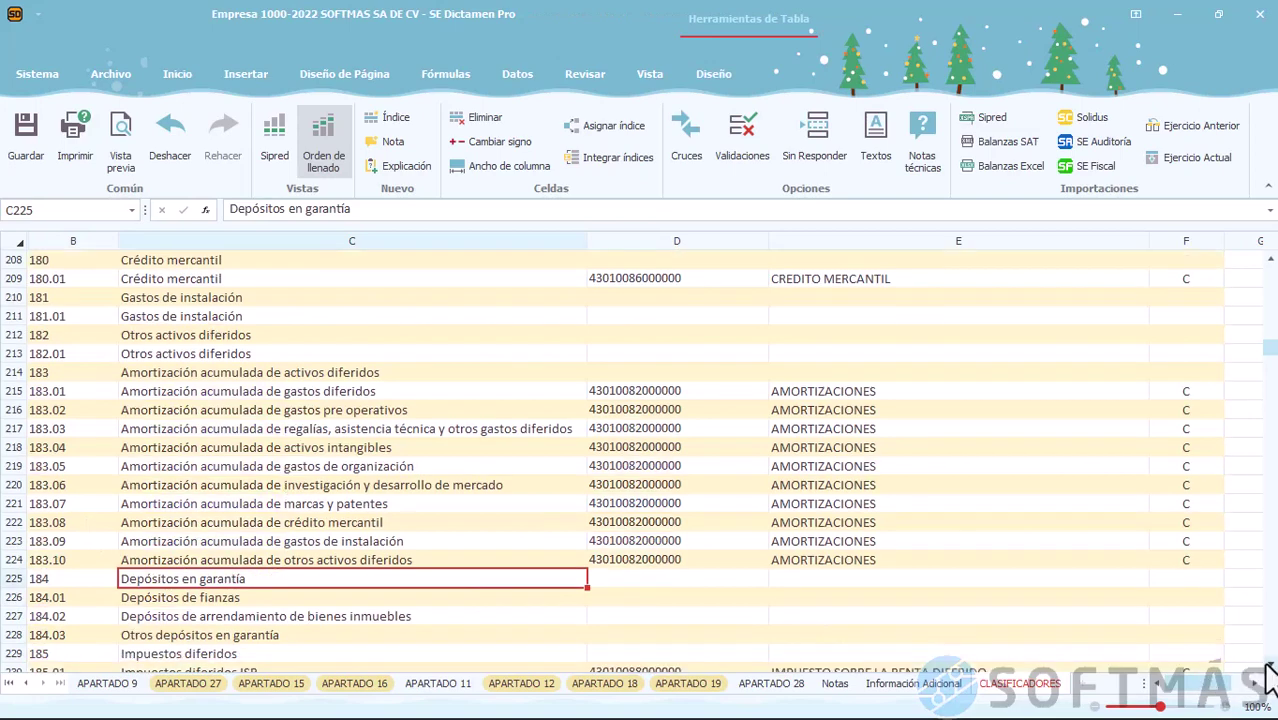
scroll(1266, 666, "down", 2)
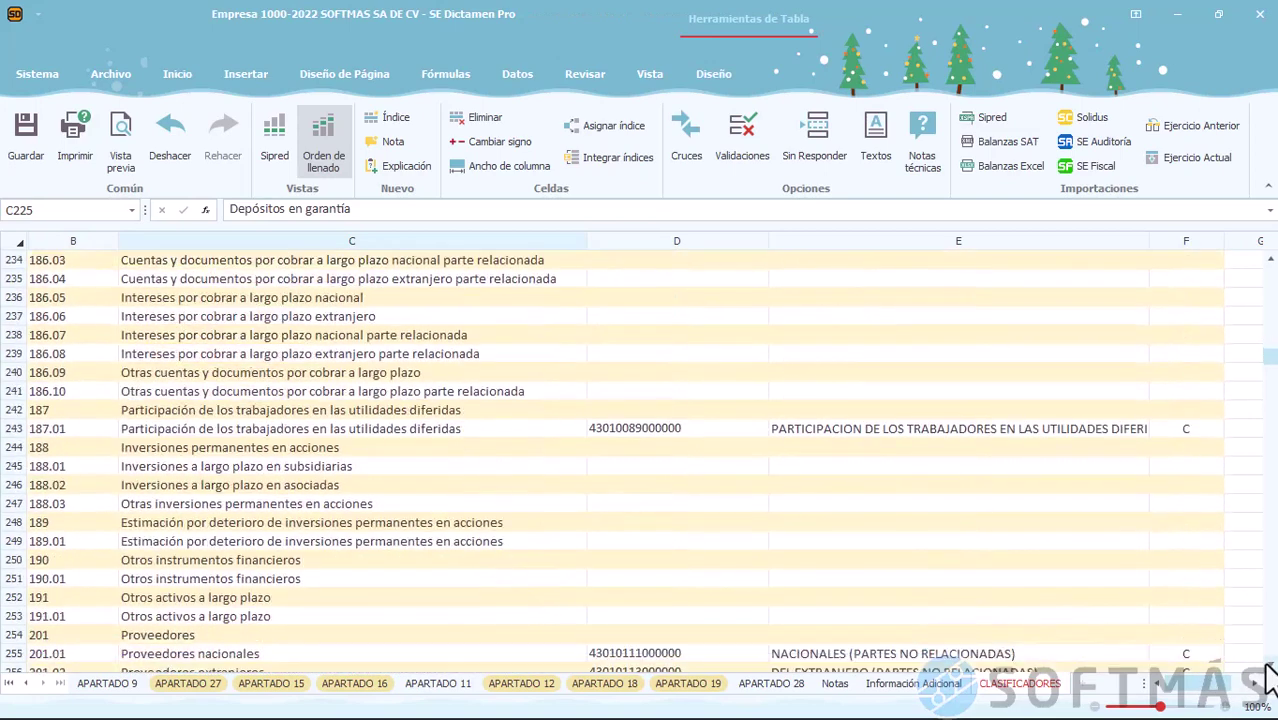
left_click(296, 469)
left_click(660, 466)
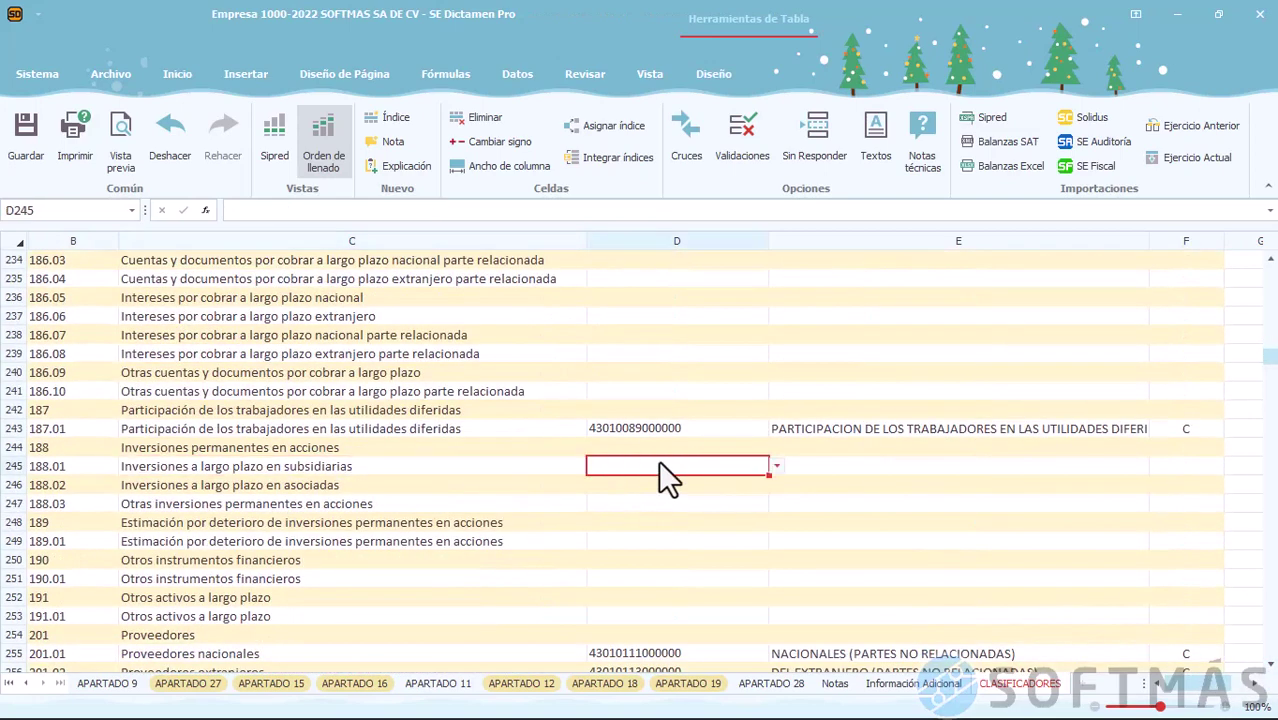
left_click(776, 466)
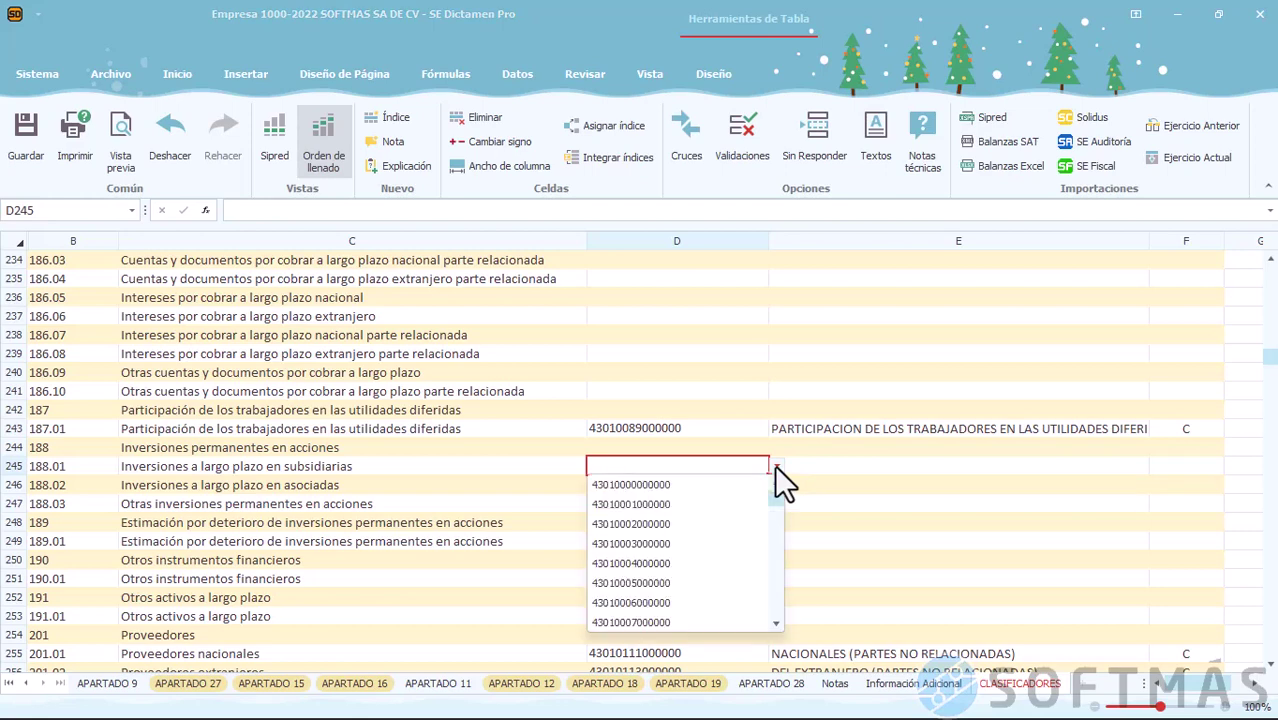
left_click_drag(774, 521, 769, 502)
left_click(776, 622)
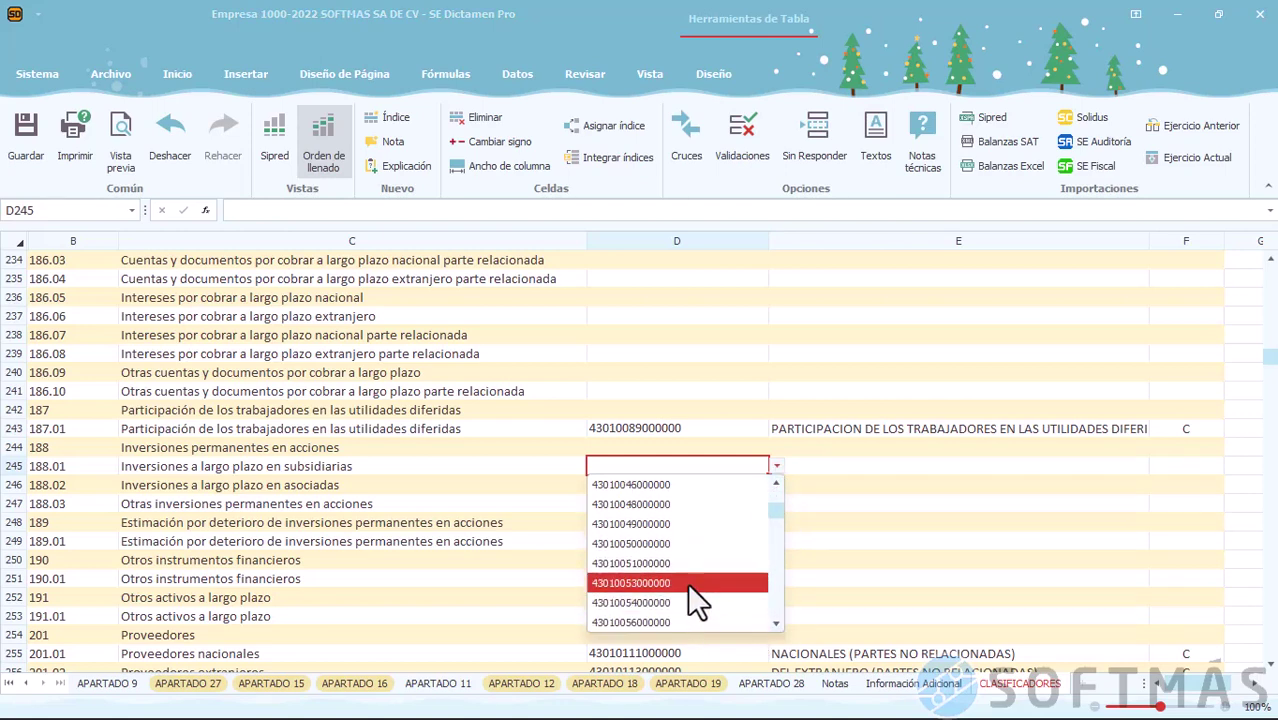
left_click(687, 582)
Copy the index of code 188.01 to code 188.02, then check the account in row 86 of BALANZA
key("ctrl+c")
key("Down")
key("ctrl+v")
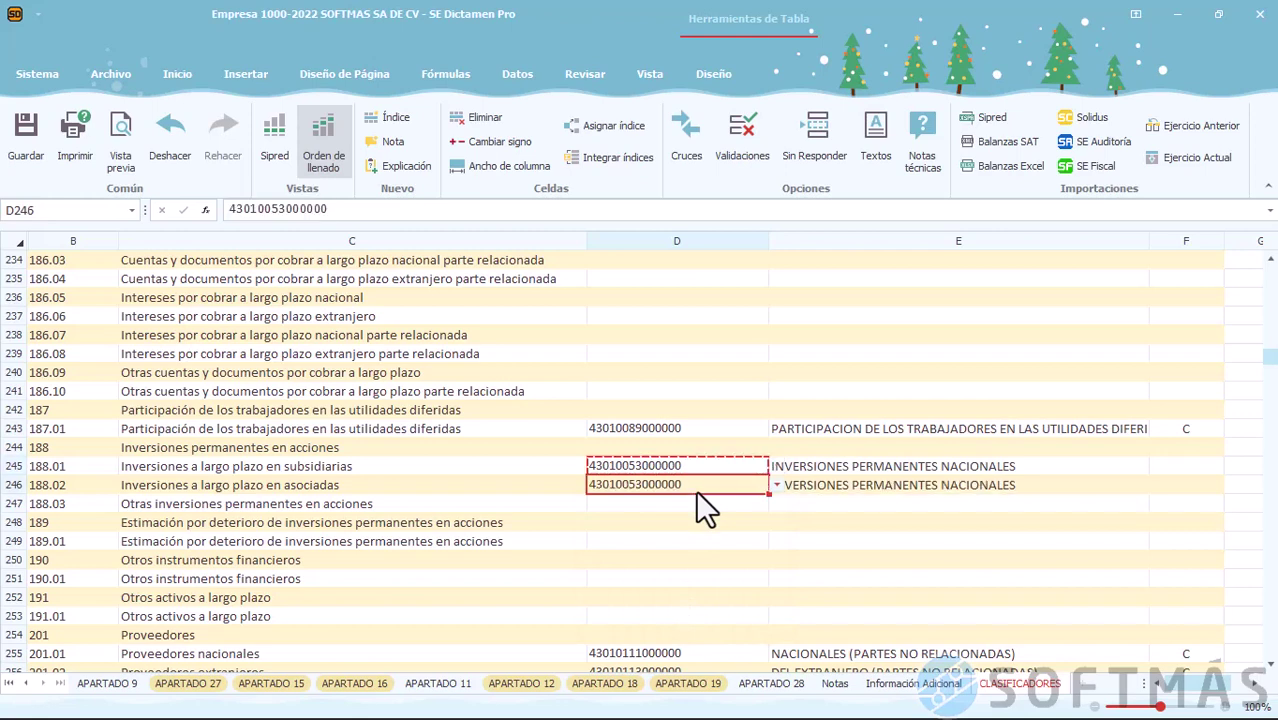
left_click(8, 683)
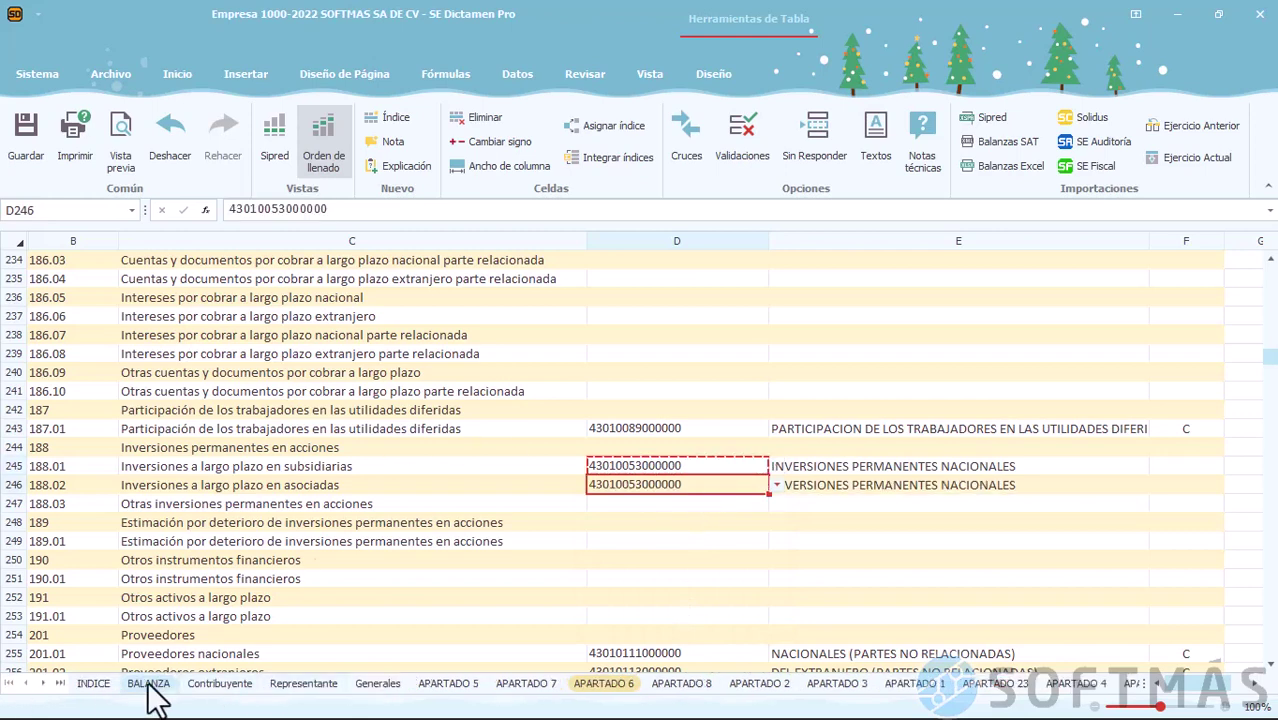
left_click(148, 683)
left_click(1188, 583)
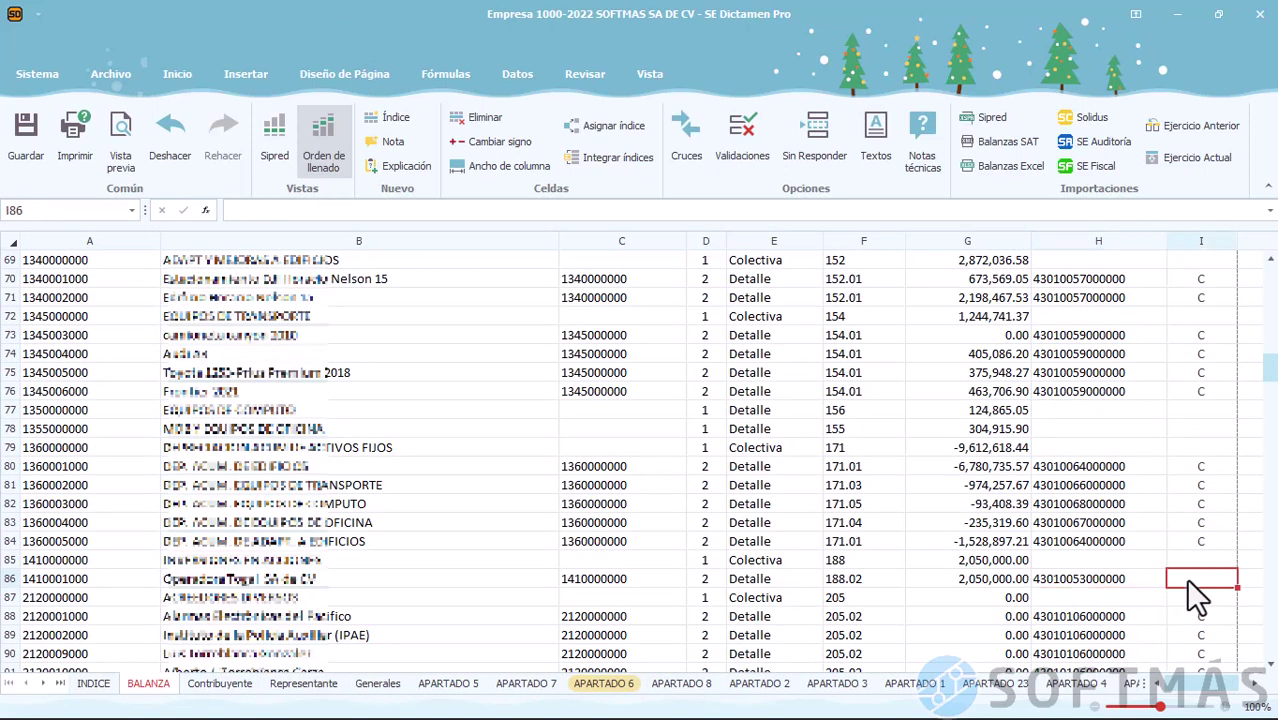
Set the column to C for codes 188.01 and 188.02 in CLASIFICADORES and return to BALANZA
left_click(60, 683)
left_click(1020, 683)
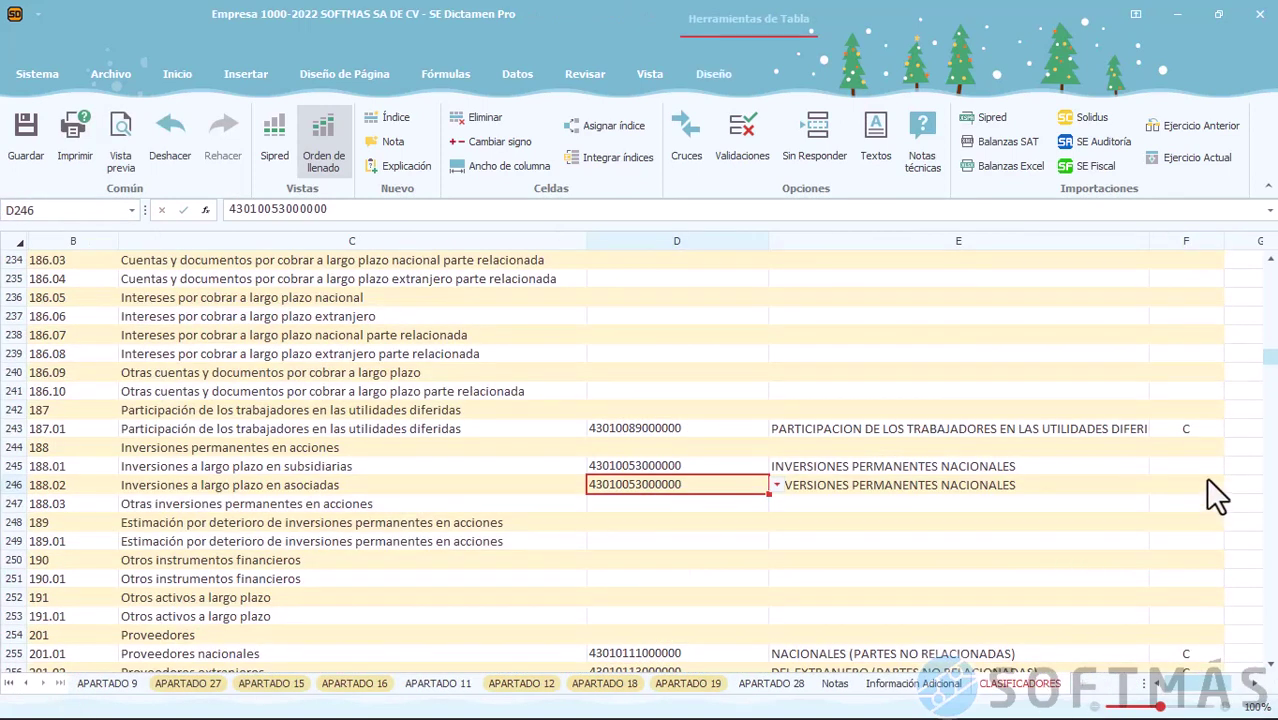
left_click(1200, 471)
type("c")
key("Return")
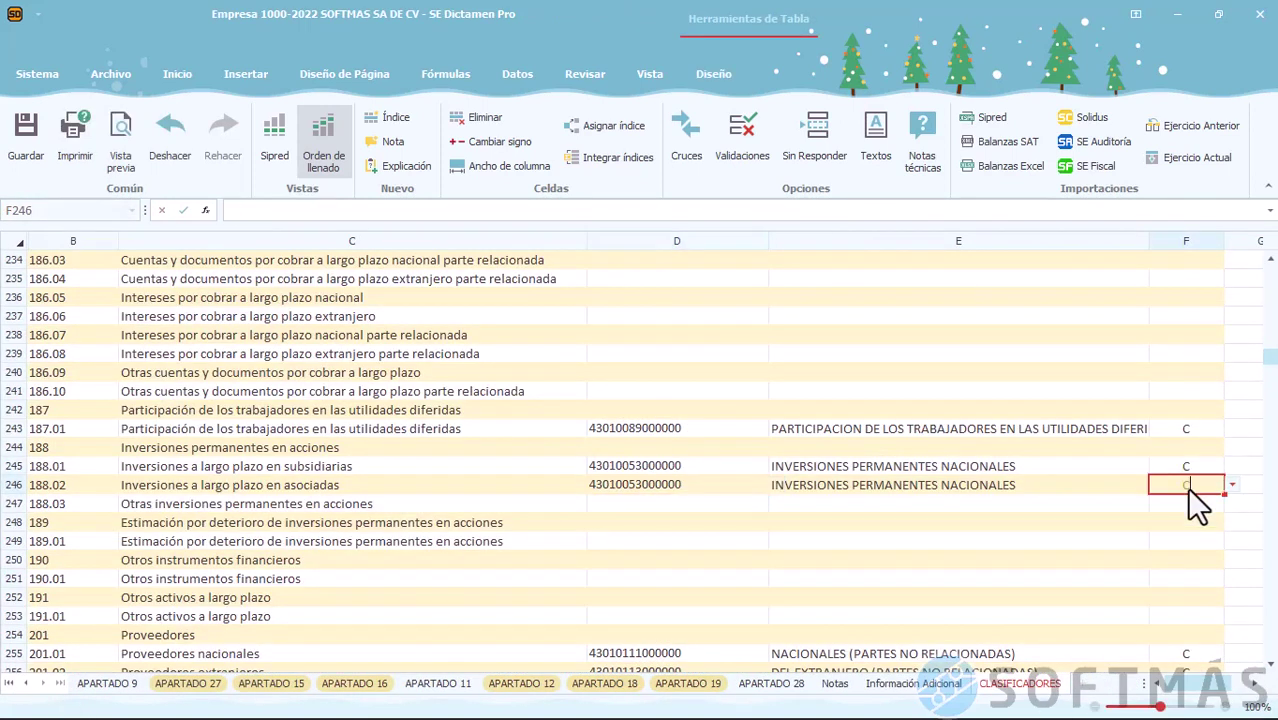
type("c")
key("Return")
left_click(9, 683)
left_click(148, 683)
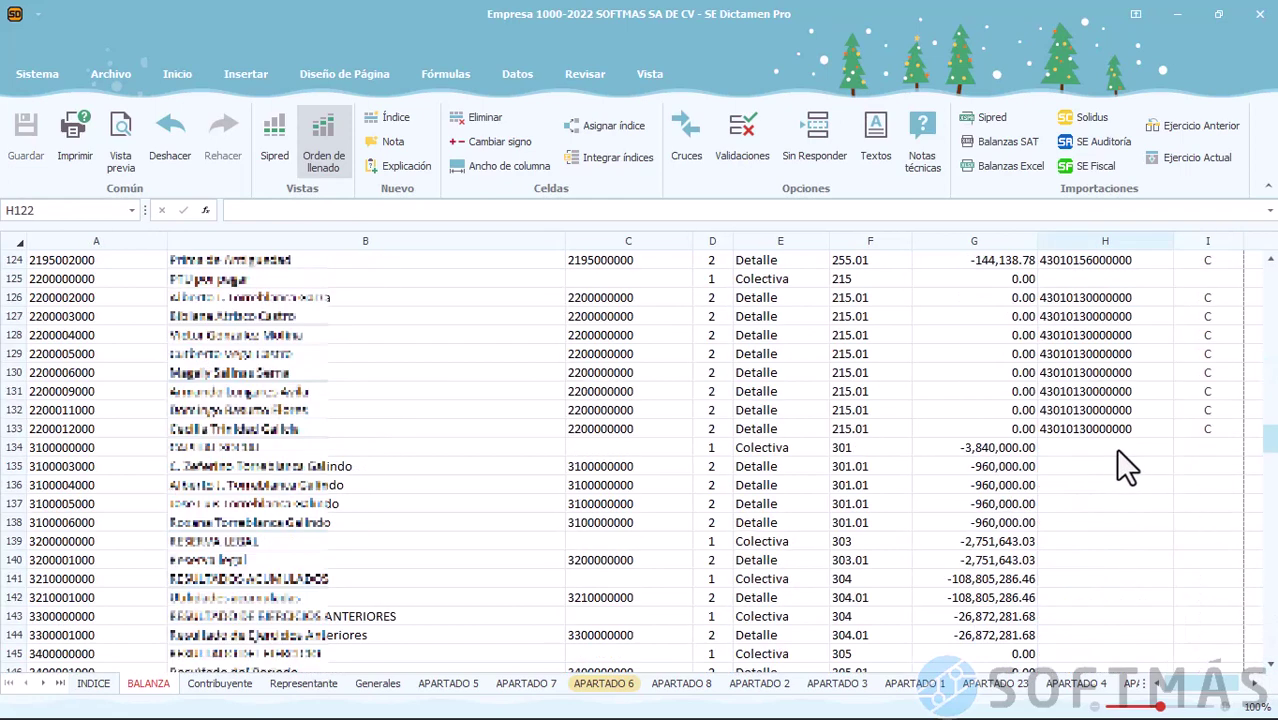
left_click(1118, 450)
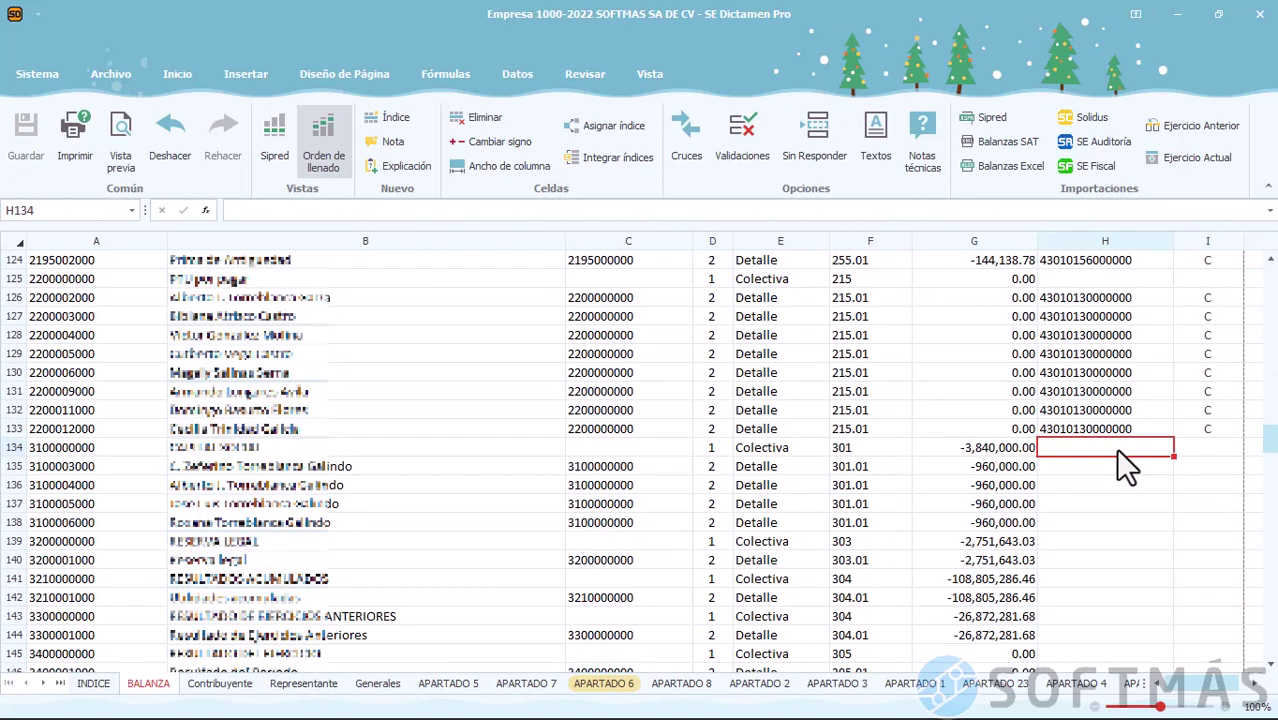
scroll(1135, 585, "down", 15)
left_click(1092, 505)
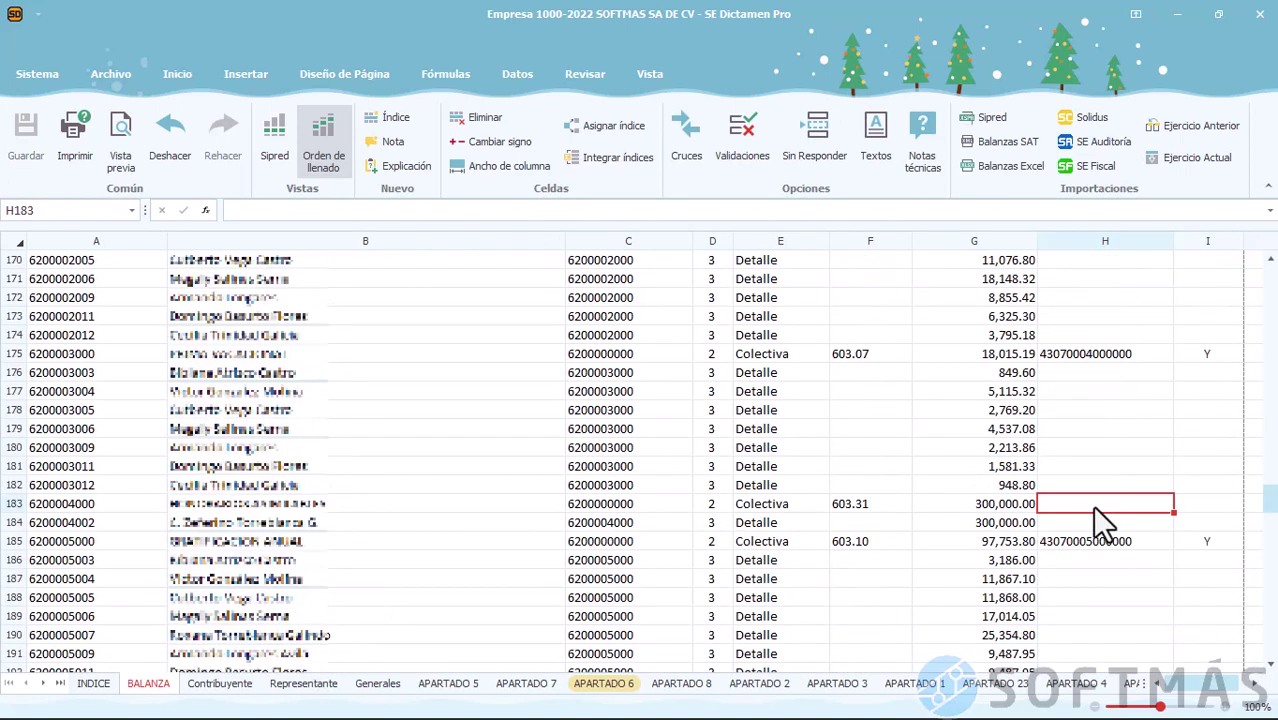
left_click(590, 126)
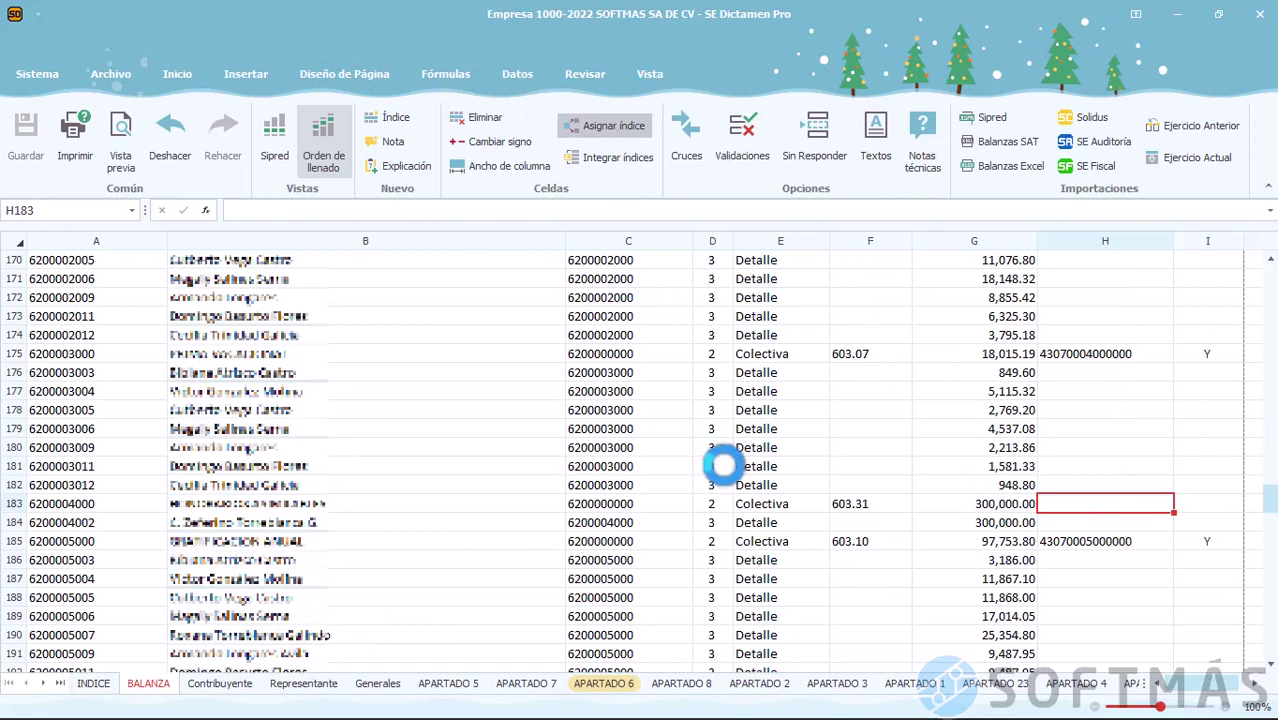
left_click(880, 157)
left_click(860, 256)
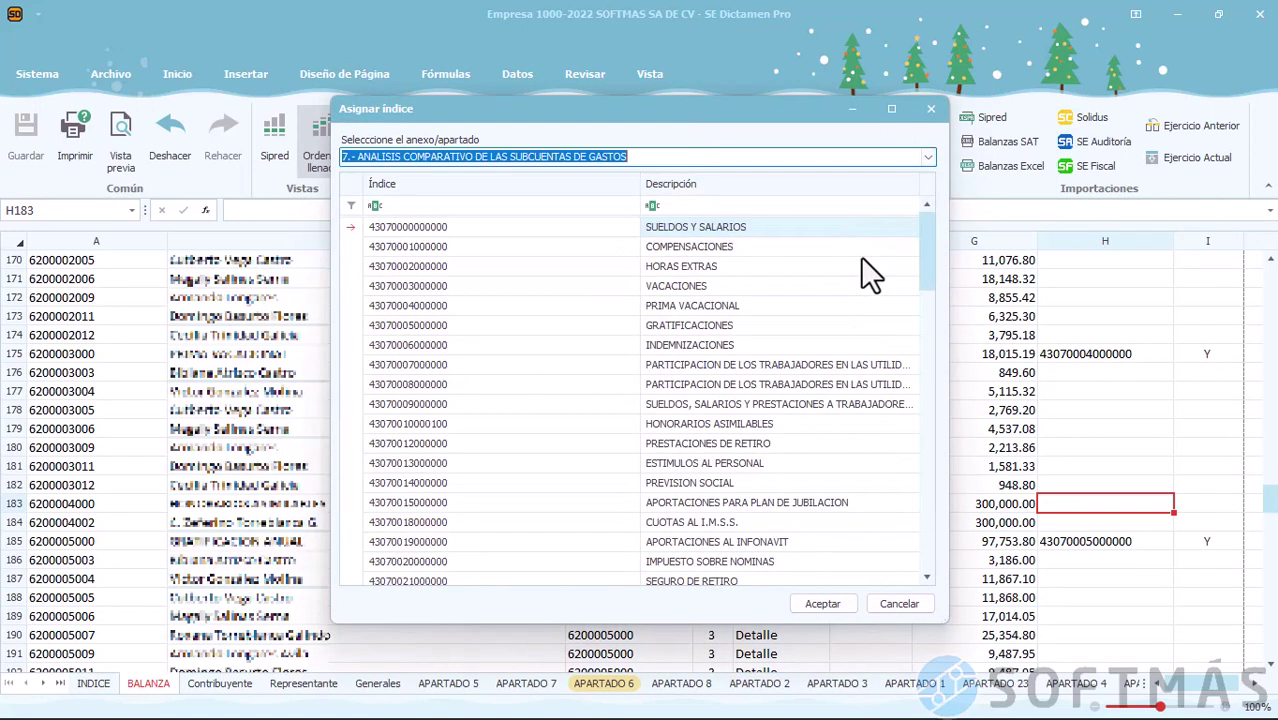
left_click(666, 425)
left_click(822, 604)
left_click(703, 368)
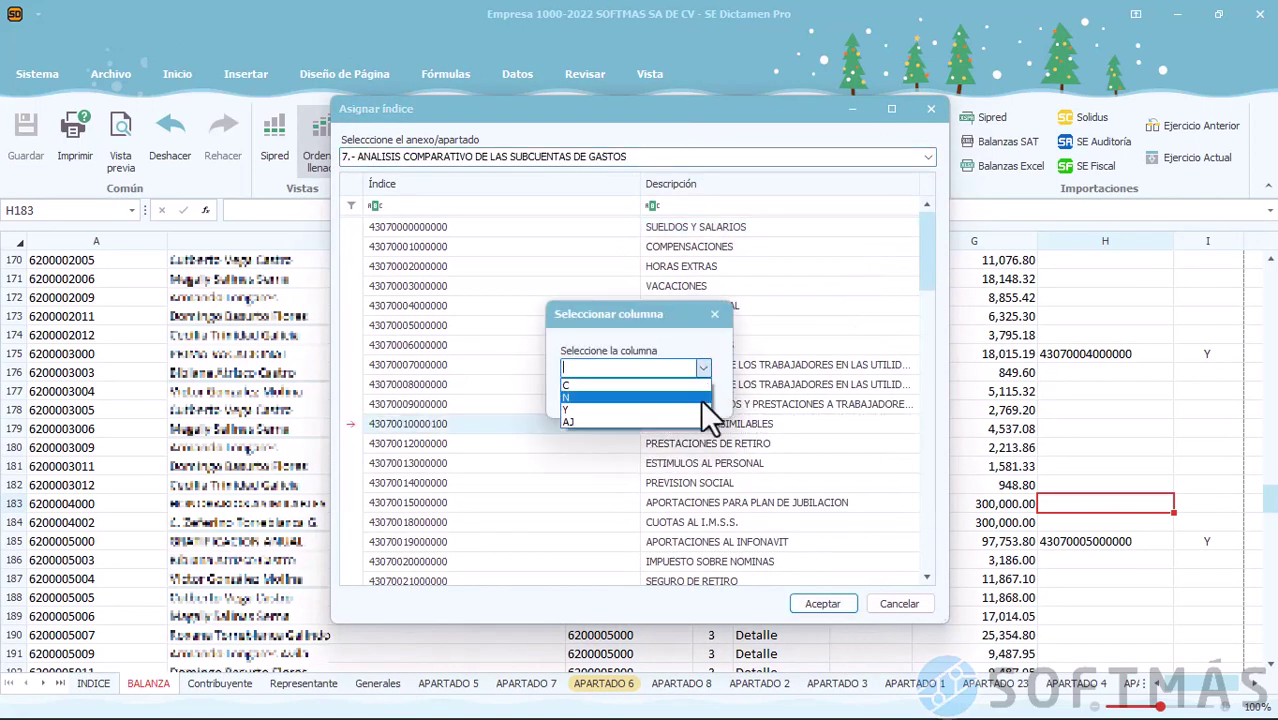
left_click(640, 410)
left_click(594, 395)
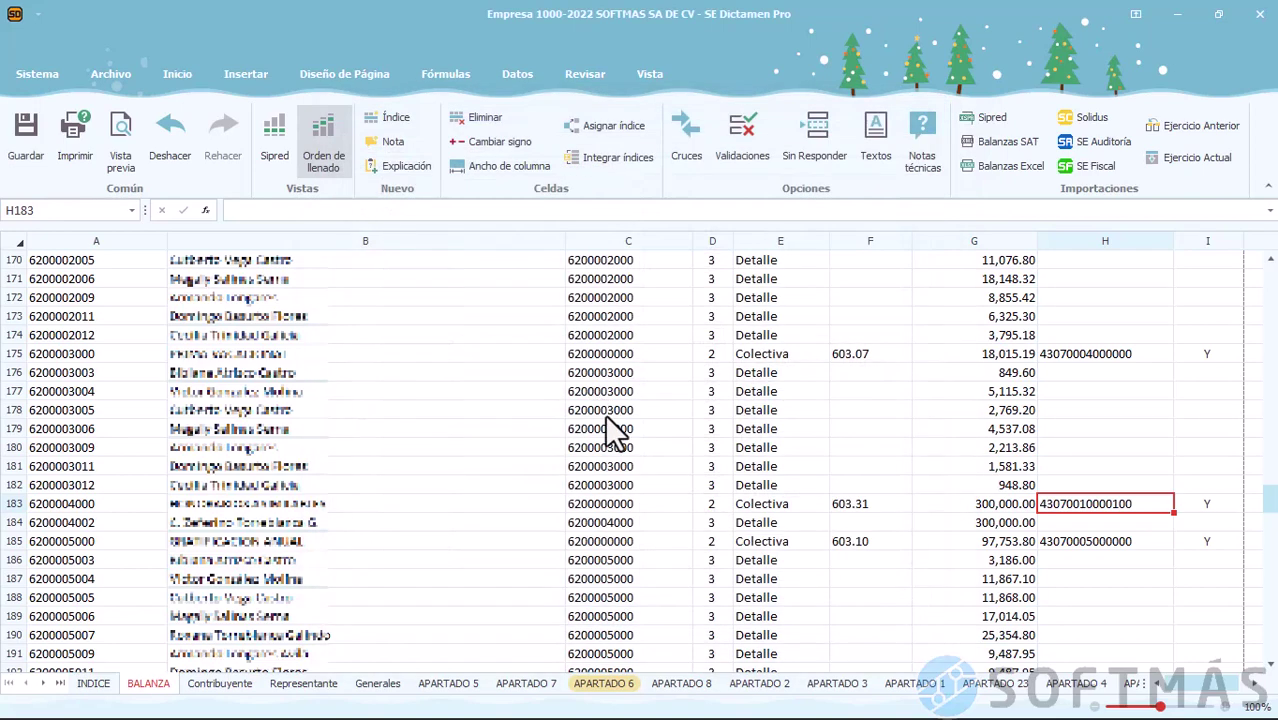
scroll(1095, 477, "down", 4)
left_click(1092, 466)
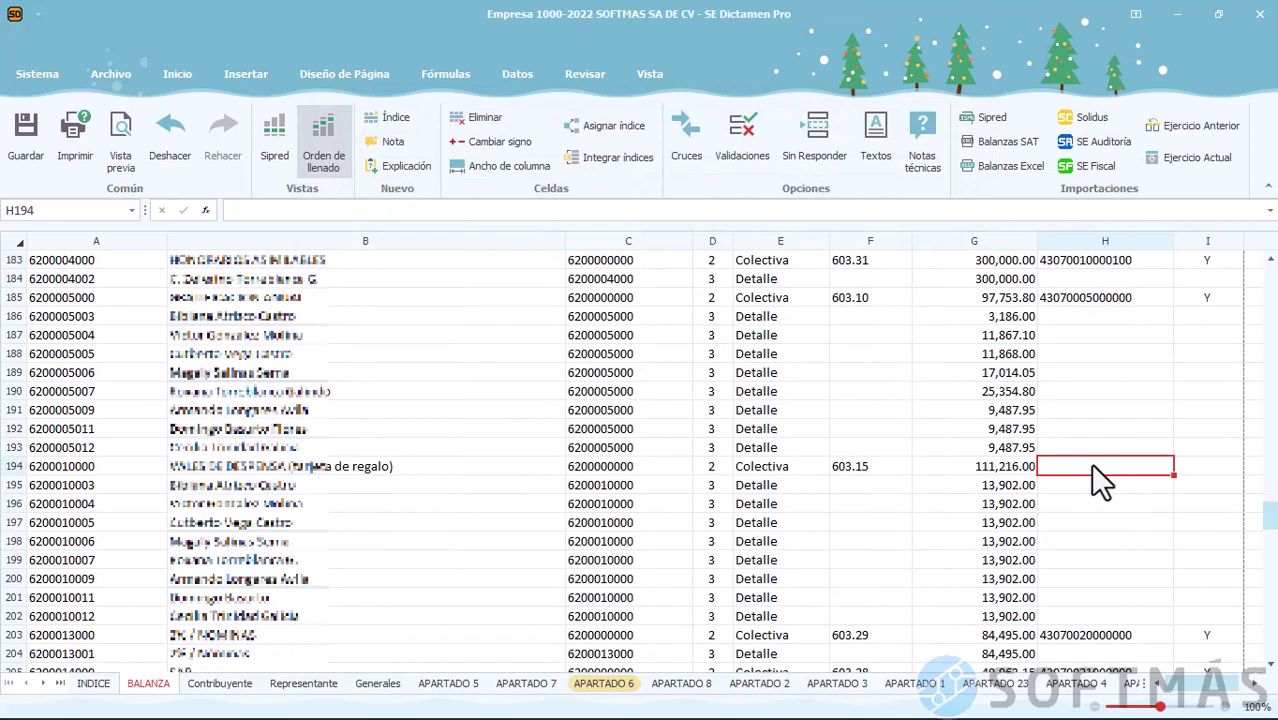
left_click(60, 683)
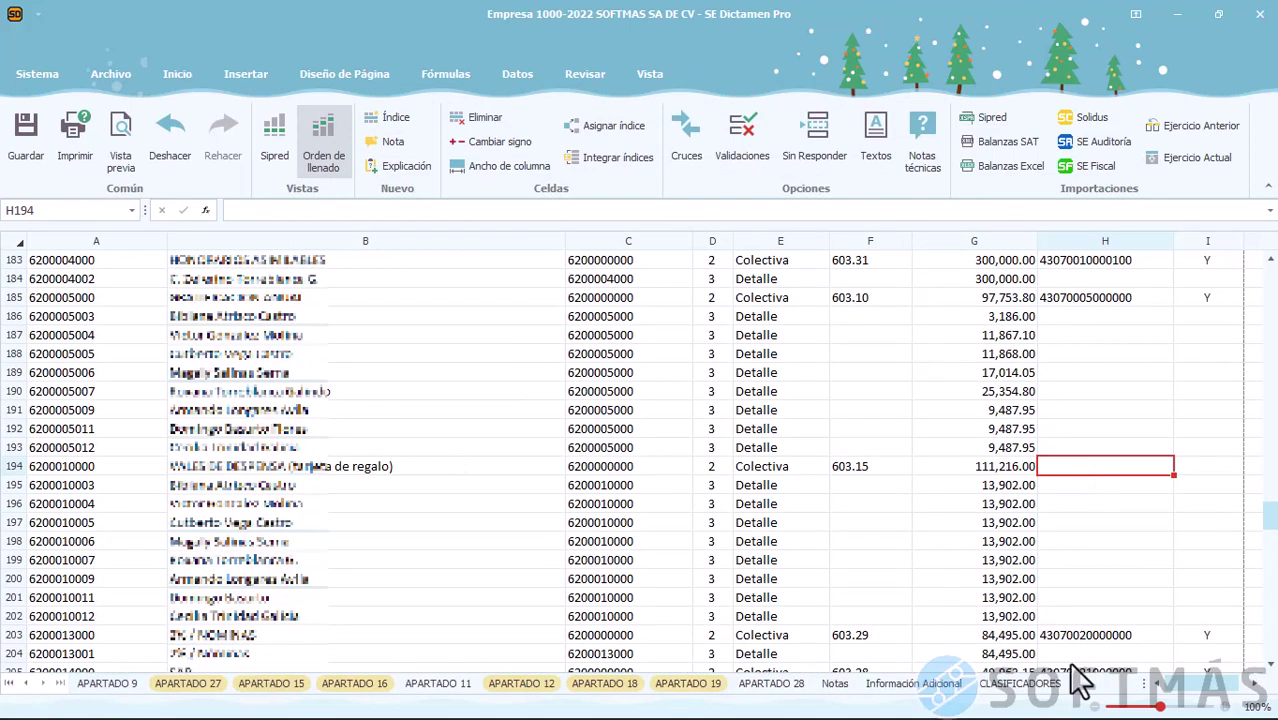
left_click(1025, 683)
key("Page_Down")
key("Page_Down")
key("Page_Down")
key("Page_Down")
key("Page_Down")
key("Page_Down")
key("Page_Down")
key("Page_Down")
key("Page_Down")
key("Page_Down")
key("Page_Down")
key("Page_Down")
key("Page_Down")
key("Page_Down")
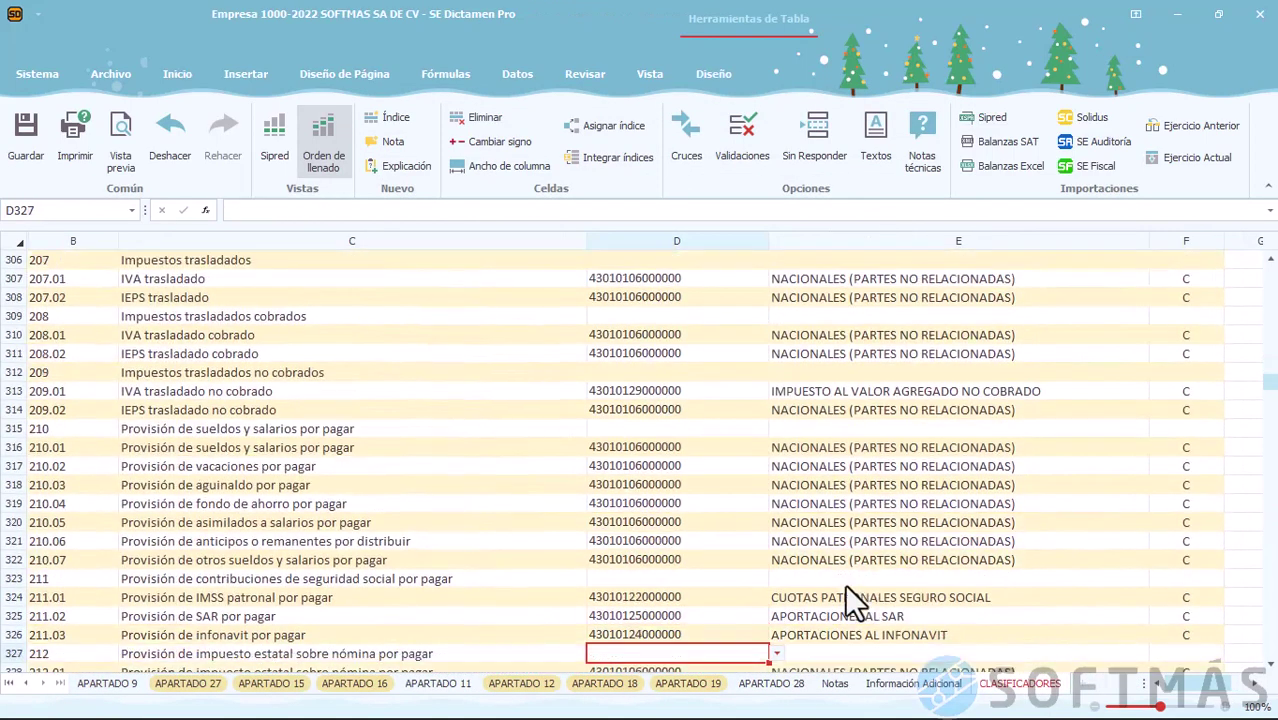
key("Page_Down")
key("Page_Down")
key("Page_Down")
key("Page_Down")
key("Page_Down")
key("Page_Down")
key("Page_Down")
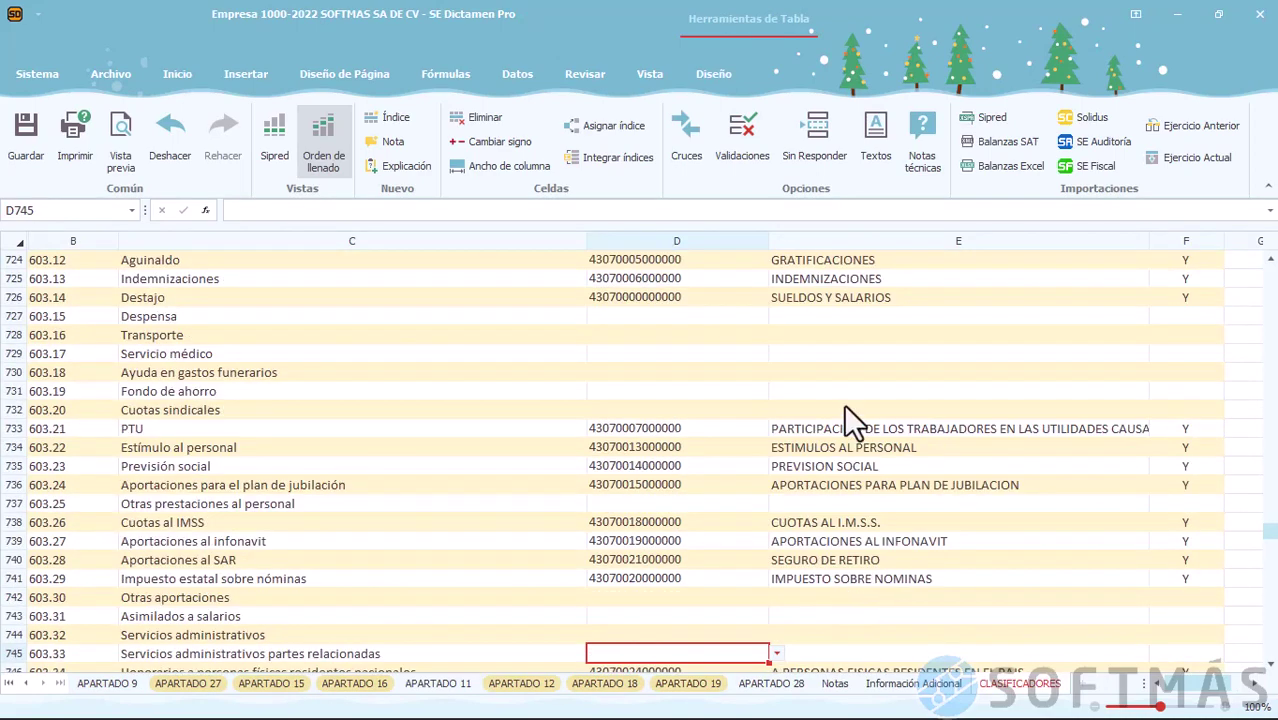
left_click(672, 318)
left_click(775, 317)
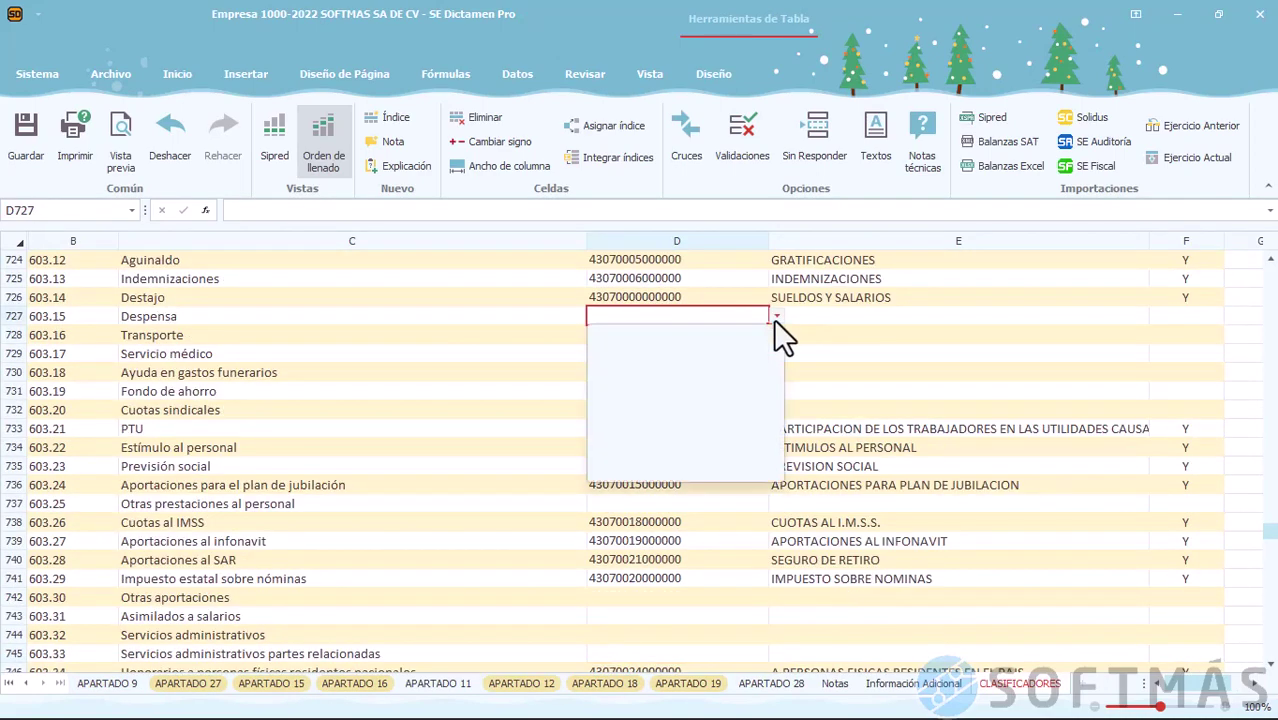
left_click_drag(775, 348, 772, 421)
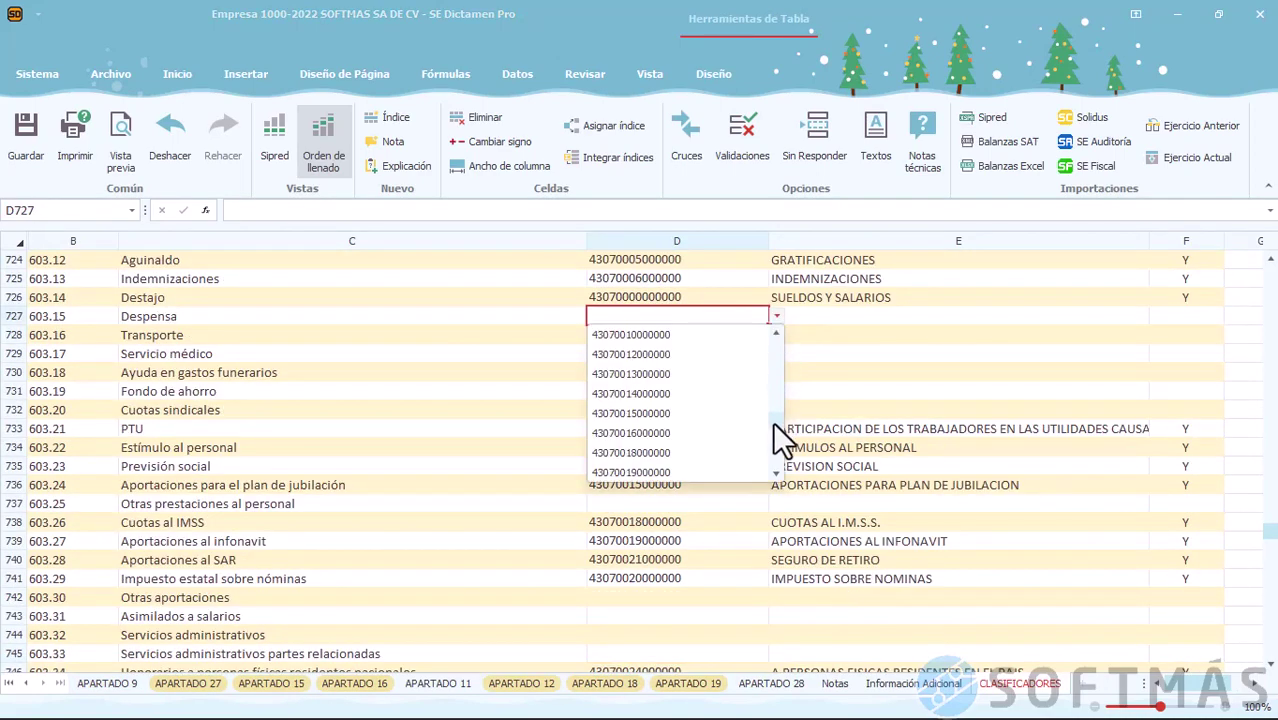
left_click(720, 396)
left_click(1210, 316)
left_click(1232, 316)
left_click(1200, 335)
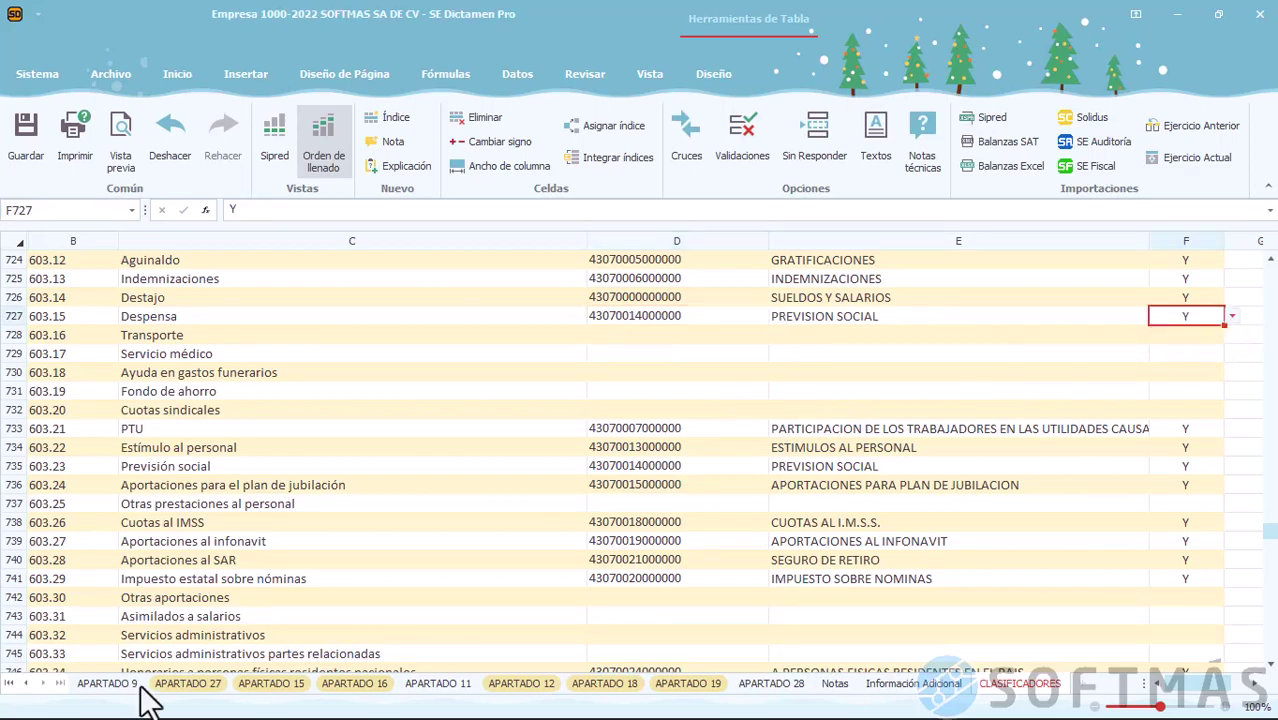
Return to BALANZA and check row 194 and the accounts below it for missing indices
left_click(10, 683)
left_click(148, 683)
left_click(905, 564)
left_click(1271, 664)
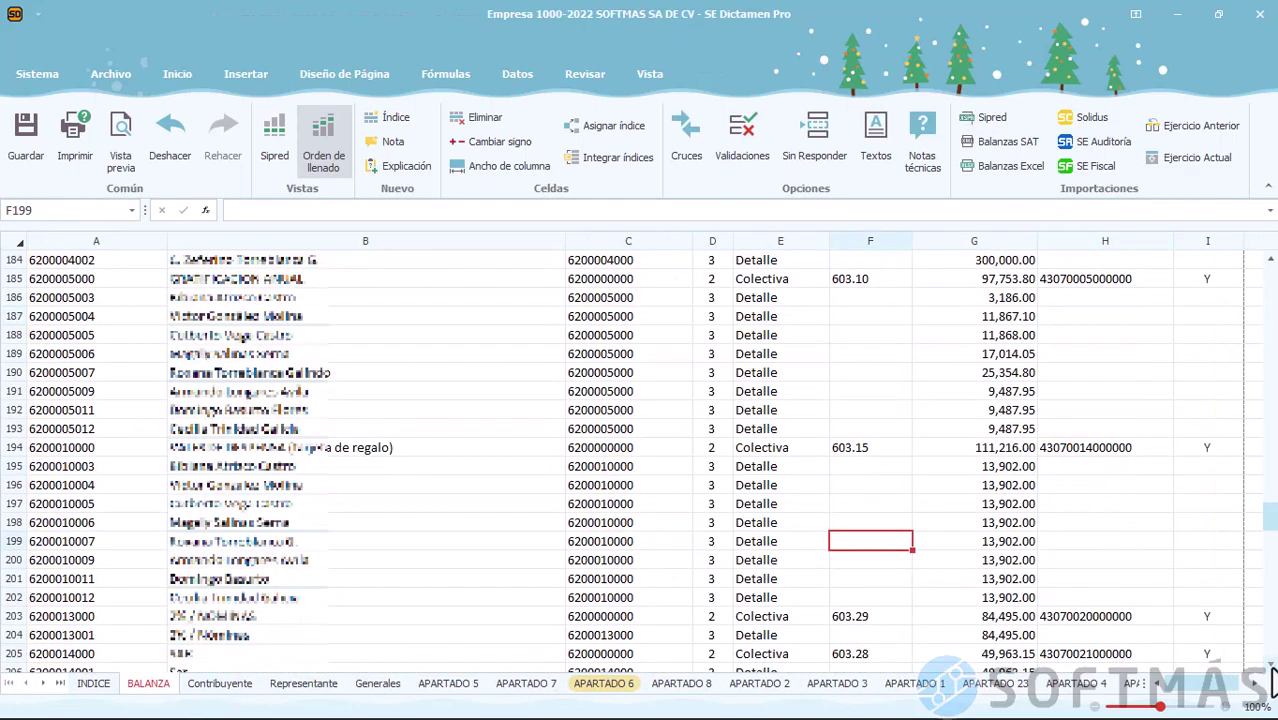
left_click(1271, 664)
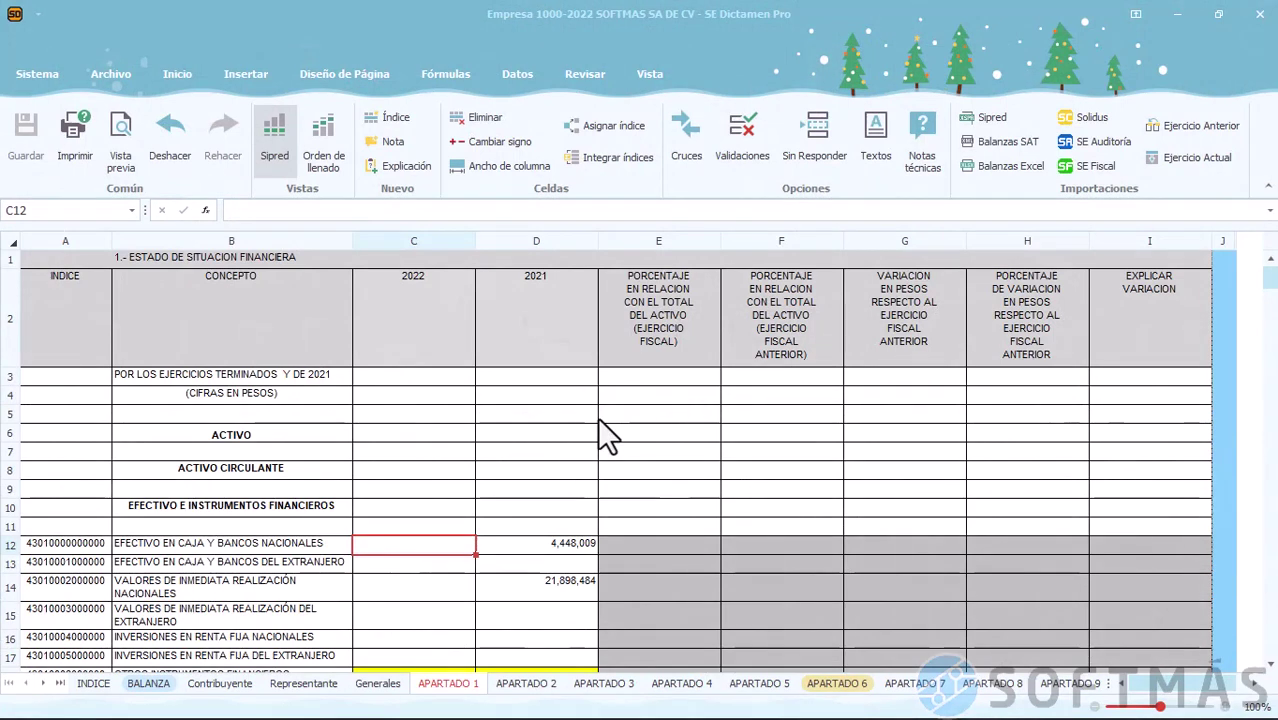
Integrate the trial balance indices into the apartados from APARTADO 1 and close the completion notice
left_click(605, 425)
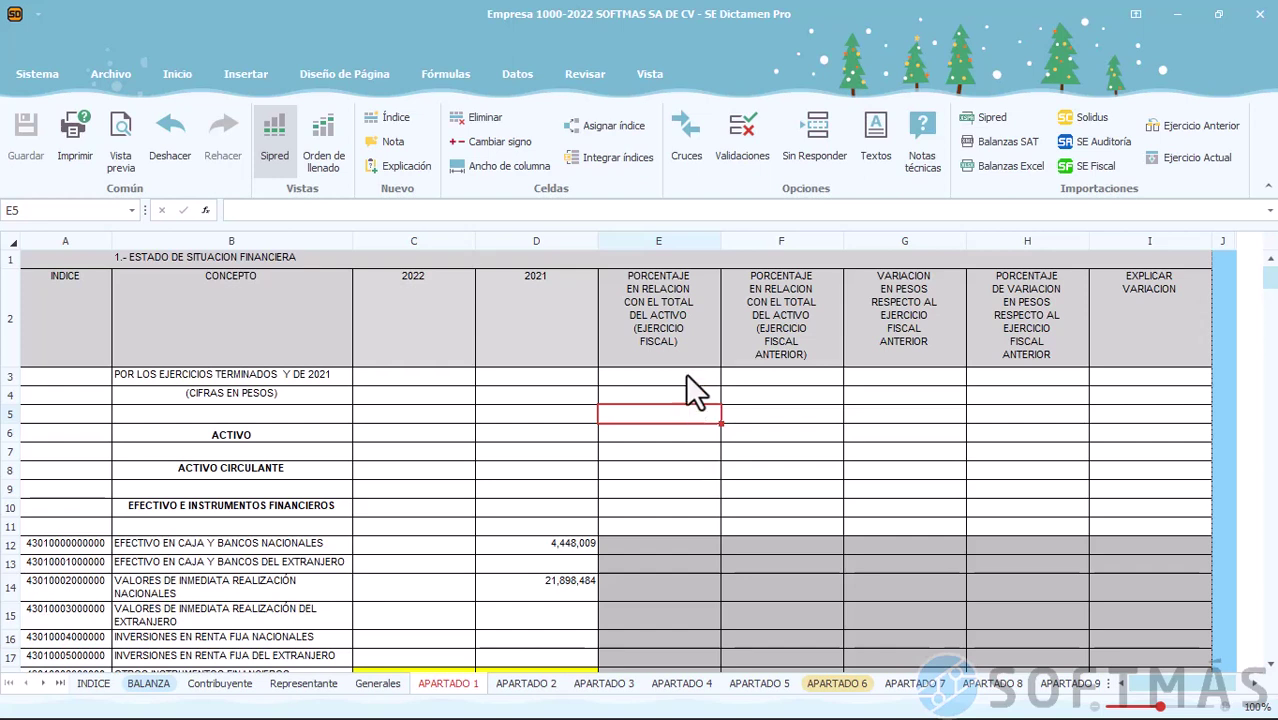
left_click(595, 157)
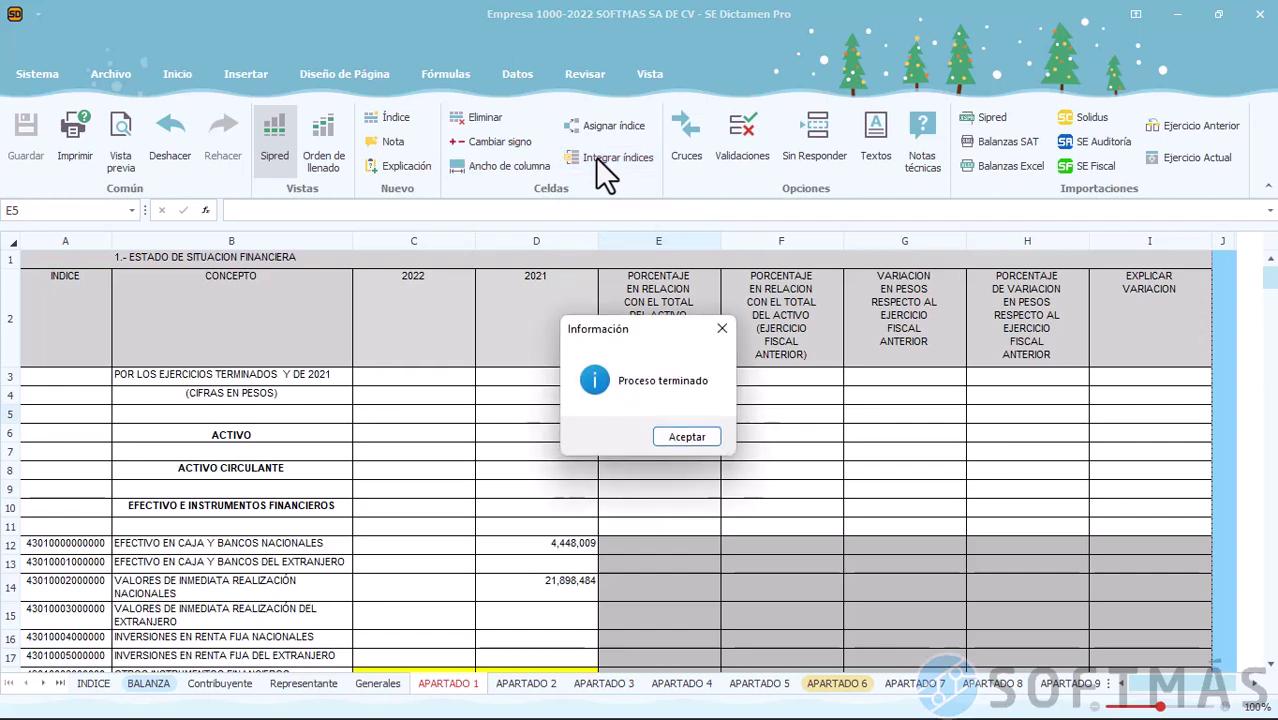
left_click(686, 442)
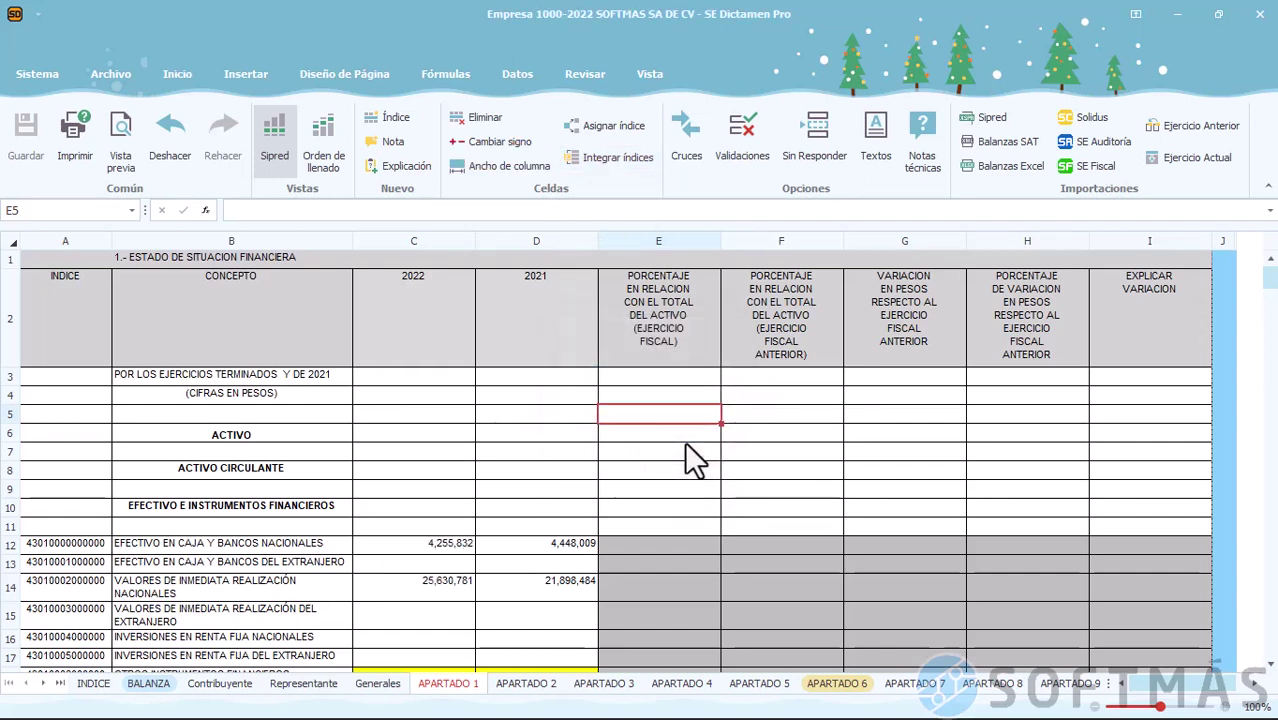
Review the 2022 balances in APARTADO 1, from cash and total assets to the furniture and computer equipment rows
left_click(449, 542)
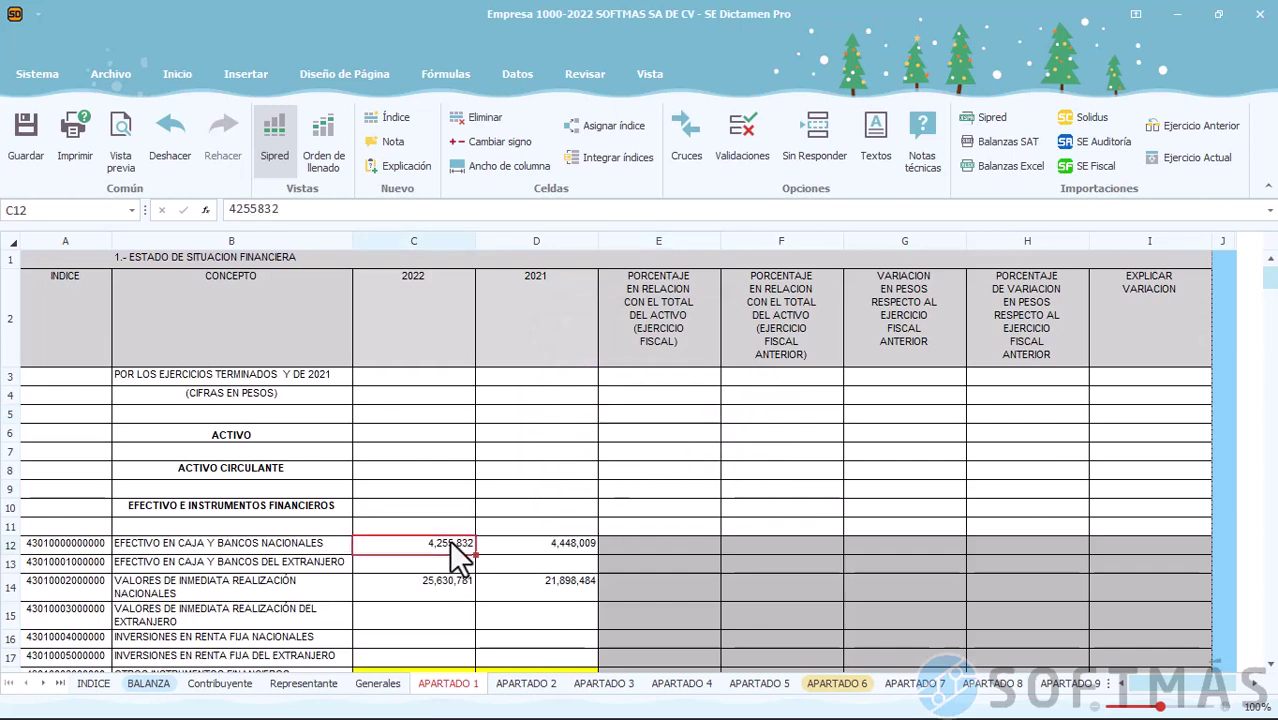
left_click_drag(1273, 285, 1272, 471)
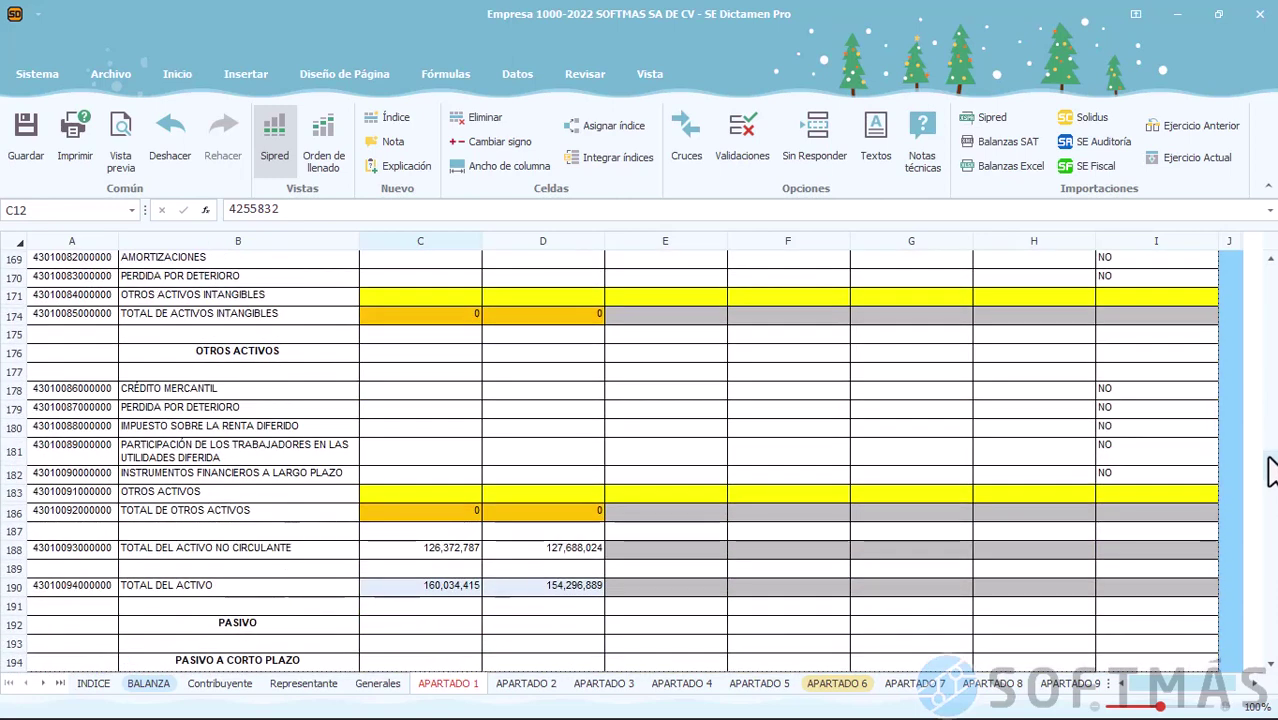
left_click(420, 592)
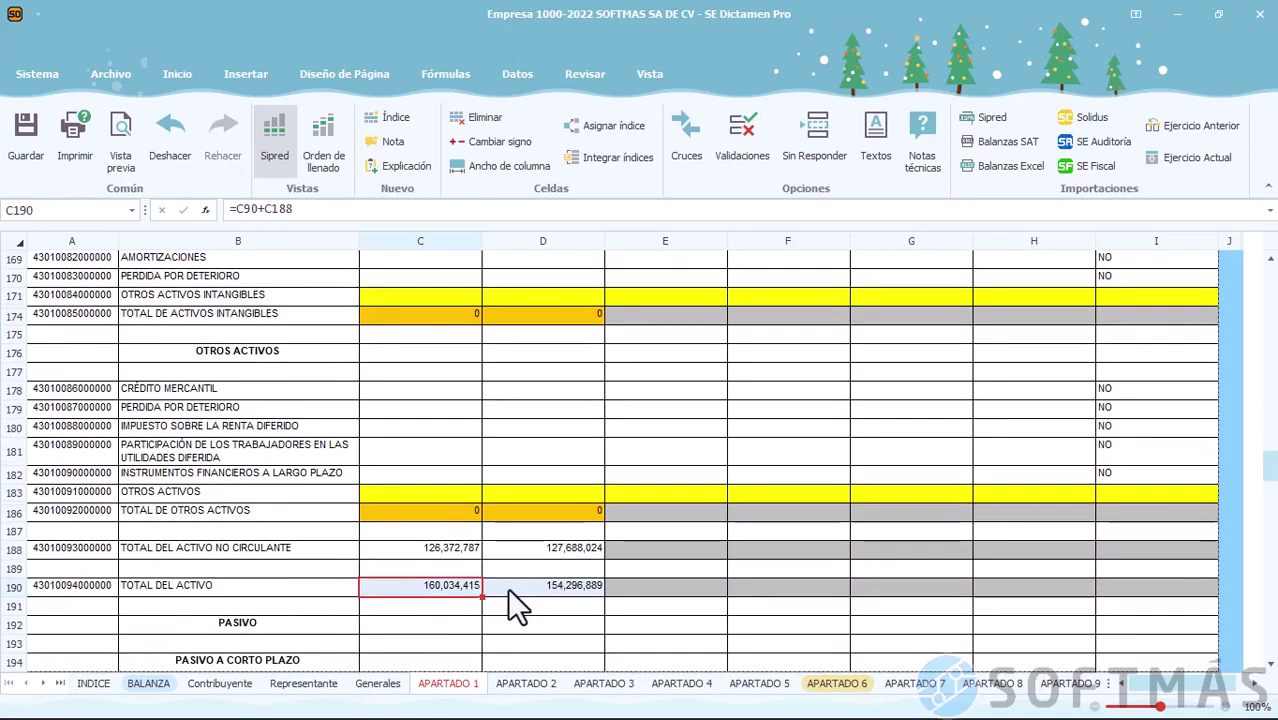
scroll(1268, 272, "up", 9)
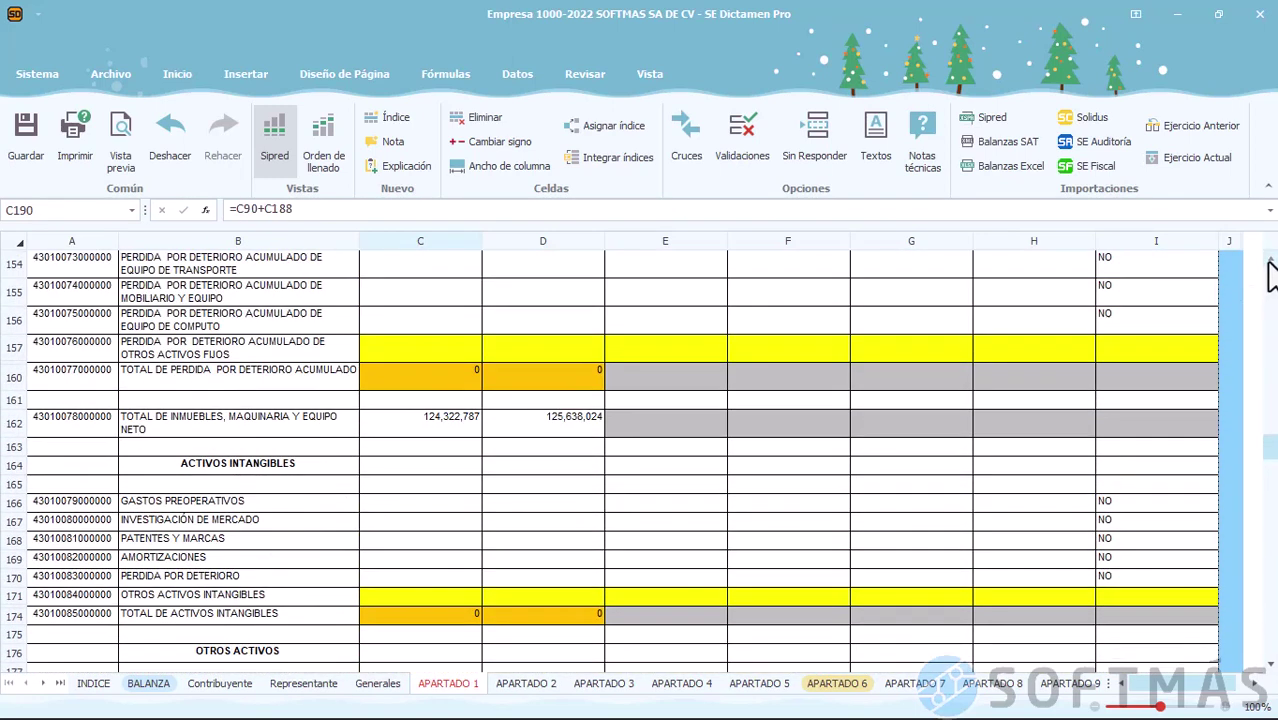
scroll(1268, 272, "up", 5)
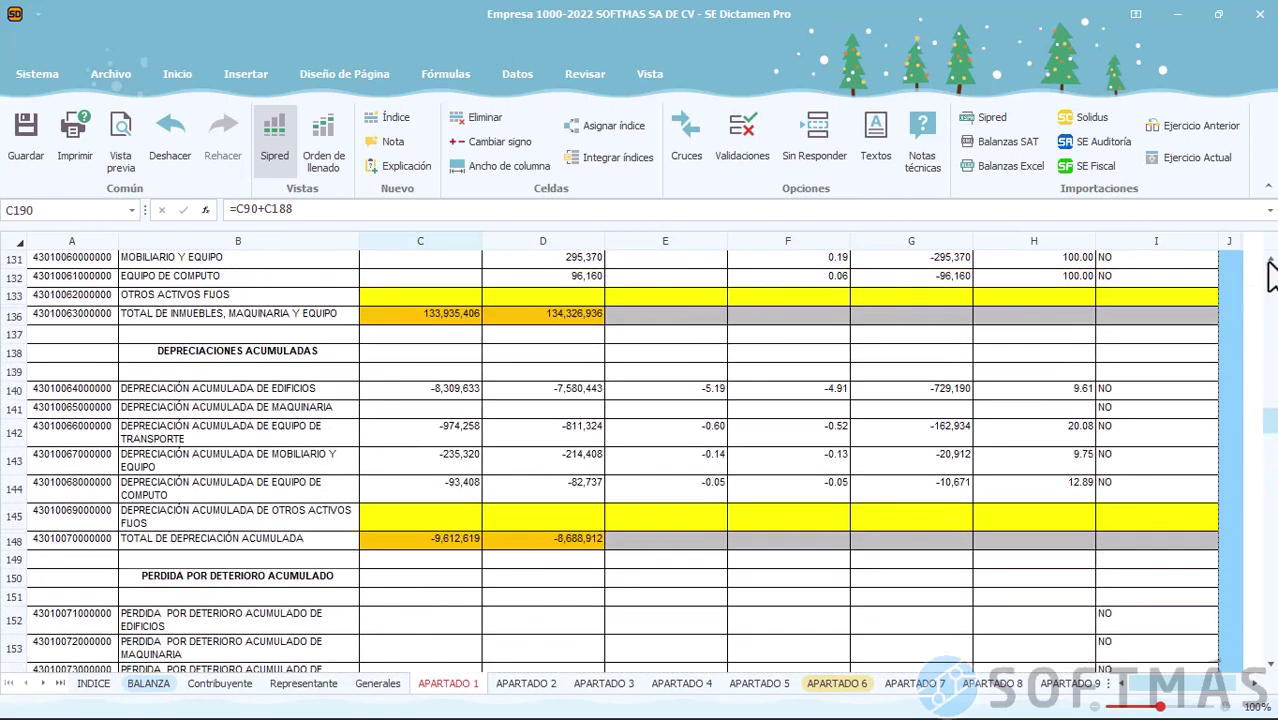
left_click_drag(385, 321, 387, 331)
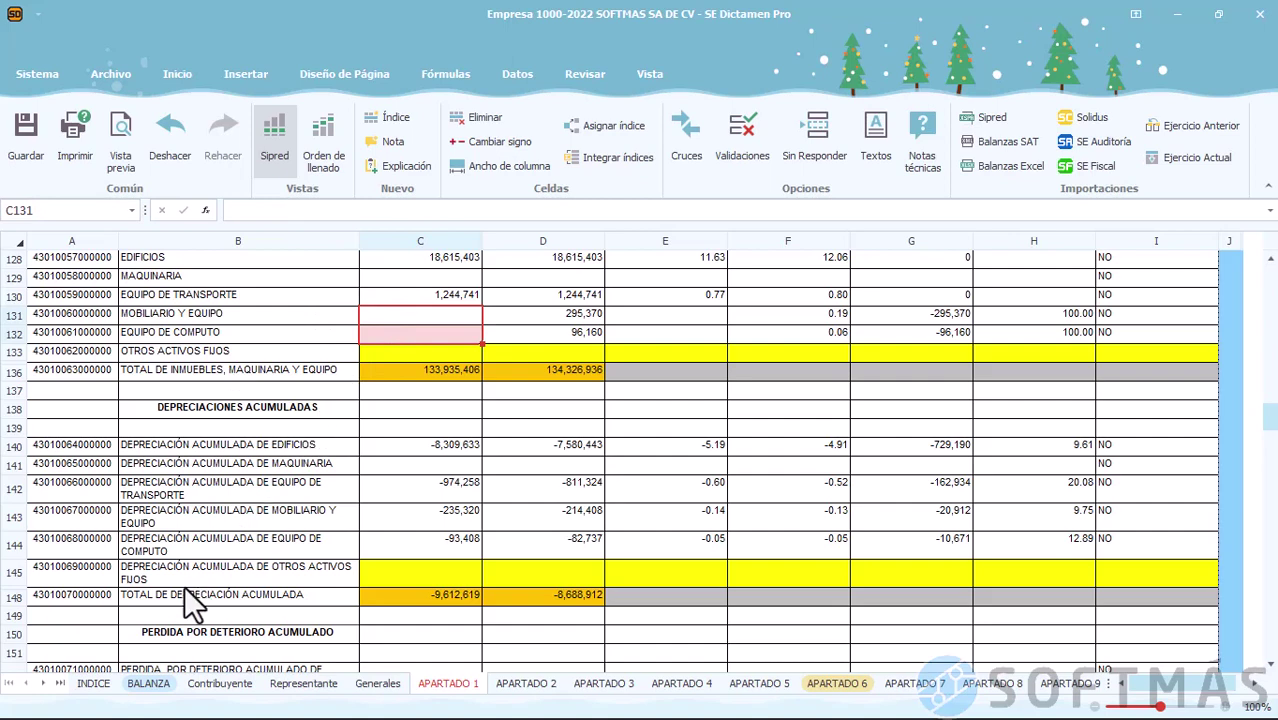
Check the index cells of the computer and office furniture accounts in BALANZA and look up their matching indices in APARTADO 1
left_click(145, 686)
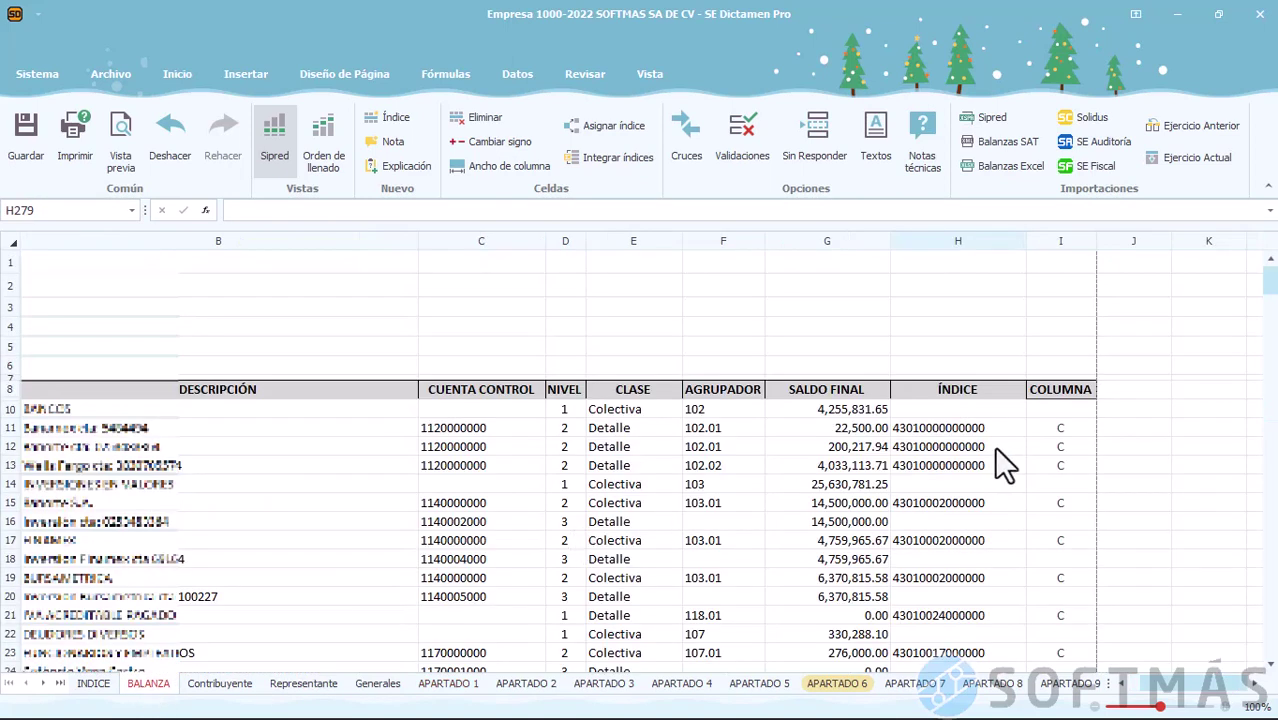
left_click(978, 487)
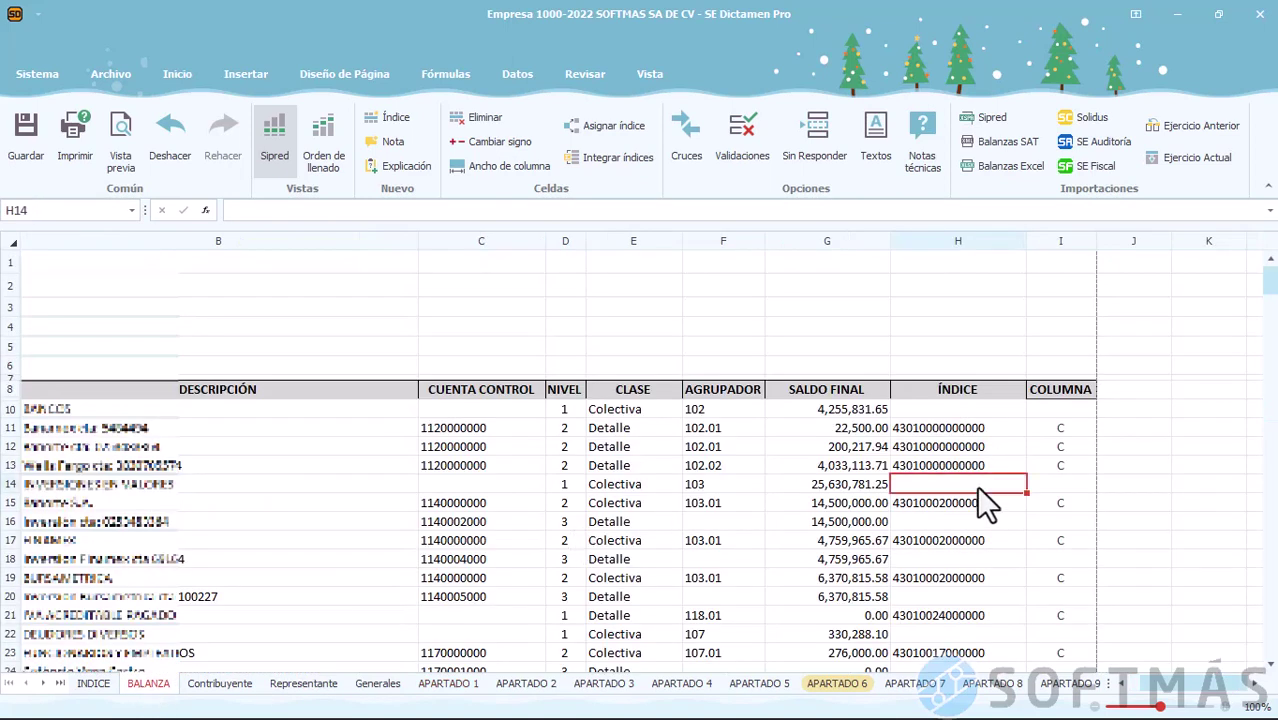
left_click(1268, 664)
left_click(1270, 666)
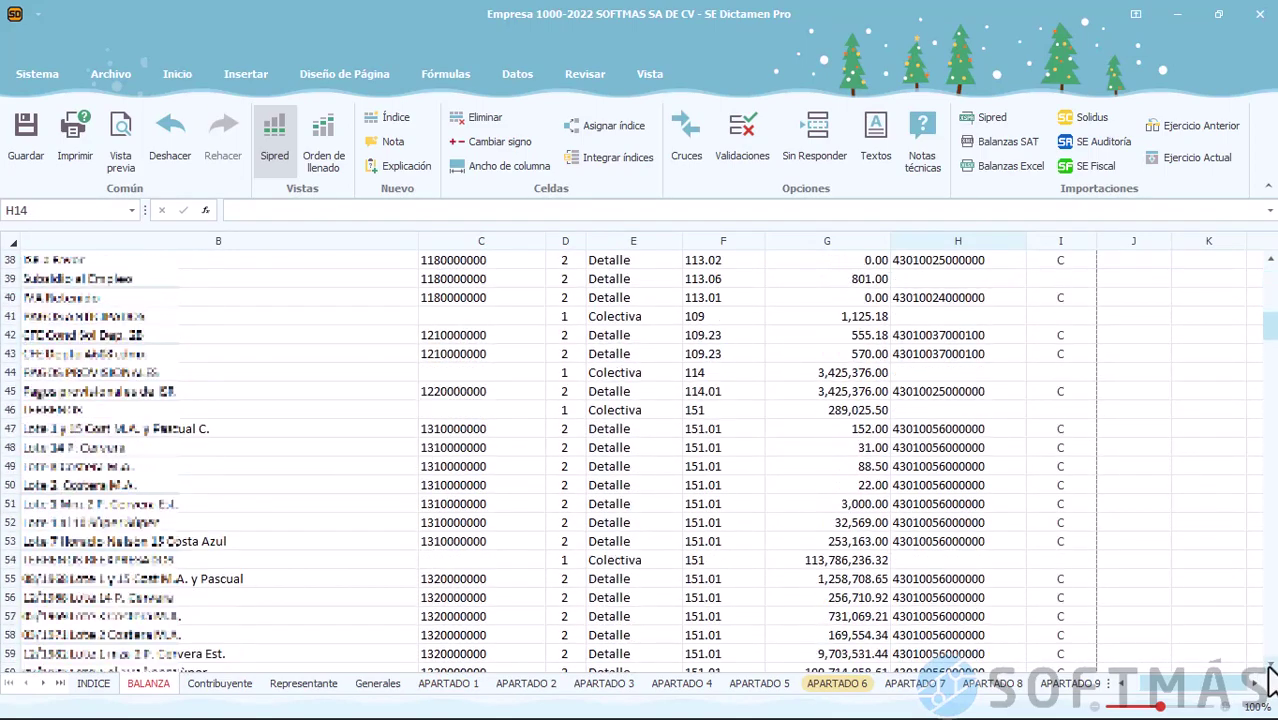
left_click(942, 487)
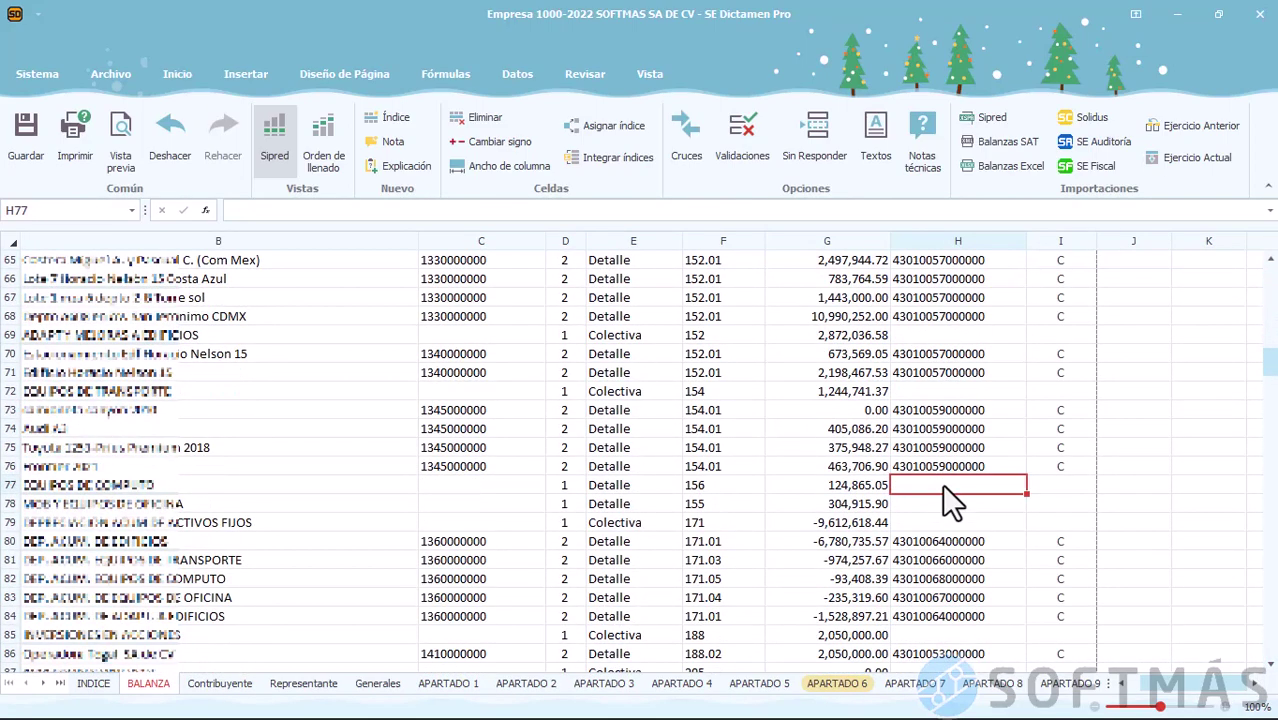
left_click(926, 506)
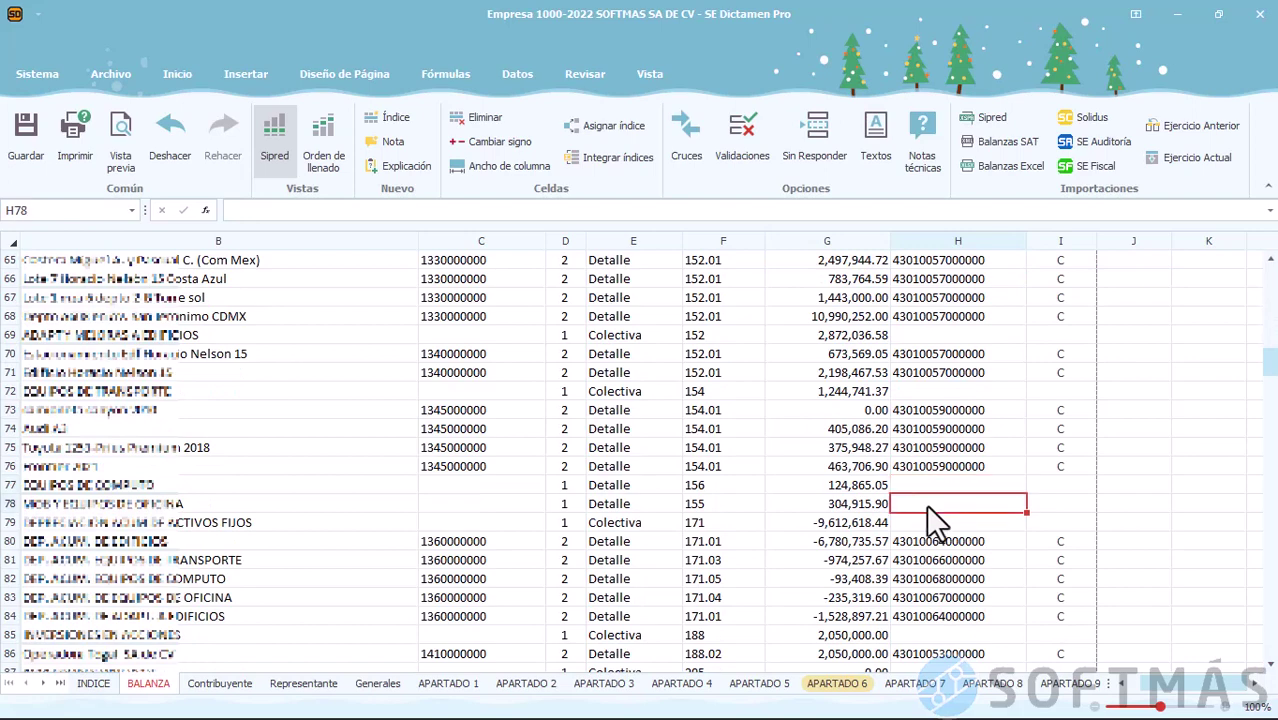
left_click(444, 684)
left_click(80, 324)
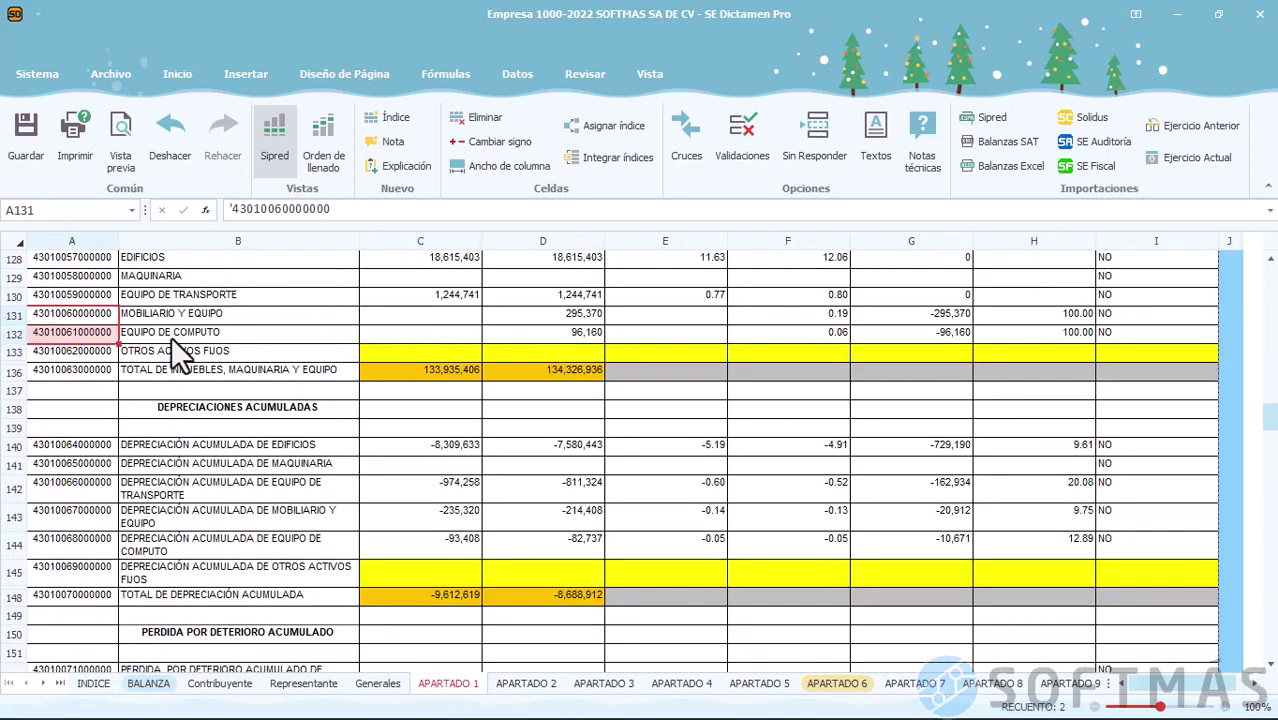
left_click(152, 684)
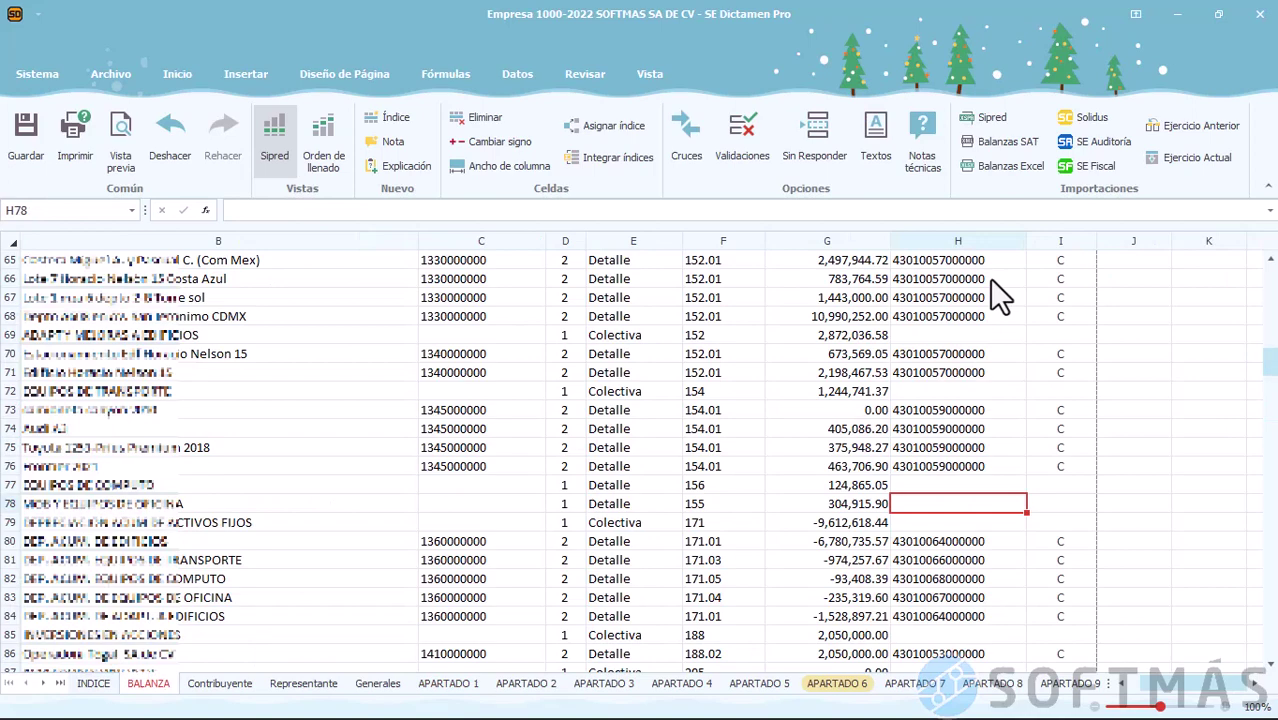
left_click(604, 125)
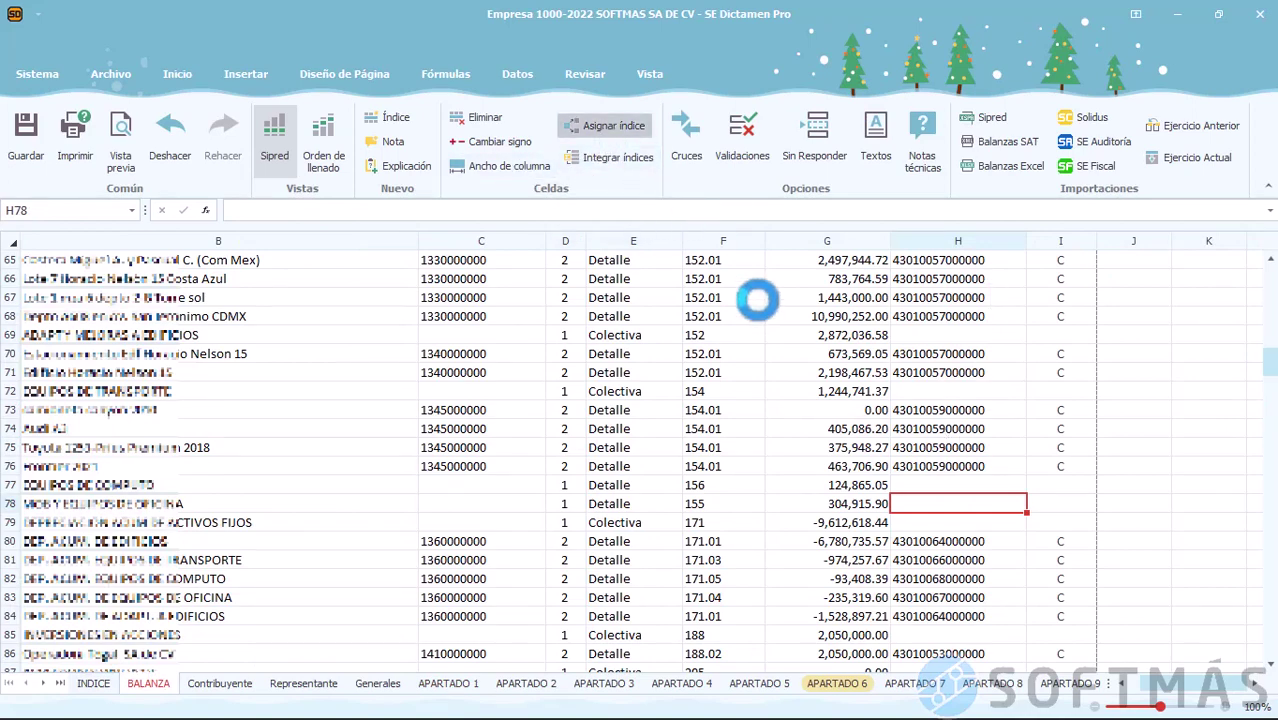
scroll(926, 574, "down", 10)
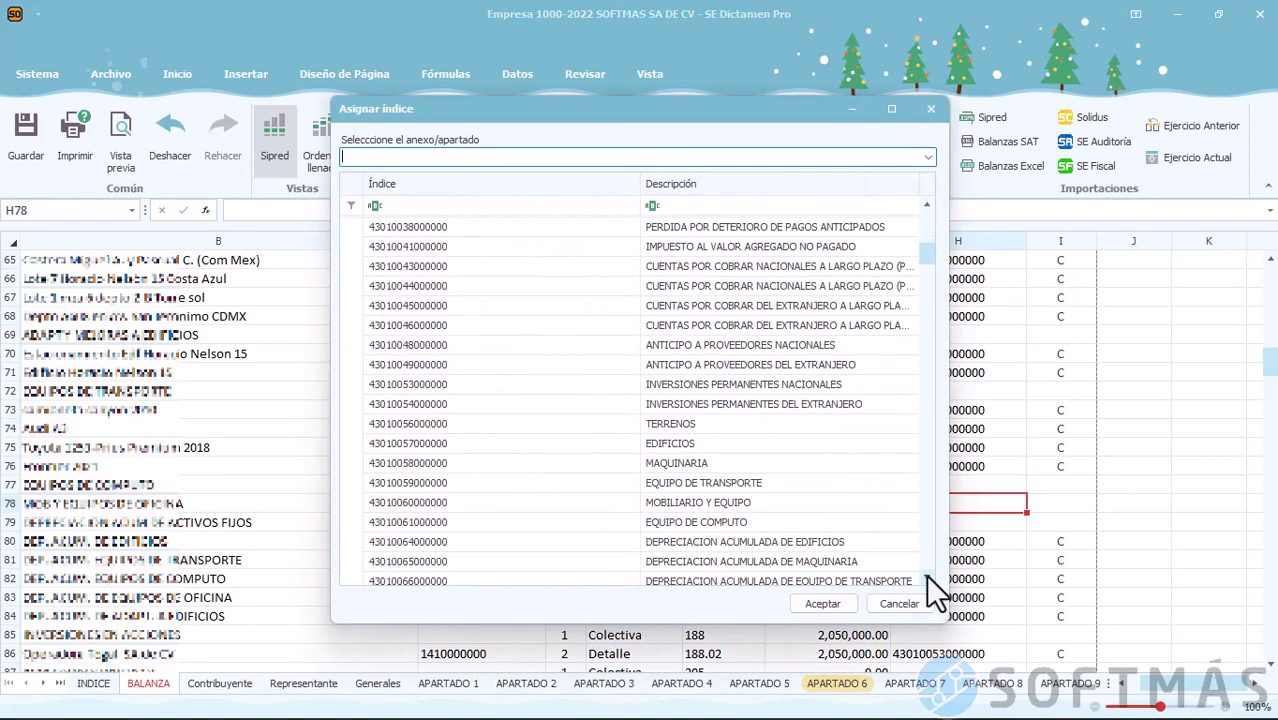
scroll(743, 504, "up", 10)
left_click(743, 502)
left_click(926, 582)
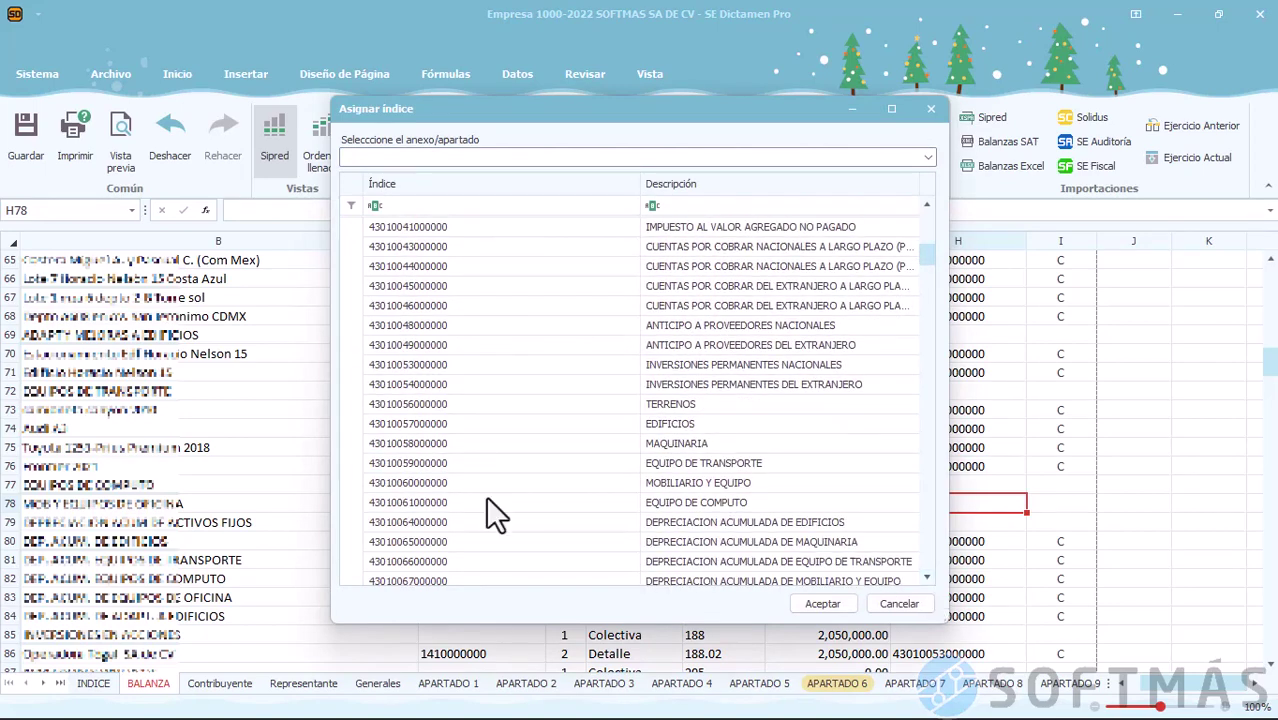
left_click(488, 485)
left_click(820, 604)
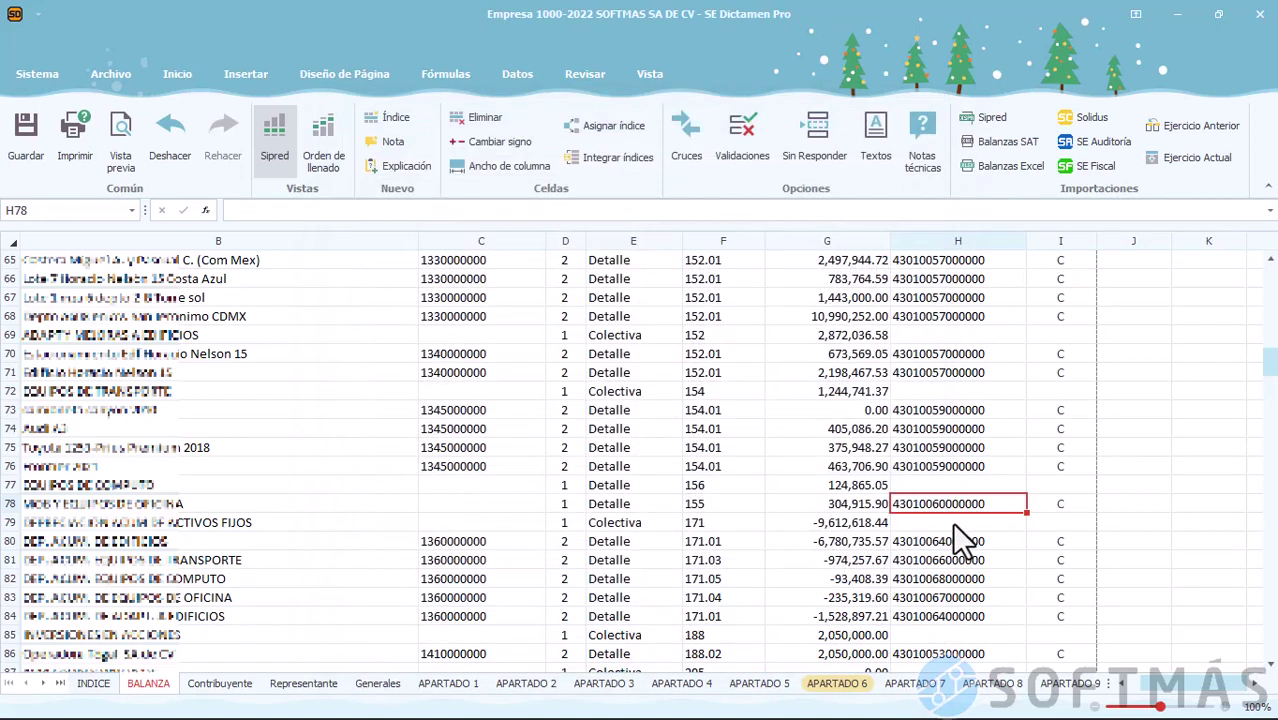
left_click(934, 484)
left_click(612, 127)
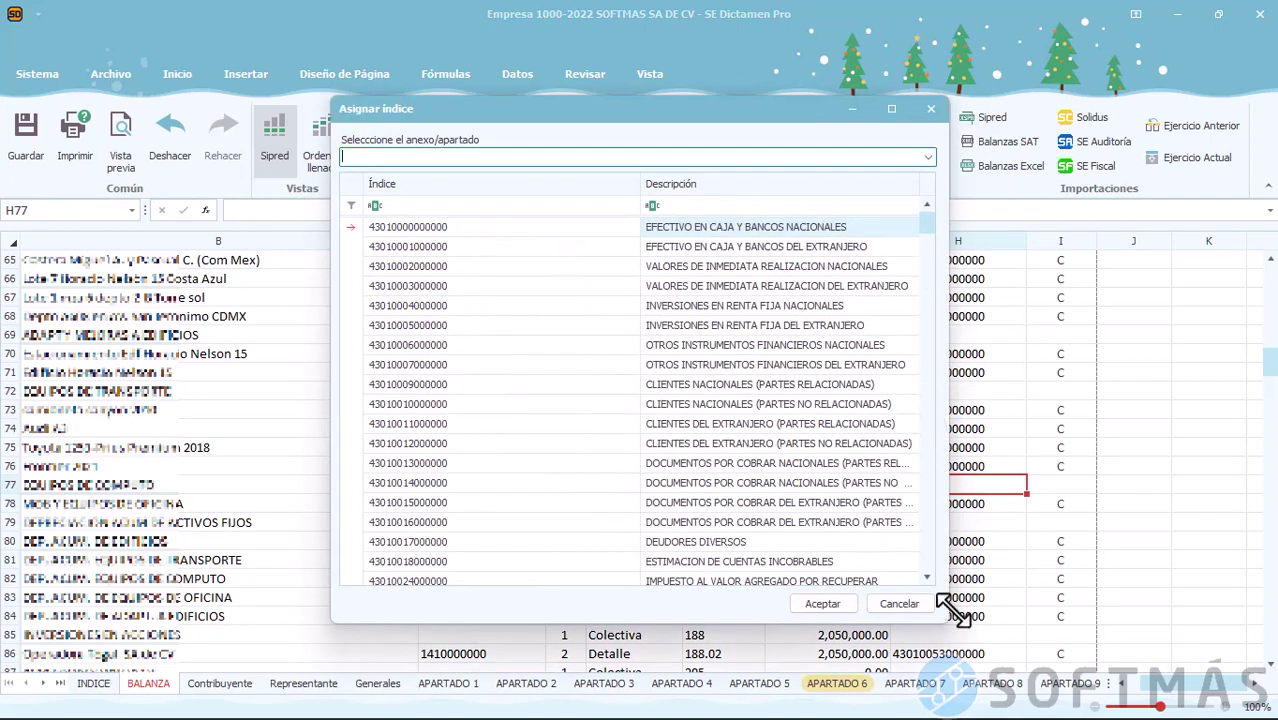
scroll(923, 577, "down", 11)
scroll(697, 364, "down", 3)
left_click(697, 364)
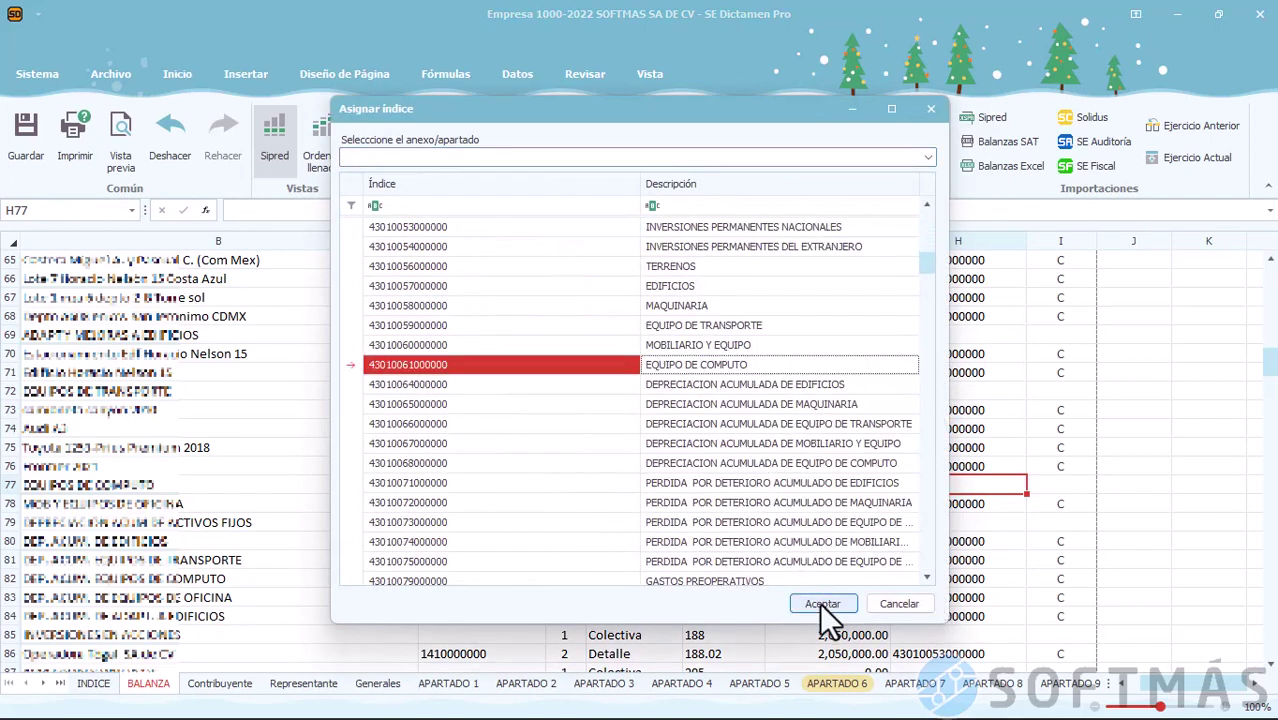
left_click(822, 605)
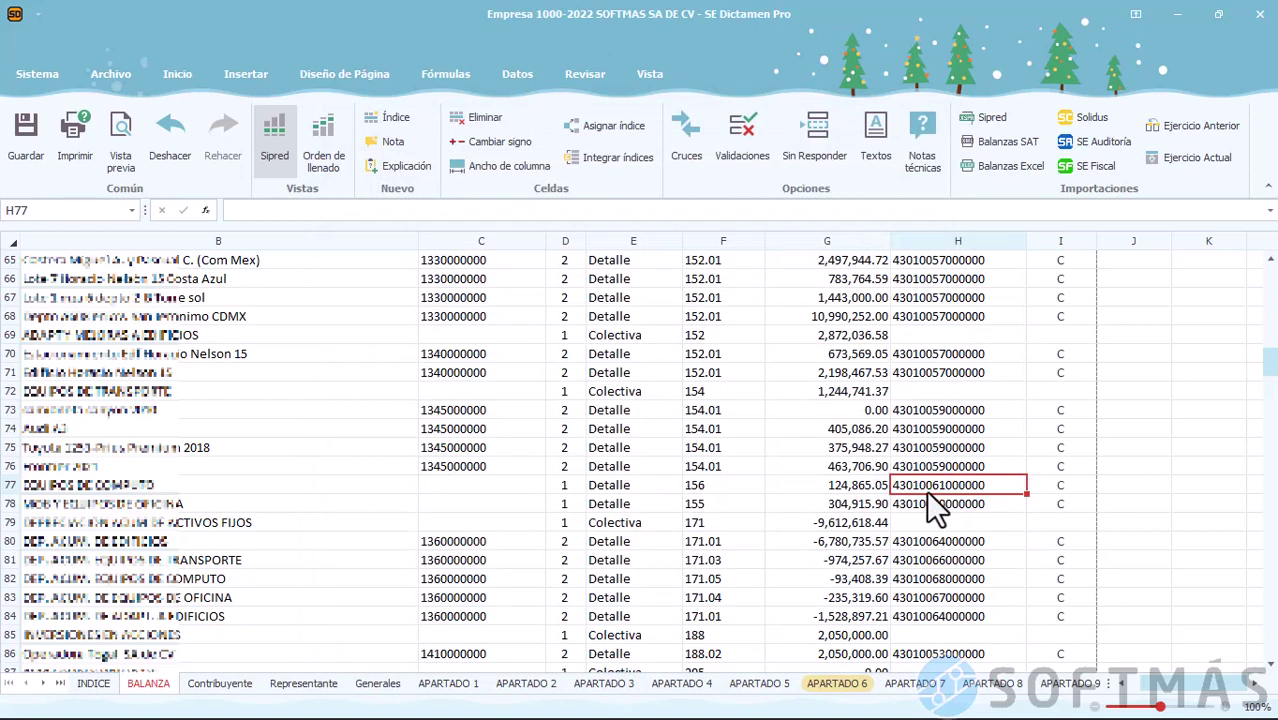
Integrate the indices again from APARTADO 1 and check the 2022 furniture, computer equipment and building depreciation amounts
left_click(450, 683)
left_click_drag(444, 316, 445, 328)
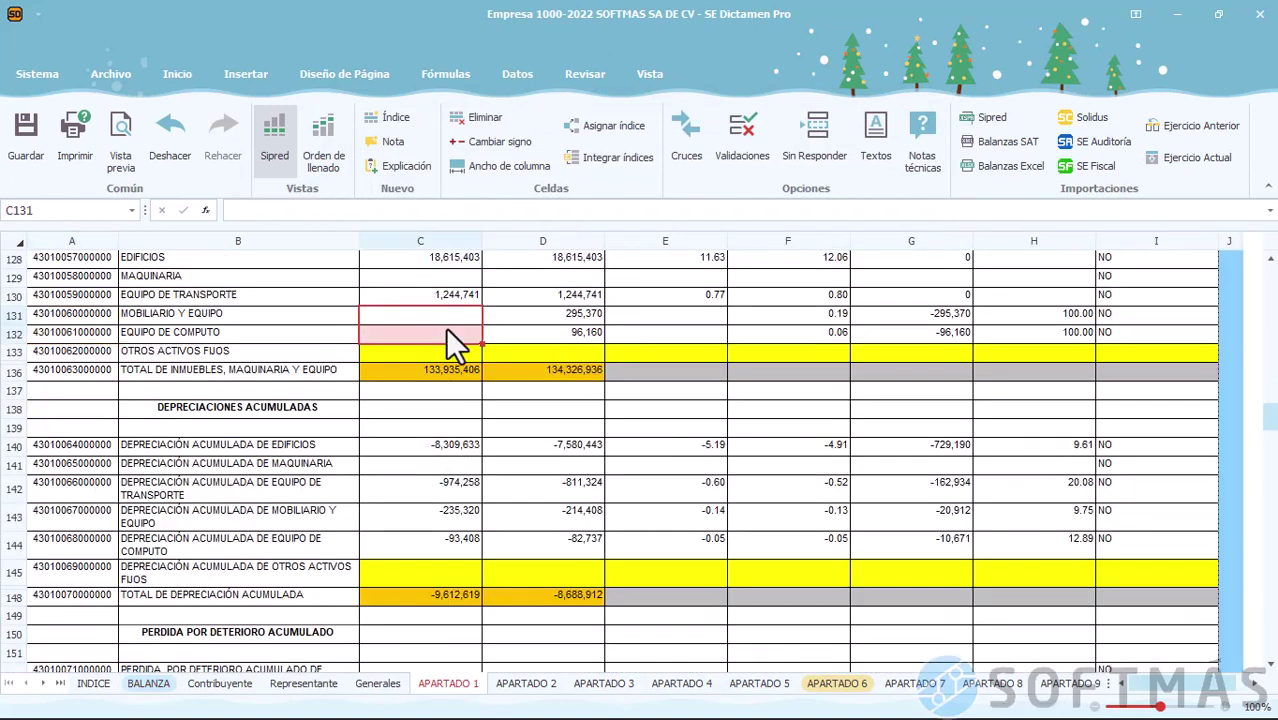
left_click(610, 156)
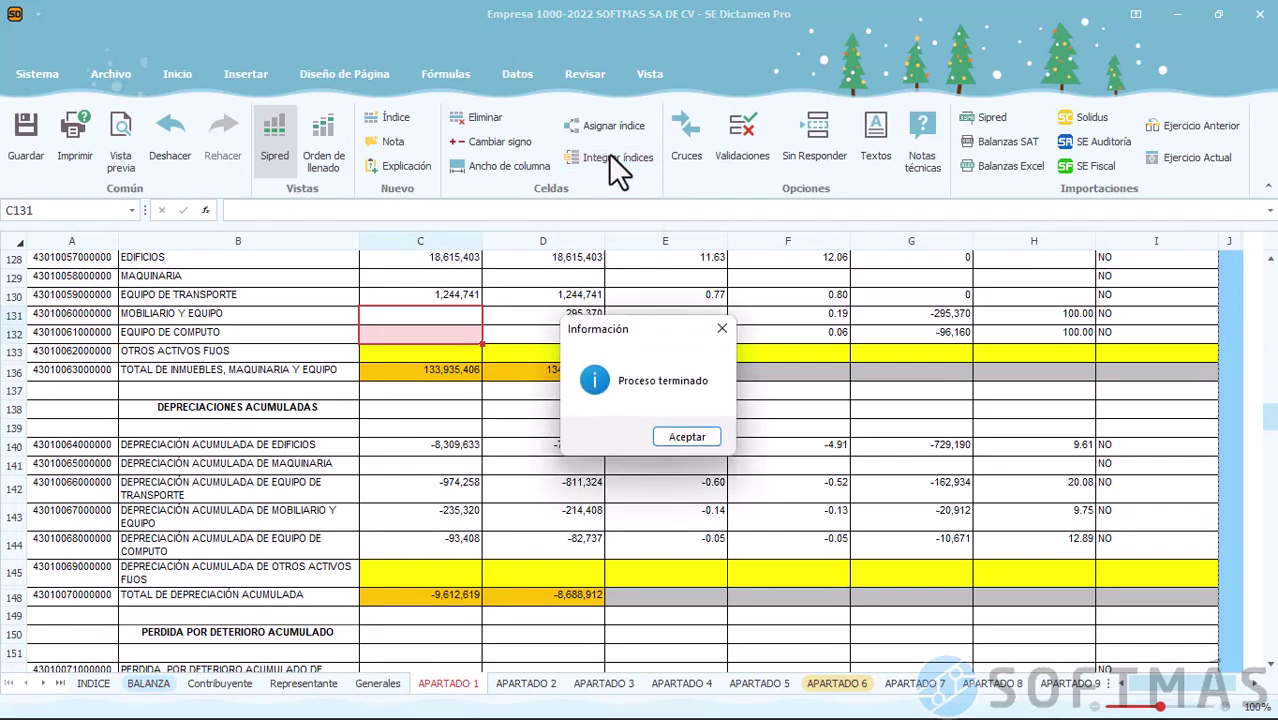
left_click(689, 440)
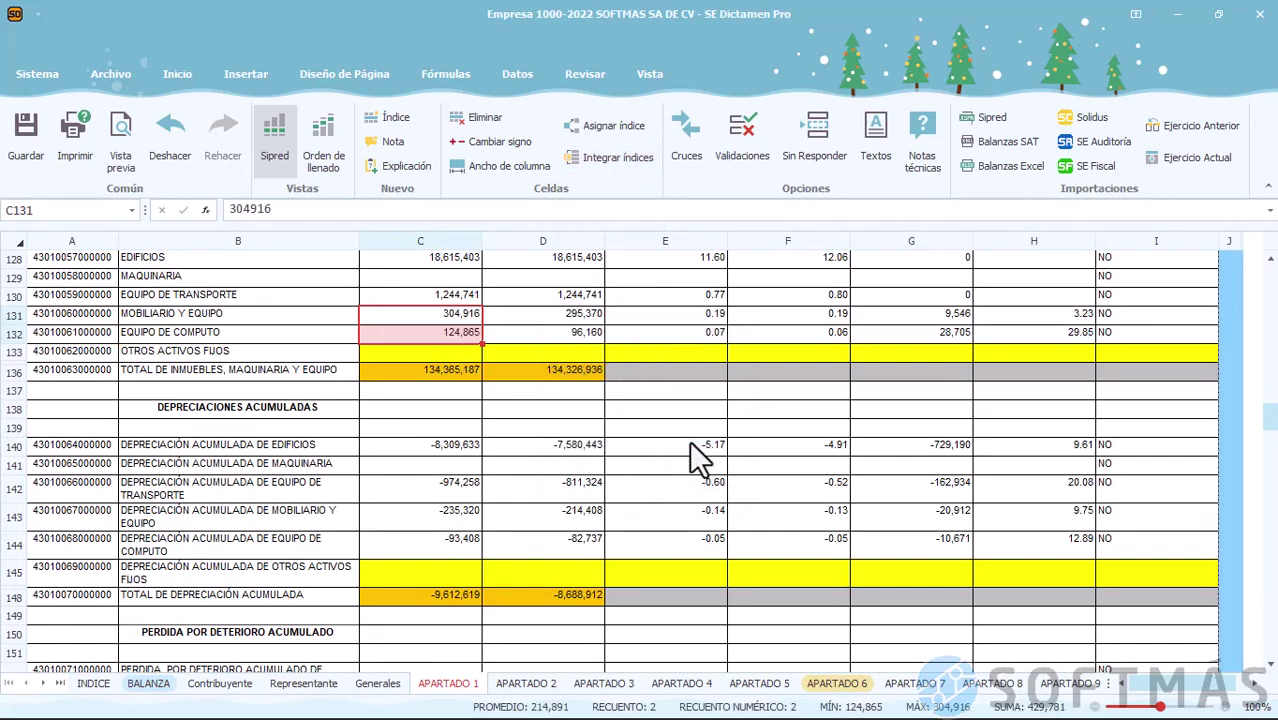
left_click(397, 312)
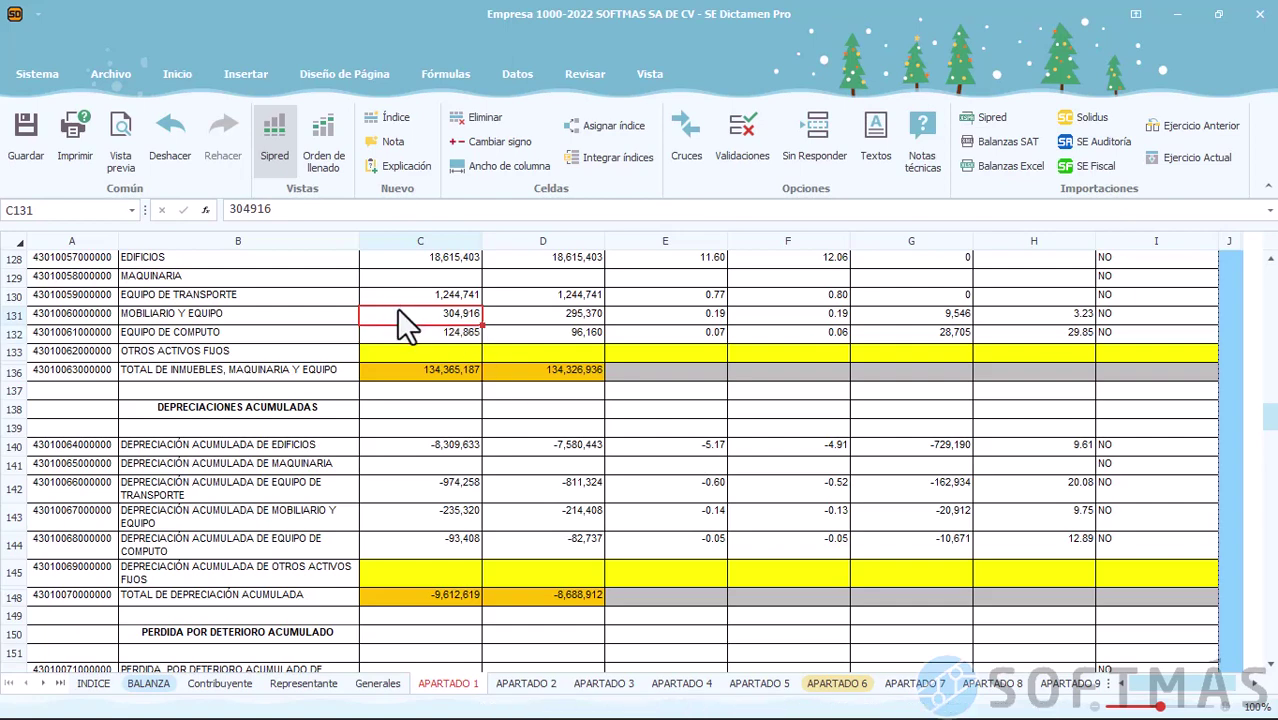
left_click(433, 442)
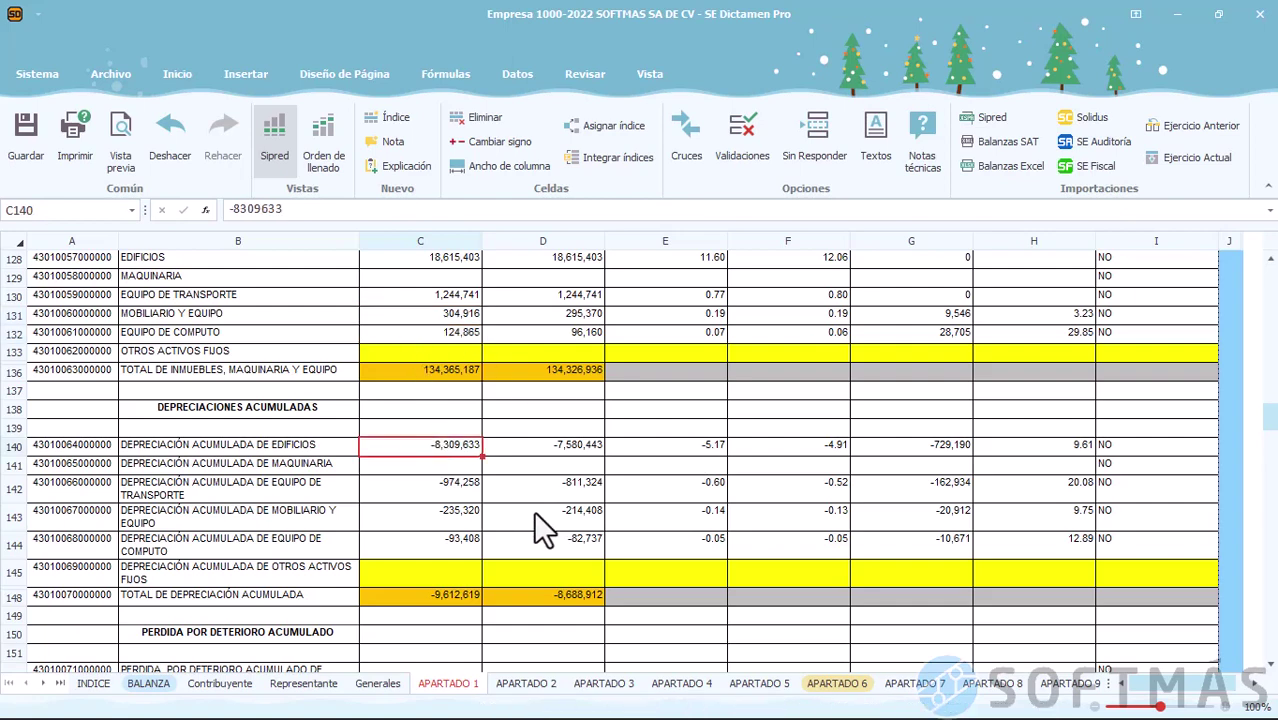
left_click(764, 688)
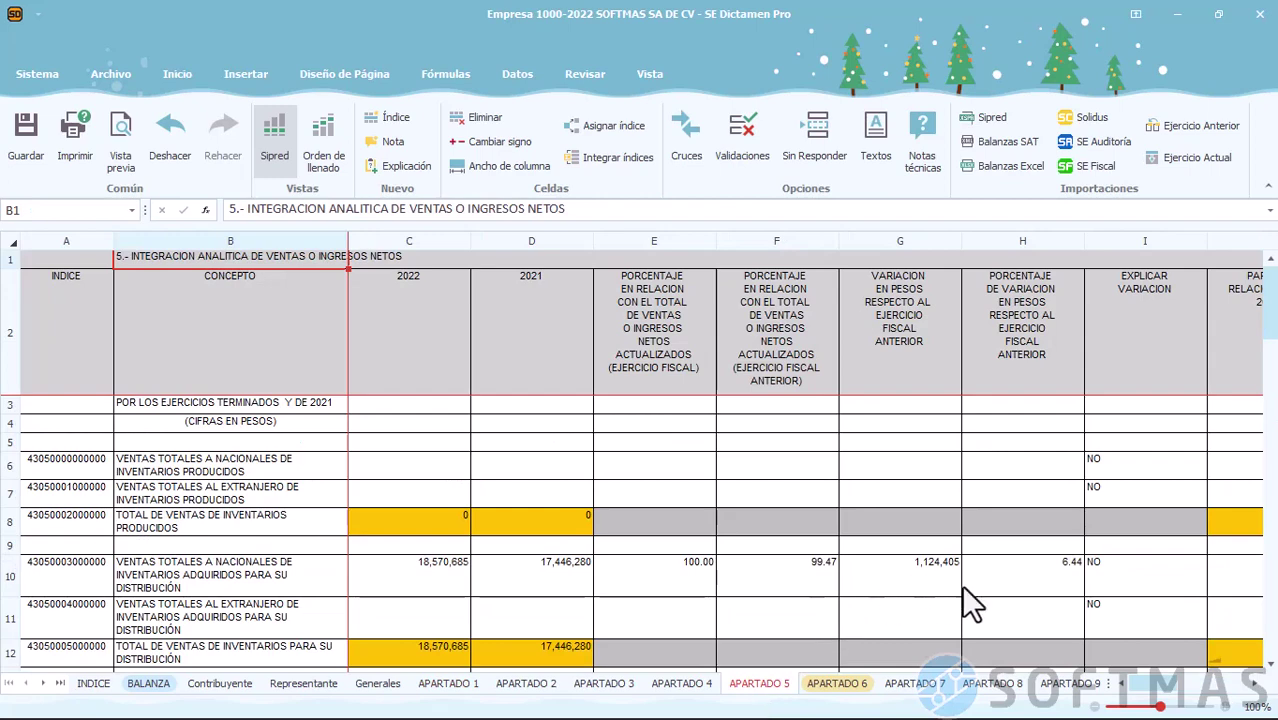
scroll(1266, 672, "down", 5)
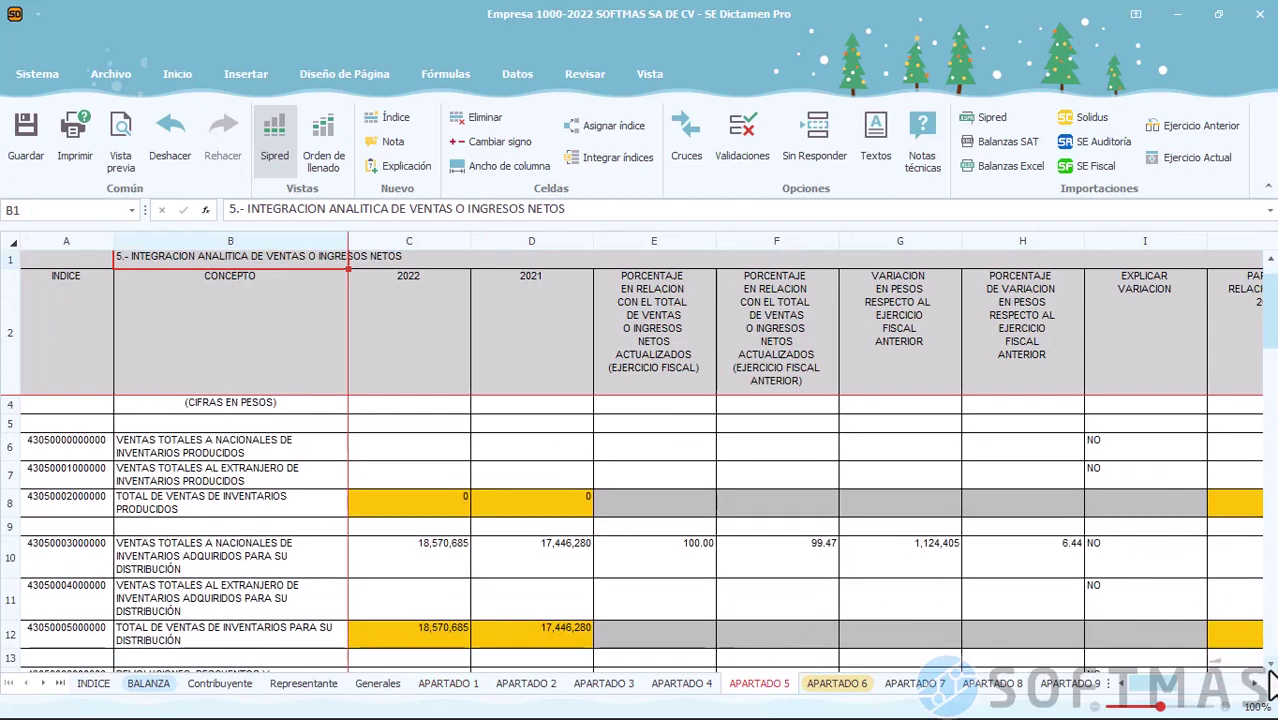
scroll(1270, 680, "down", 7)
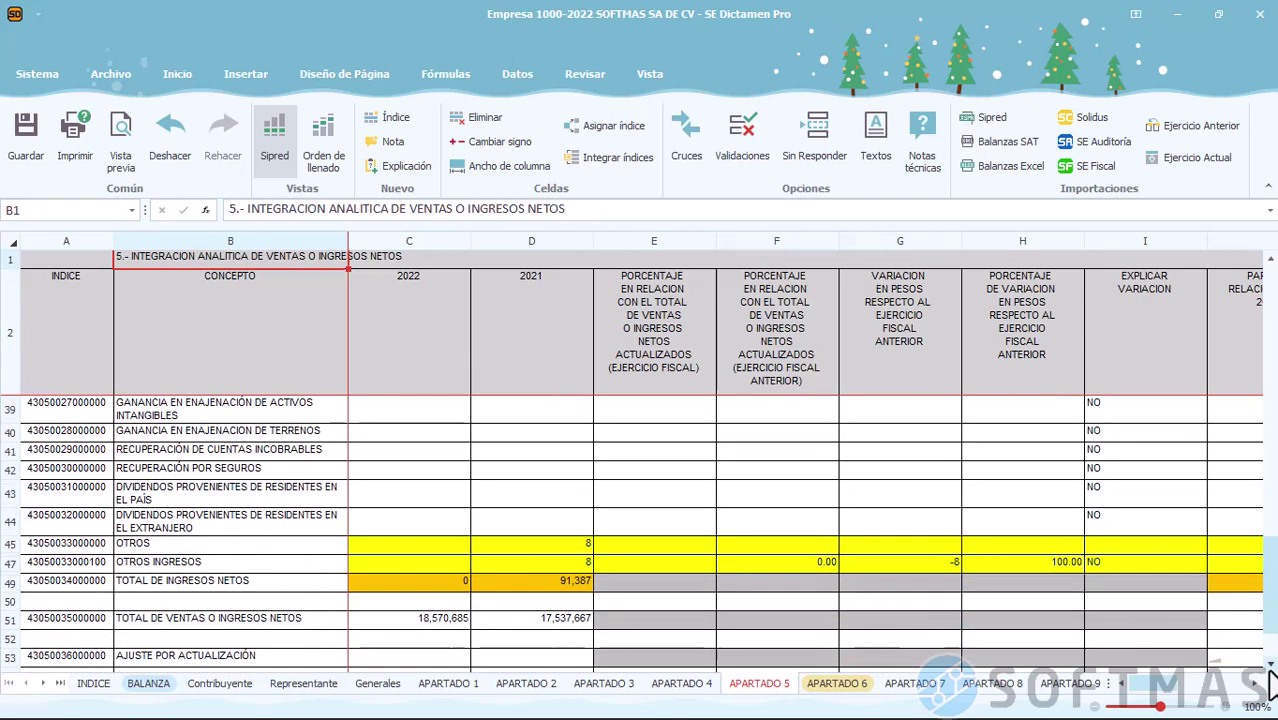
left_click(413, 562)
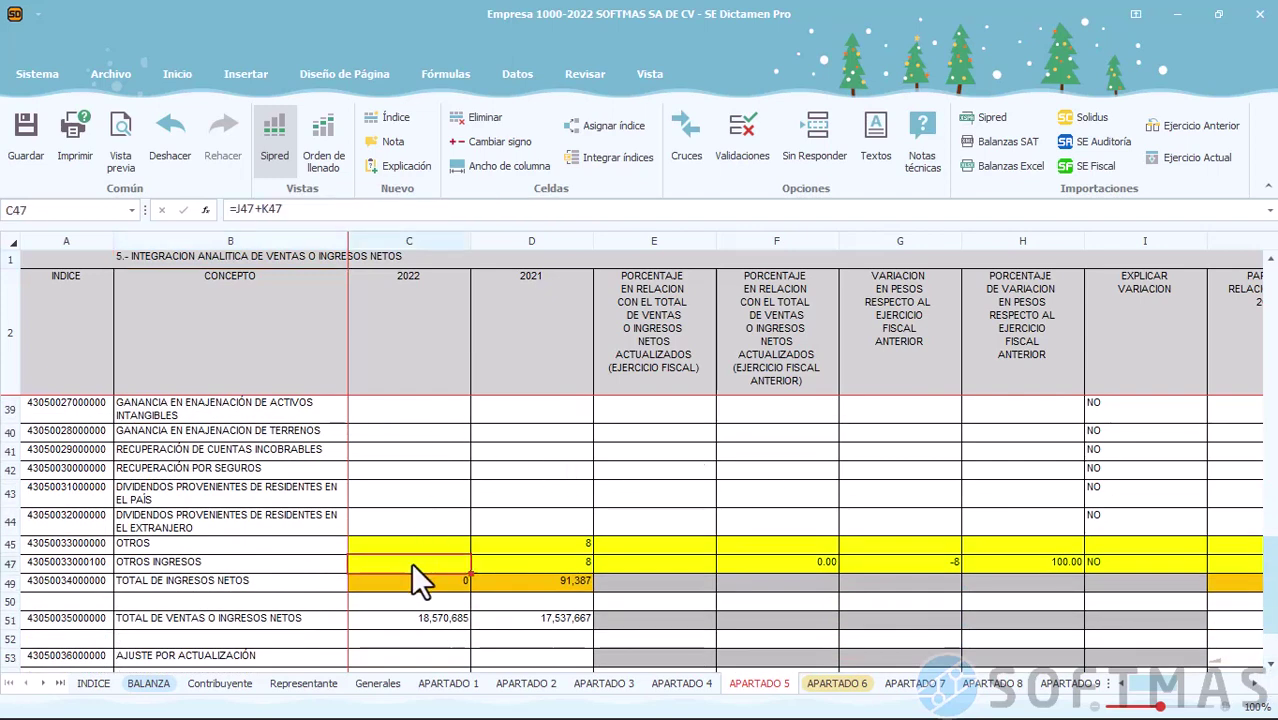
Select the index cell of the other income account in row 154 of BALANZA
left_click(152, 684)
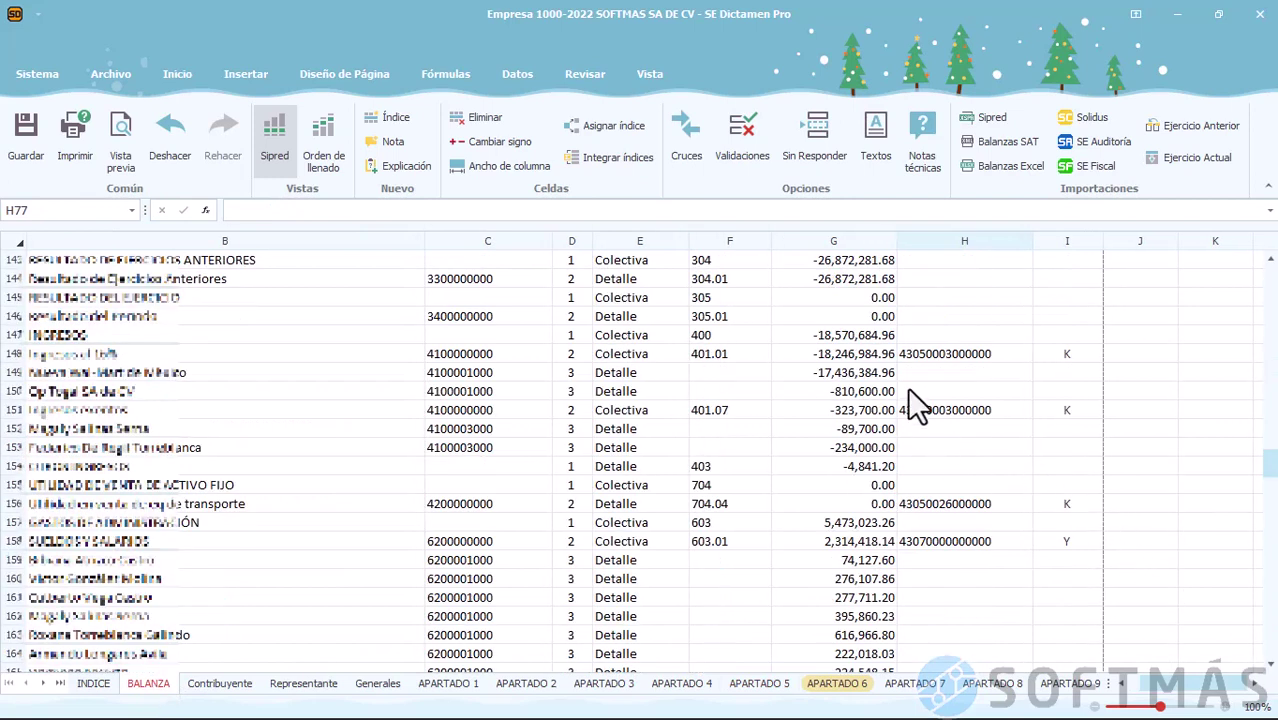
left_click(917, 468)
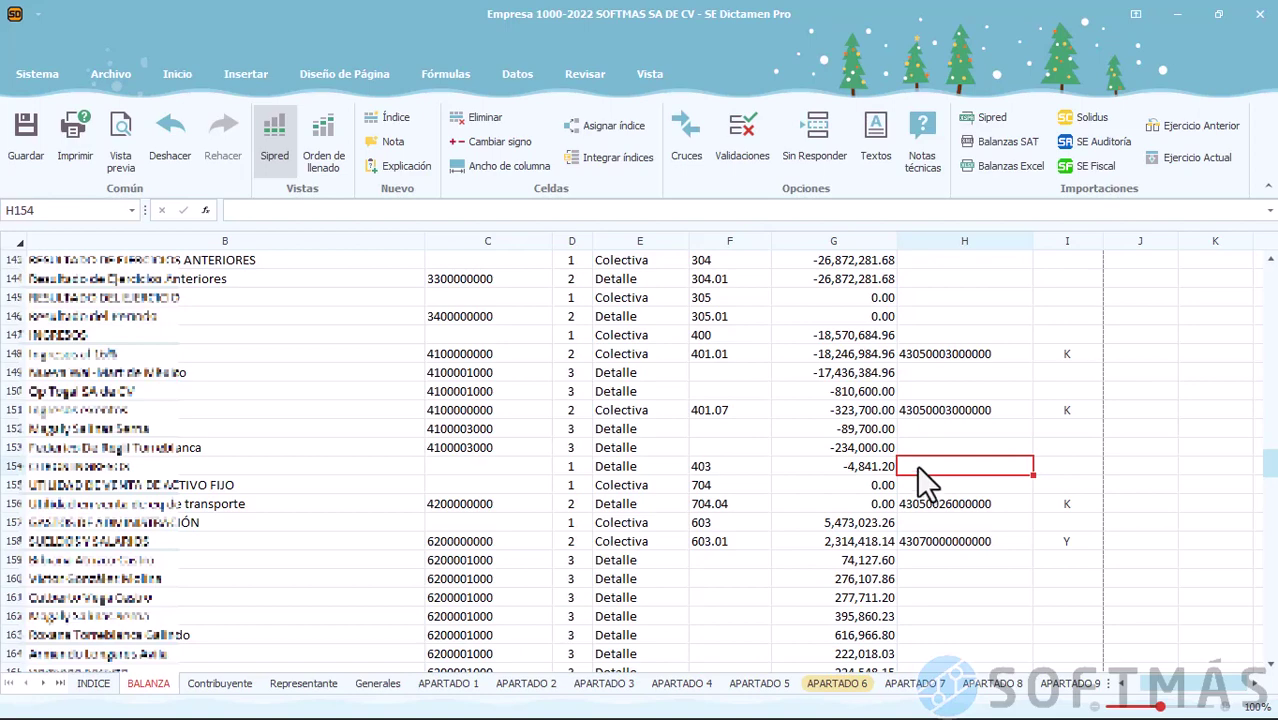
left_click(616, 128)
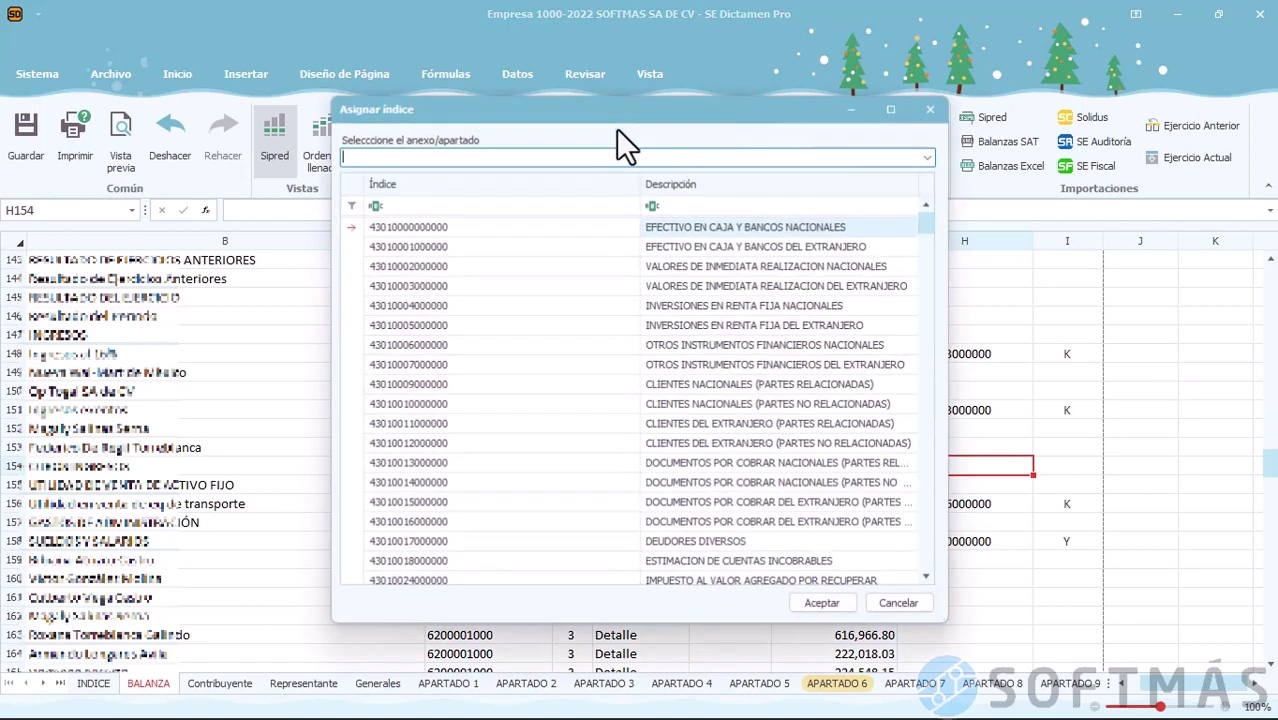
left_click(926, 157)
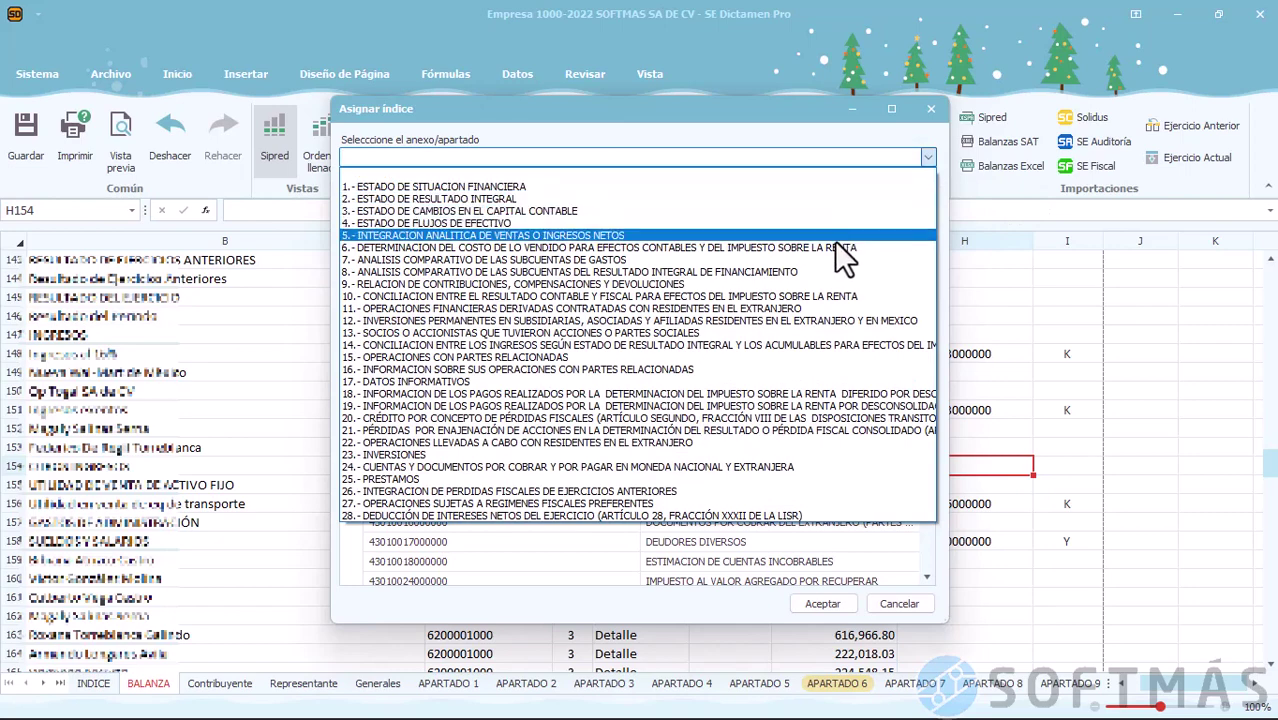
left_click(834, 240)
left_click(658, 364)
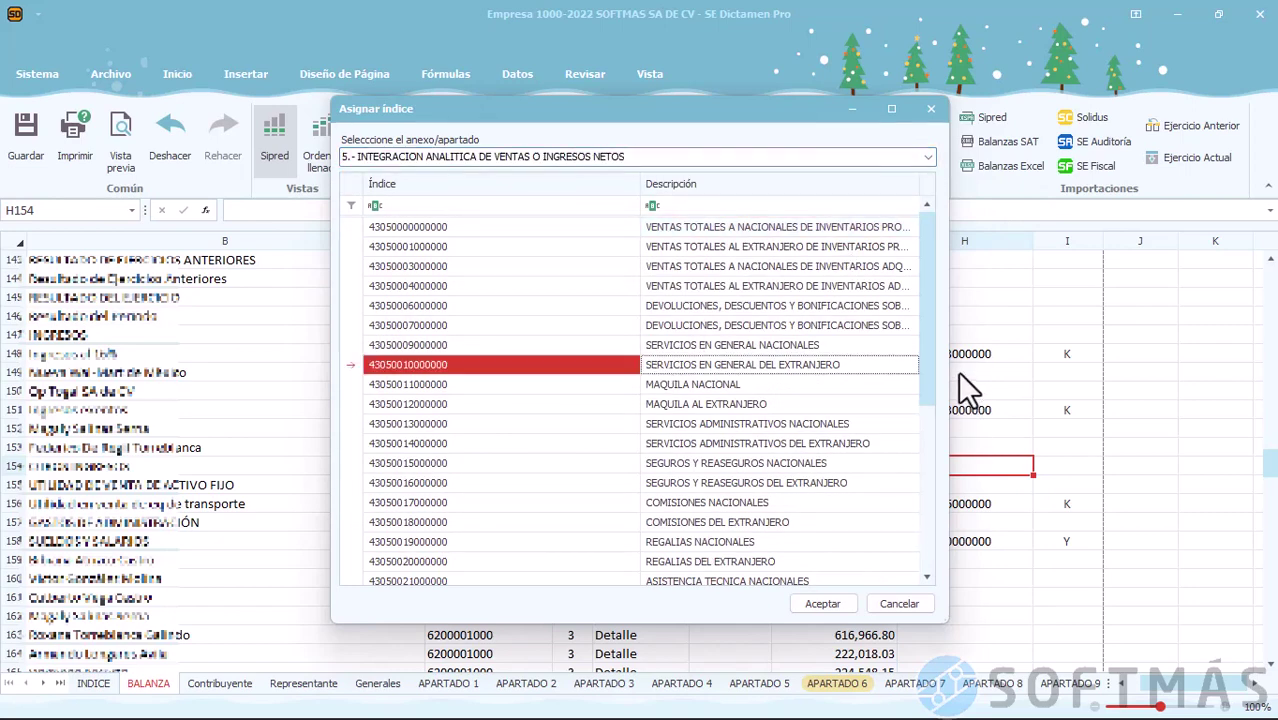
left_click_drag(931, 370, 938, 544)
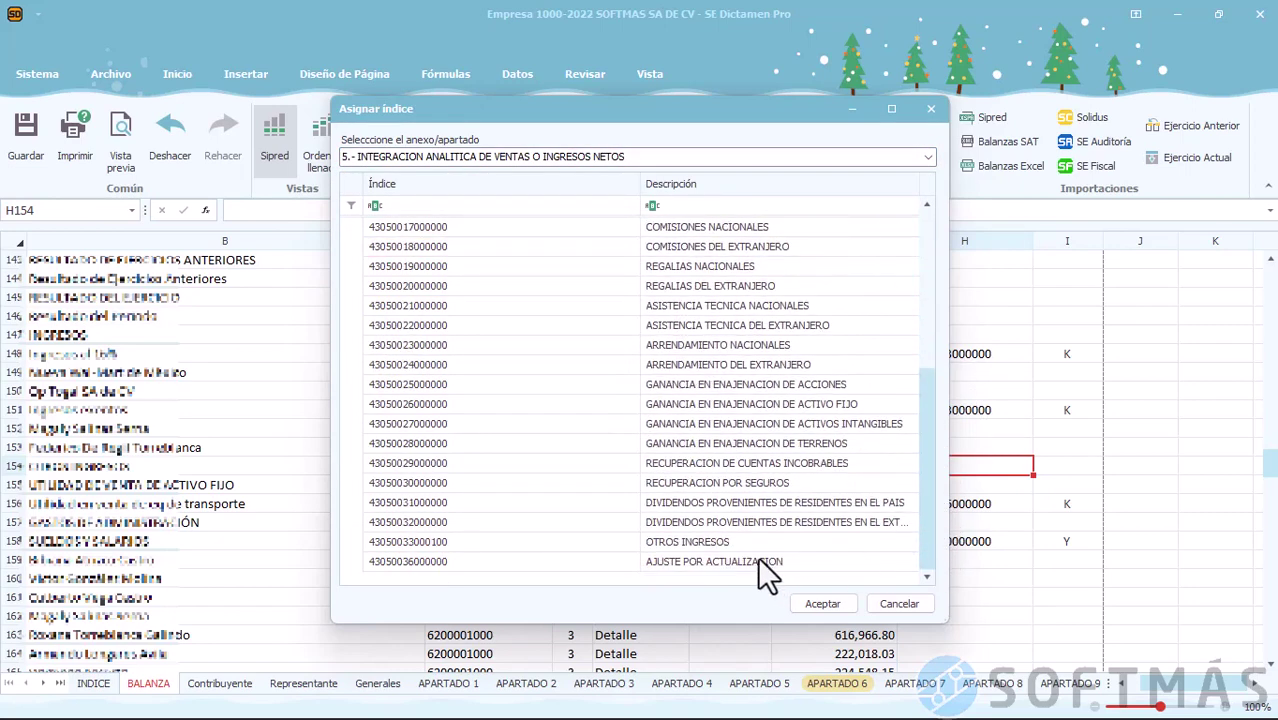
left_click(718, 541)
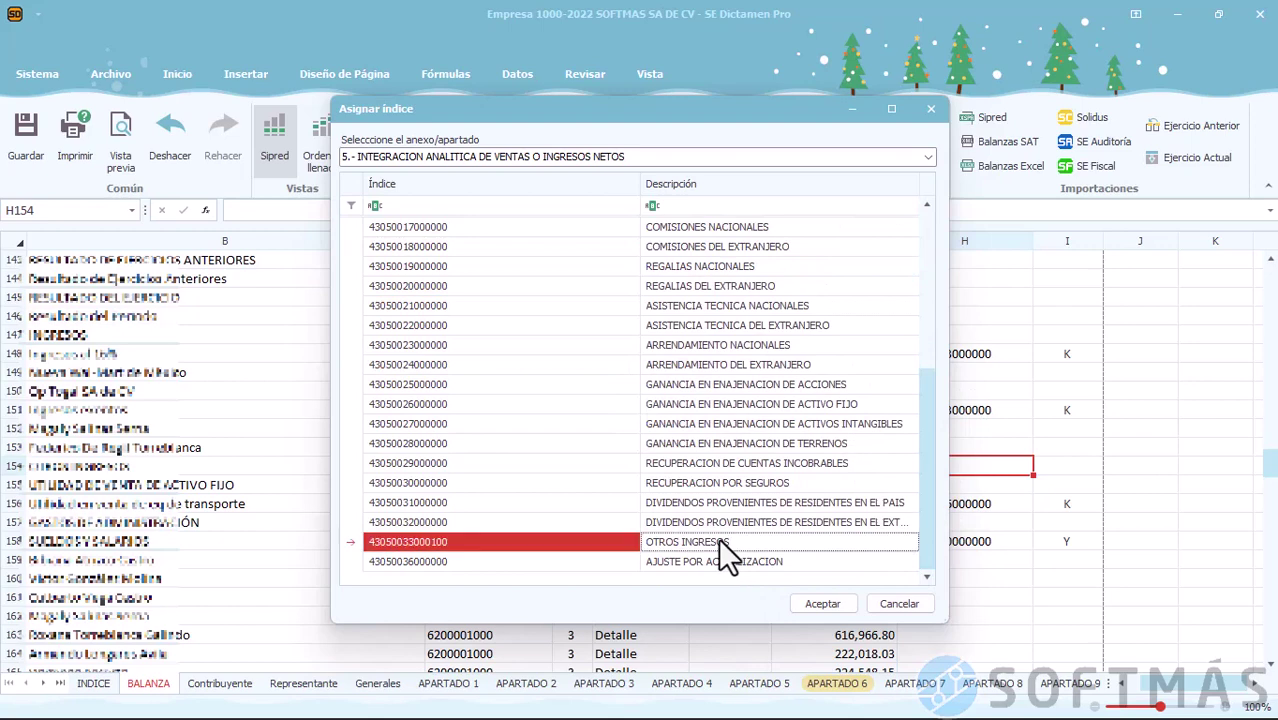
left_click(817, 610)
left_click(1075, 468)
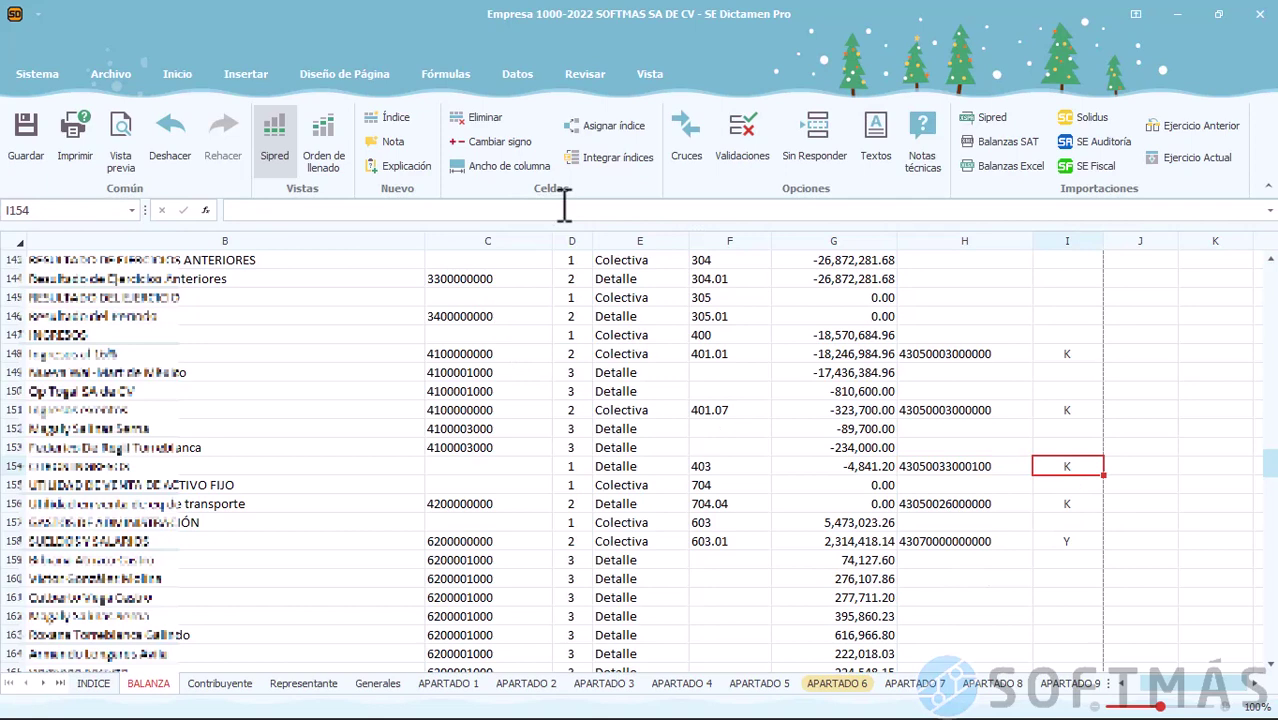
Integrate the assigned indices into the apartados and save the file after checking APARTADO 5
left_click(605, 163)
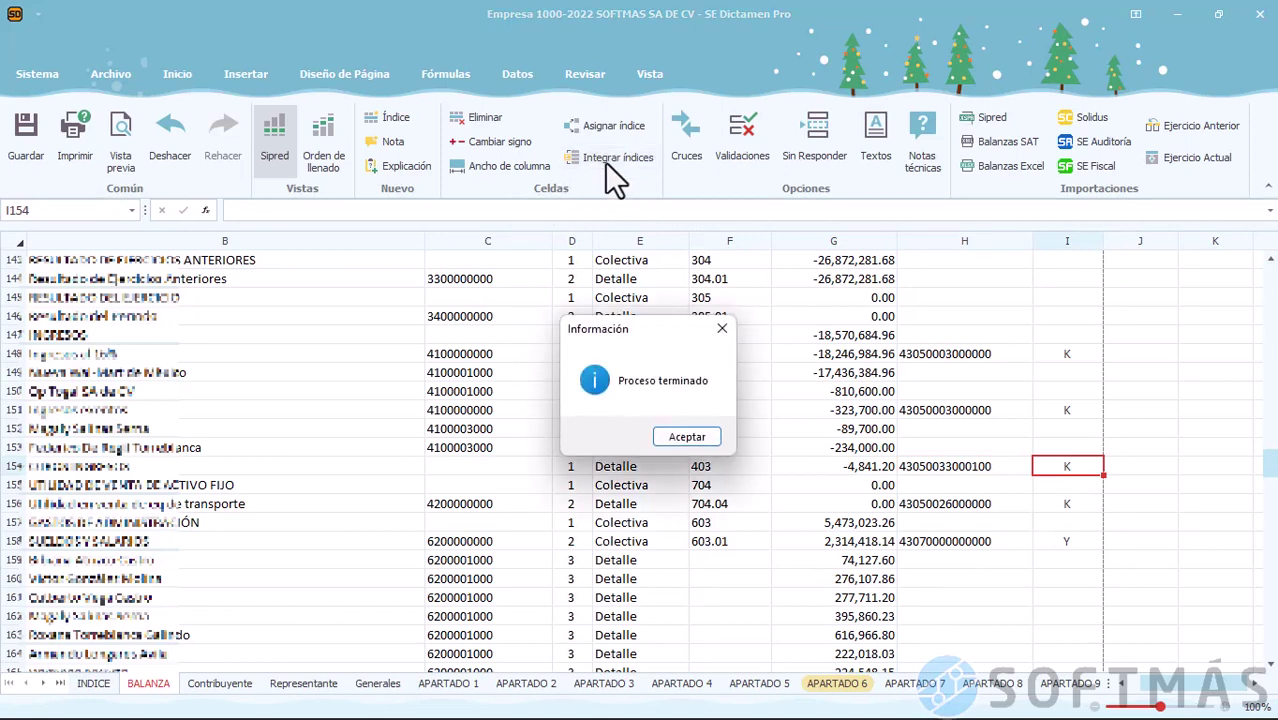
left_click(687, 437)
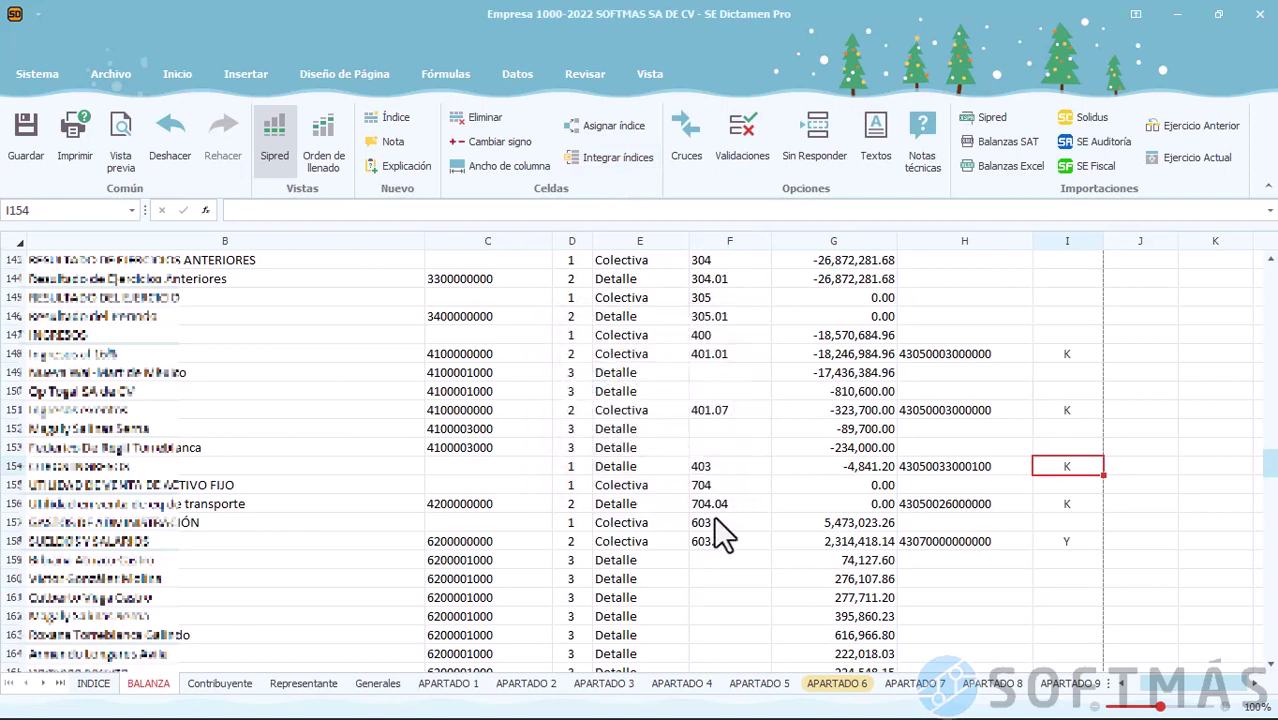
left_click(758, 683)
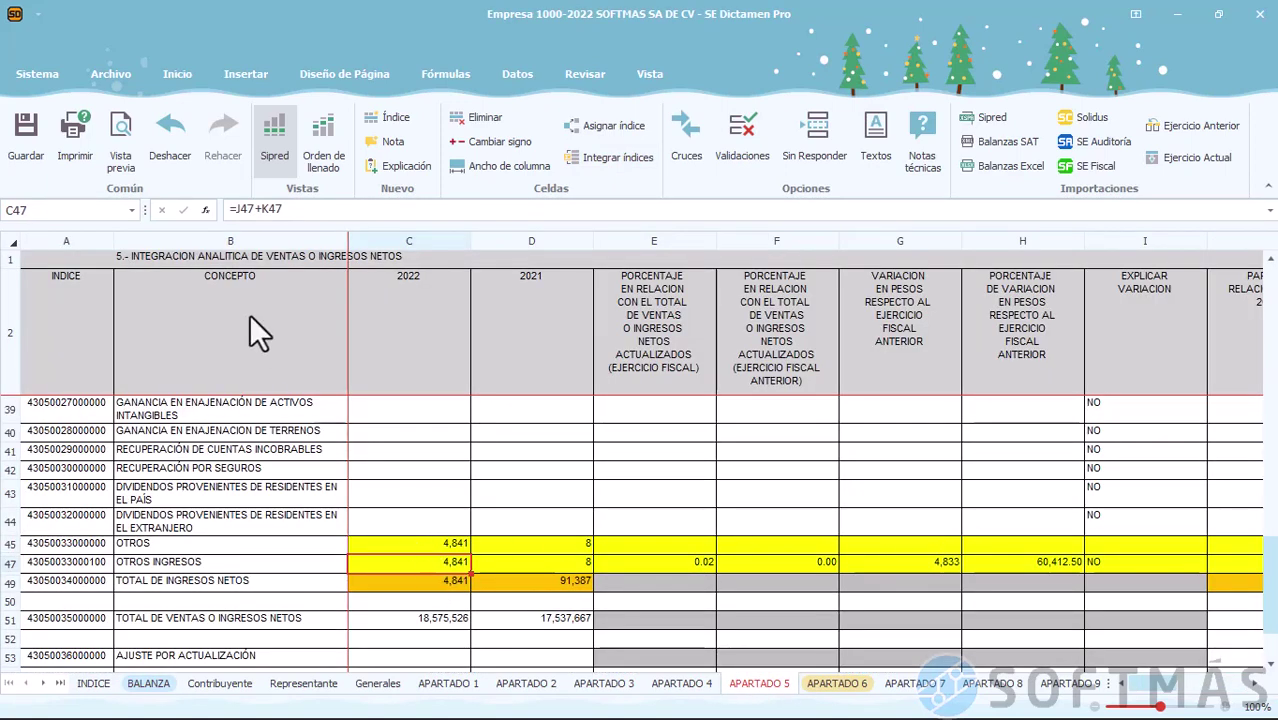
left_click(28, 132)
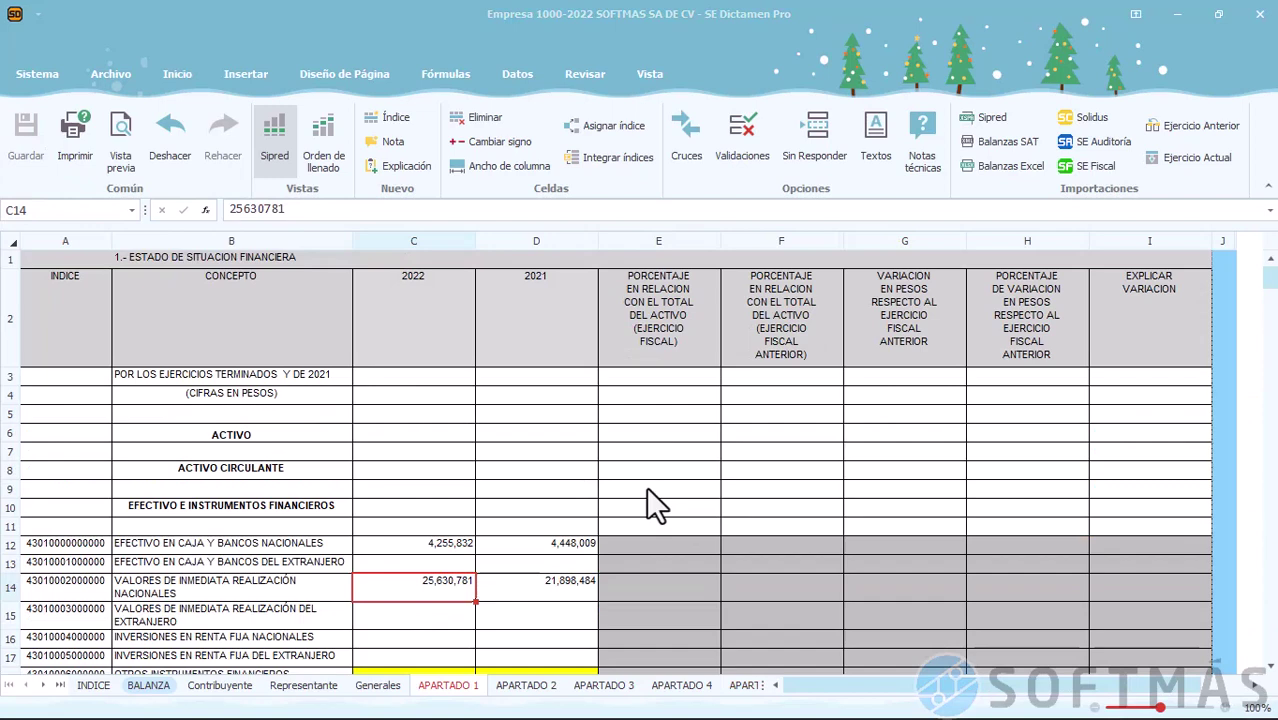
Review the asset section of APARTADO 1 down to the 2022 TOTAL DEL ACTIVO cell
scroll(647, 490, "down", 5)
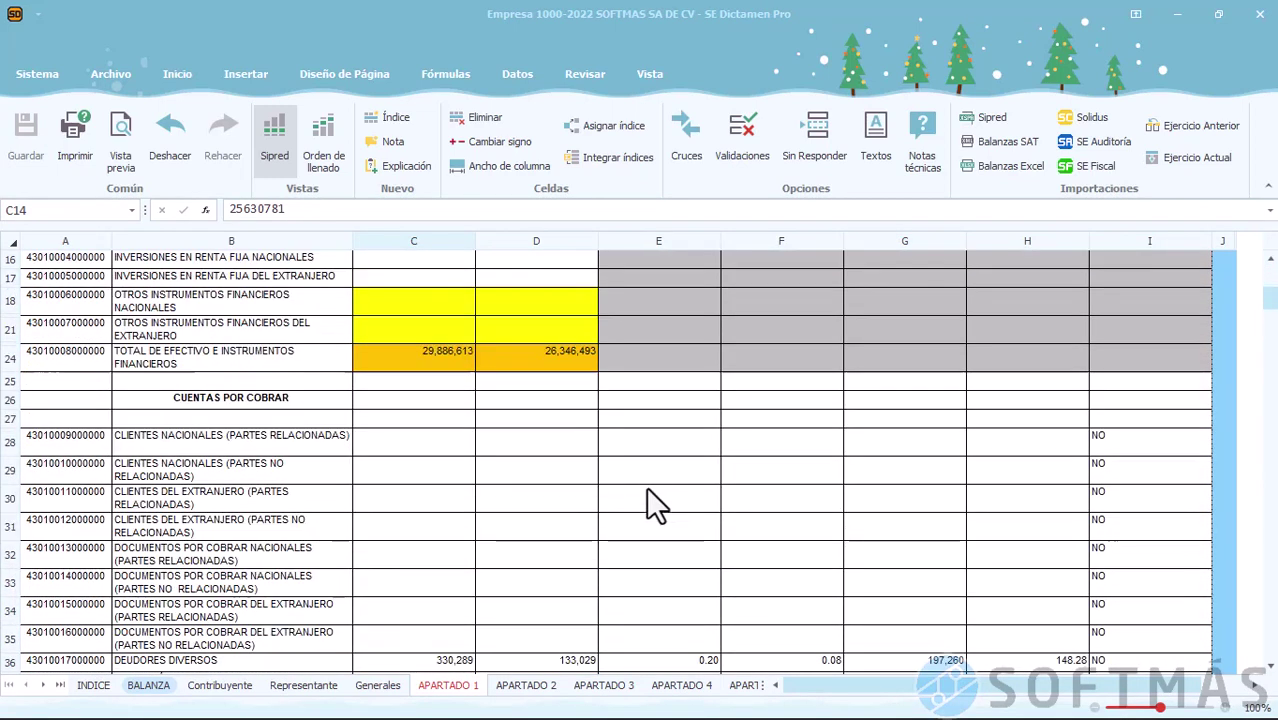
scroll(646, 486, "down", 5)
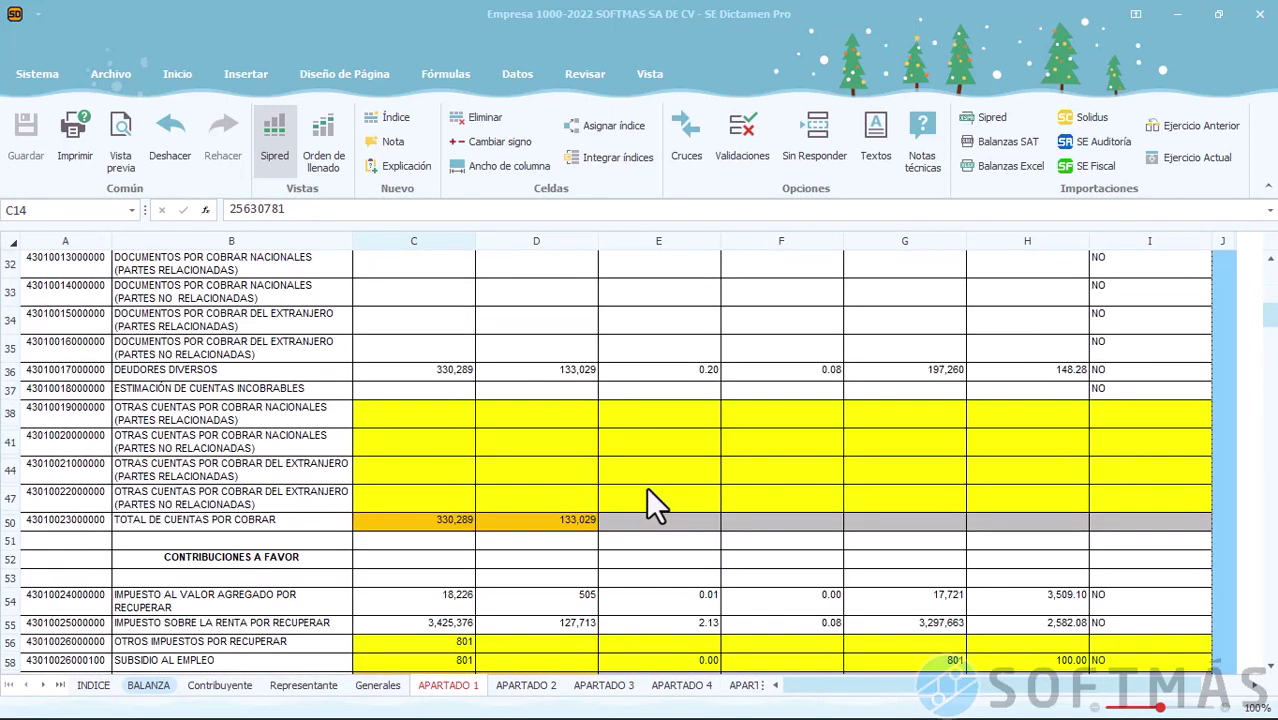
scroll(646, 488, "down", 10)
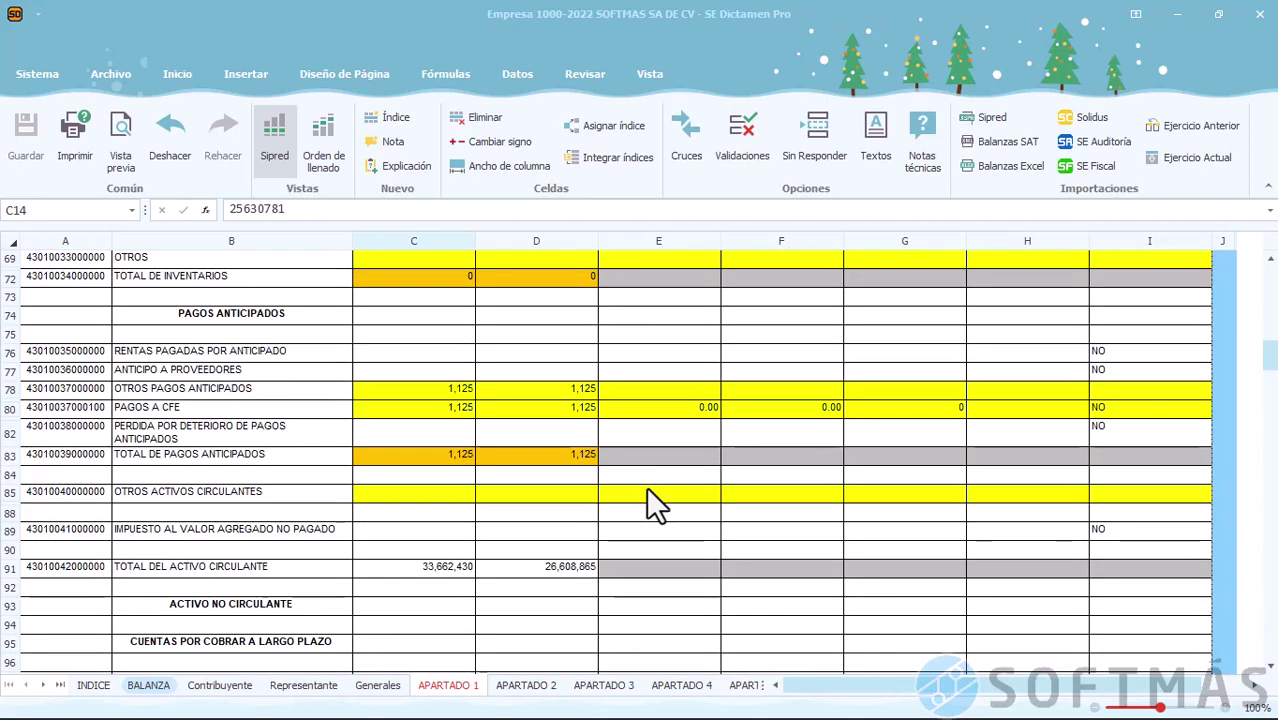
scroll(646, 490, "down", 8)
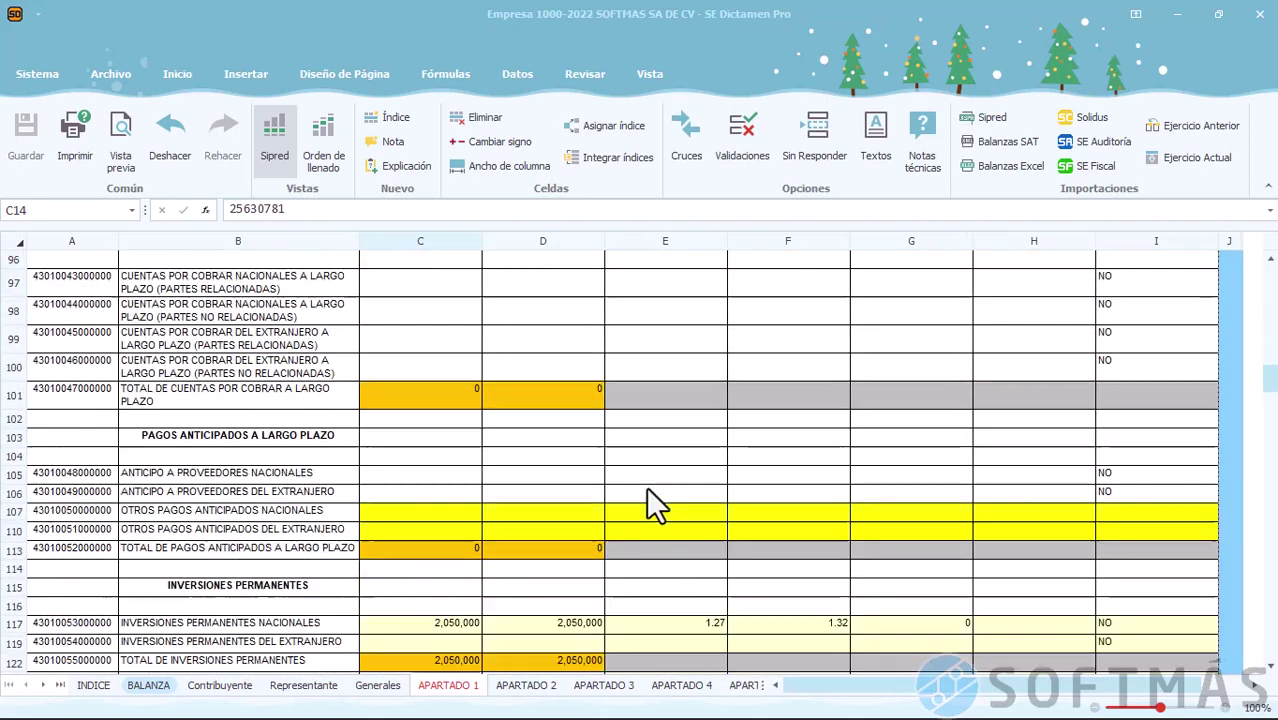
scroll(646, 490, "down", 10)
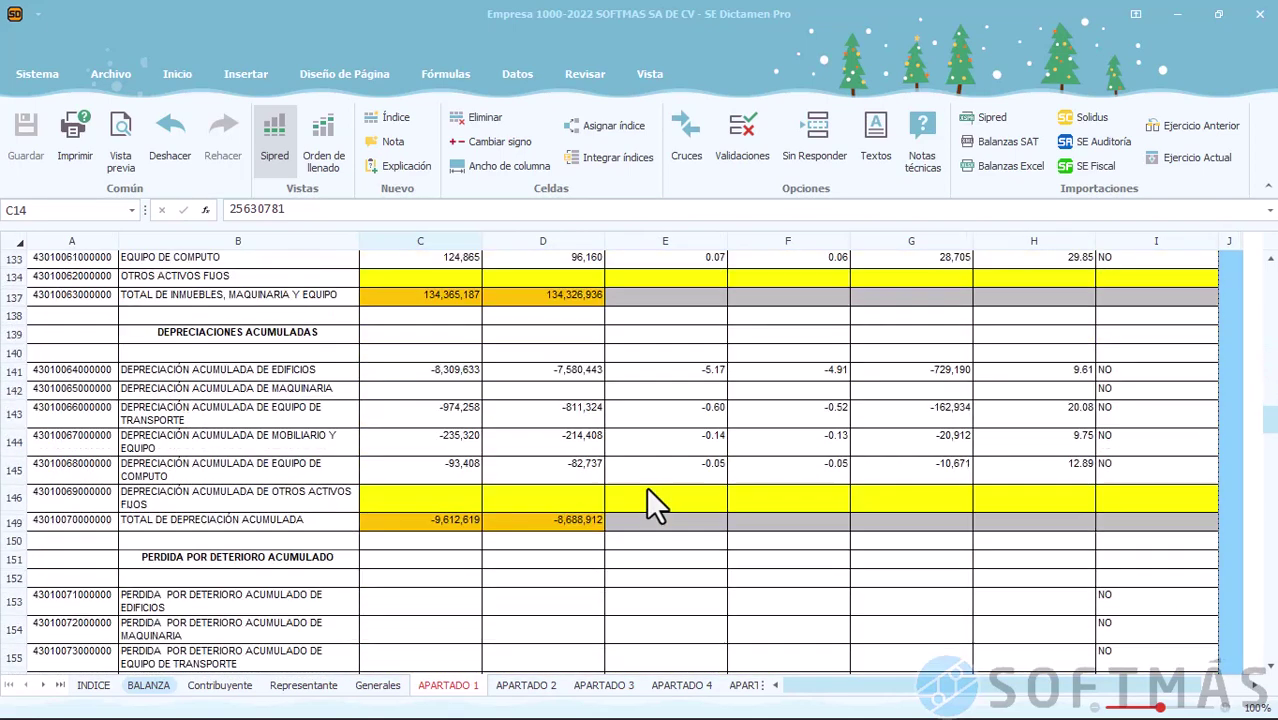
scroll(646, 490, "down", 12)
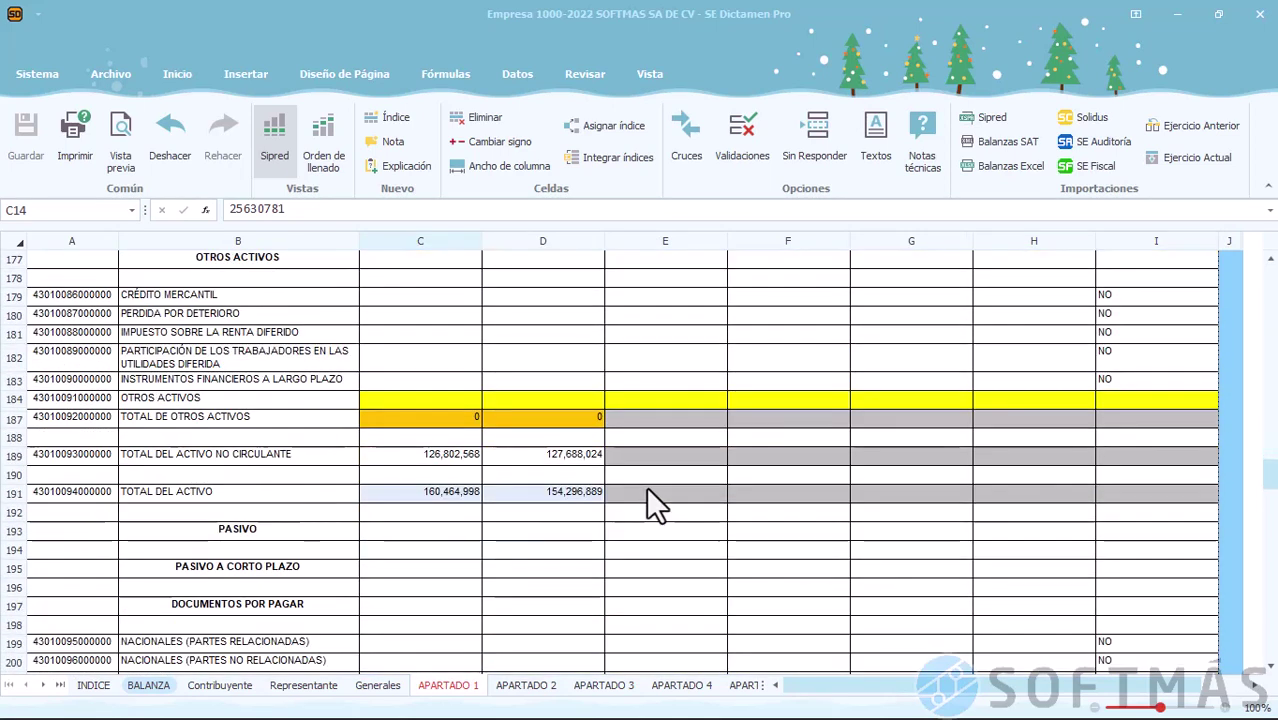
scroll(646, 486, "down", 1)
left_click(432, 443)
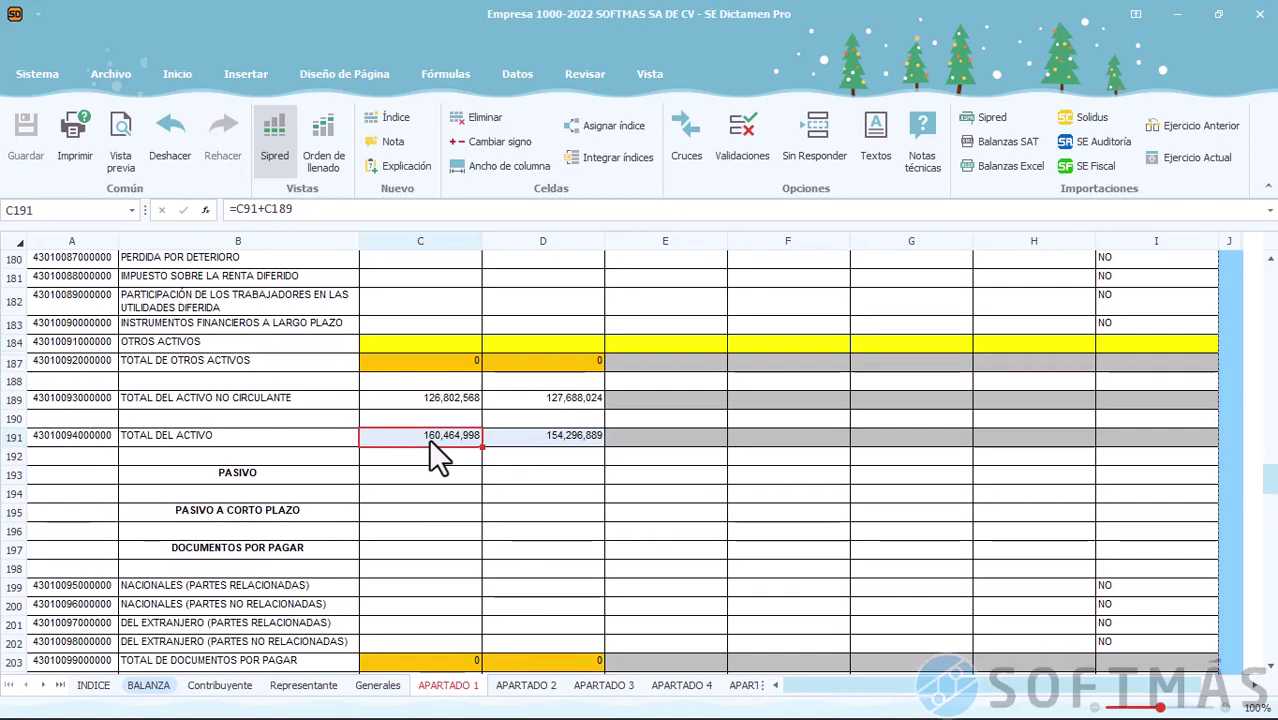
Review the liabilities and equity of APARTADO 1, examining TOTAL DEL PASIVO Y DEL CAPITAL CONTABLE for 2022 and 2021
scroll(430, 444, "down", 11)
scroll(430, 442, "down", 20)
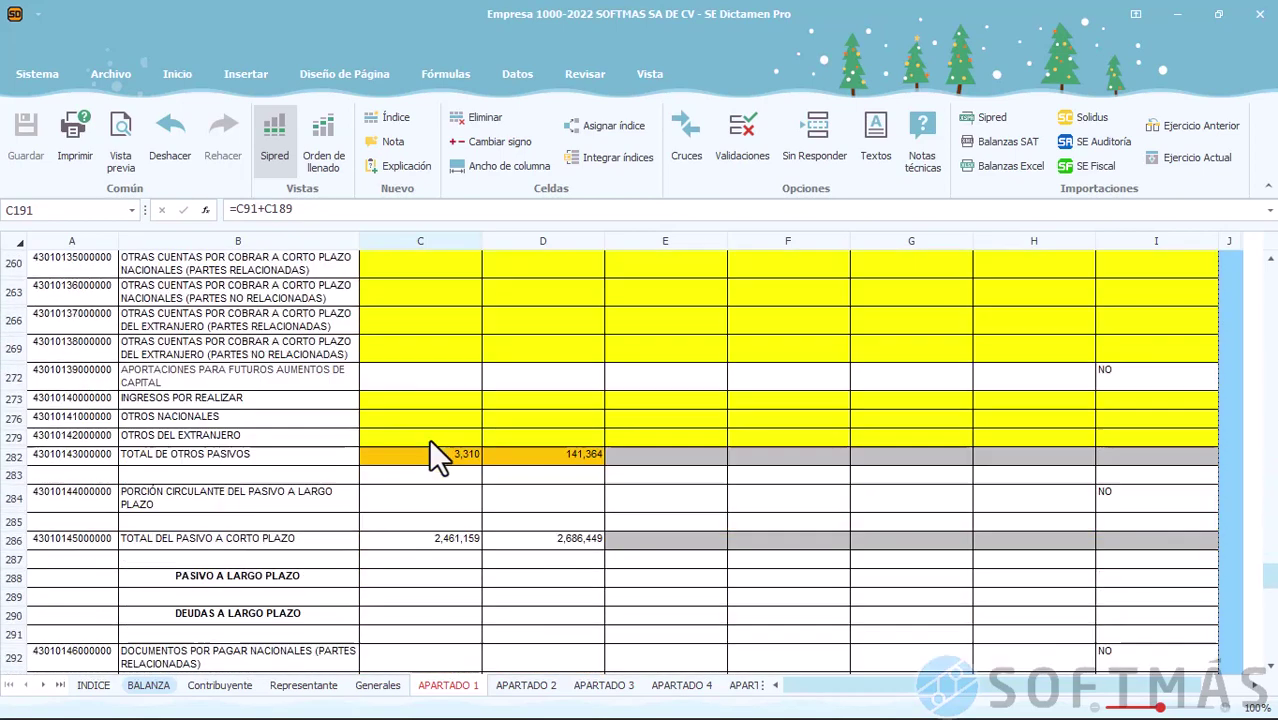
scroll(430, 442, "down", 8)
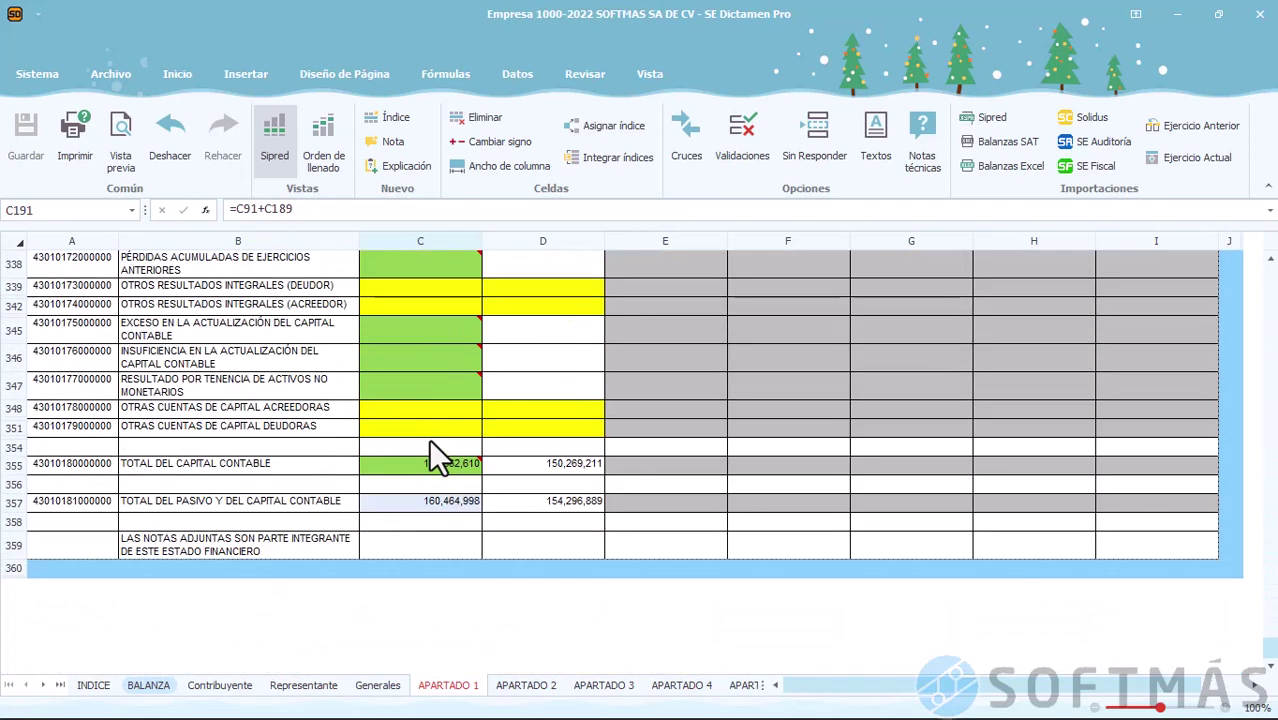
left_click(434, 505)
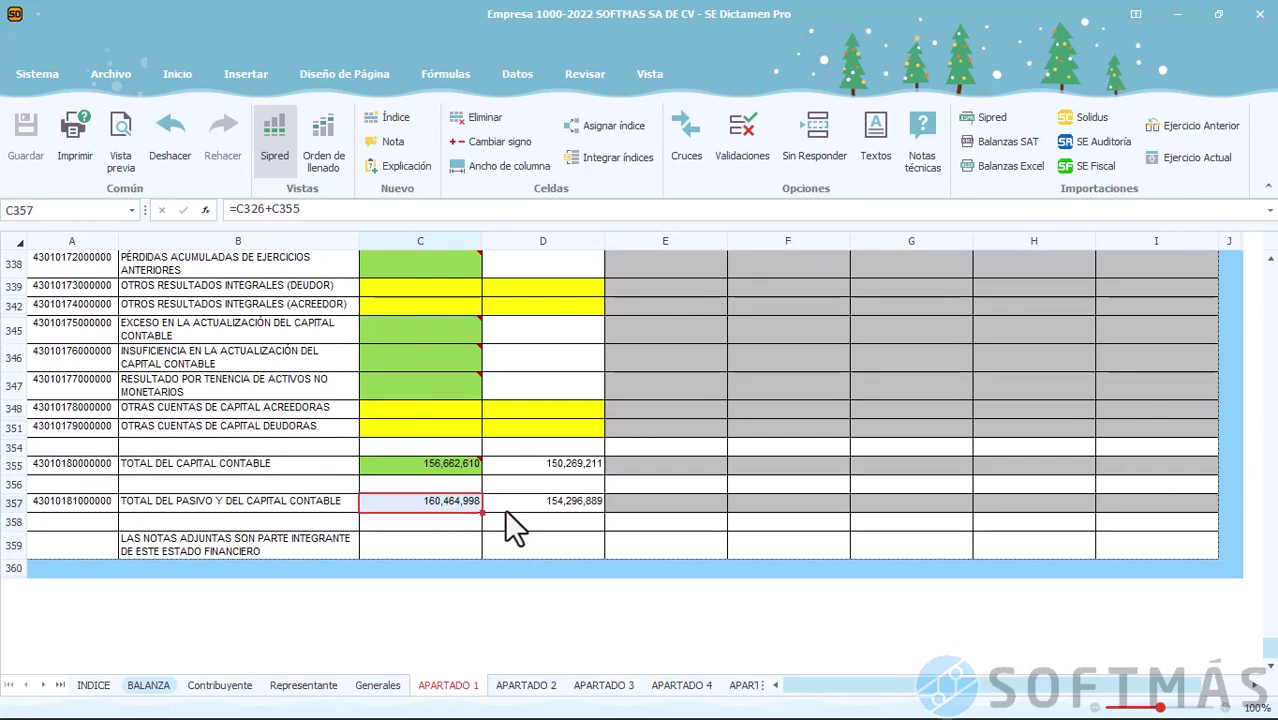
left_click(550, 505)
left_click(442, 505)
scroll(442, 505, "up", 4)
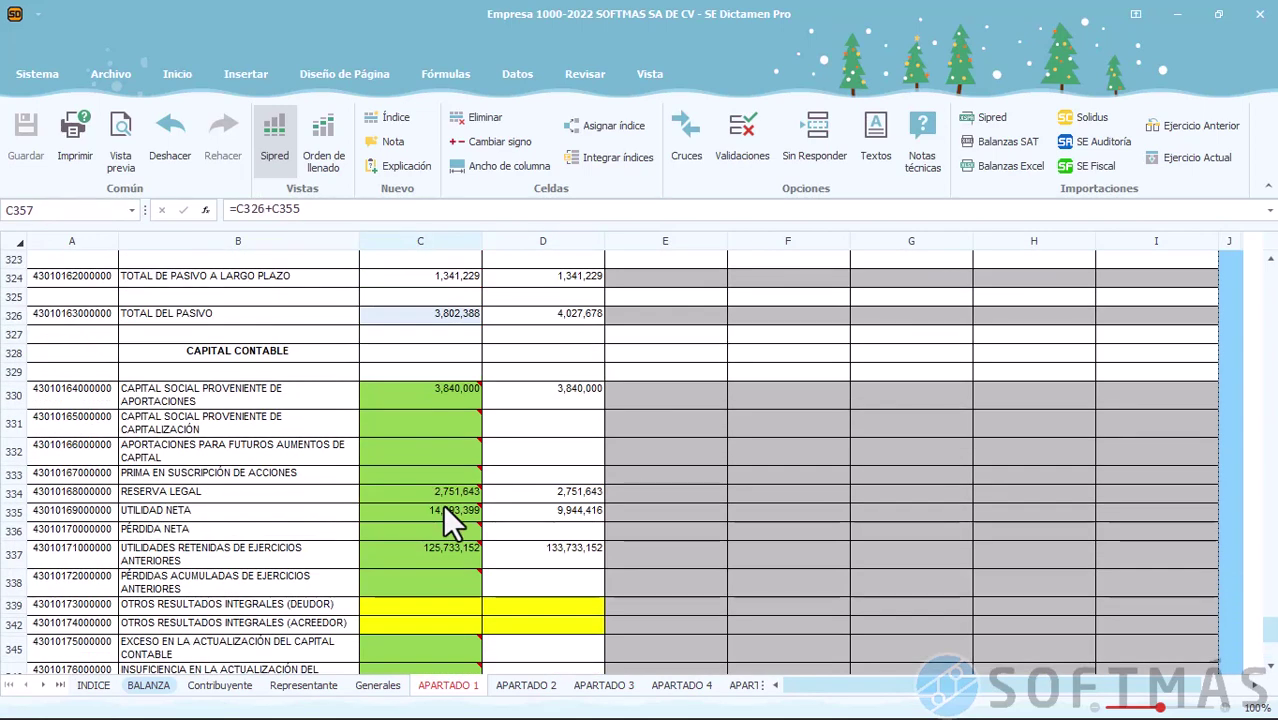
key("ctrl+Home")
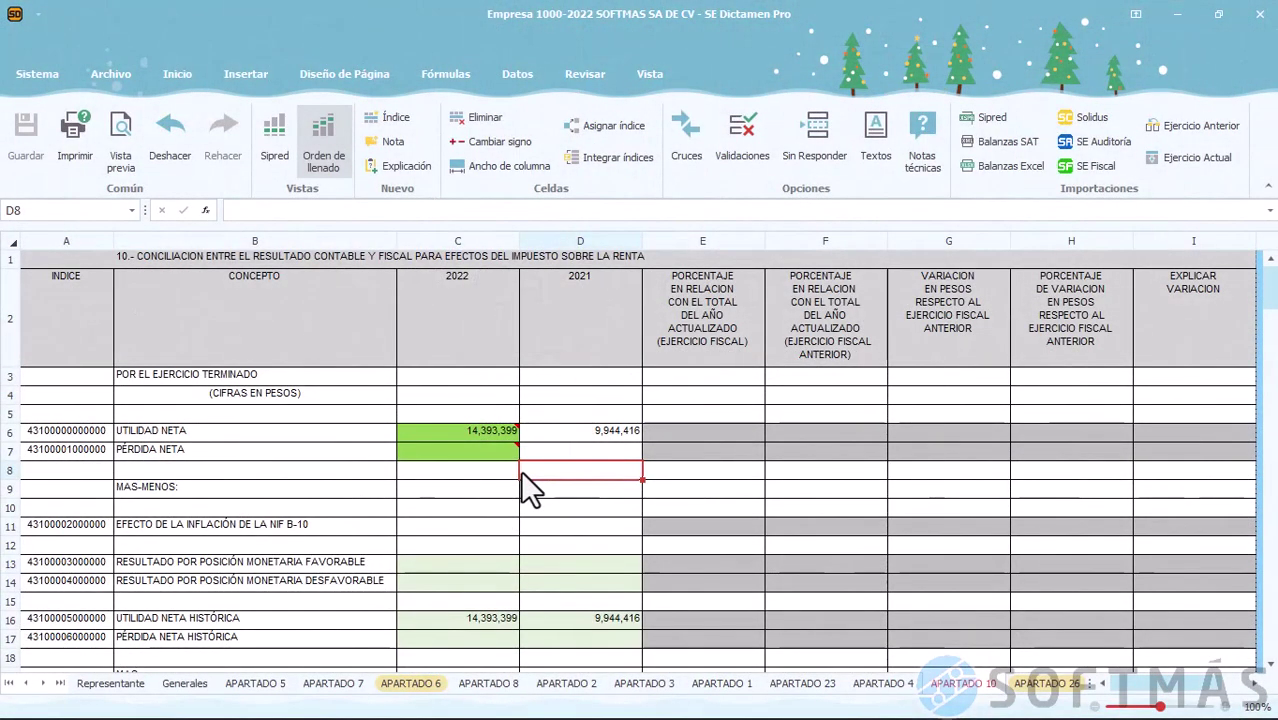
Enter 120000 as the 2022 PTU PAGADA EN EL EJERCICIO in cell C41 of APARTADO 10
scroll(520, 470, "down", 1)
scroll(530, 485, "down", 4)
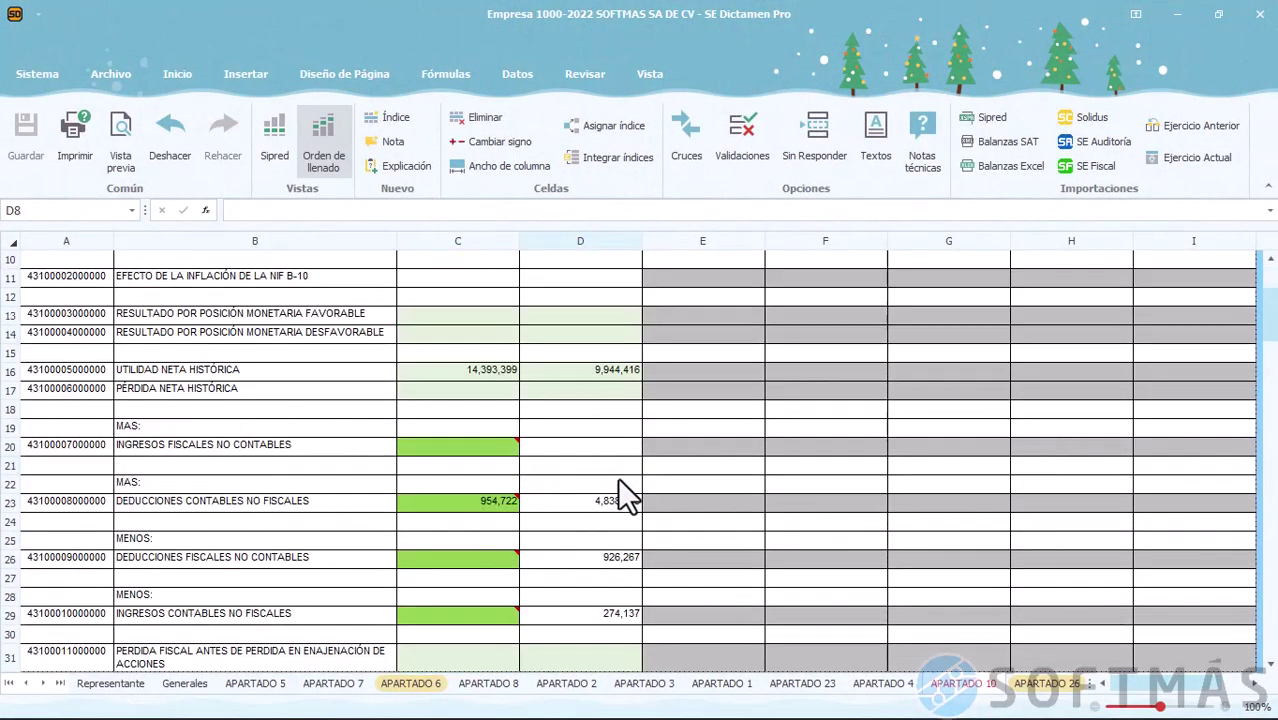
left_click(630, 478)
scroll(636, 480, "down", 4)
scroll(633, 464, "down", 1)
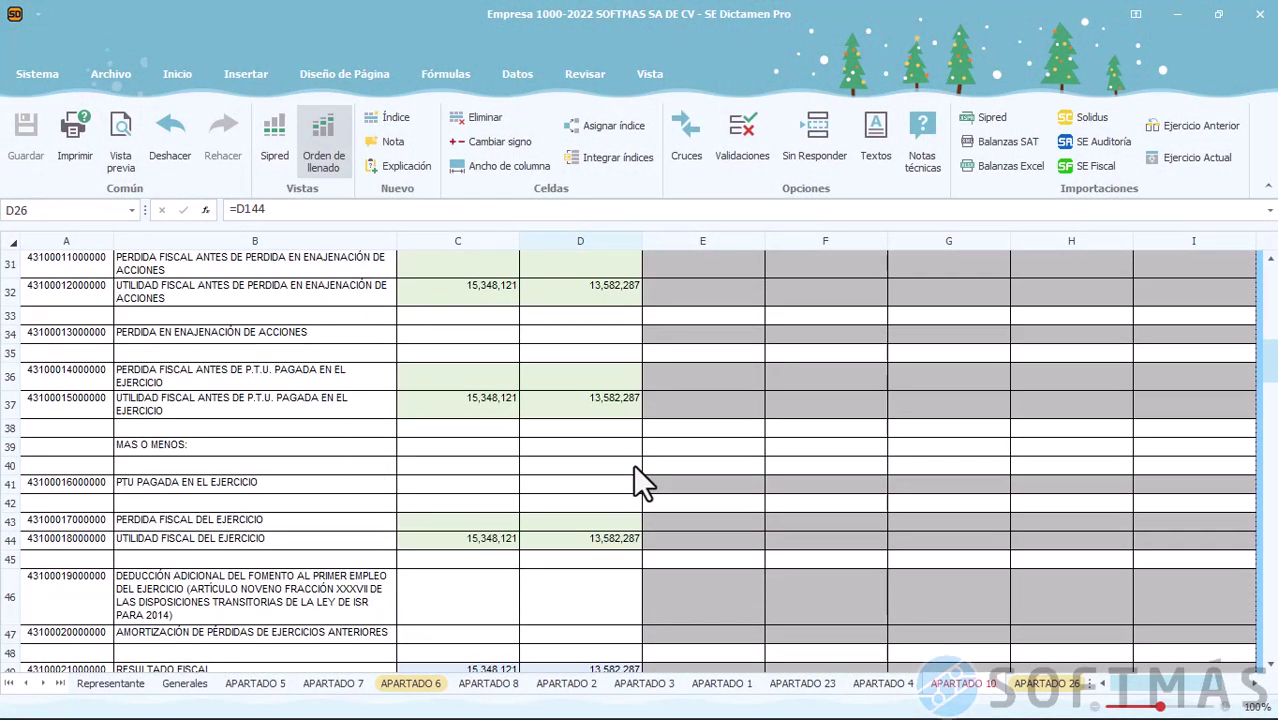
left_click(433, 480)
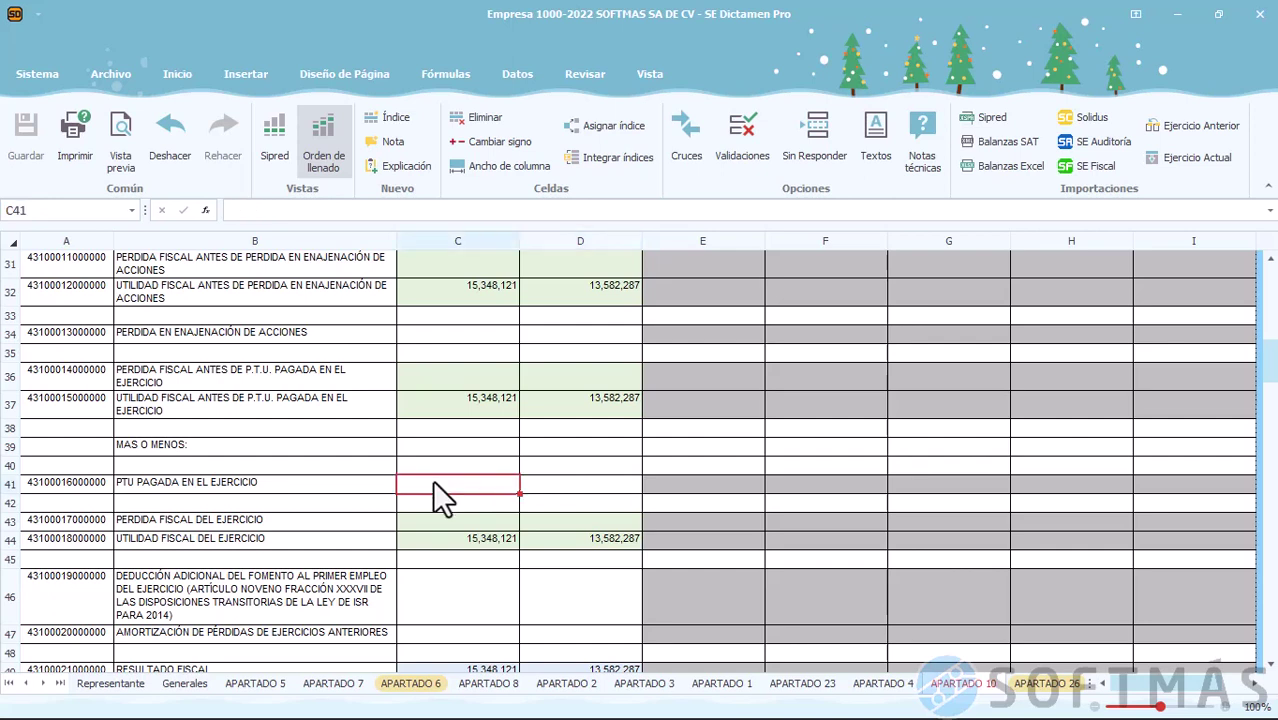
type("120000")
key("Return")
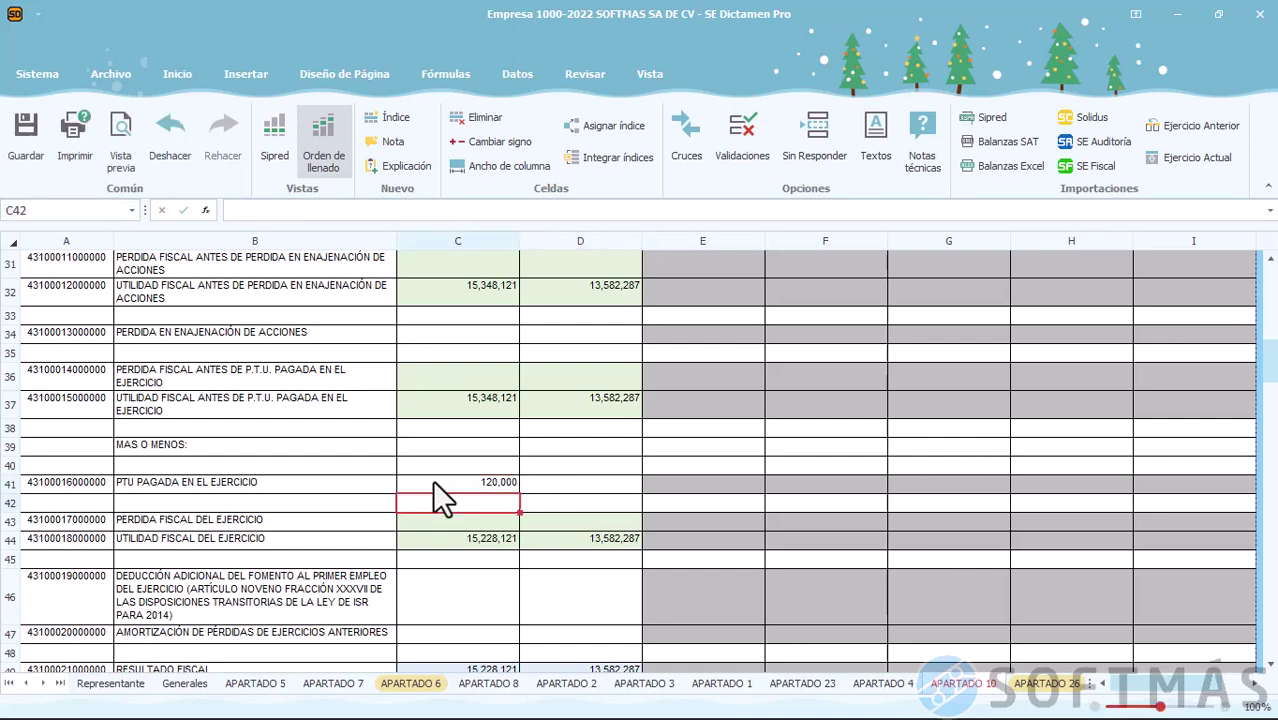
Check the 2022 UTILIDAD FISCAL DEL EJERCICIO formula and clear the PTU PAGADA EN EL EJERCICIO amount in C41
left_click(435, 540)
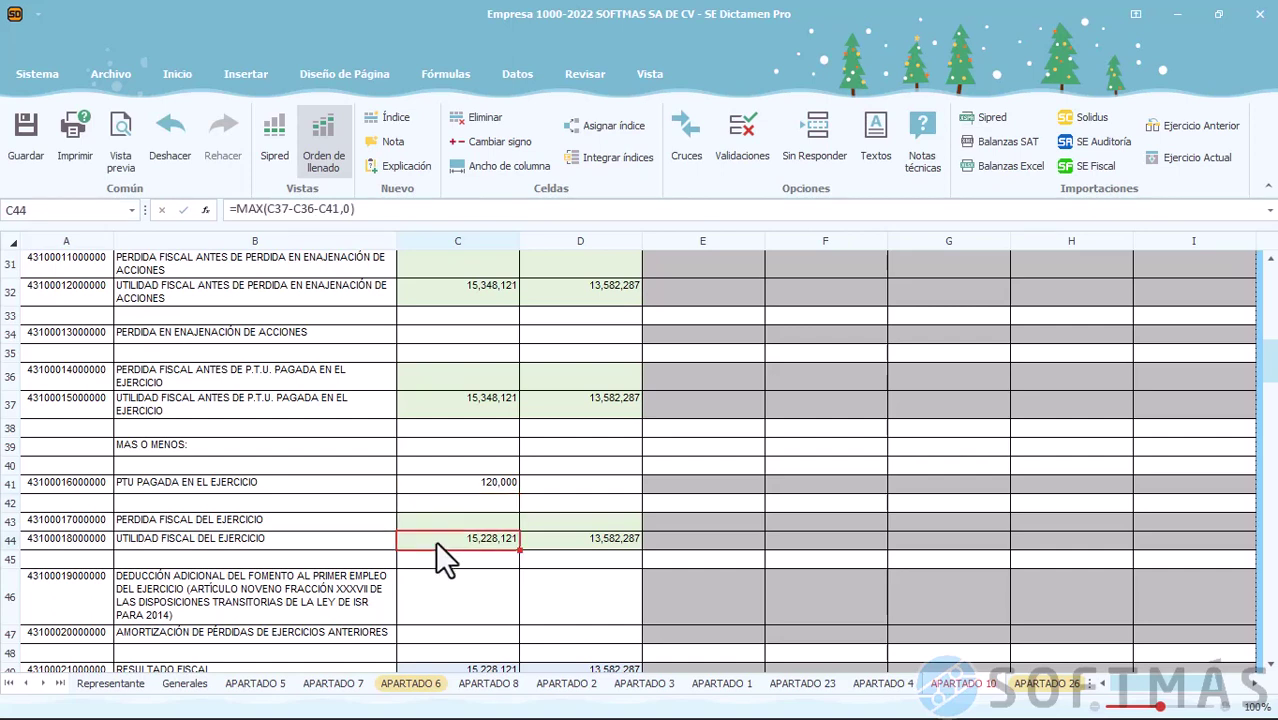
key("Up")
key("Up")
key("Up")
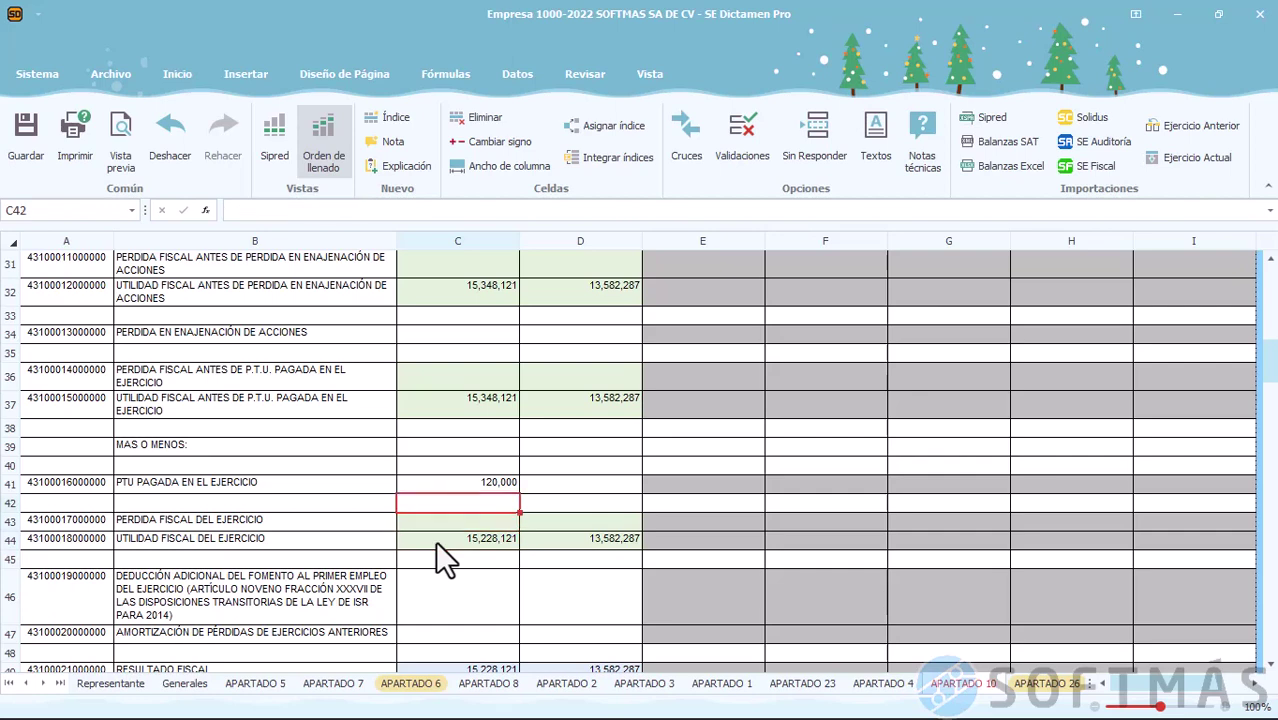
key("Delete")
Enter 1562000 as the 2022 AJUSTE ANUAL POR INFLACIÓN ACUMULABLE in cell C53 of APARTADO 10
scroll(435, 540, "down", 5)
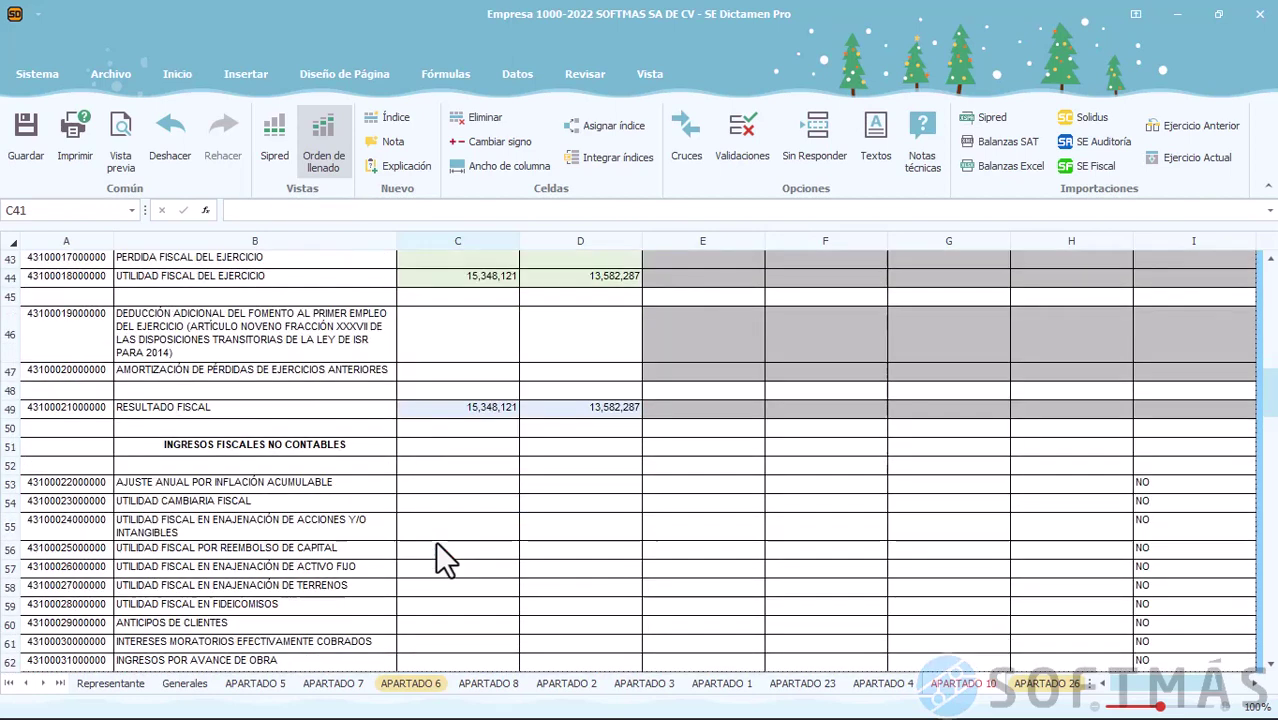
left_click(463, 430)
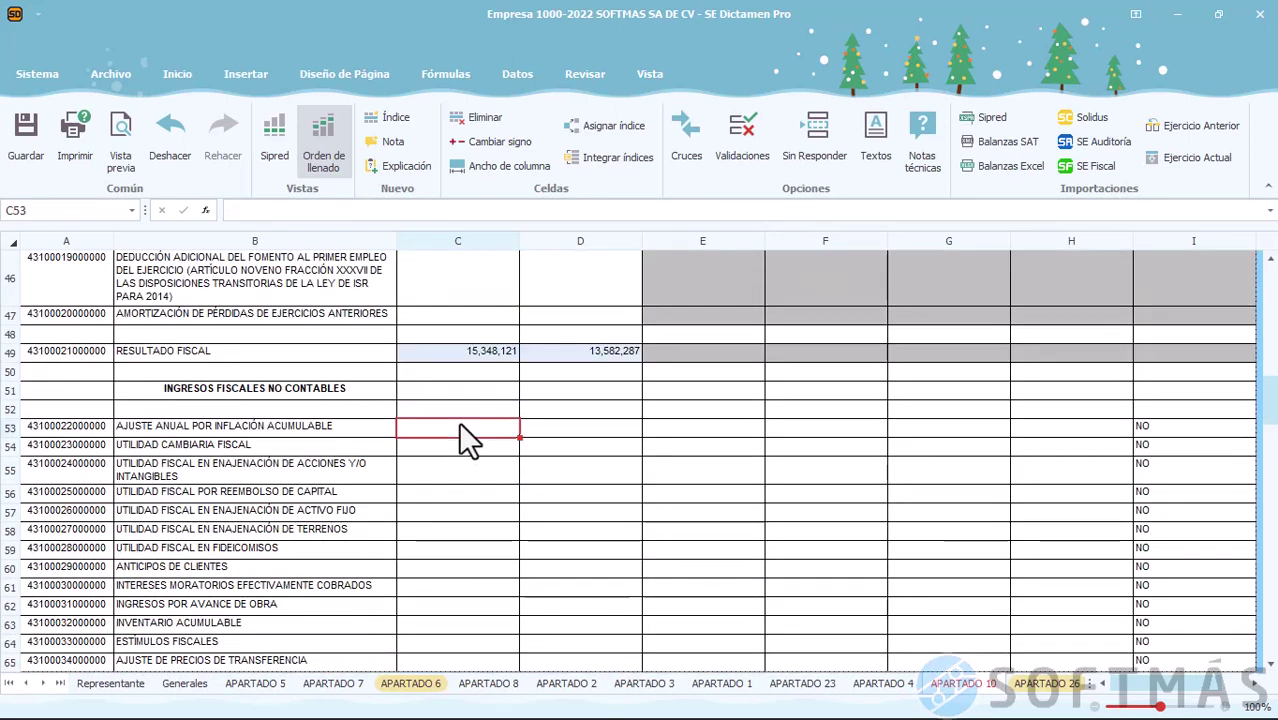
type("156200")
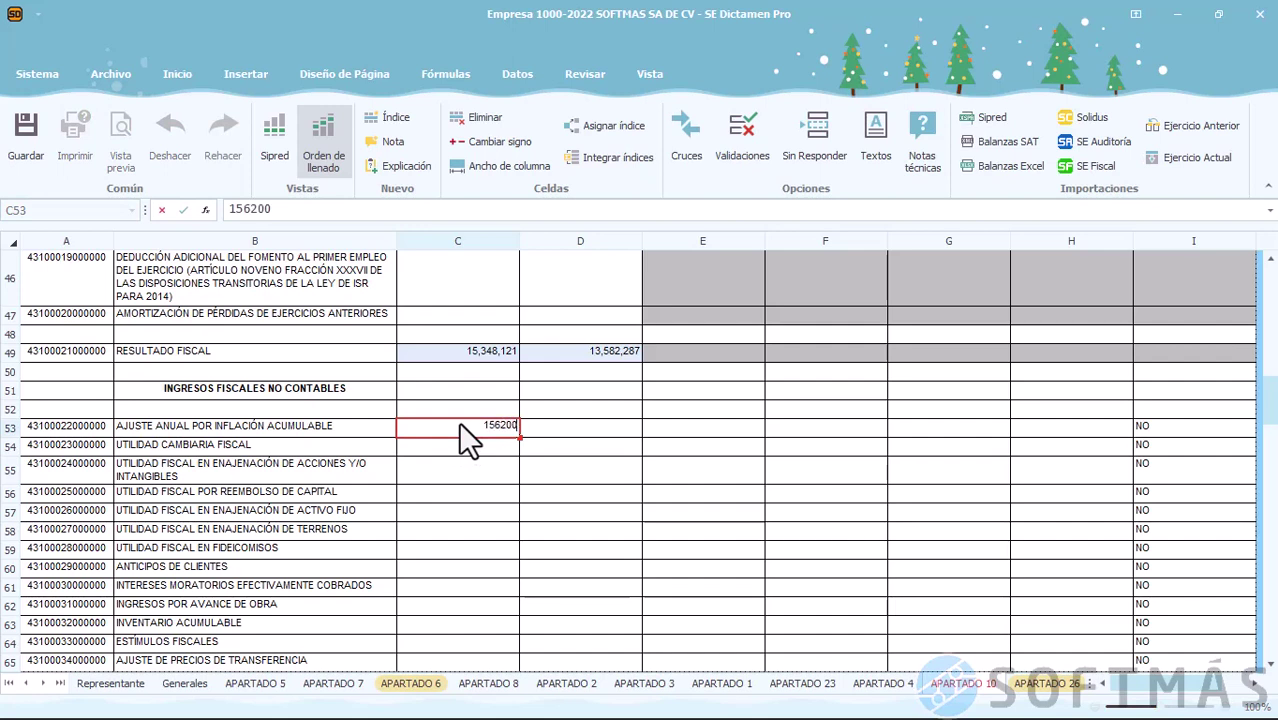
type("0")
key("Return")
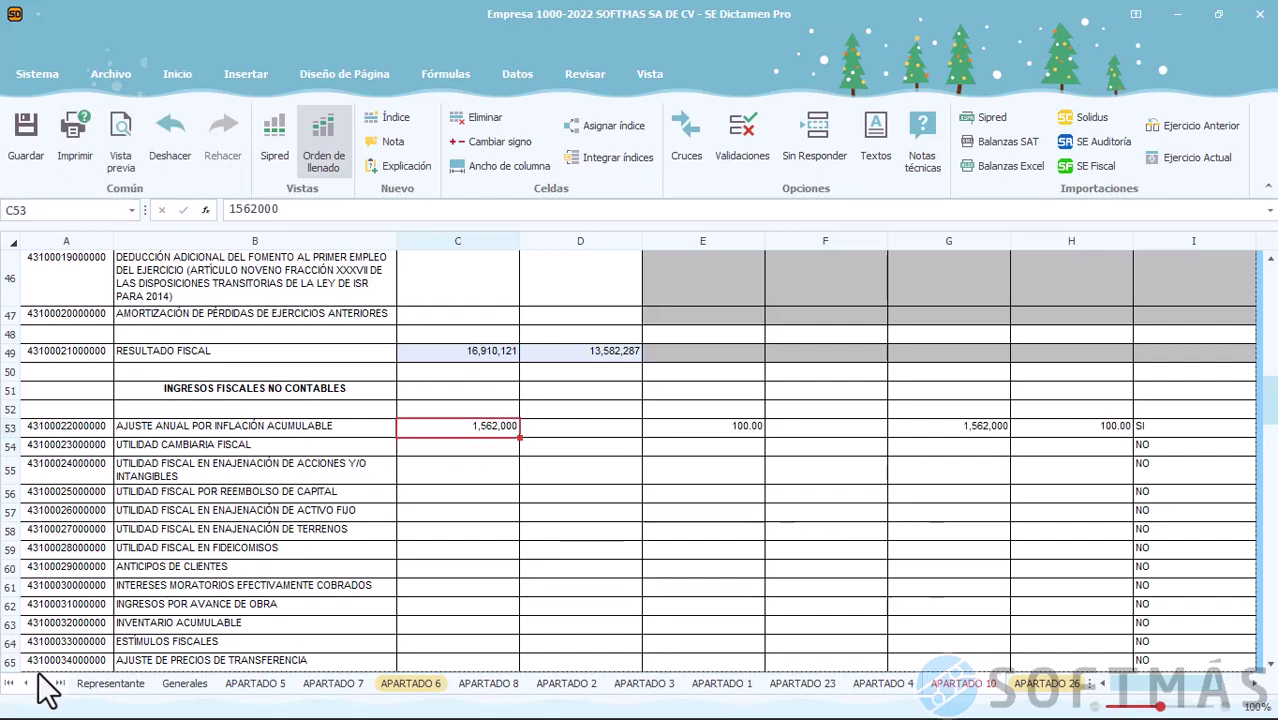
Open APARTADO 14 and examine its income reconciliation down to the AJUSTE ANUAL POR INFLACIÓN ACUMULABLE row
left_click(40, 683)
left_click(40, 683)
left_click(40, 683)
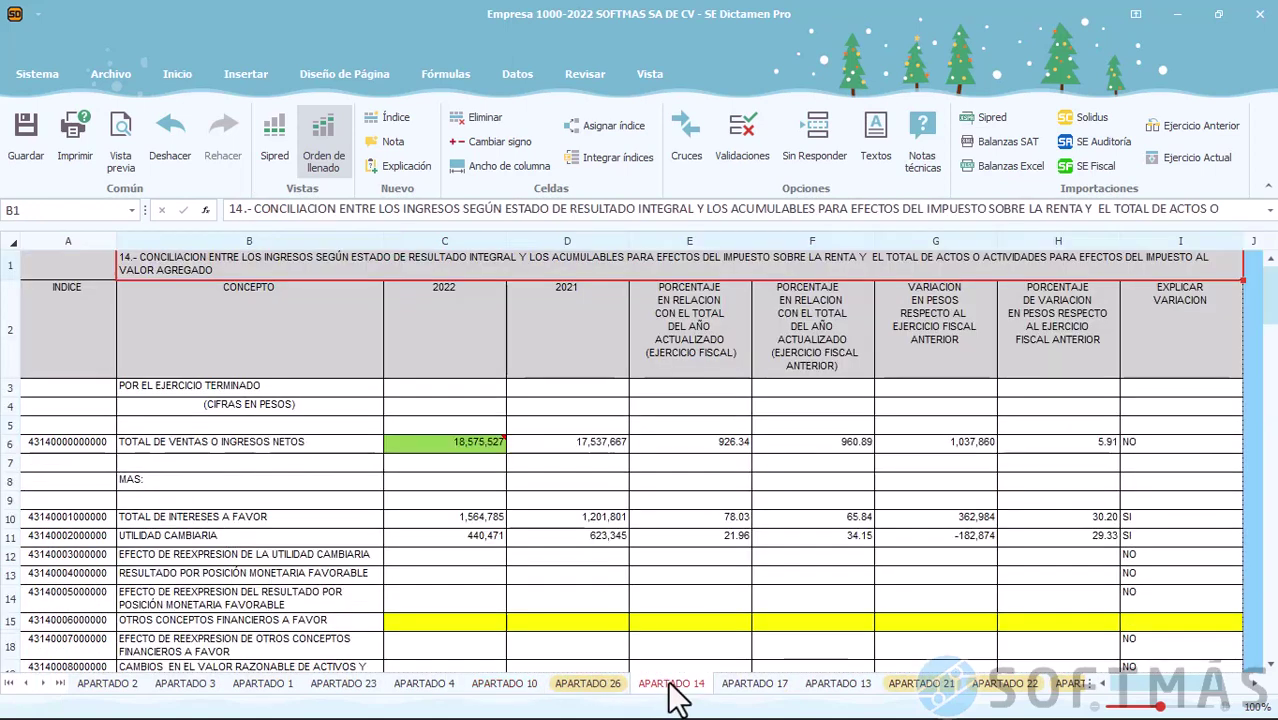
left_click(671, 685)
scroll(547, 565, "down", 4)
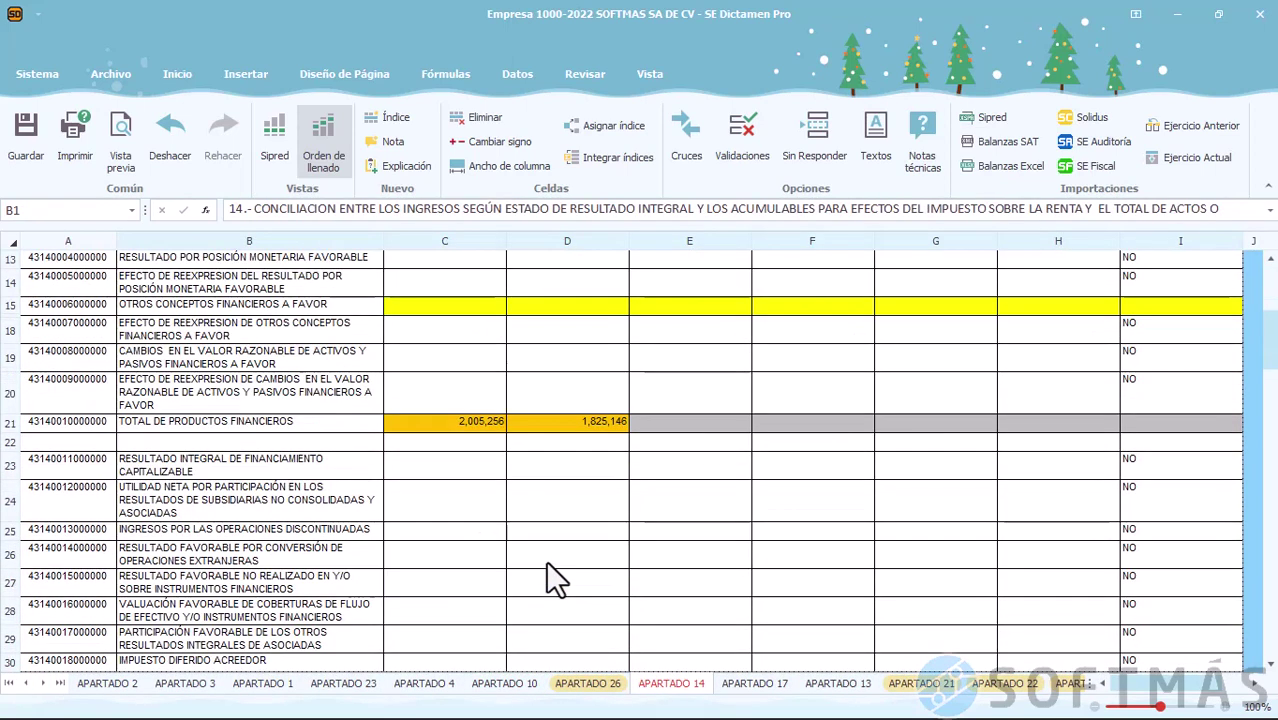
scroll(547, 565, "down", 7)
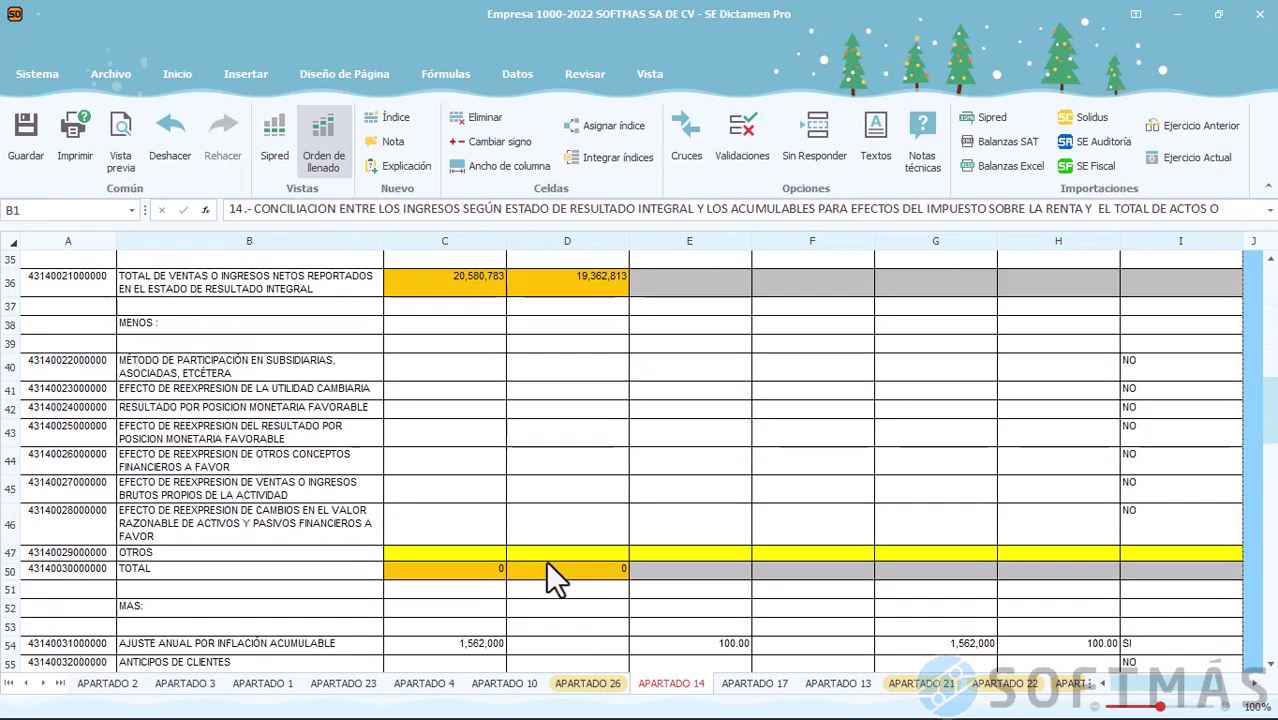
Check the source formula of the 2022 AJUSTE ANUAL POR INFLACIÓN ACUMULABLE amount in cell C54 of APARTADO 14
scroll(548, 578, "down", 2)
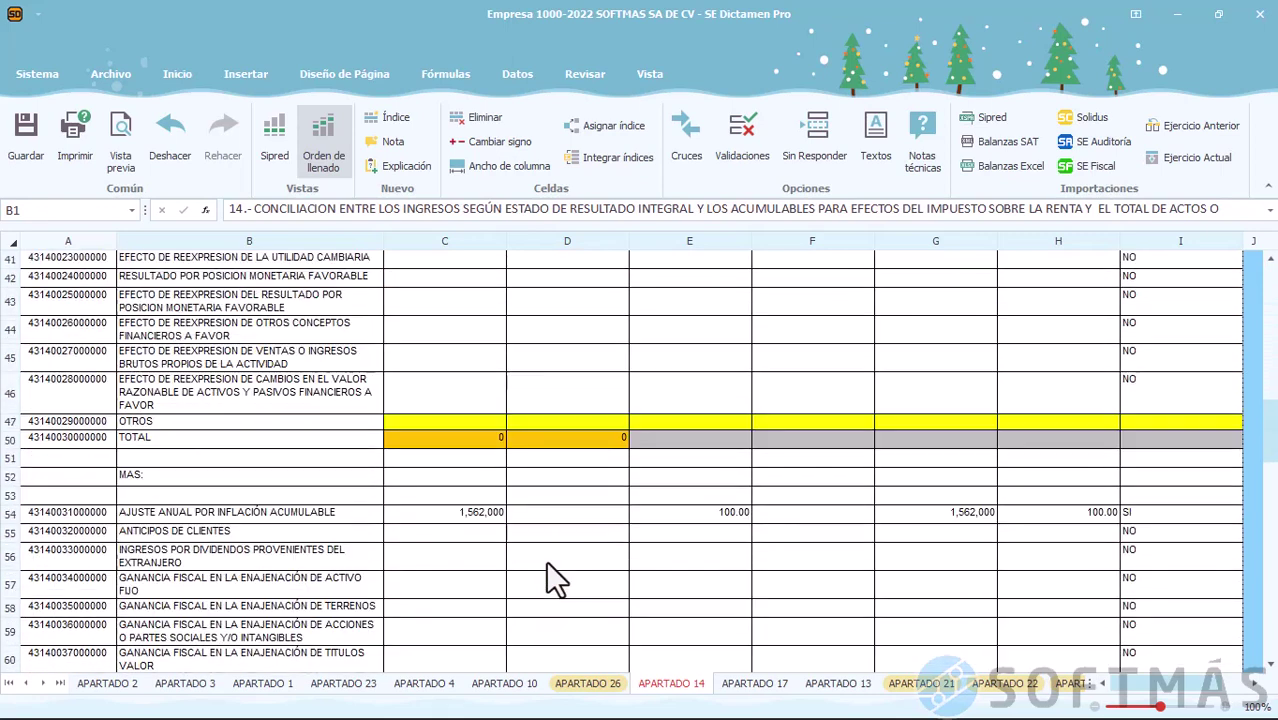
left_click(485, 512)
left_click_drag(371, 208, 145, 195)
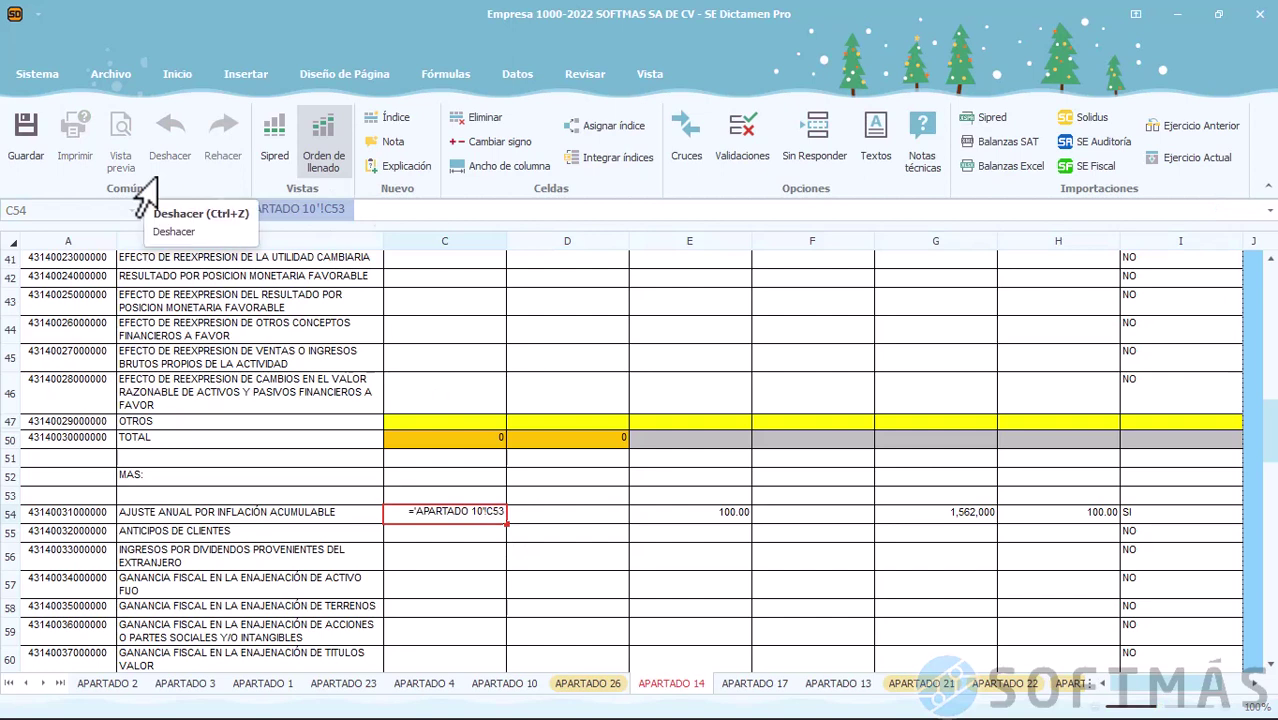
key("Escape")
left_click(565, 520)
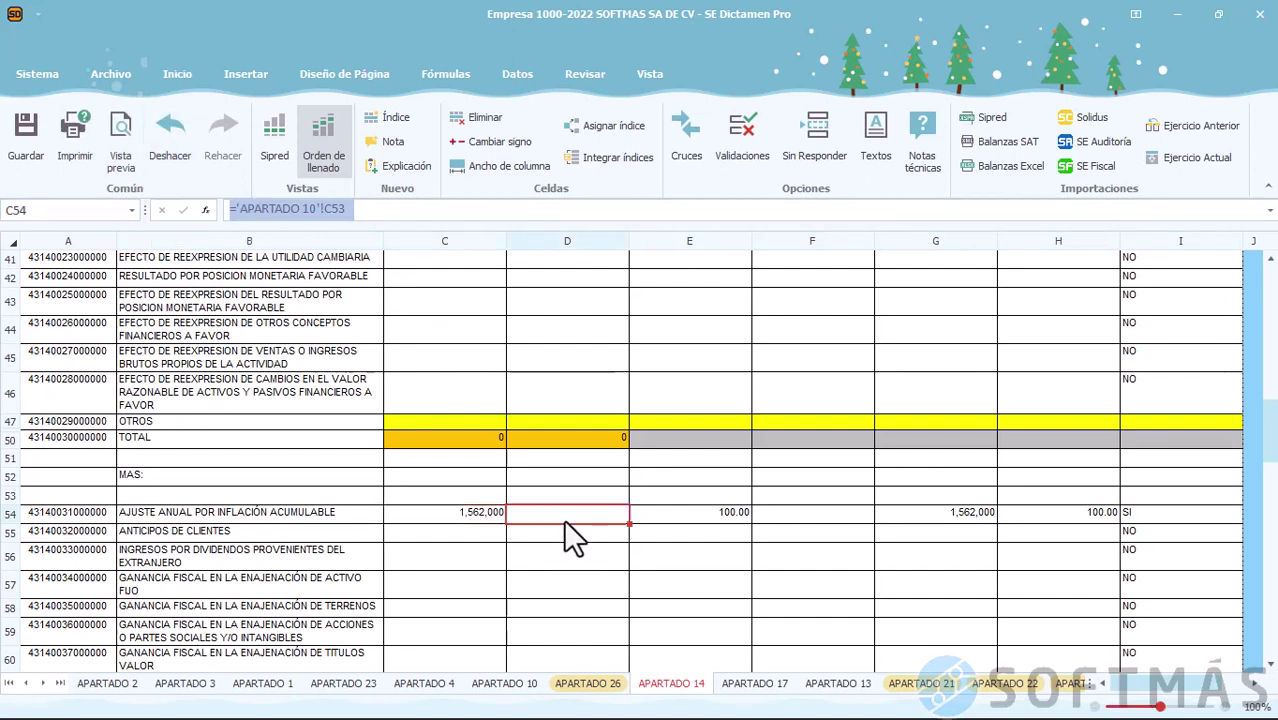
left_click(485, 516)
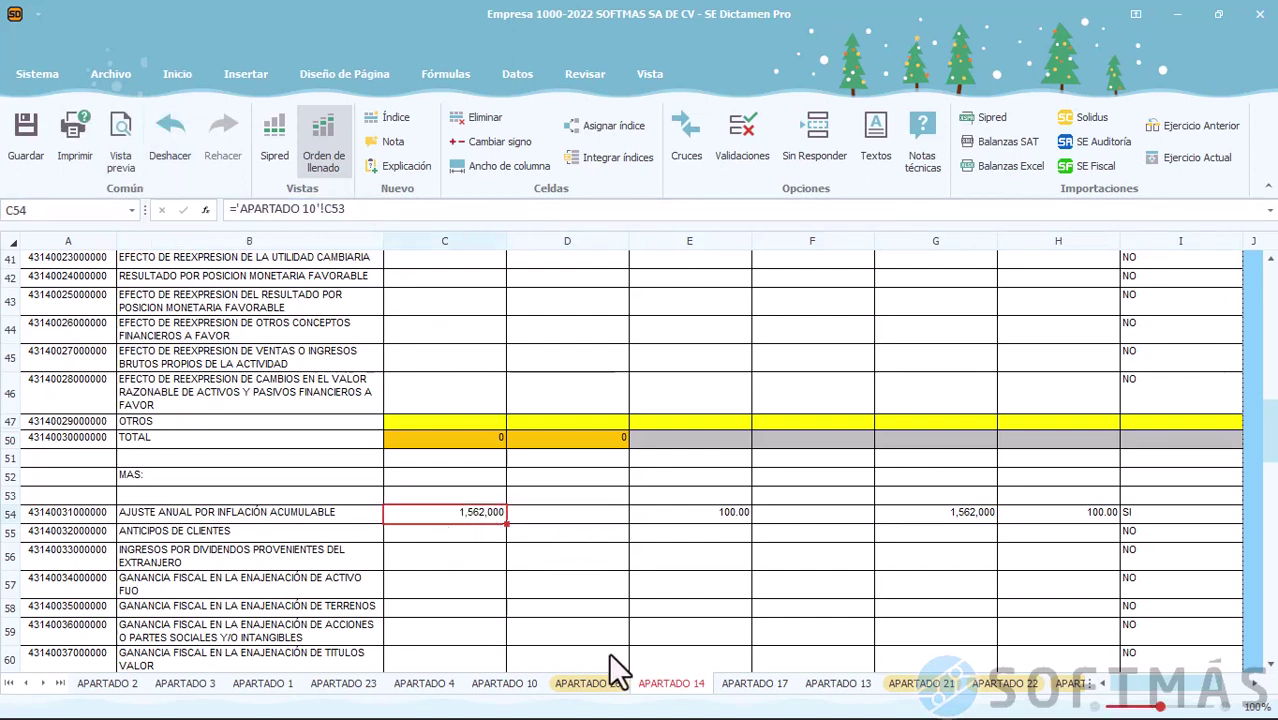
Clear the 2022 AJUSTE ANUAL POR INFLACIÓN ACUMULABLE amount in cell C53 of APARTADO 10 and review the RESULTADO FISCAL
left_click(495, 685)
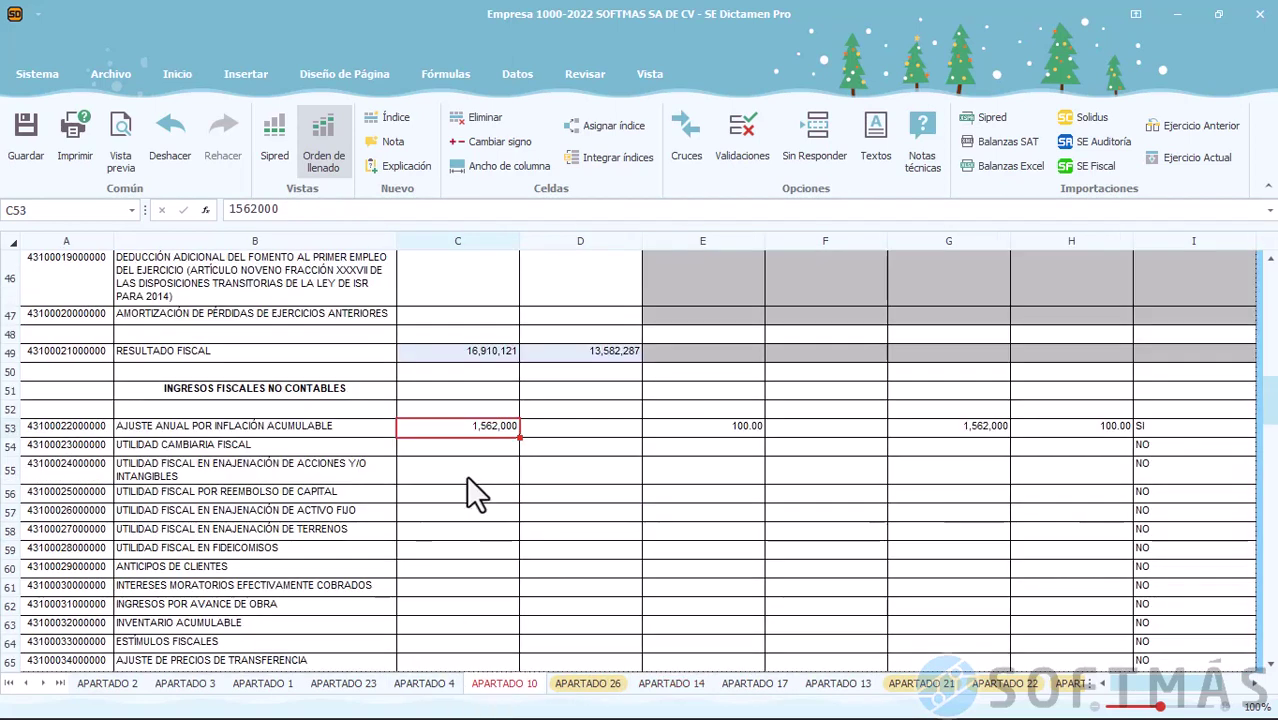
key("Delete")
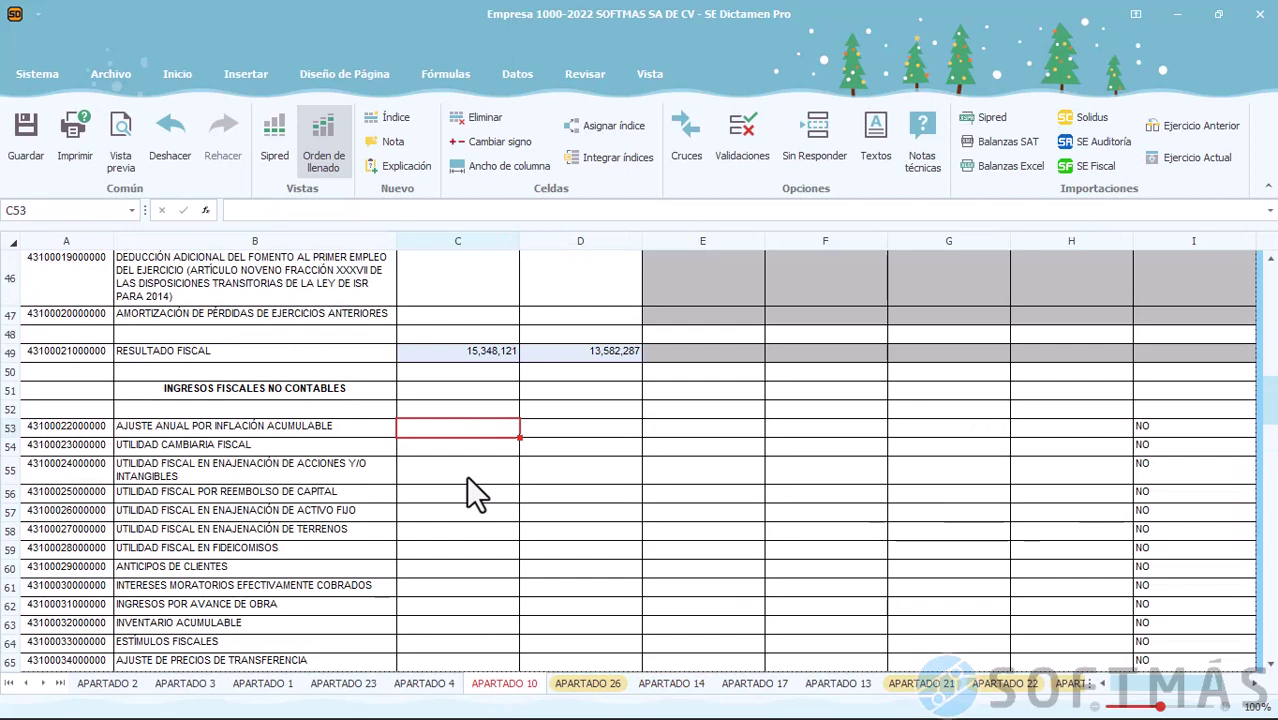
scroll(466, 475, "up", 2)
scroll(466, 475, "down", 2)
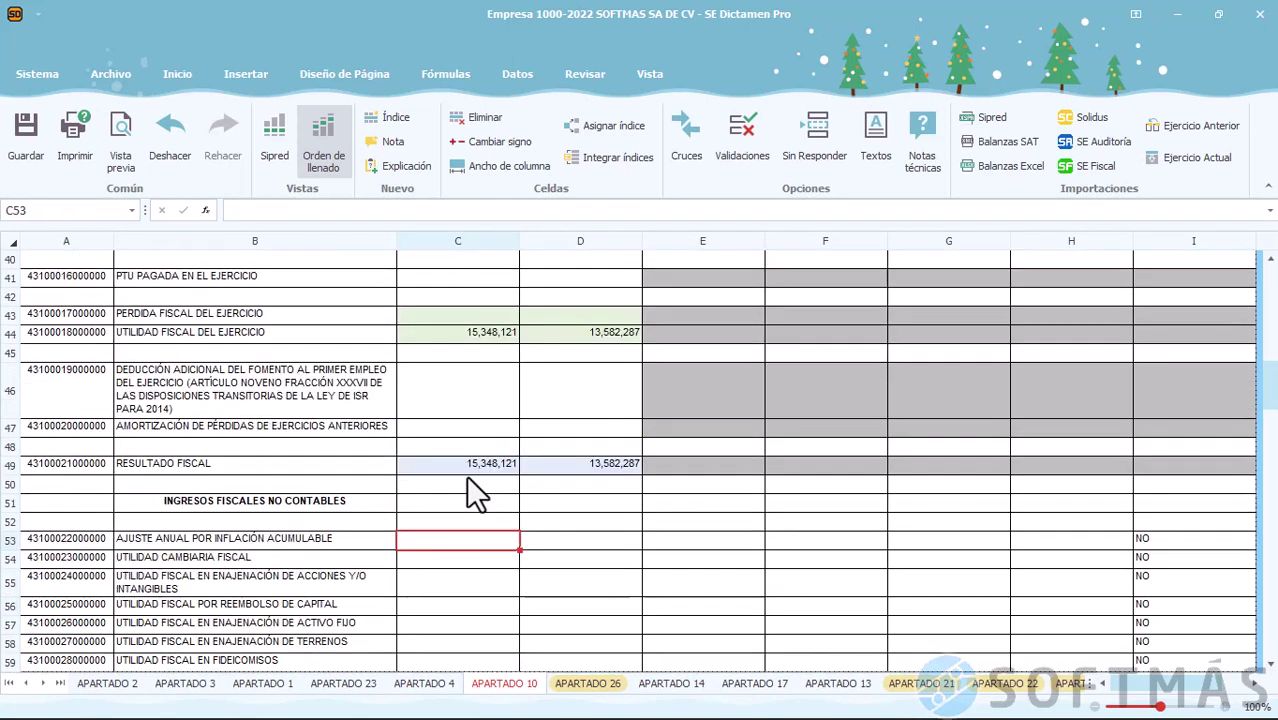
scroll(466, 475, "down", 3)
scroll(466, 475, "up", 2)
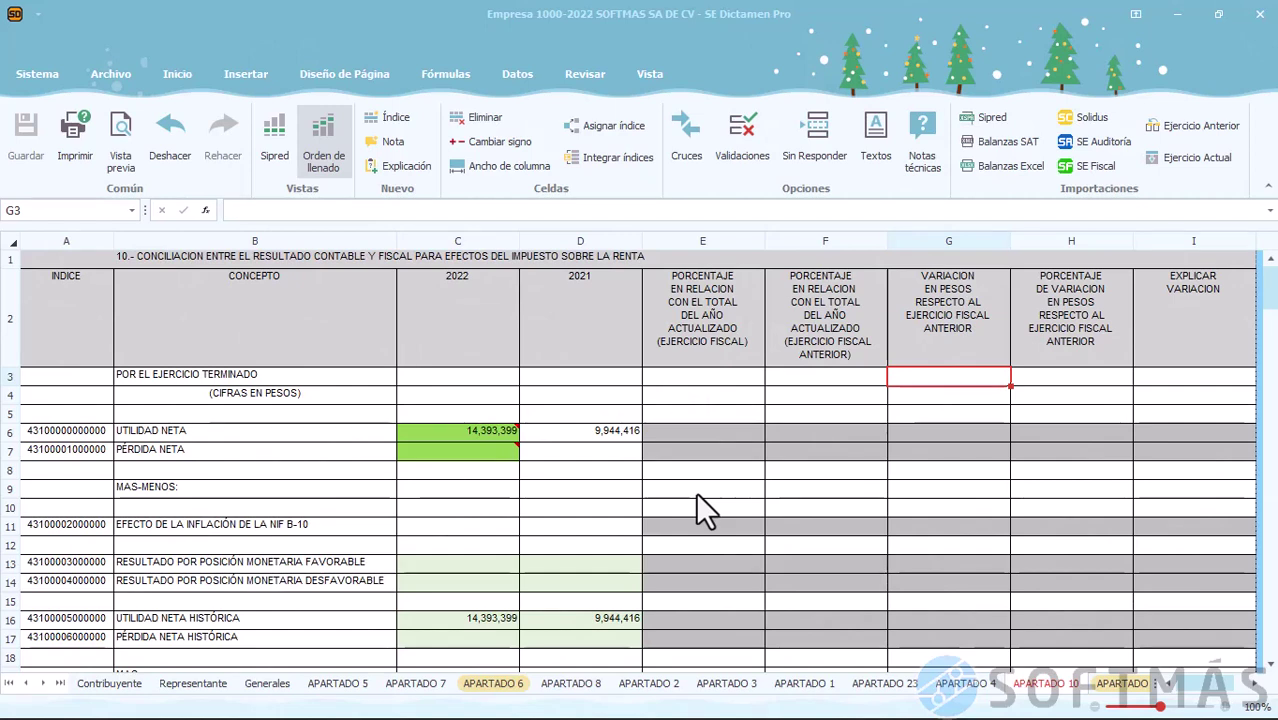
Import the SE Fiscal information of the 2022 company SOFTMAS SA DE CV from the server DESKTOP-PBNI36C\SQLSE2022
left_click(646, 490)
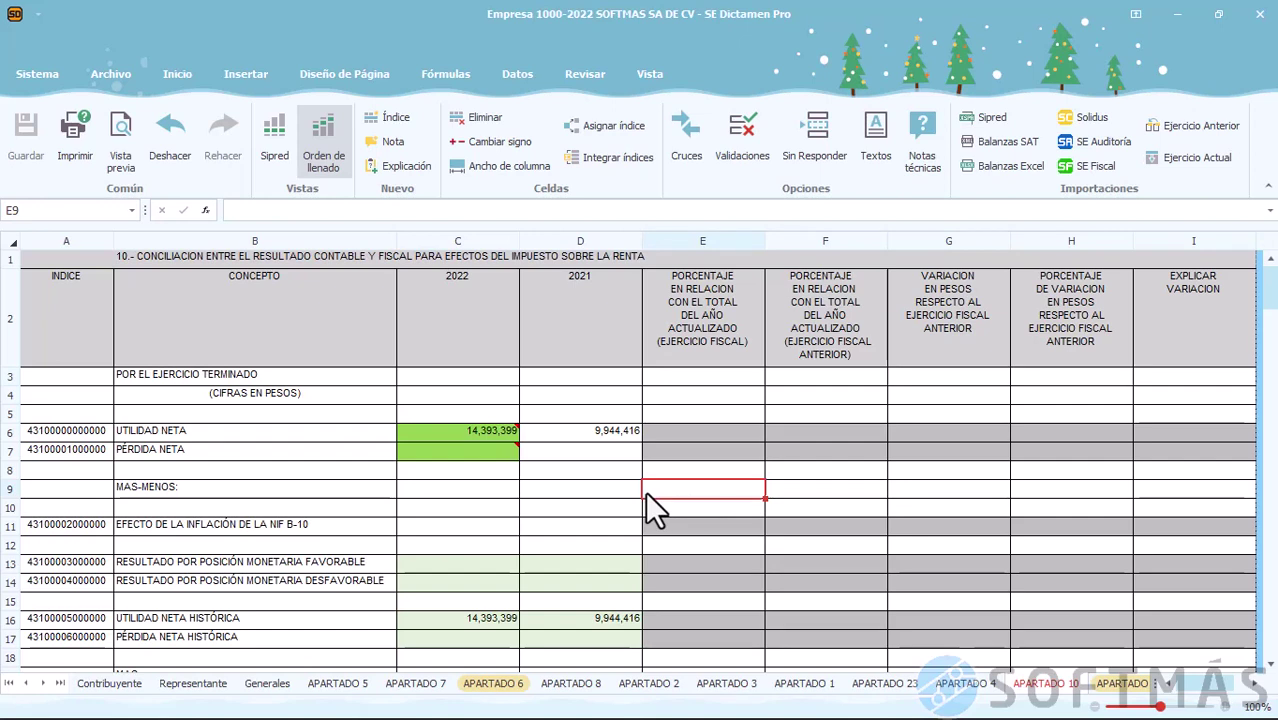
left_click(1093, 168)
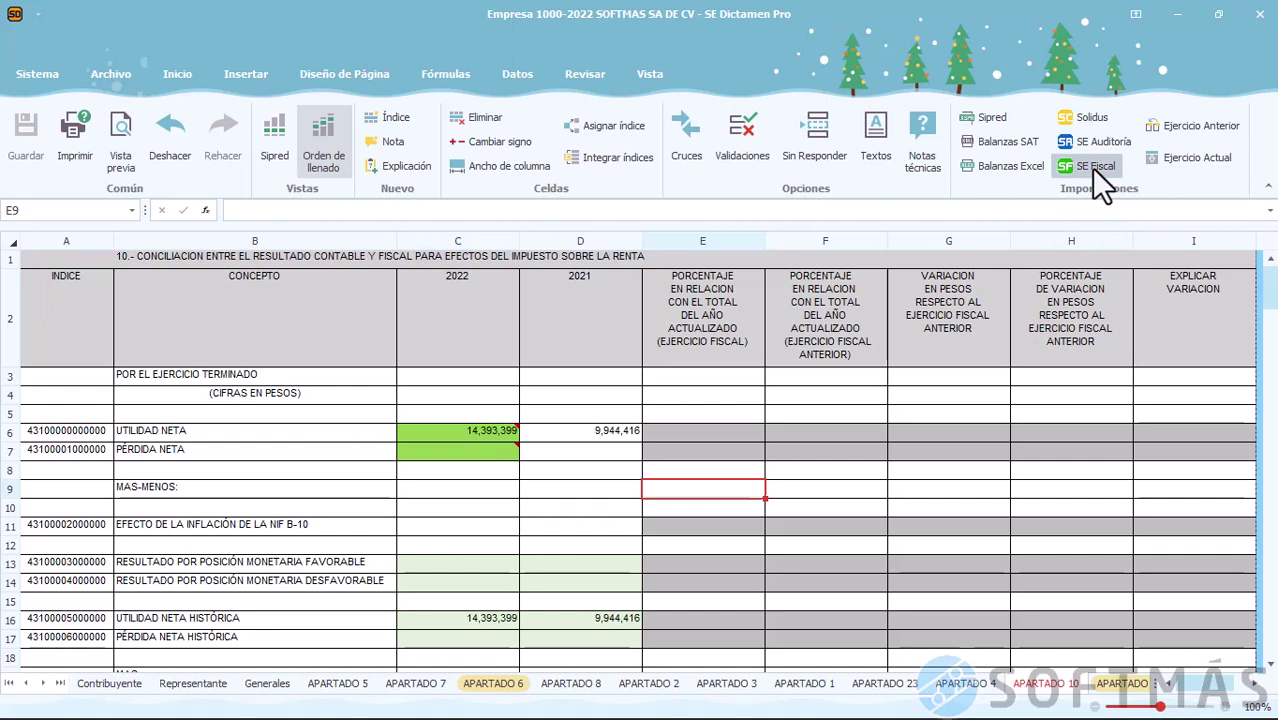
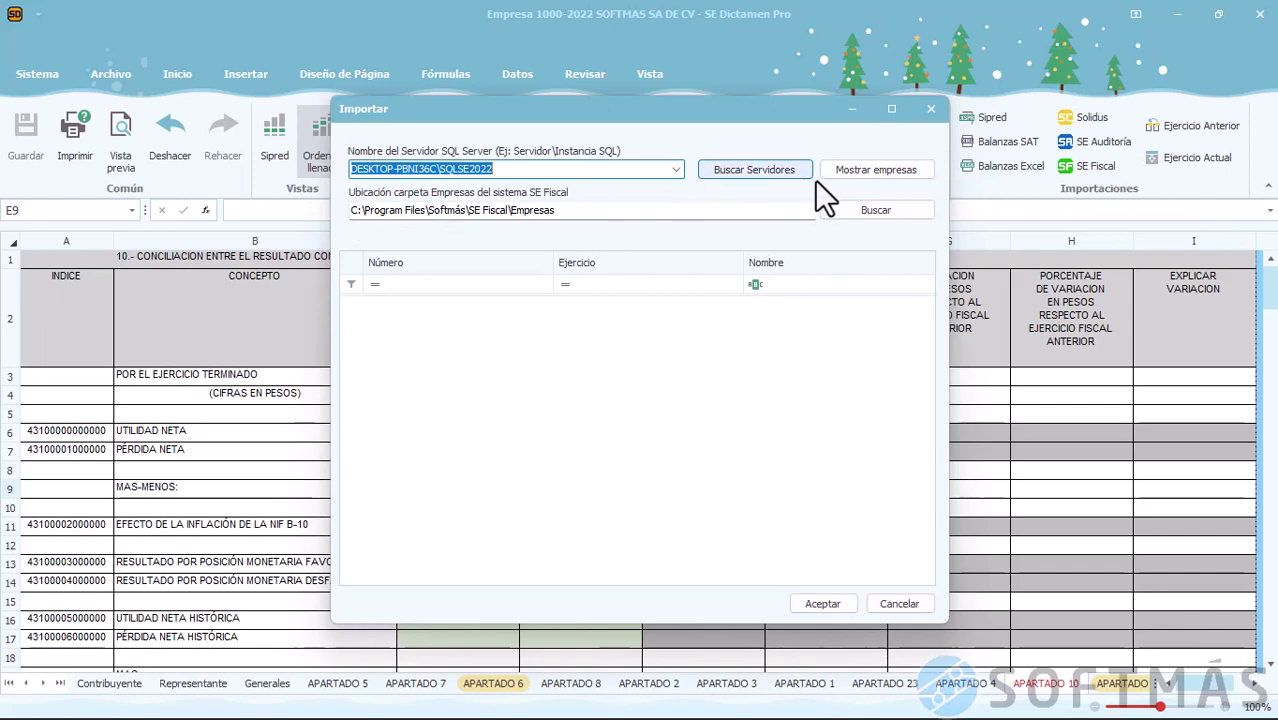
left_click(881, 168)
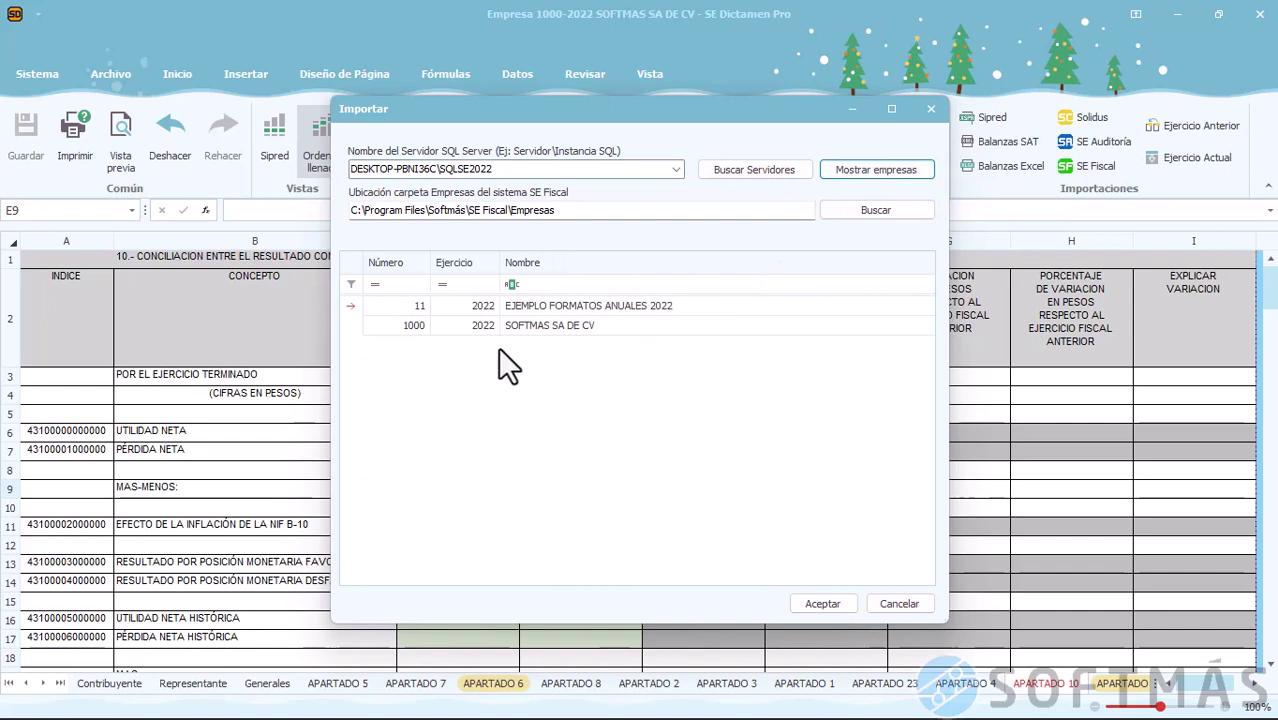
left_click(352, 327)
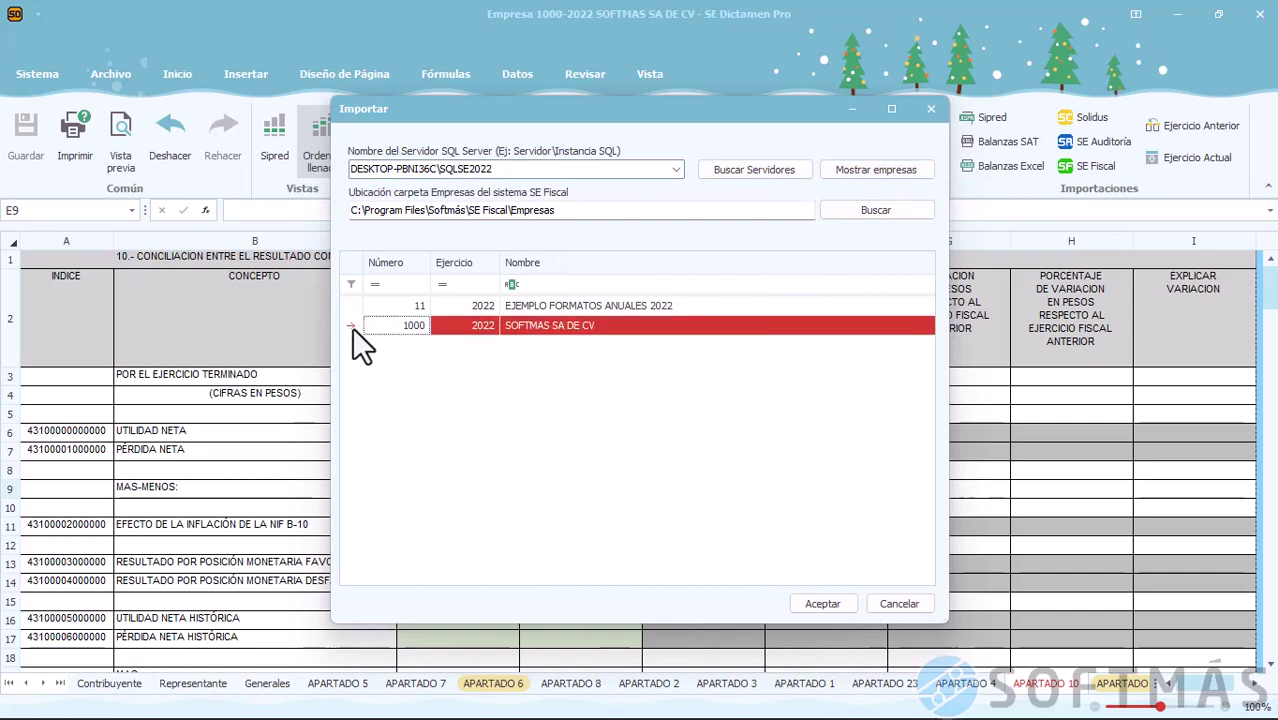
left_click(824, 603)
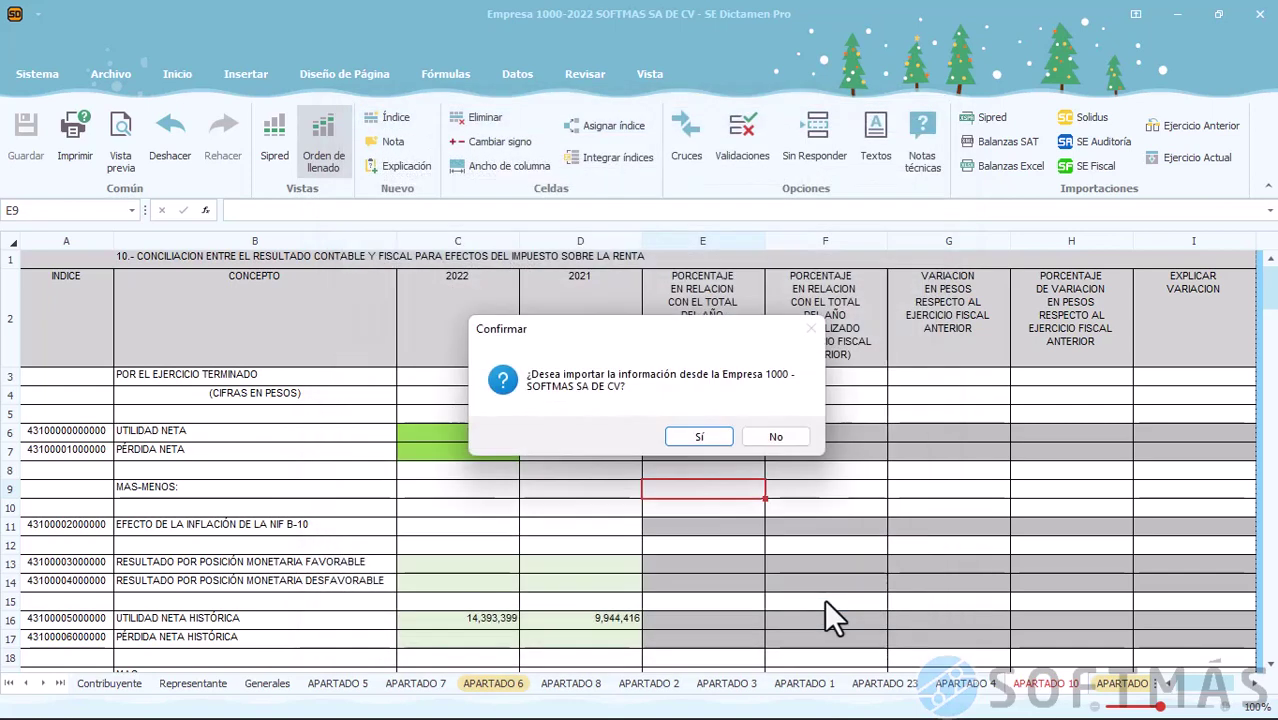
left_click(699, 436)
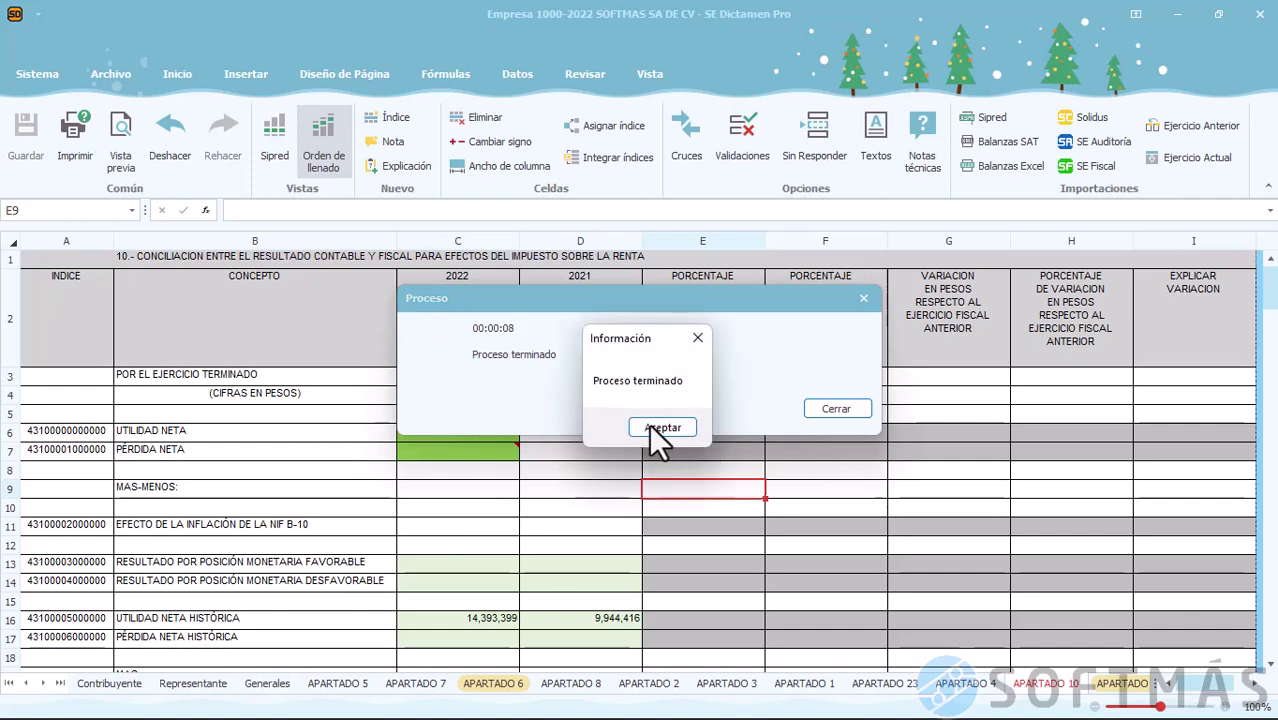
left_click(656, 430)
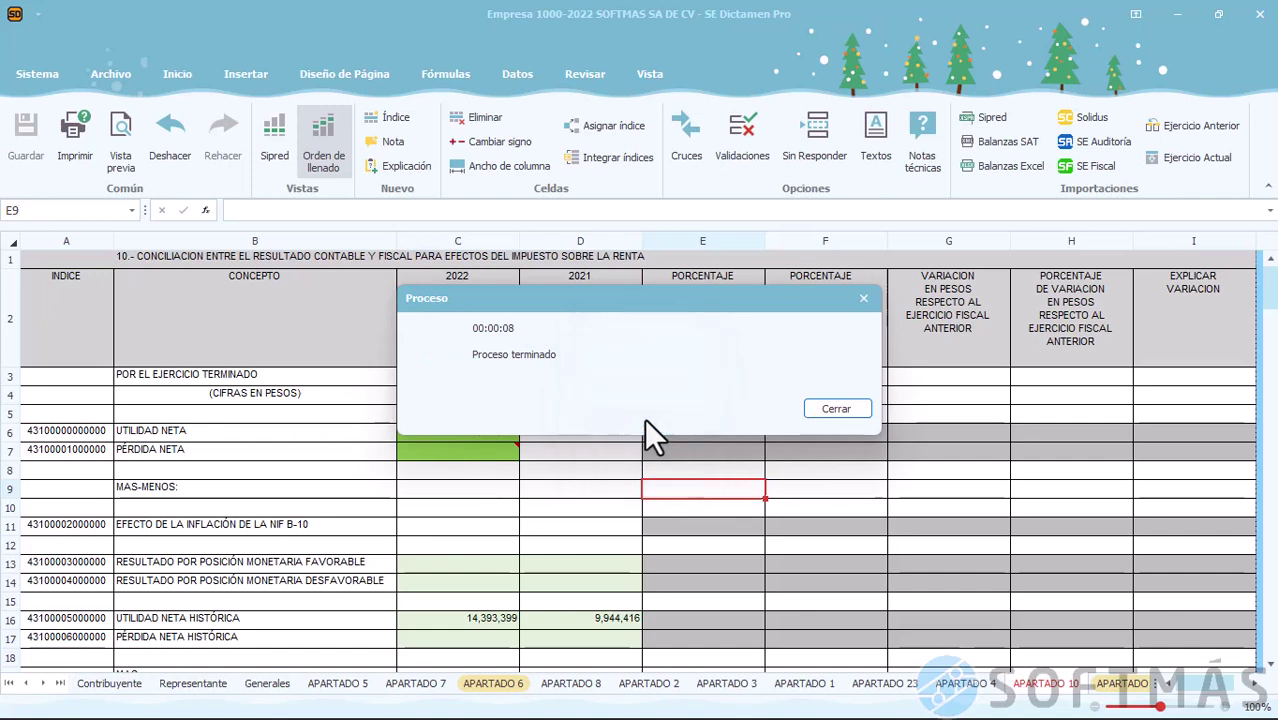
left_click(812, 416)
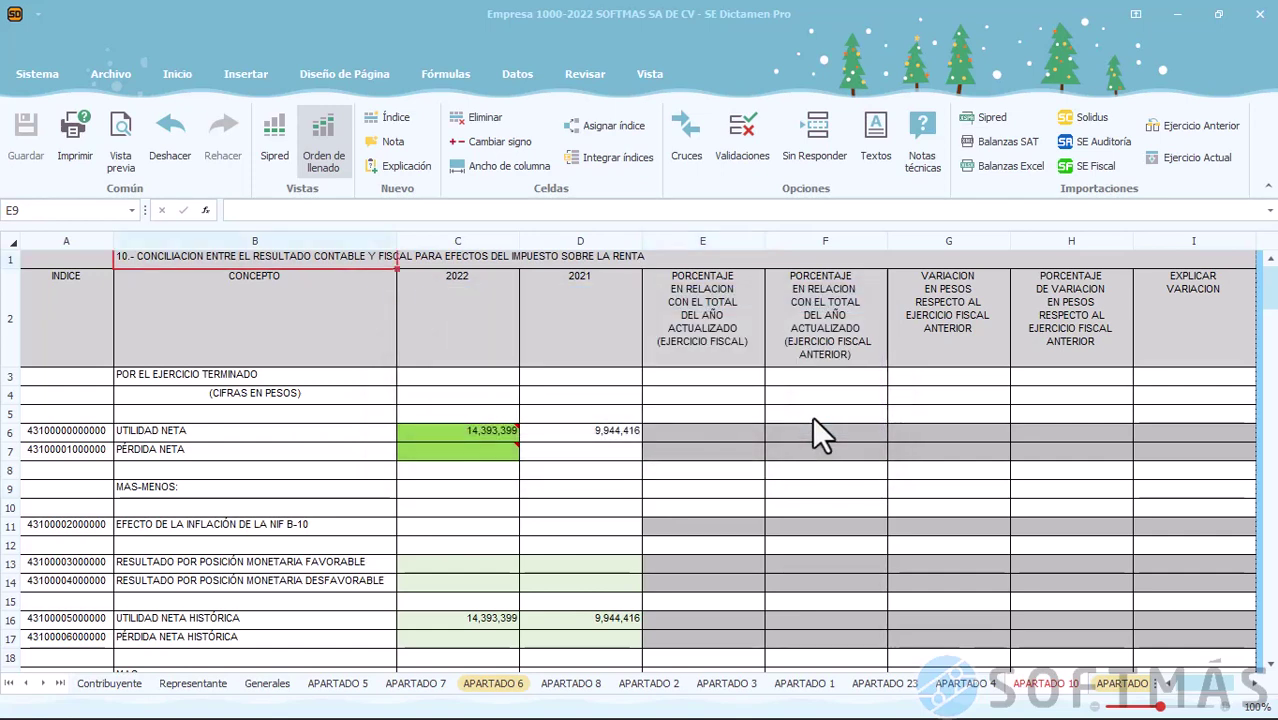
Examine the imported 2022 amounts in APARTADO 10, including HONORARIOS, RENTAS E INTERESES NO PAGADOS and AJUSTE ANUAL POR INFLACIÓN DEDUCIBLE
left_click(561, 499)
scroll(561, 499, "down", 4)
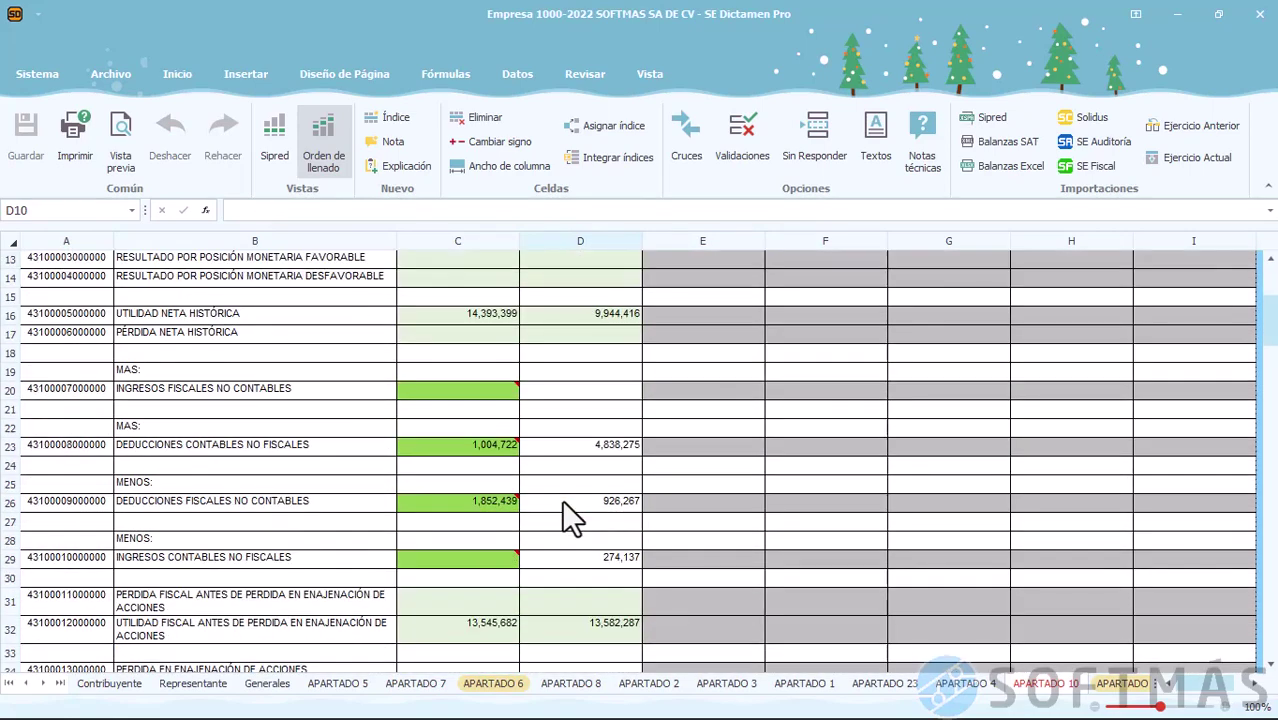
scroll(561, 499, "down", 18)
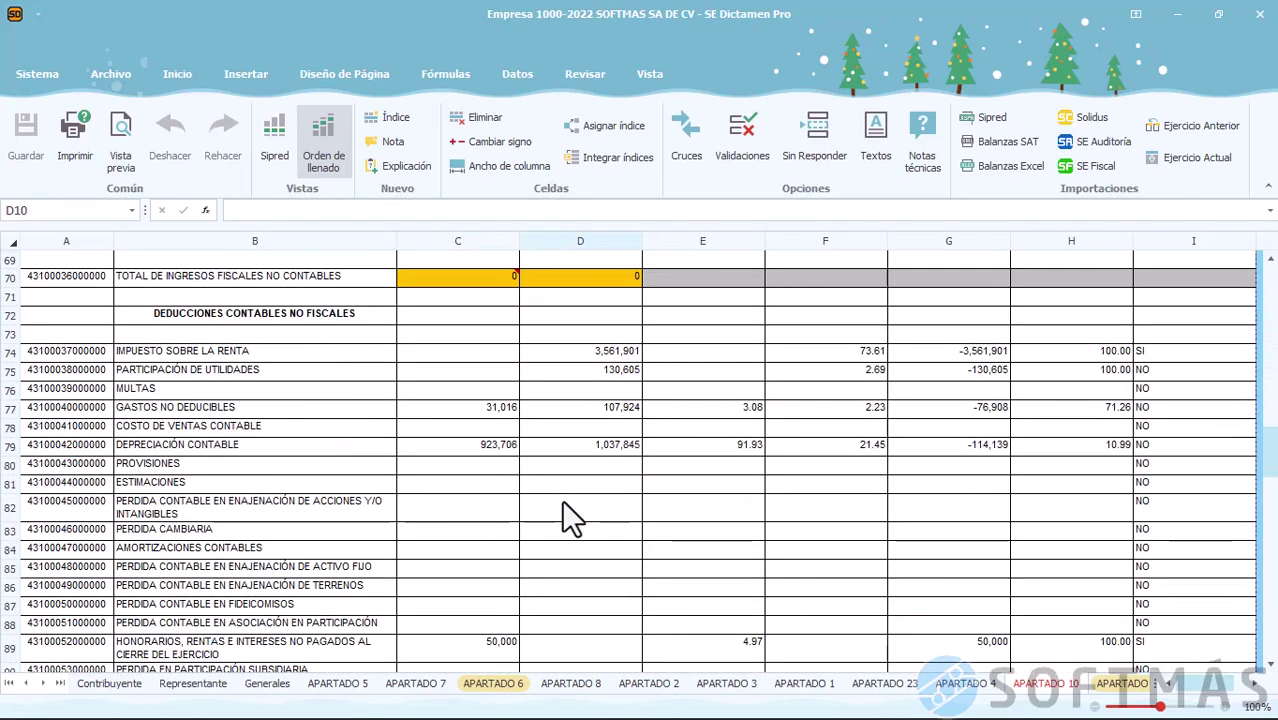
scroll(561, 499, "down", 3)
left_click(442, 488)
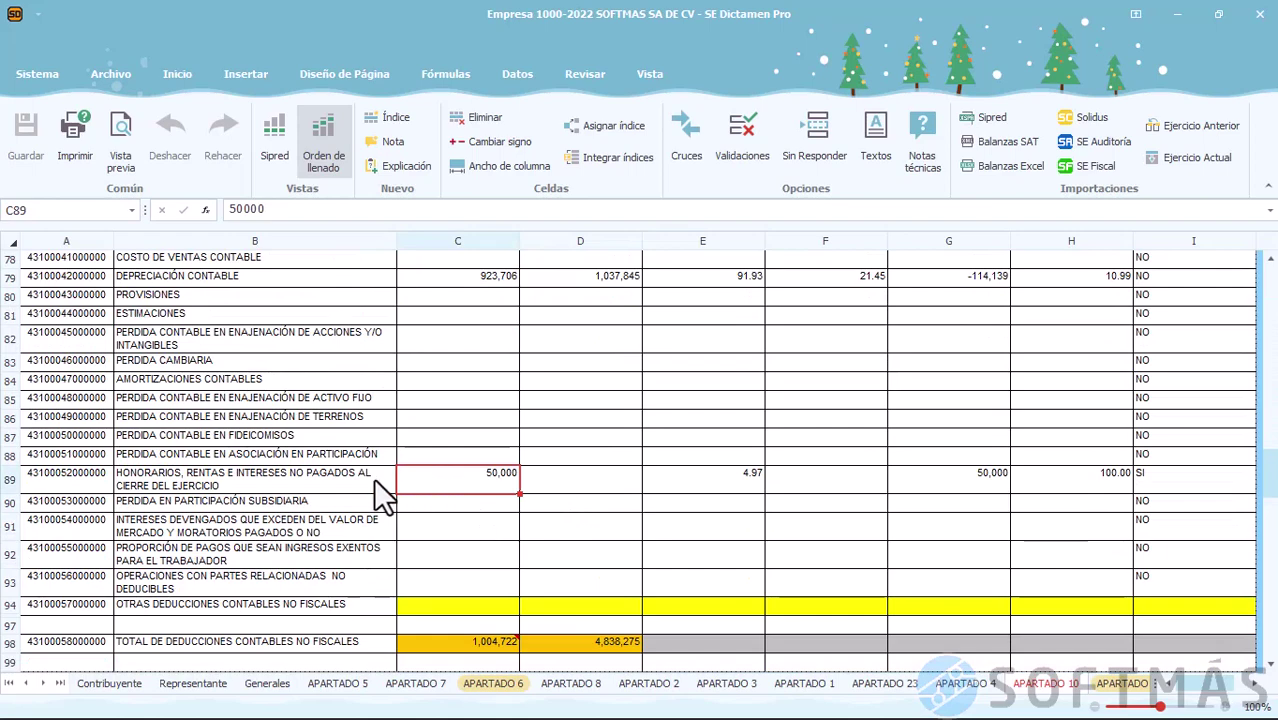
scroll(455, 488, "down", 12)
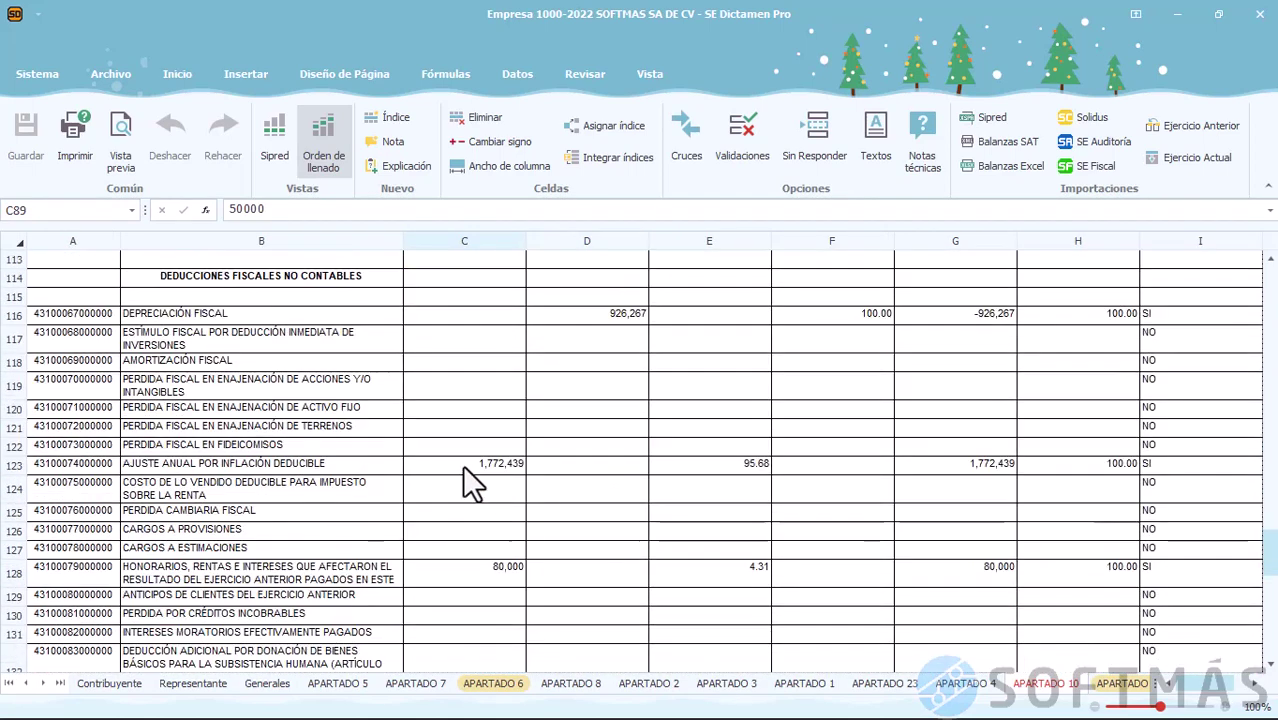
left_click(462, 466)
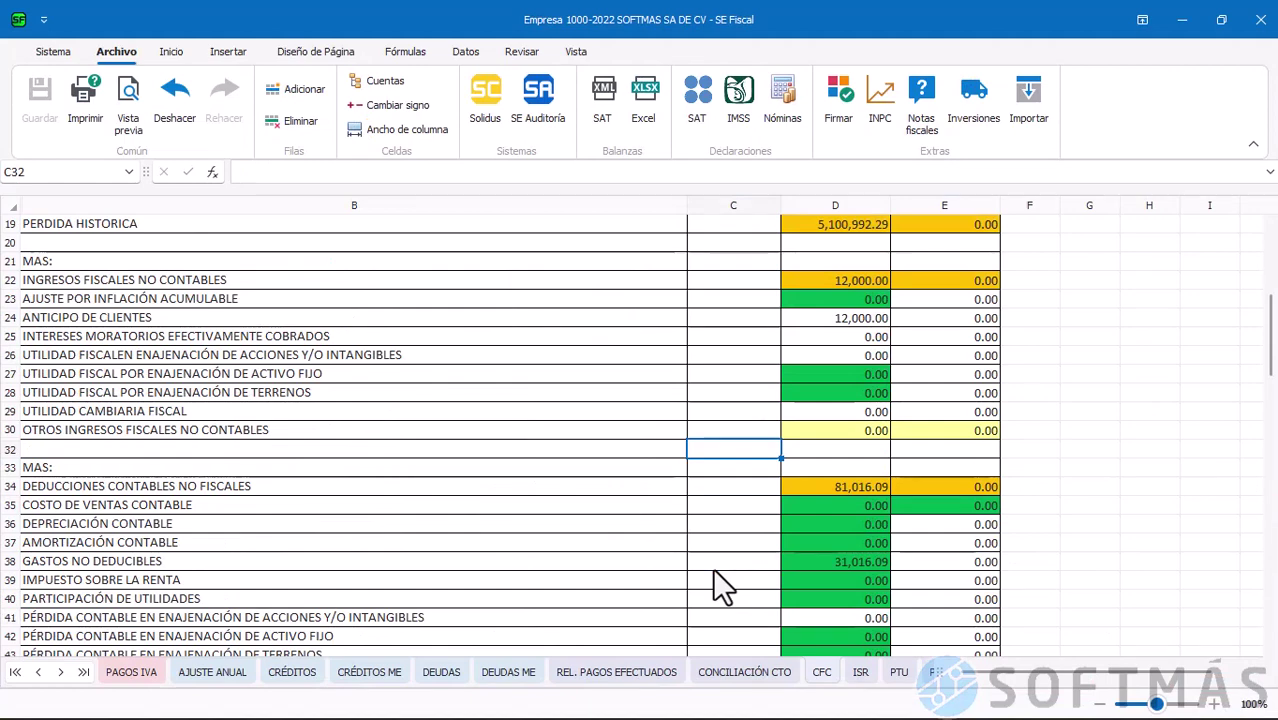
In SE Fiscal, compare the HONORARIOS, RENTAS E INTERESES and AJUSTE ANUAL POR INFLACIÓN DEDUCIBLE amounts in the accounting-to-tax reconciliation
scroll(713, 572, "down", 2)
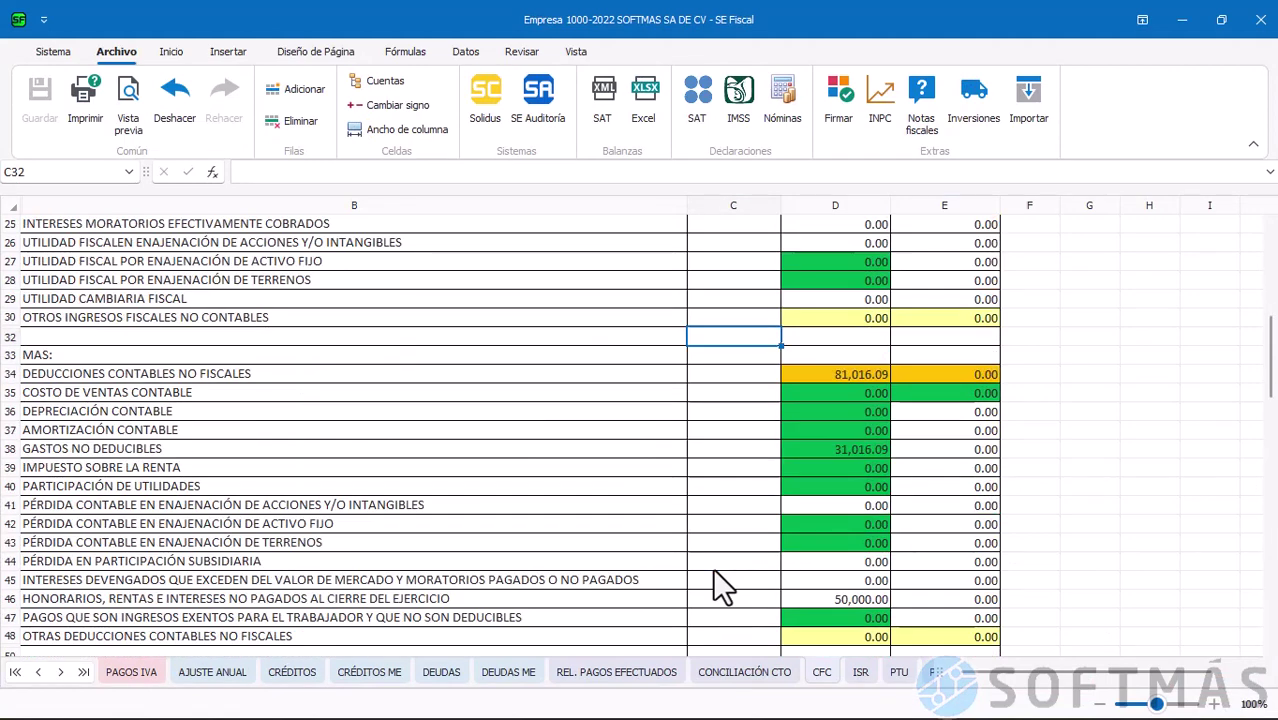
scroll(713, 572, "down", 4)
left_click(804, 367)
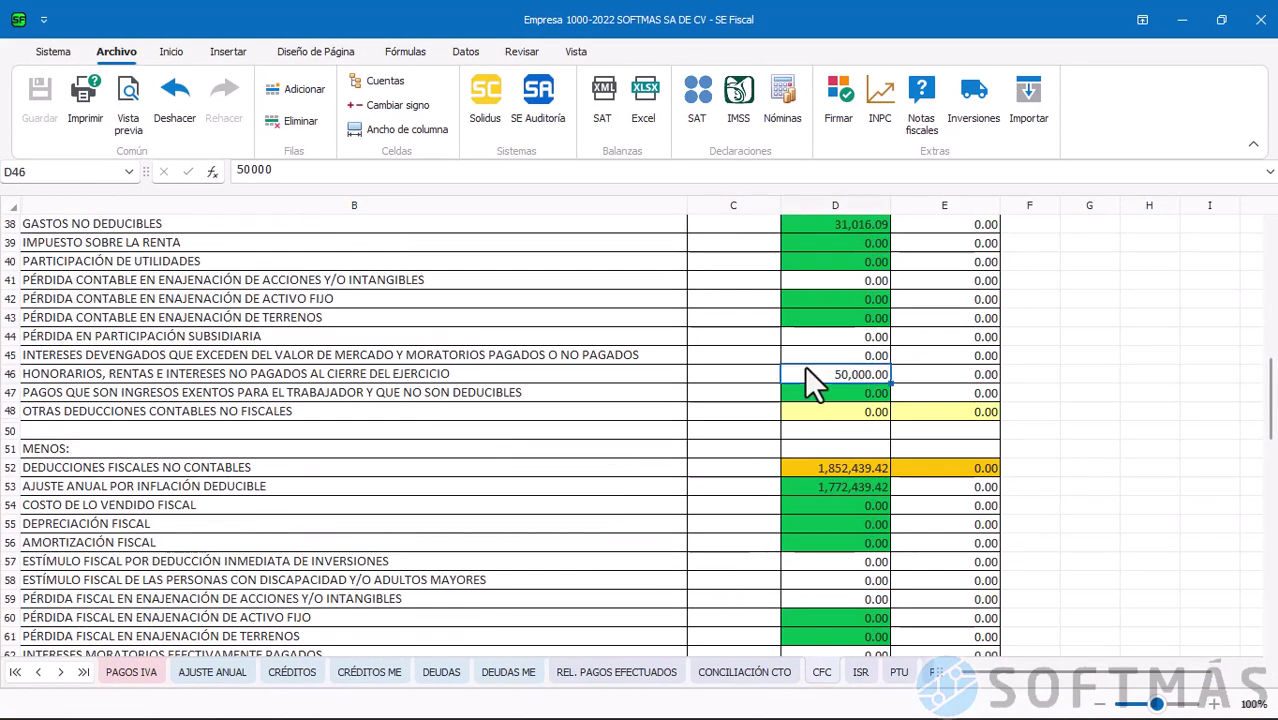
left_click(812, 490)
scroll(813, 489, "down", 6)
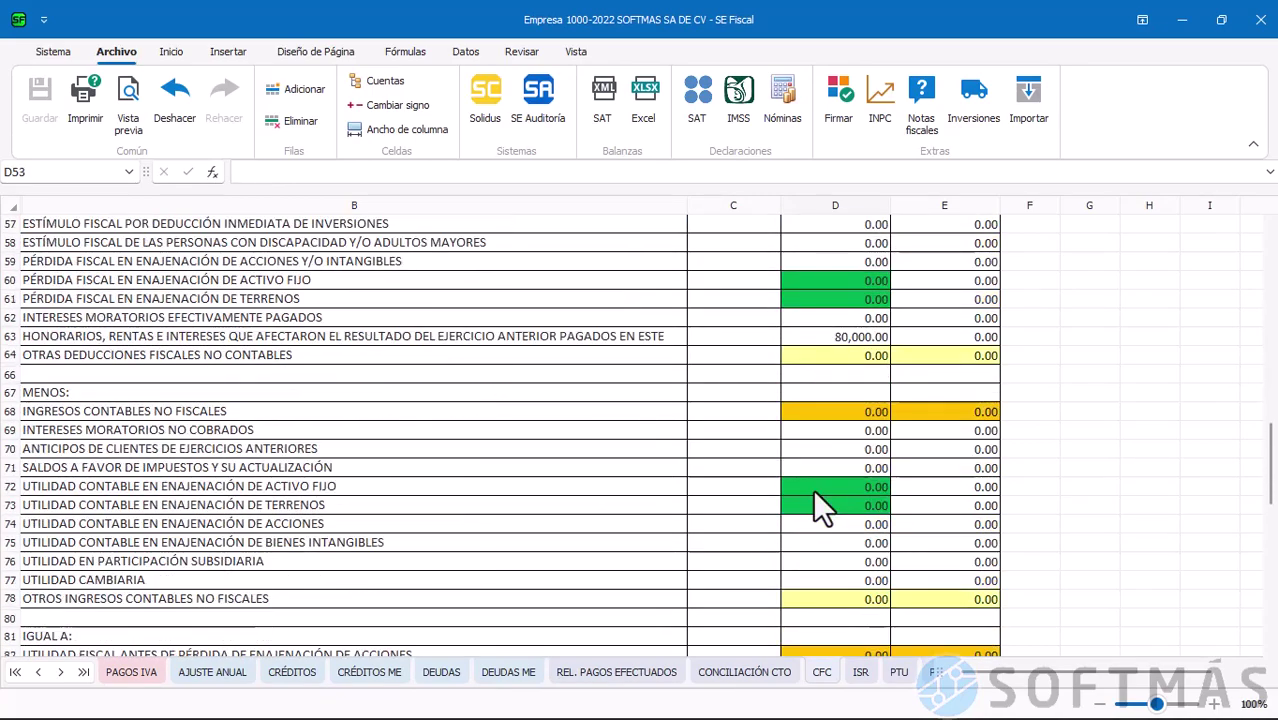
scroll(813, 489, "up", 3)
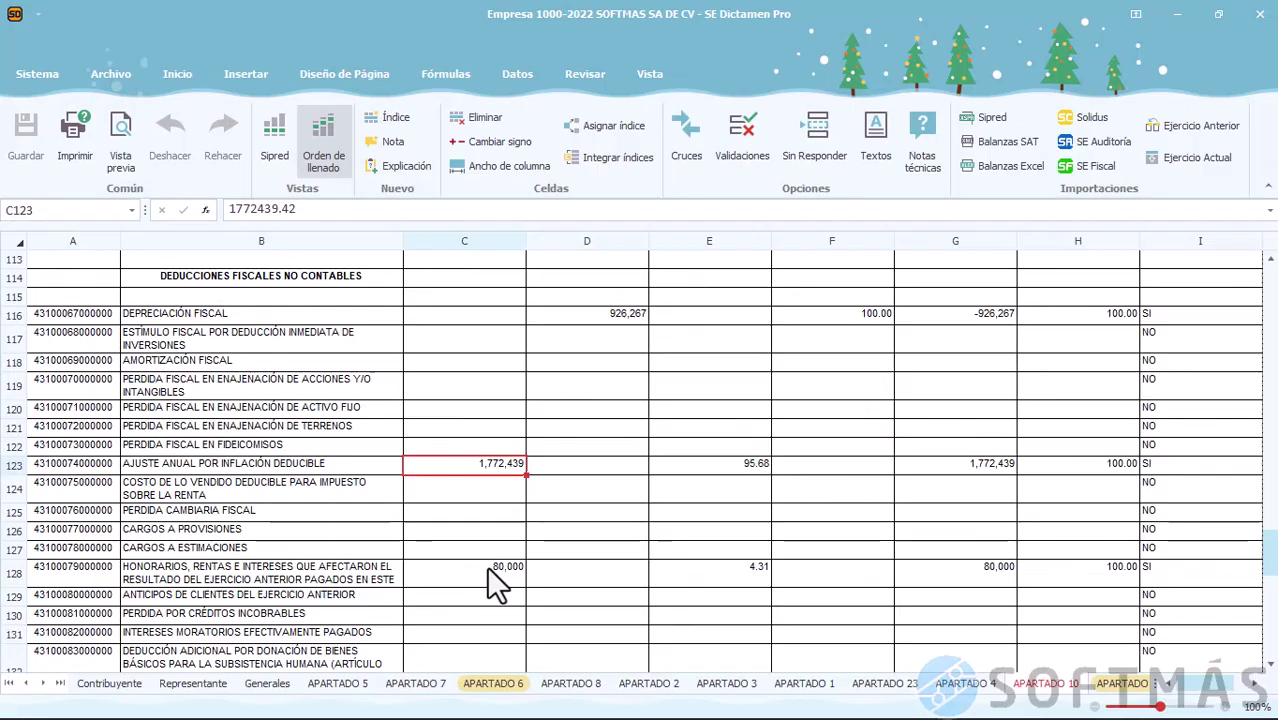
Back in SE Dictamen, check the prior-year HONORARIOS, RENTAS E INTERESES amount in cell C128 and review the DEDUCCIONES CONTABLES NO FISCALES
left_click(490, 572)
scroll(497, 585, "up", 3)
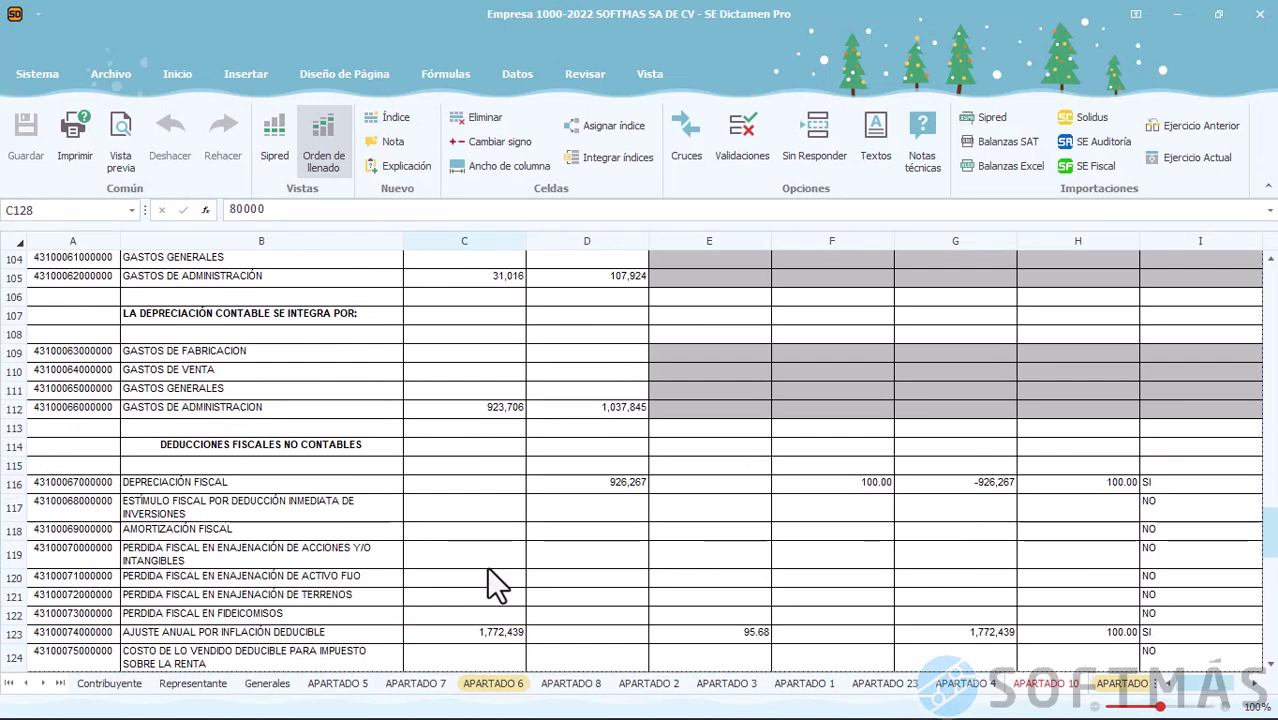
scroll(497, 585, "up", 12)
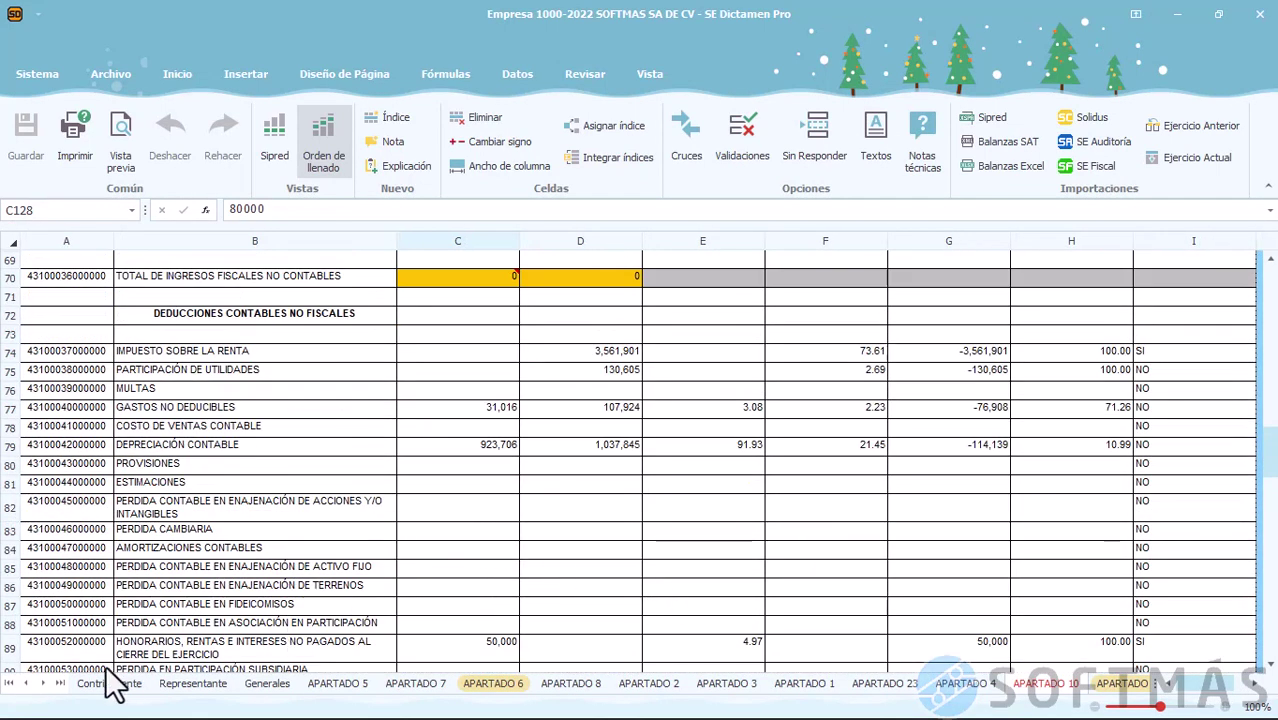
Open APARTADO 14 and view its reconciliation of TOTAL DE VENTAS O INGRESOS NETOS
left_click(42, 683)
left_click(42, 683)
left_click(42, 683)
left_click(42, 683)
left_click(42, 683)
left_click(826, 683)
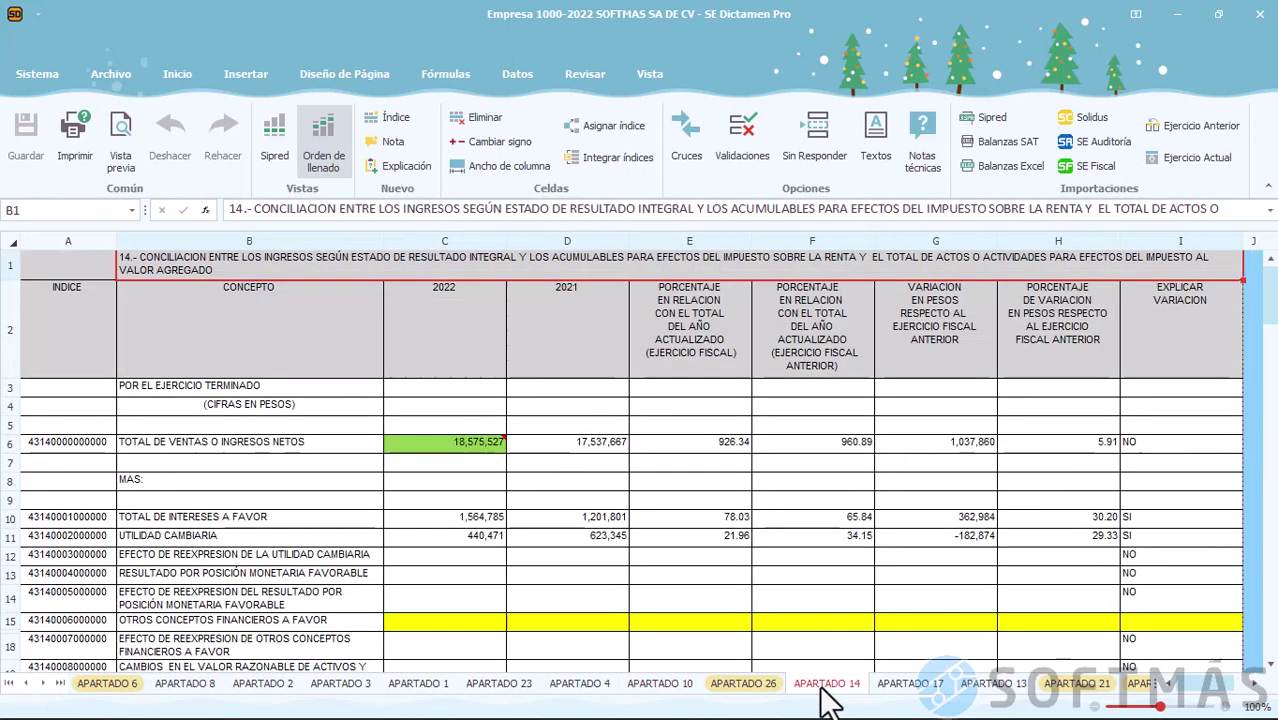
left_click(600, 555)
In APARTADO 17, answer NO to being covered for notification through BUZÓN TRIBUTARIO in cell C8
left_click(895, 688)
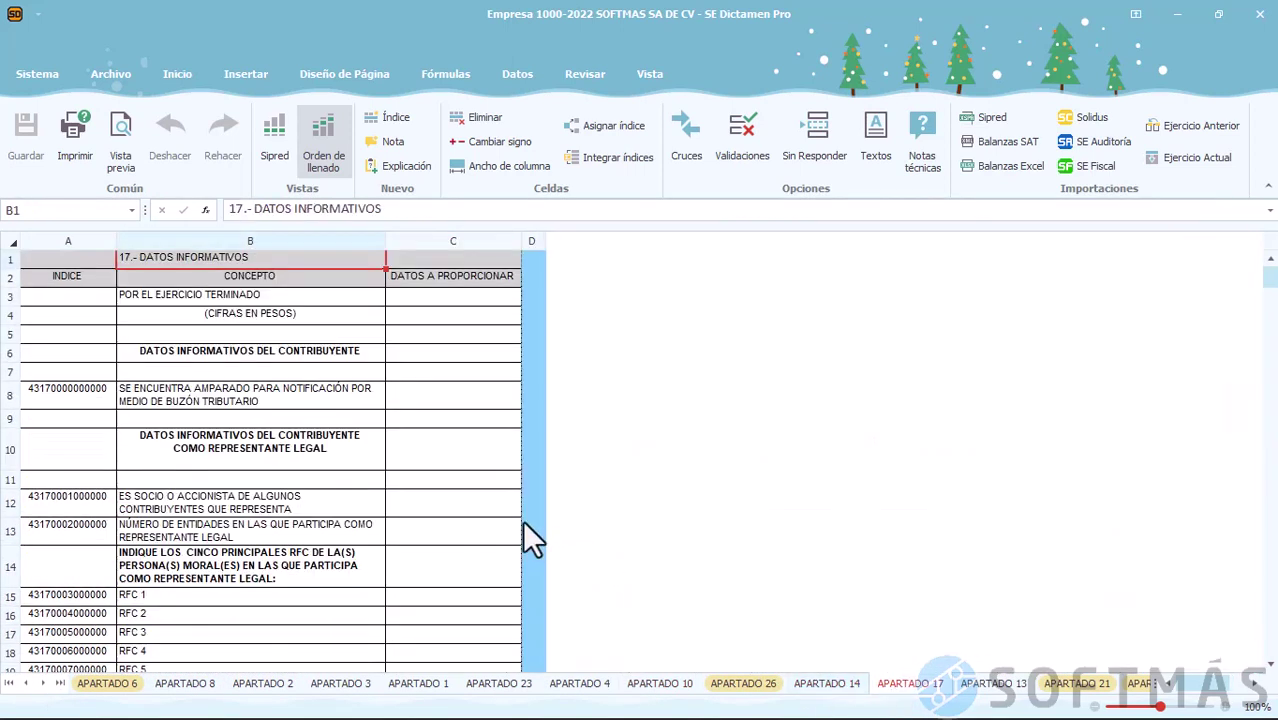
left_click(460, 397)
left_click(529, 400)
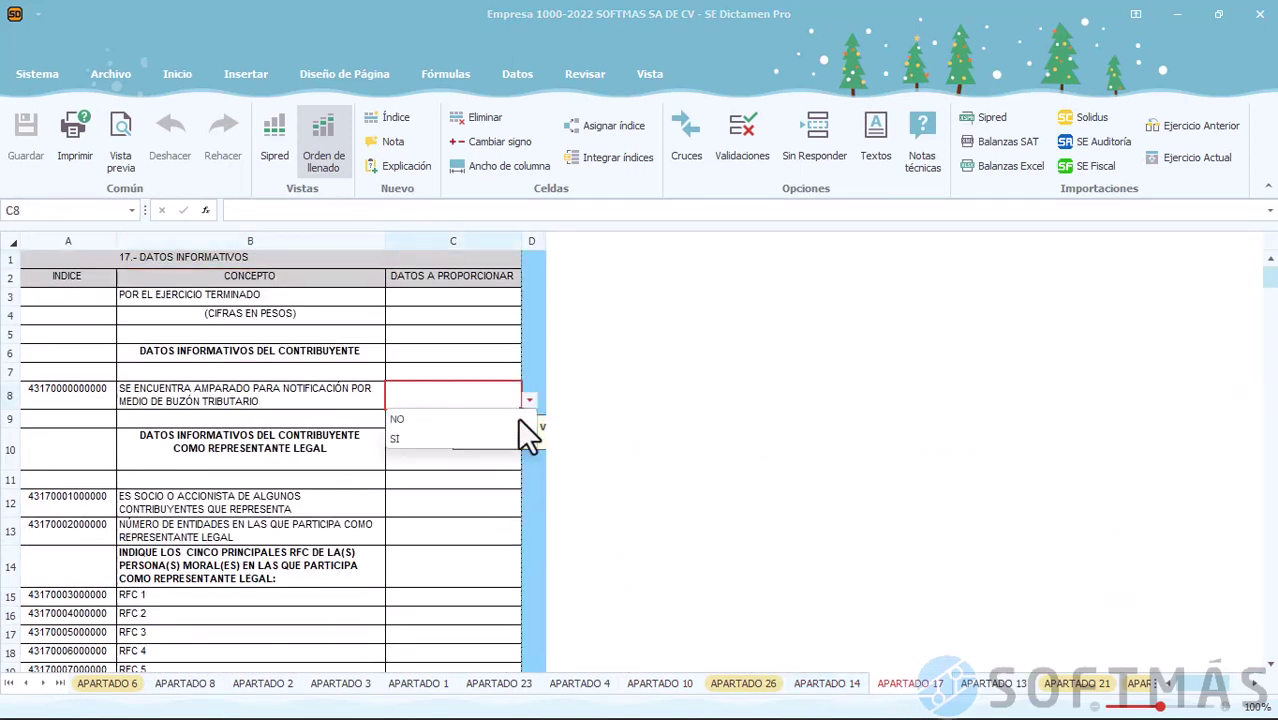
left_click(480, 418)
Answer NO to ES SOCIO O ACCIONISTA DE ALGUNOS CONTRIBUYENTES QUE REPRESENTA in cell C12 of APARTADO 17 and save the report
left_click(505, 506)
left_click(528, 508)
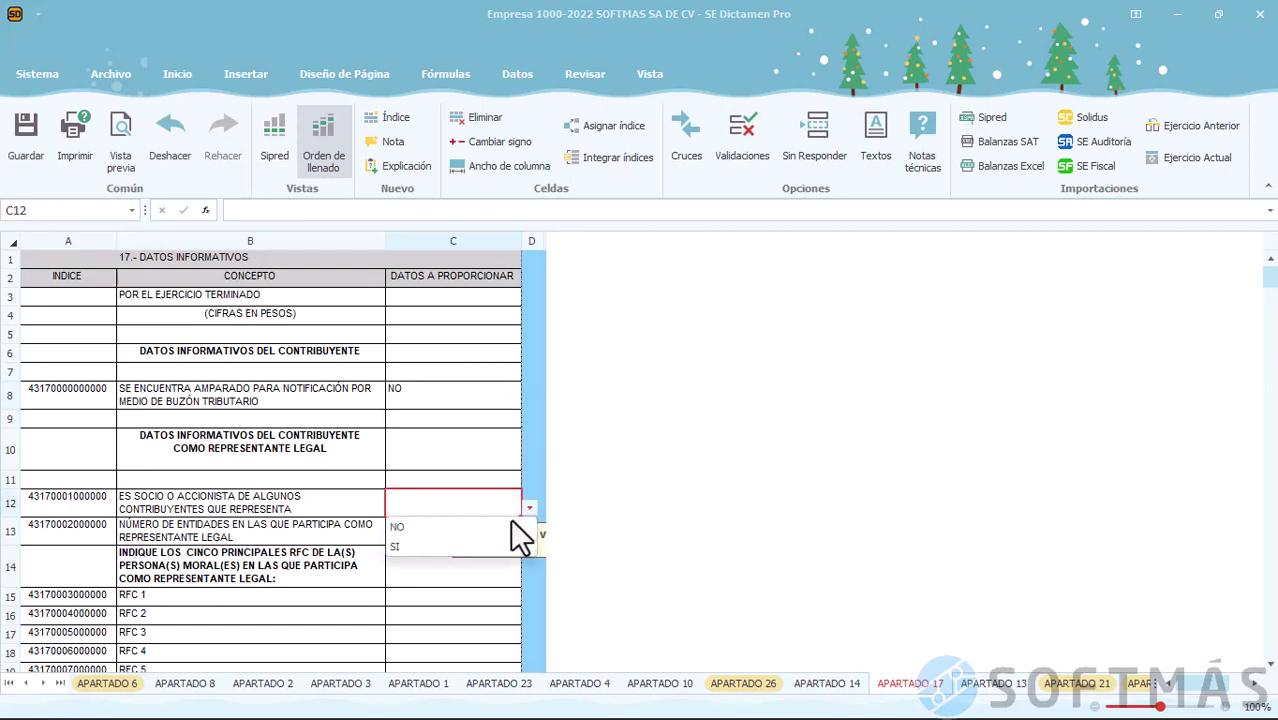
left_click(511, 522)
left_click(448, 540)
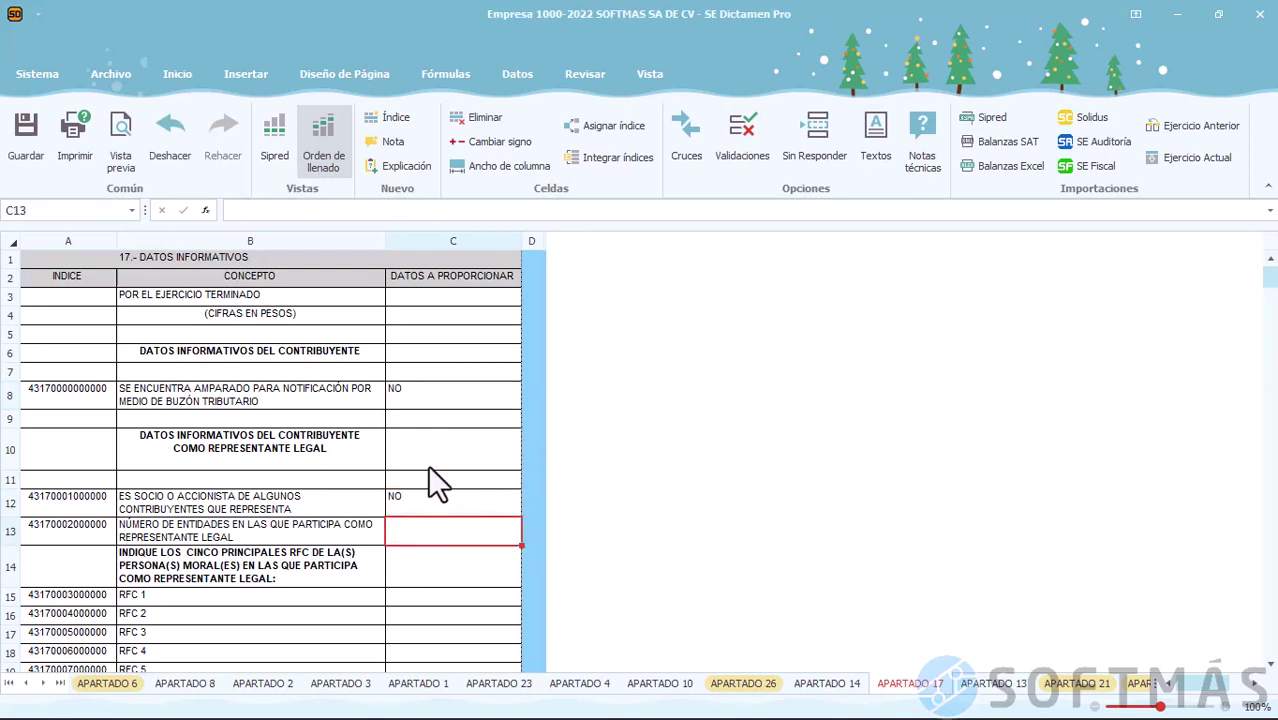
left_click(33, 119)
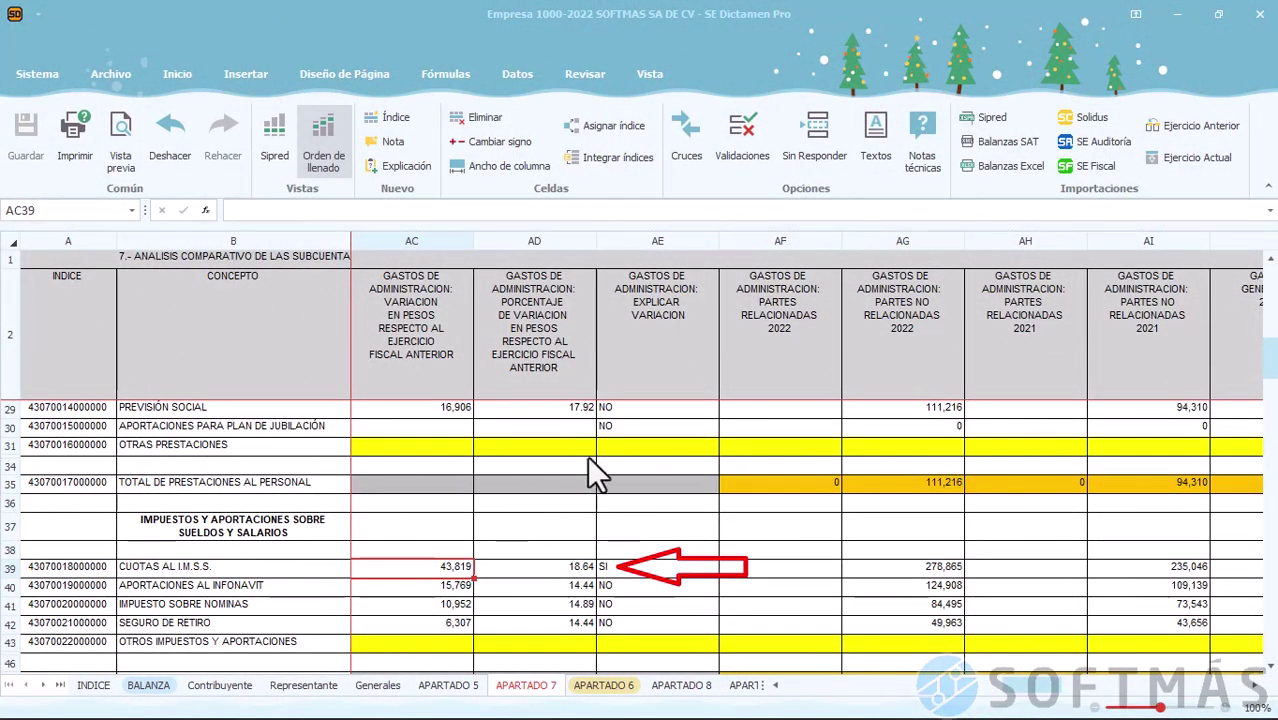
Add an explanation row under CUOTAS AL I.M.S.S. in APARTADO 7 and begin it with "LA VARIACIÓN SE DEBE A QUE SE INCREMENTÓ EL SALARIO MÍNIMO"
left_click(620, 567)
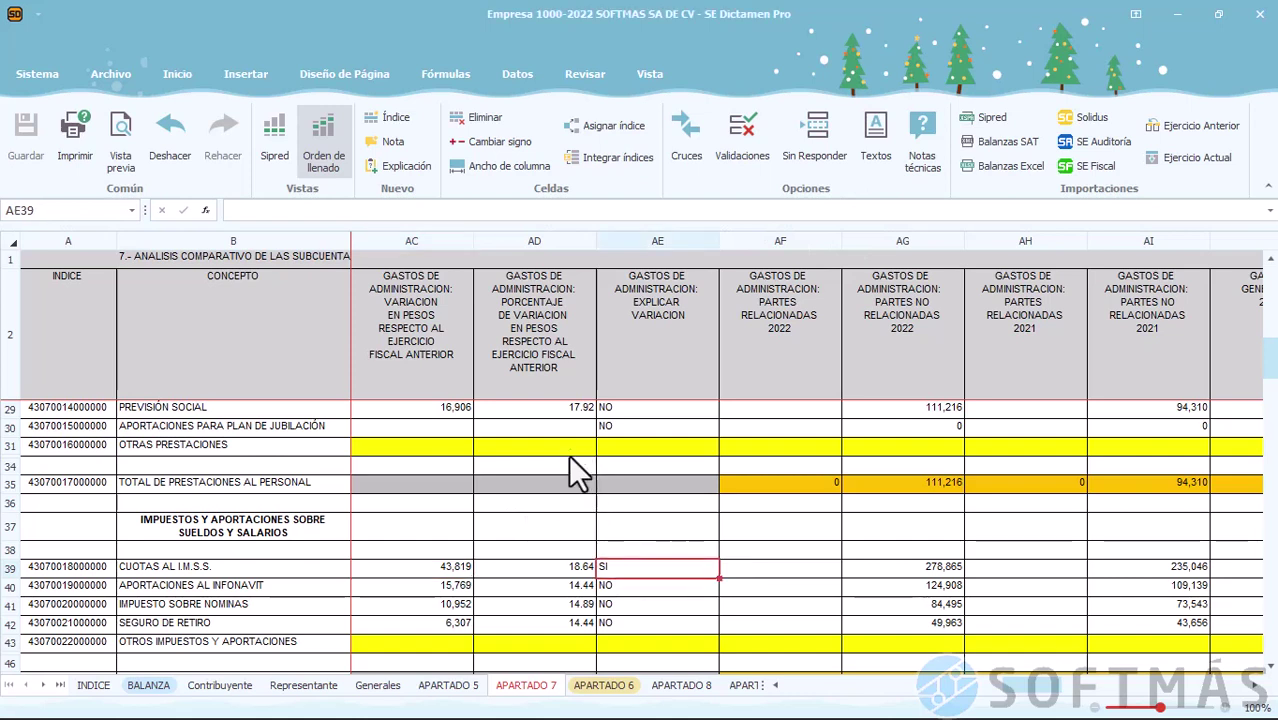
left_click(394, 175)
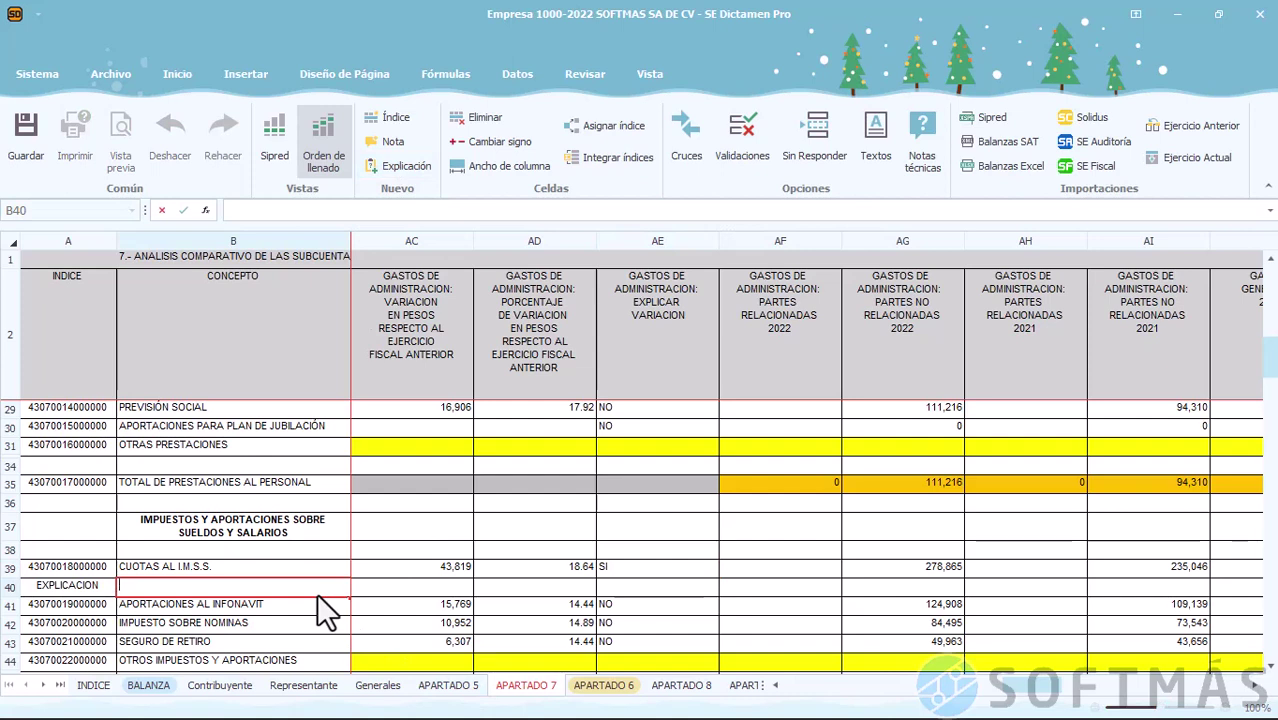
type("LA VAR")
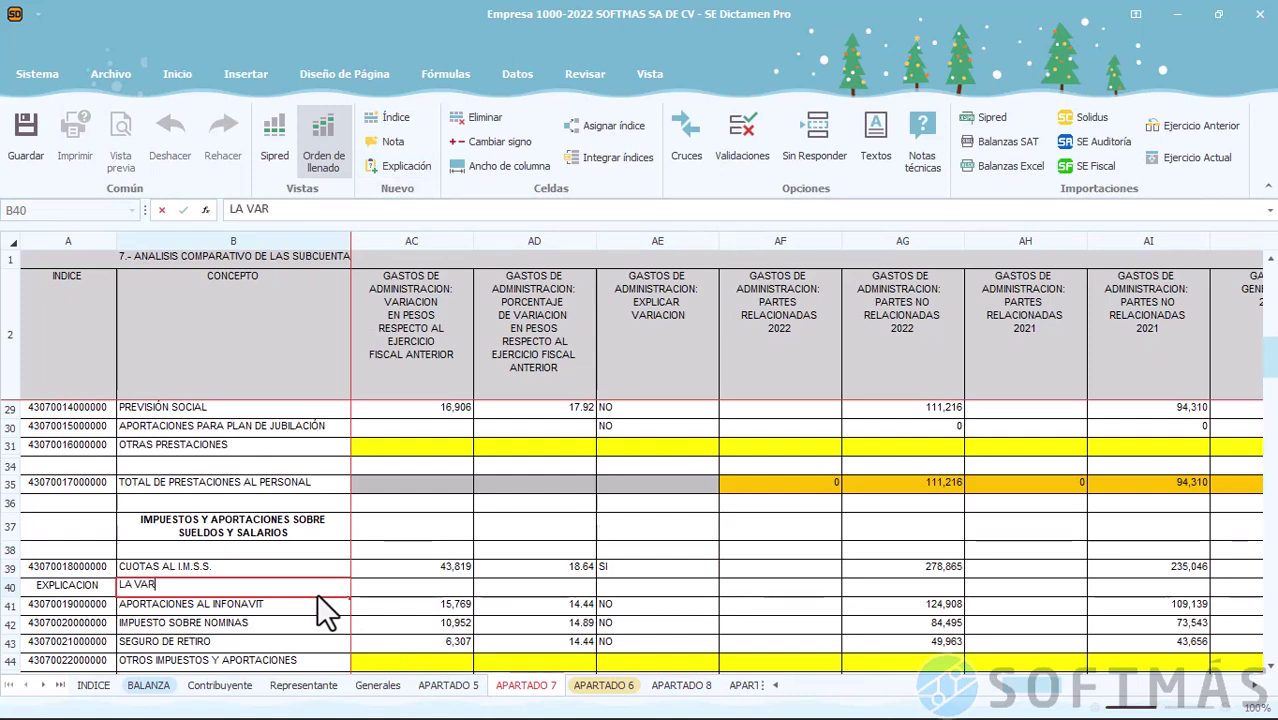
type("IACIÓN SE DEBE")
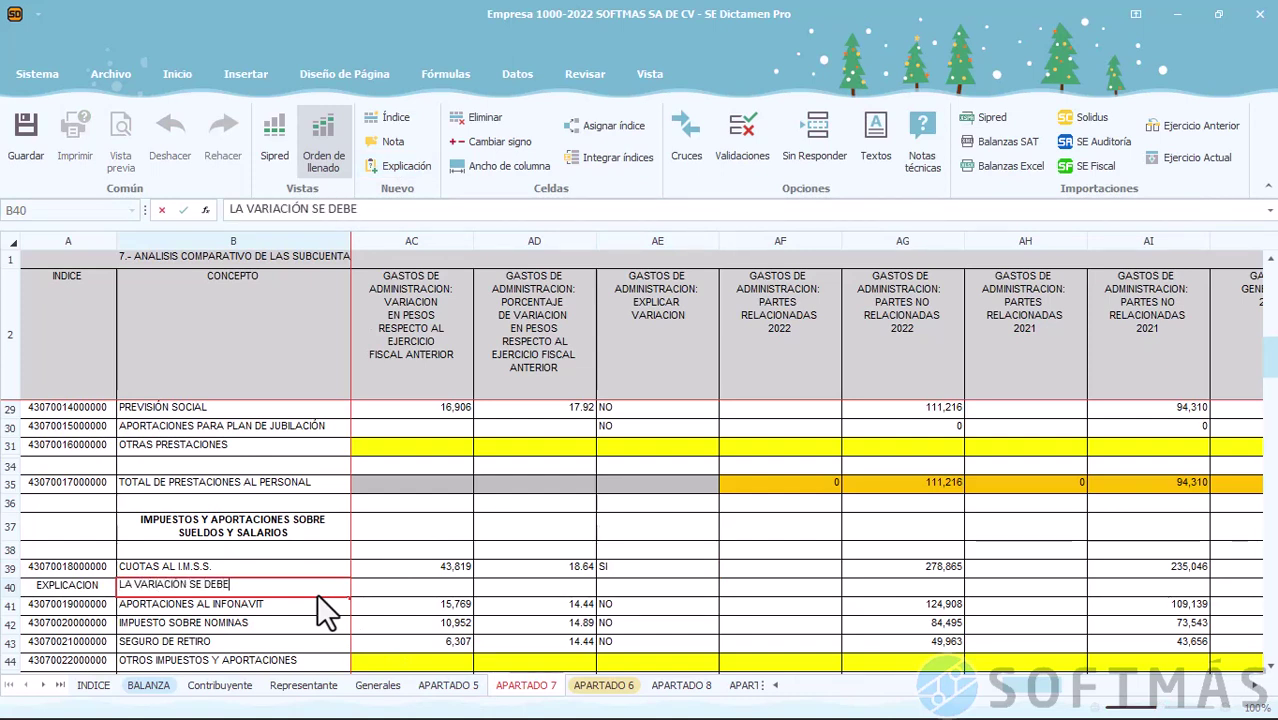
type(" A QUE SE INCREME")
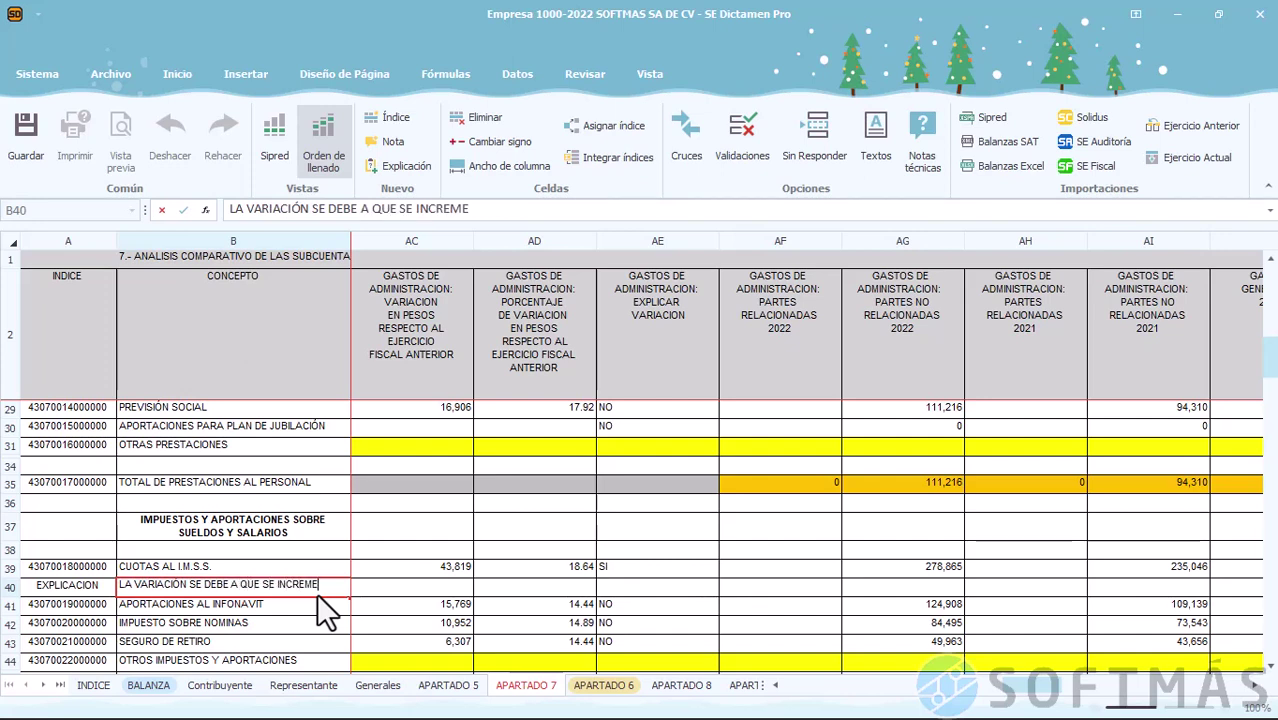
type("NTÓ EL SALA")
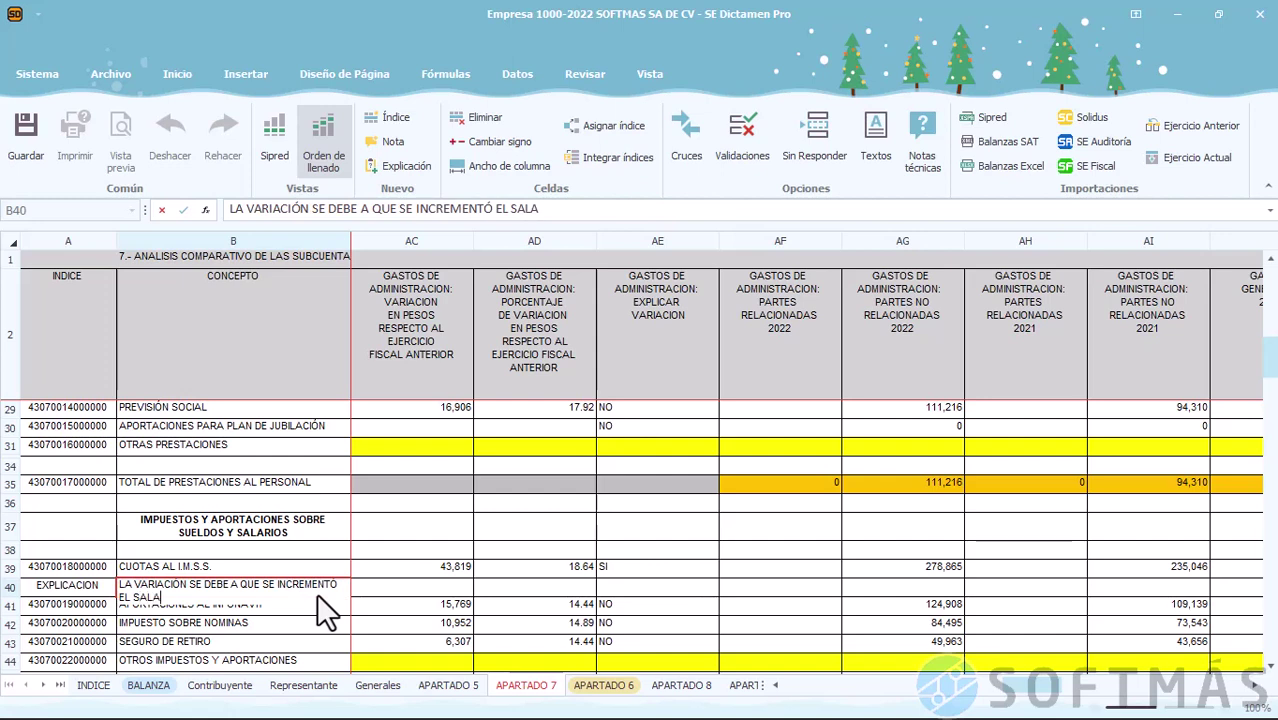
type("RIO MÍNIMO")
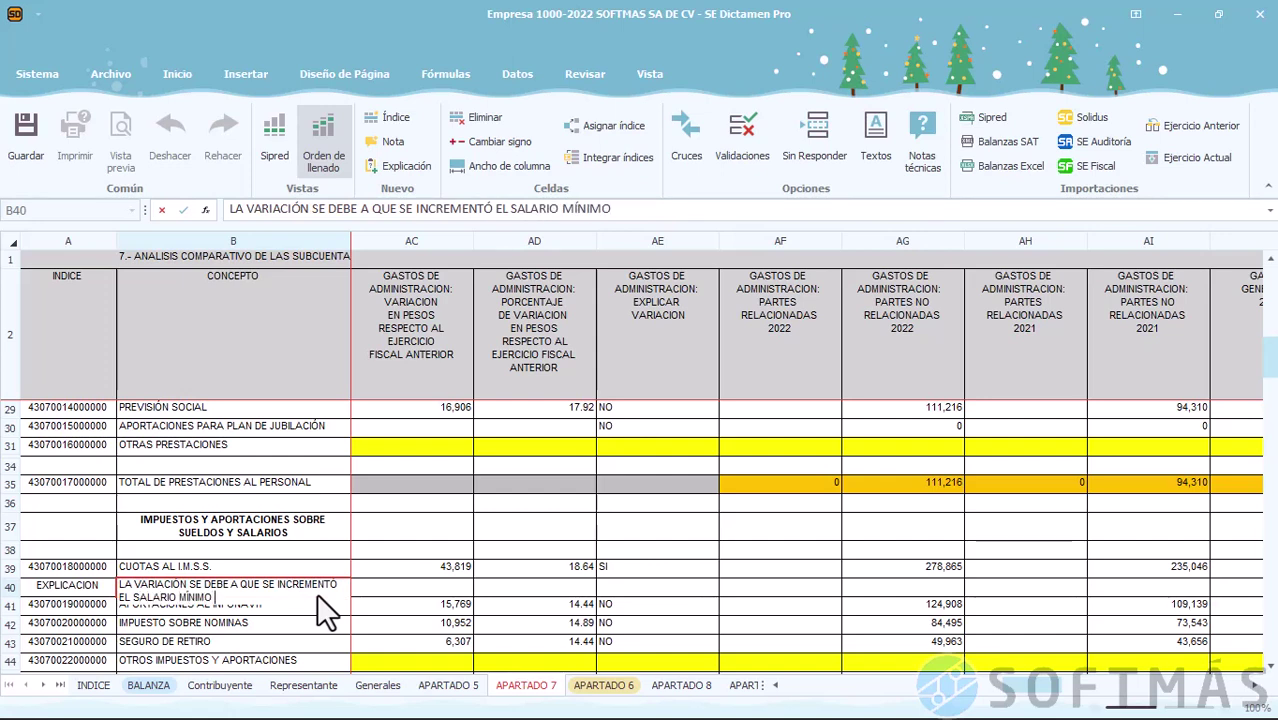
Complete the explanation with "RESPECTO AL AÑO PASADO EN UN 20% DEL TOTAL. ESTE ES UN EJEMPLO" and save the report
type(" RE")
key("BackSpace")
key("BackSpace")
type("RESPECTO")
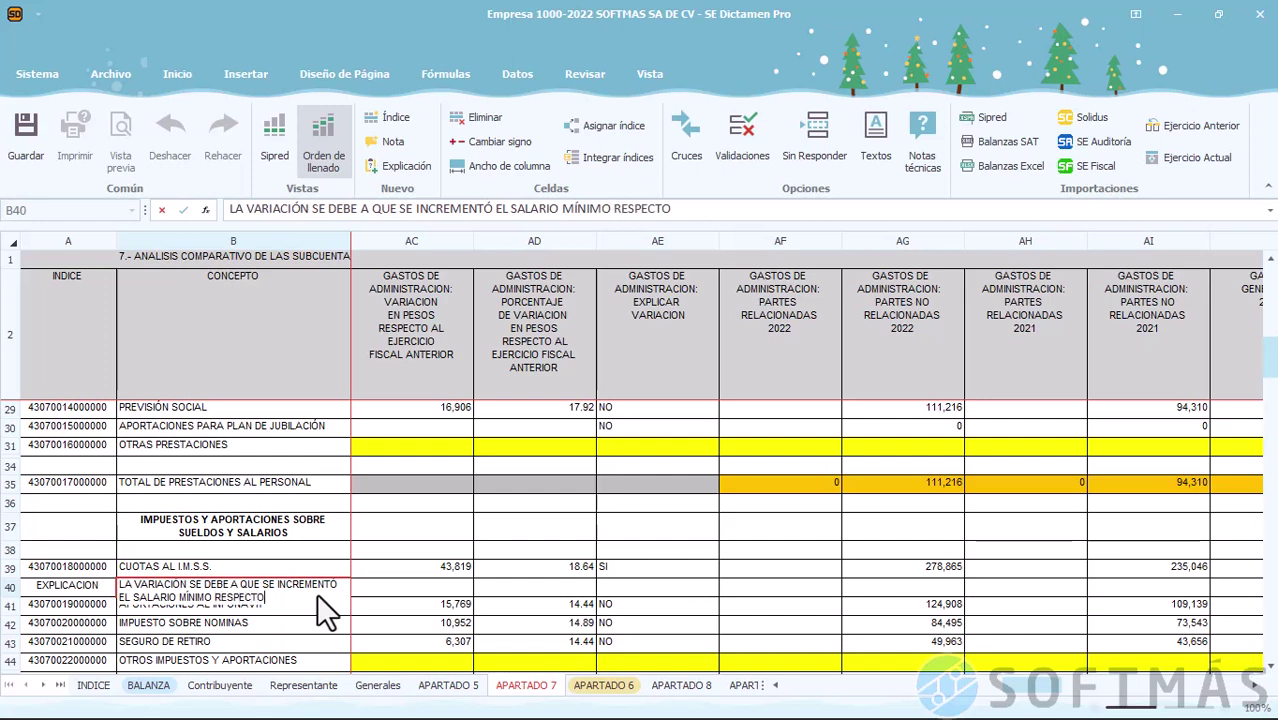
type(" AL AÑO PASADO EN")
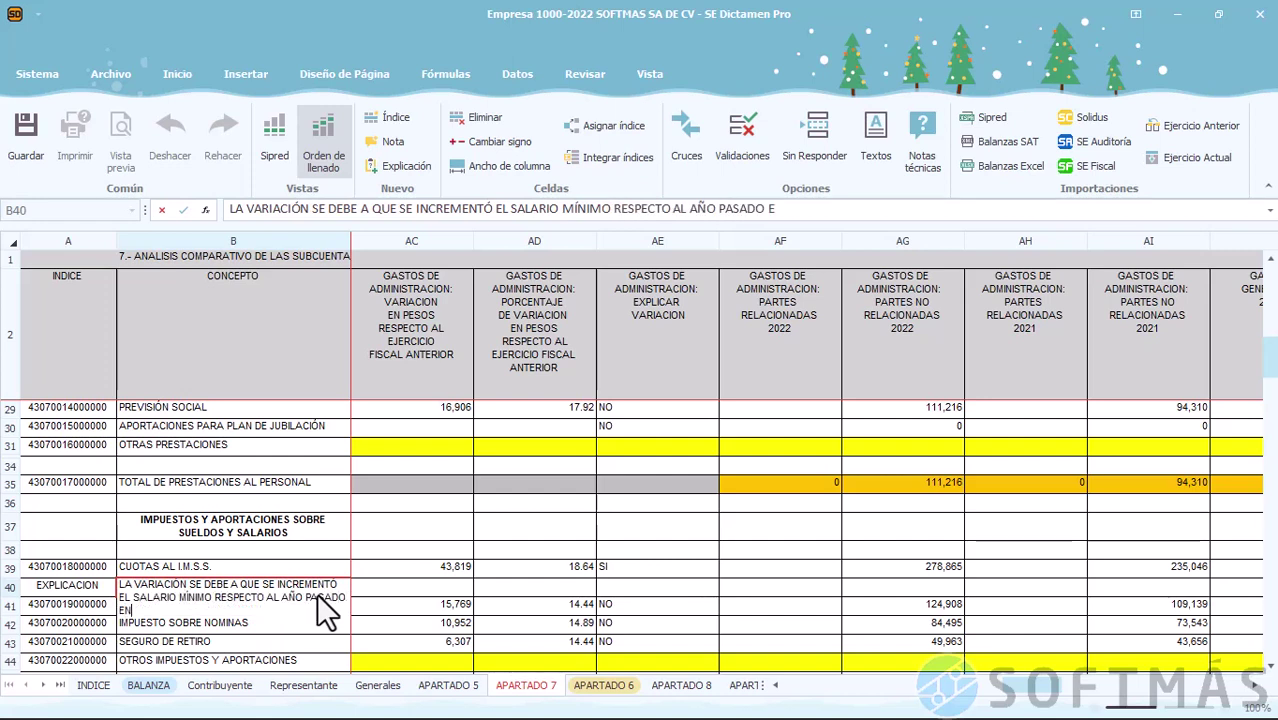
type(" UN 20% DEL TOTAL")
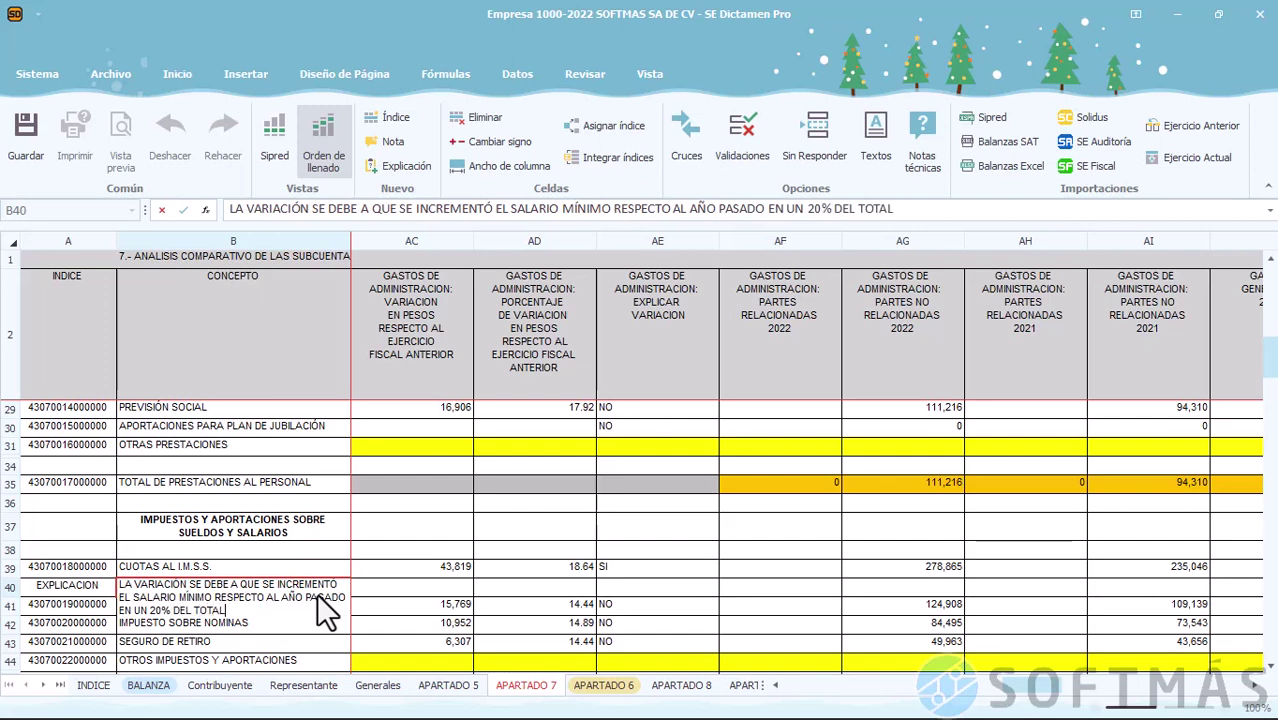
type(". ESTE ES UN")
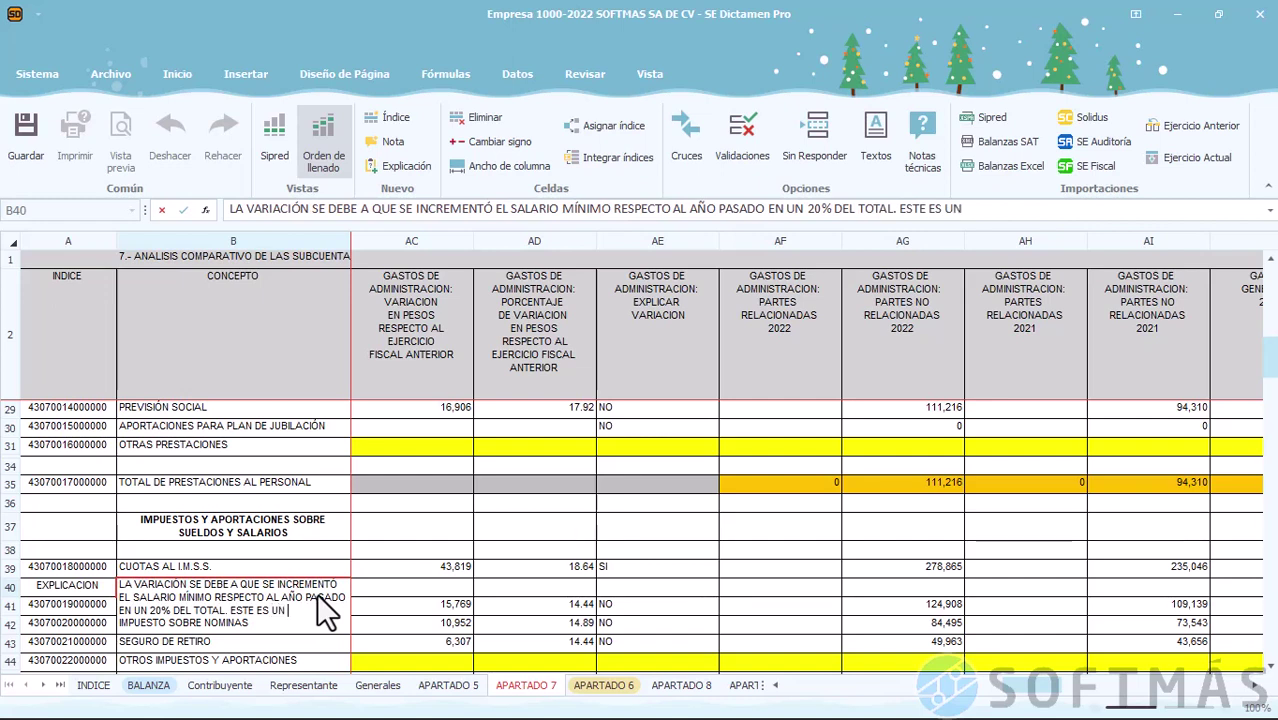
type(" EJEMPLO")
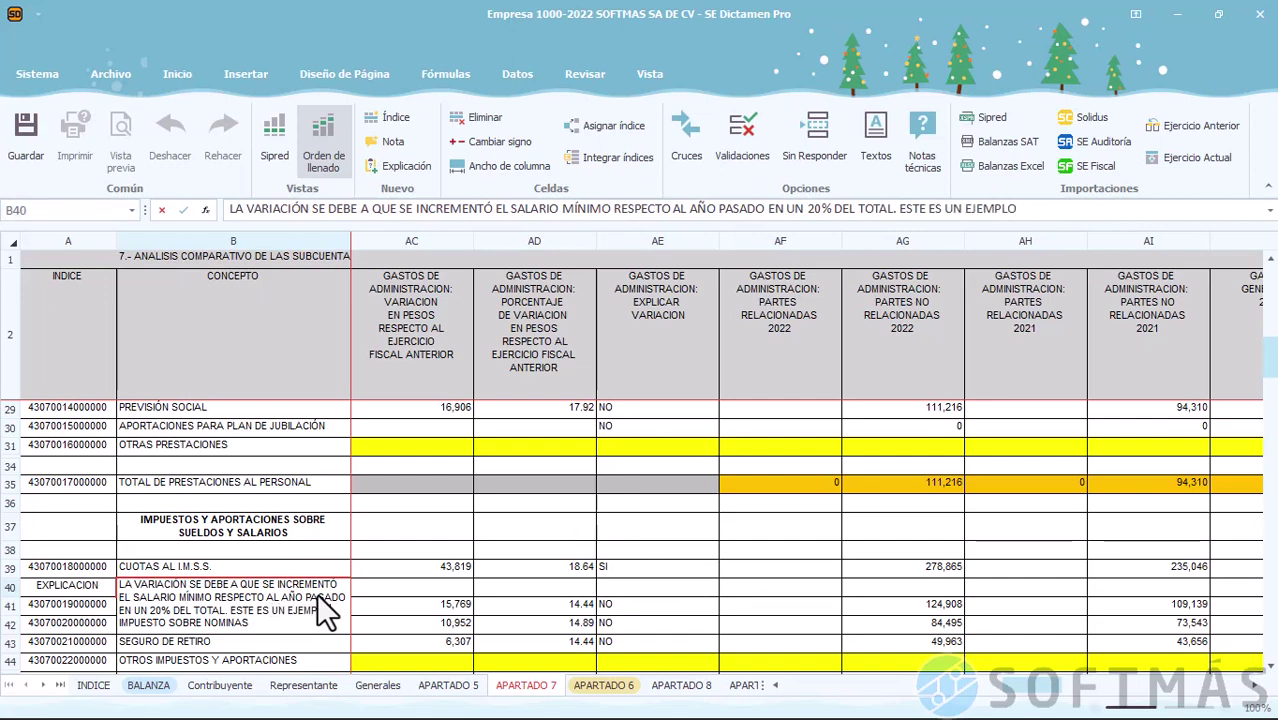
key("Return")
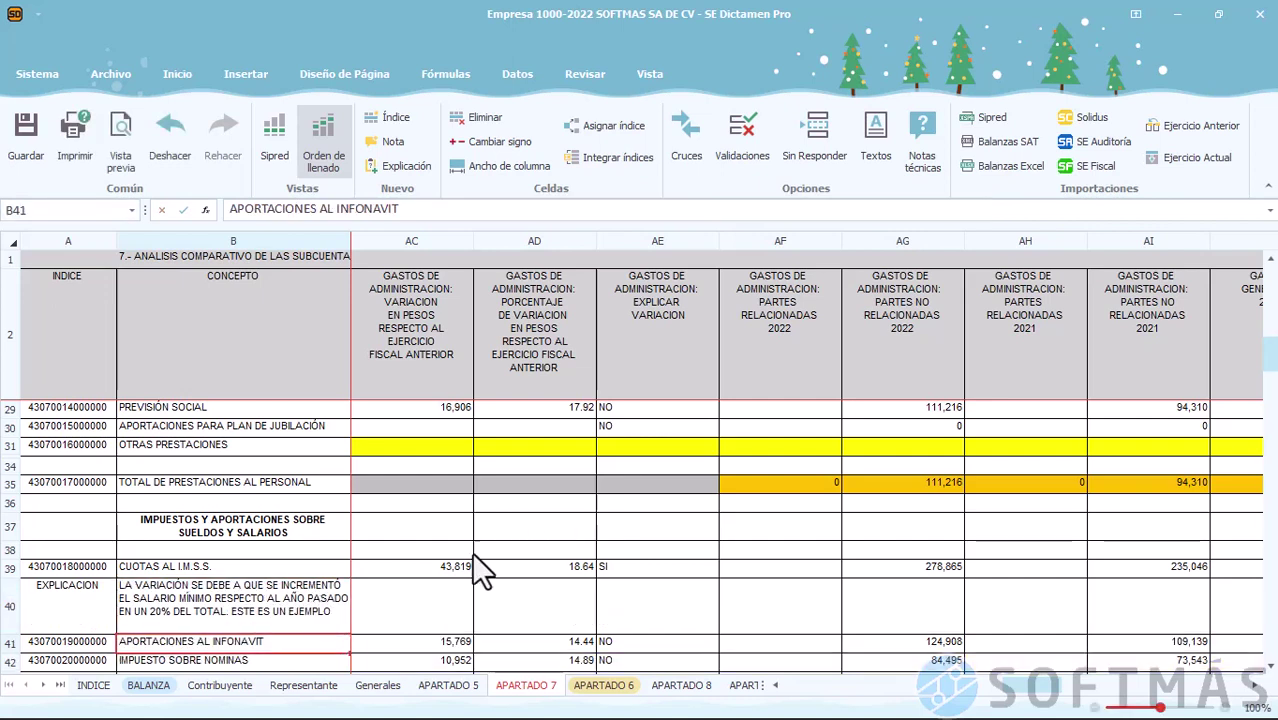
left_click(238, 604)
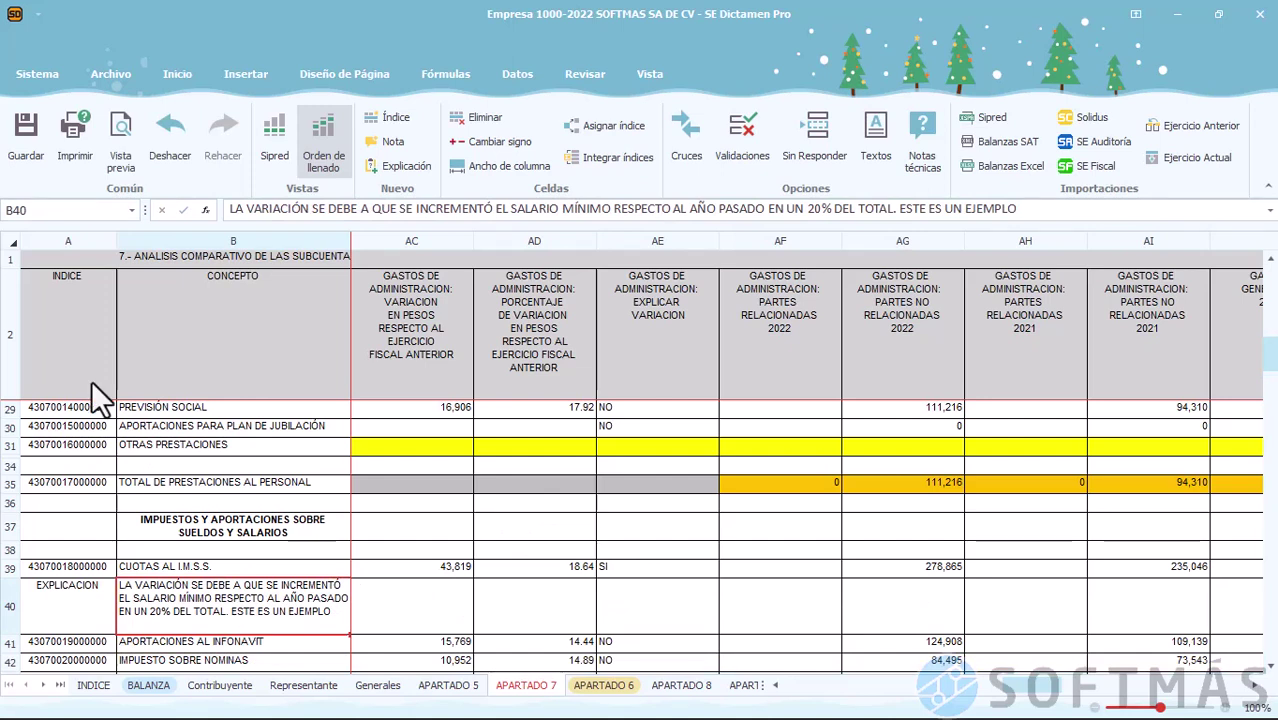
left_click(26, 140)
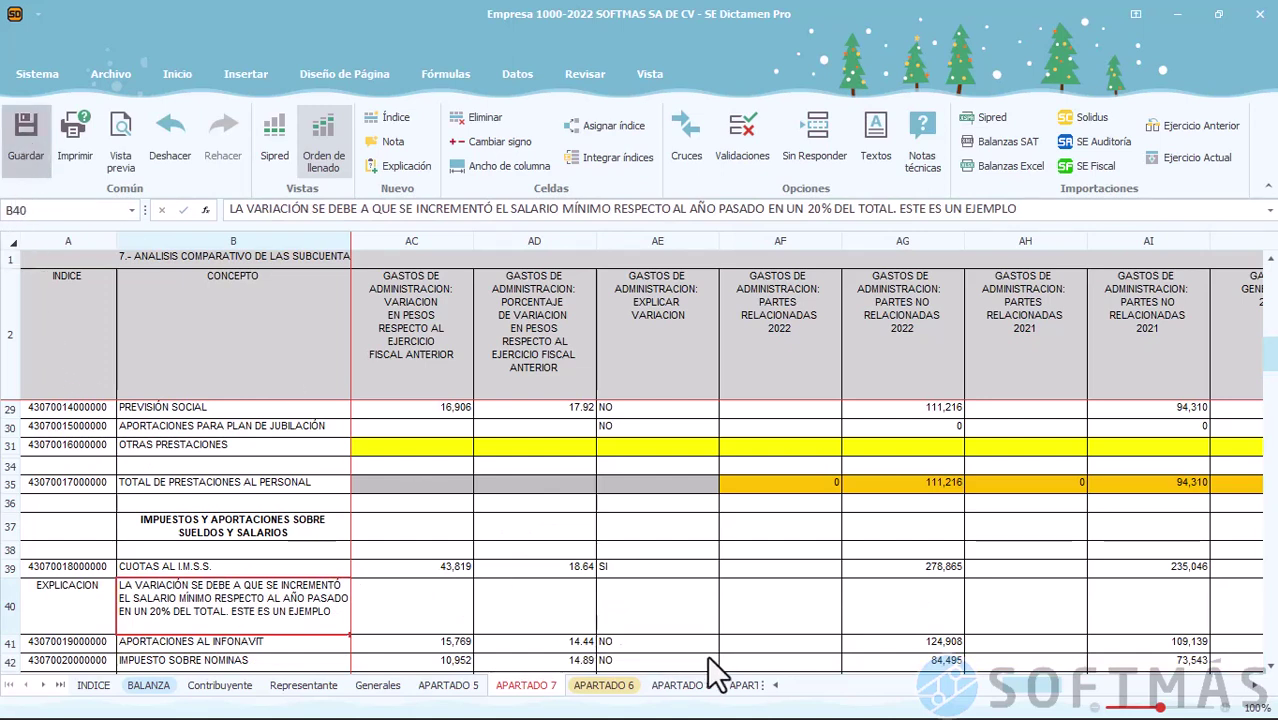
Open the Cruces check, show only the crosses with differences, and examine the cells behind crosses 1 and 57
left_click(664, 612)
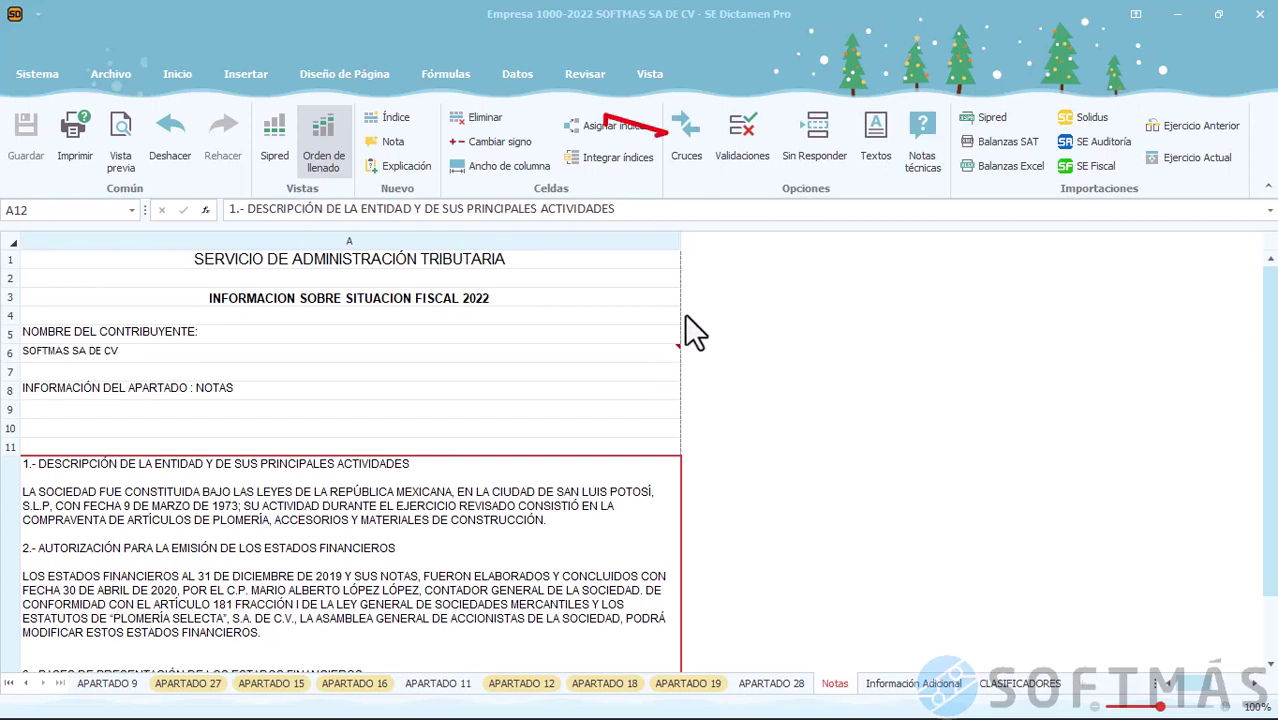
left_click(687, 140)
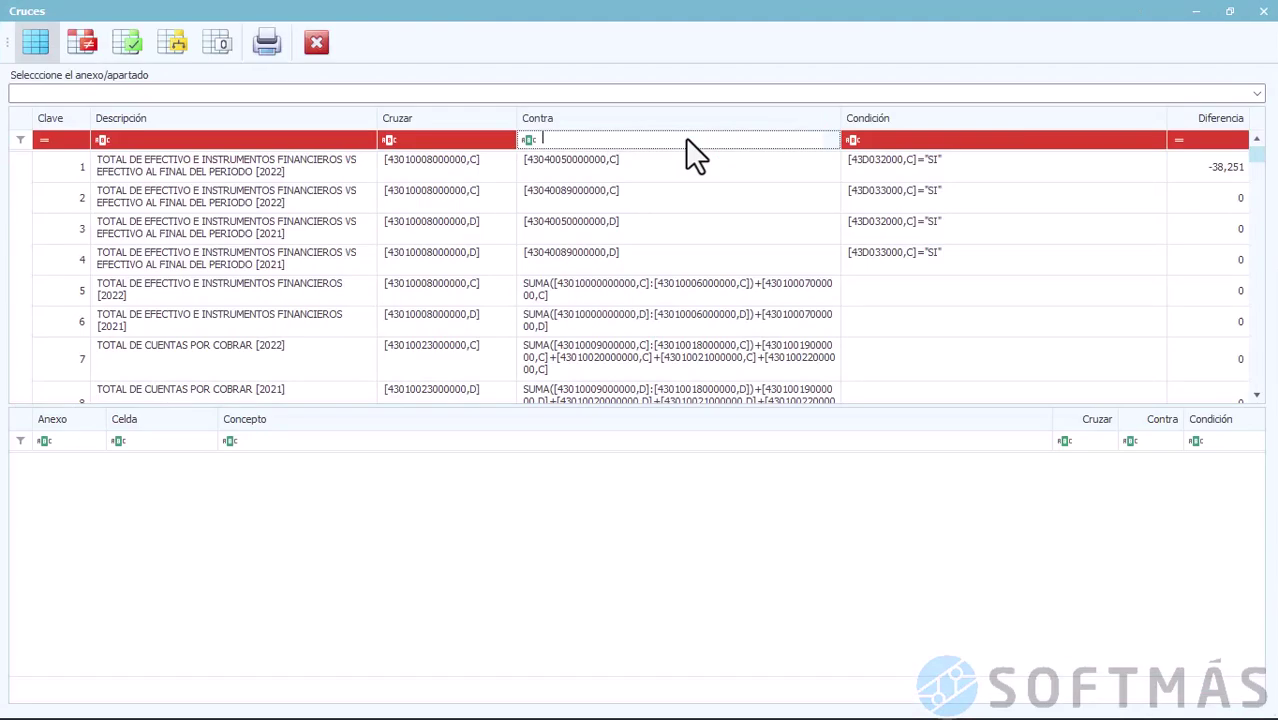
left_click(677, 204)
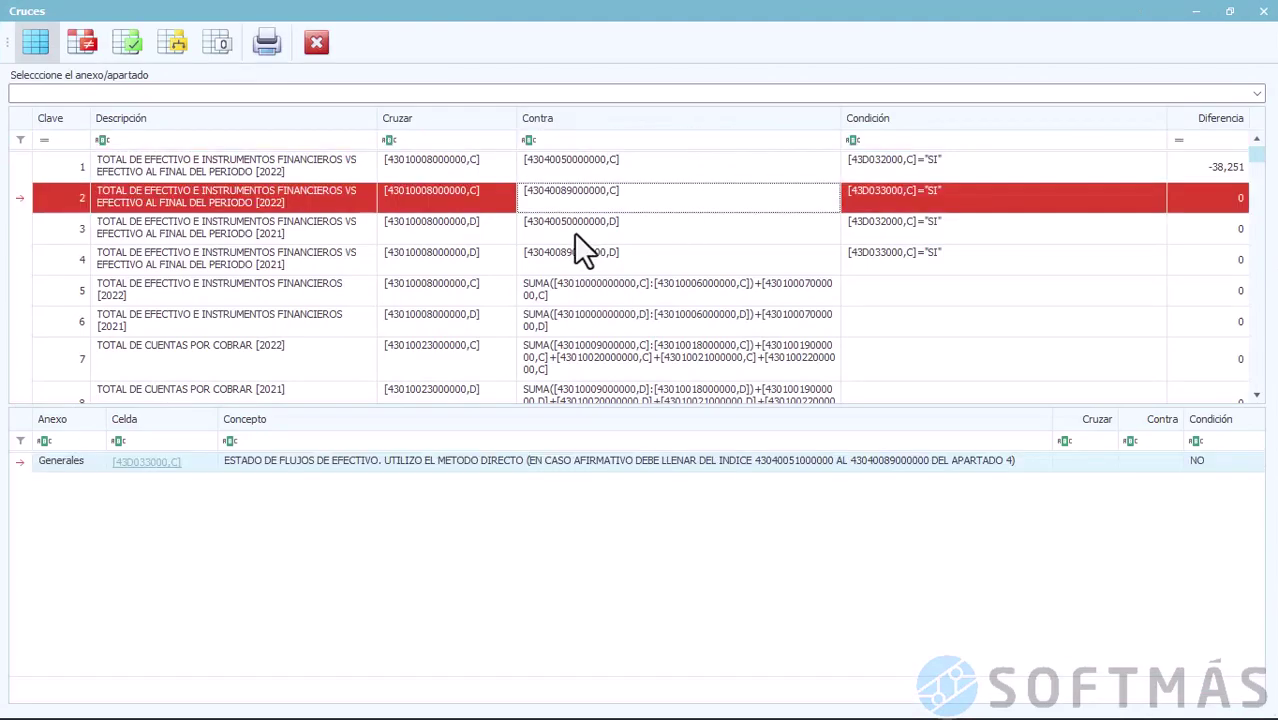
left_click(186, 156)
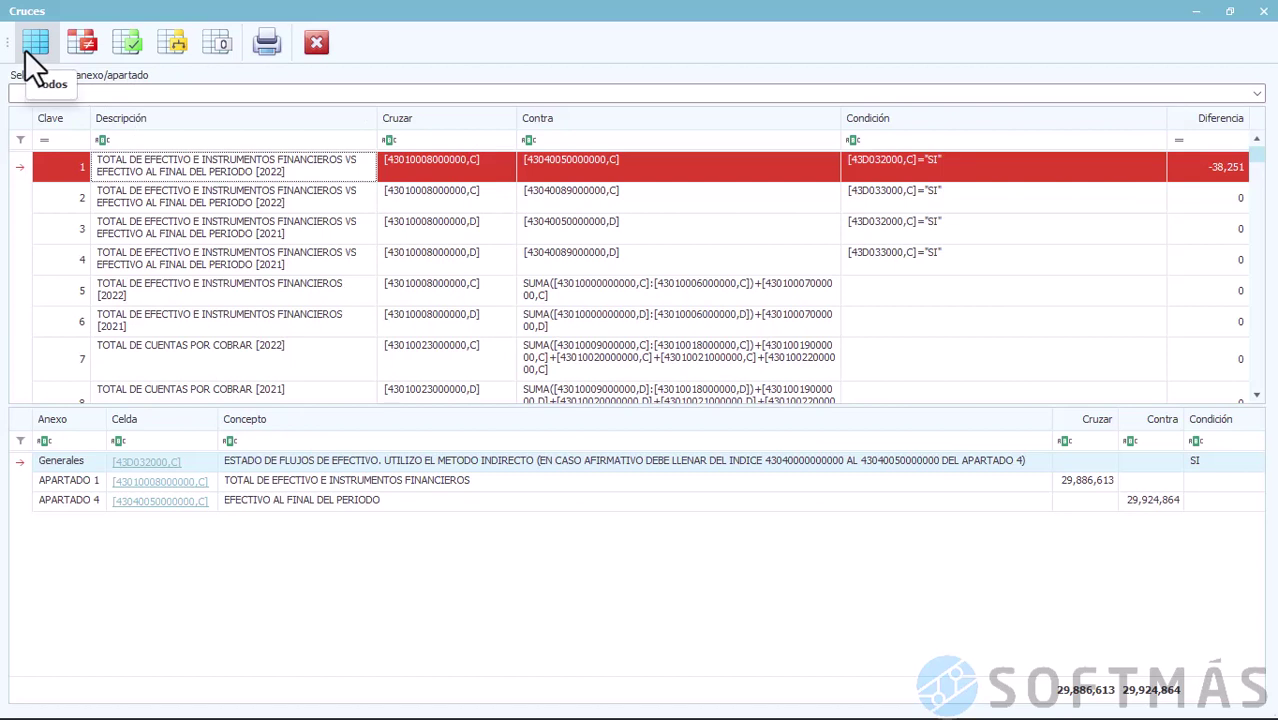
left_click(95, 41)
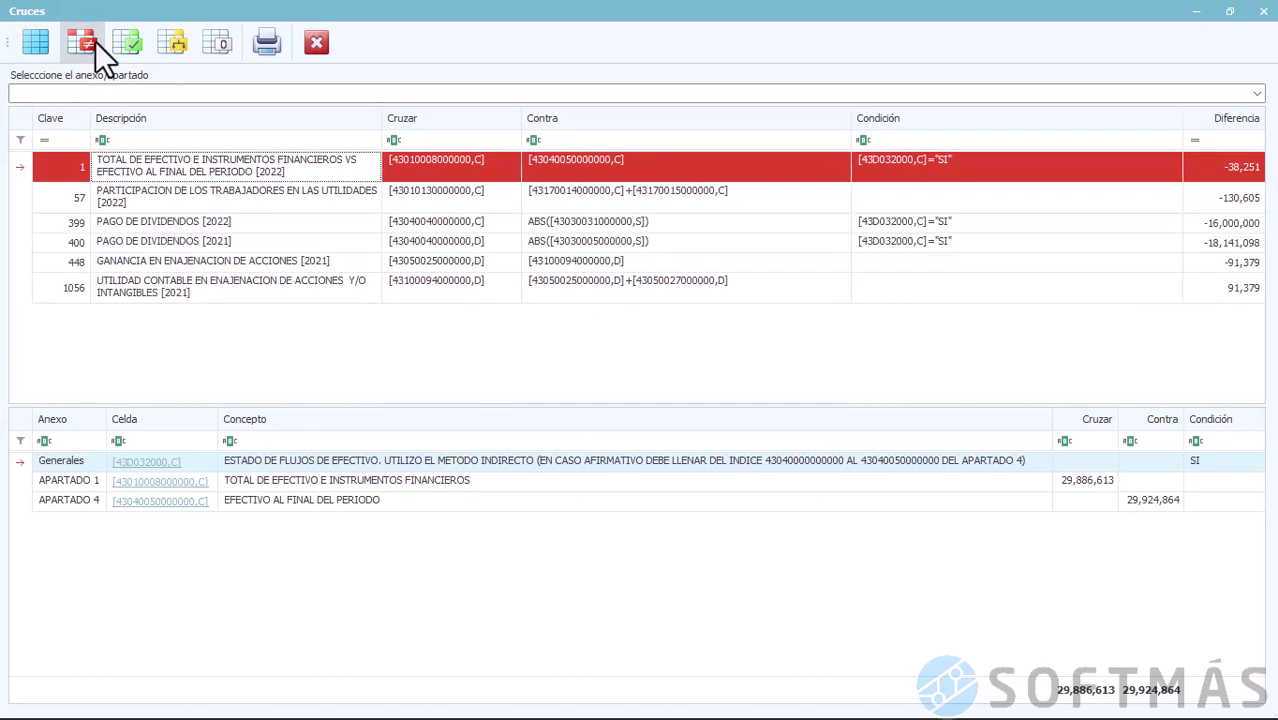
left_click(588, 175)
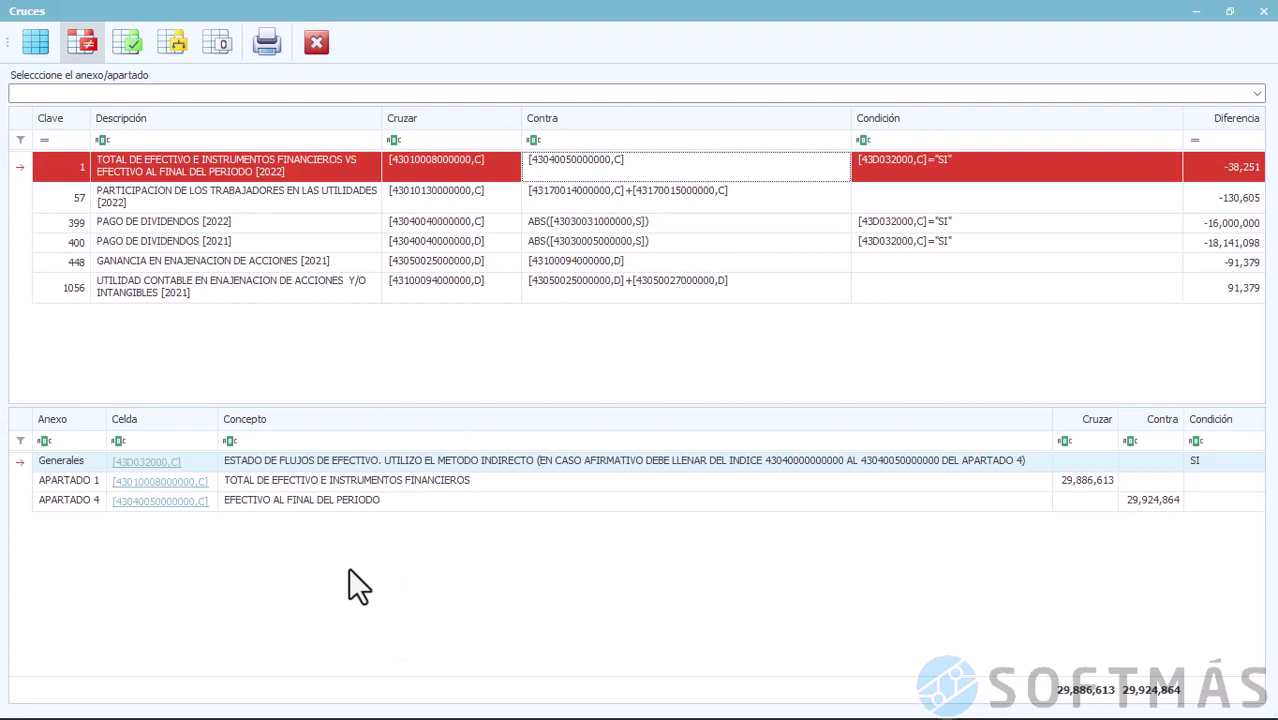
left_click(181, 503)
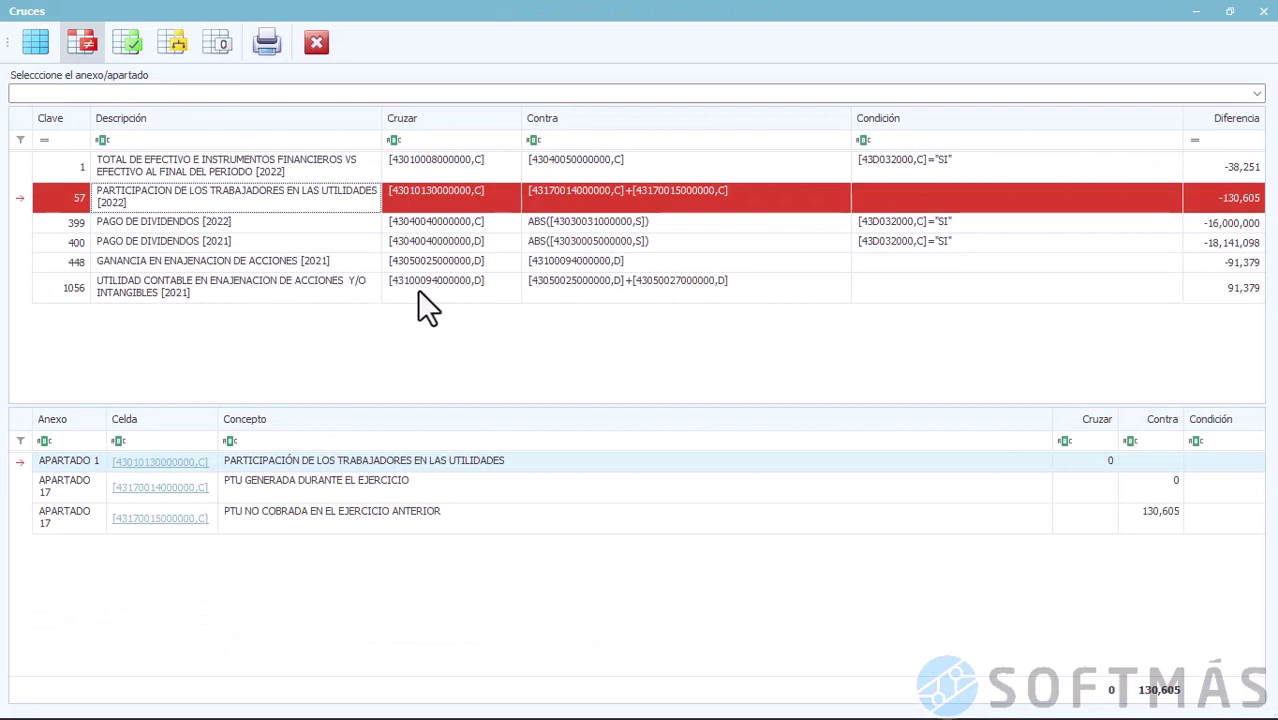
Show only the correct crosses and review the list, including the detail of the TOTAL DE EFECTIVO E INSTRUMENTOS FINANCIEROS crosses
left_click(122, 42)
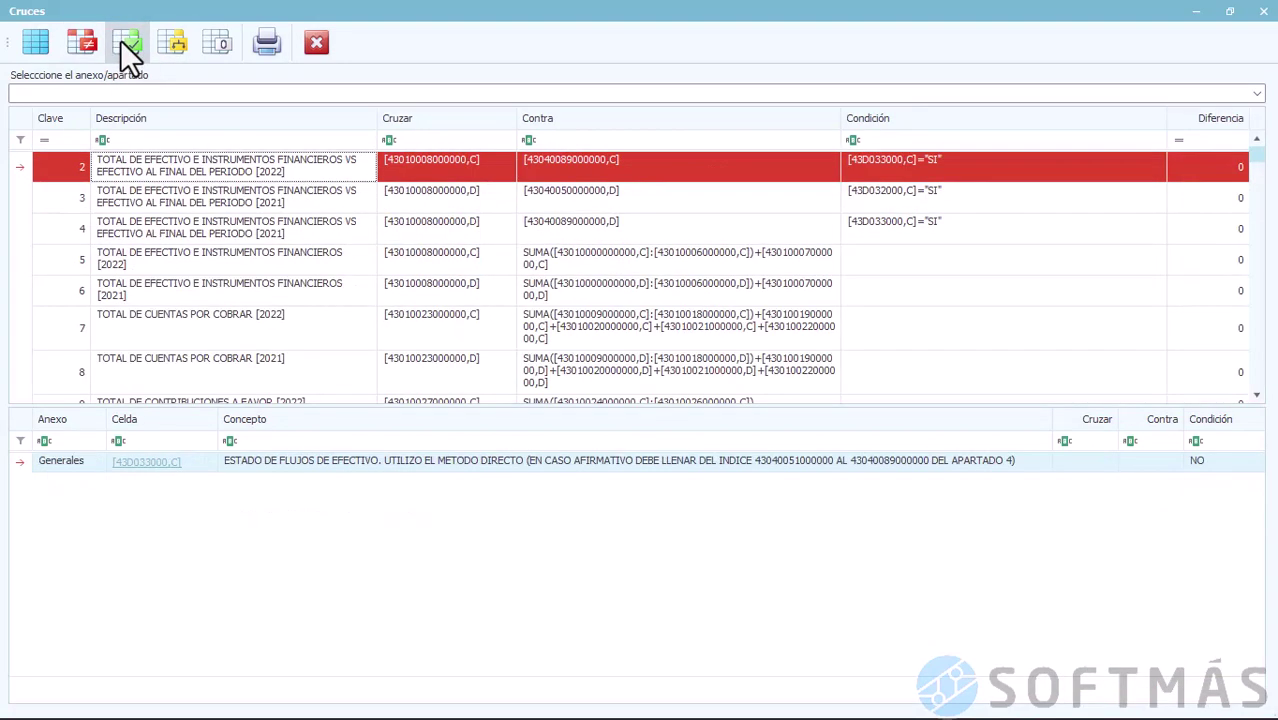
left_click(332, 208)
scroll(332, 214, "down", 6)
scroll(332, 214, "down", 3)
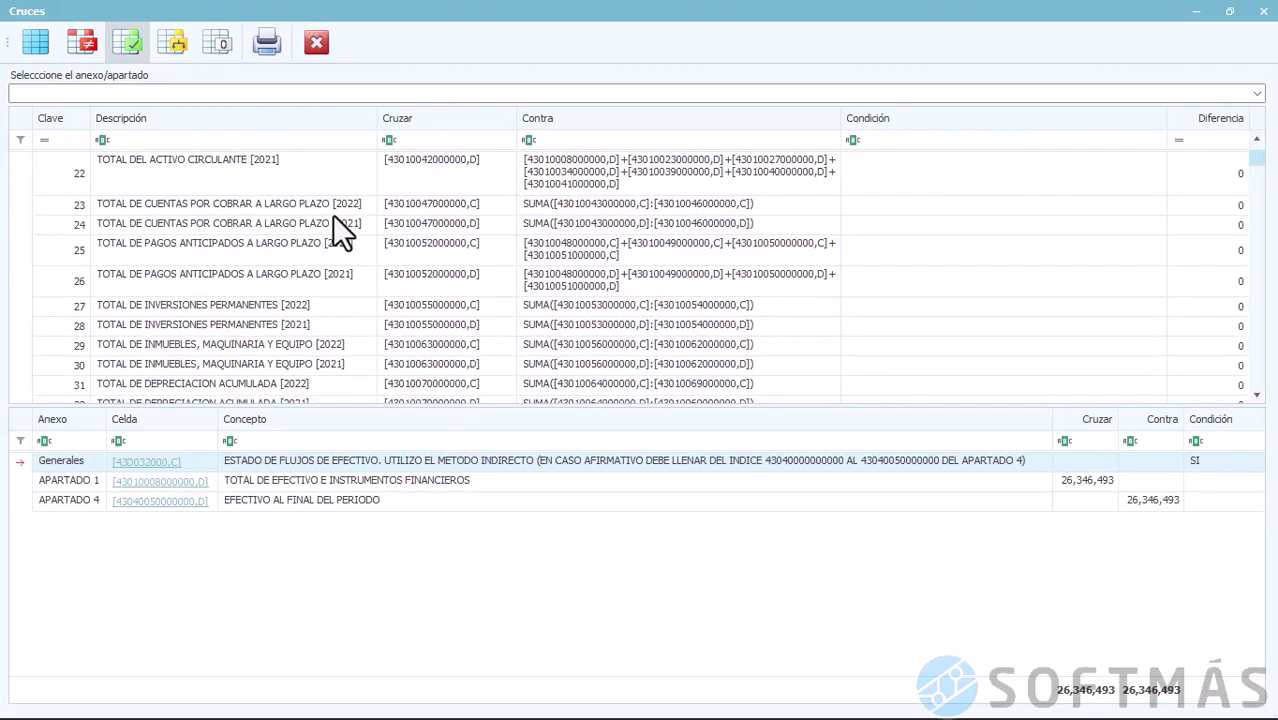
scroll(332, 214, "up", 6)
scroll(333, 216, "up", 3)
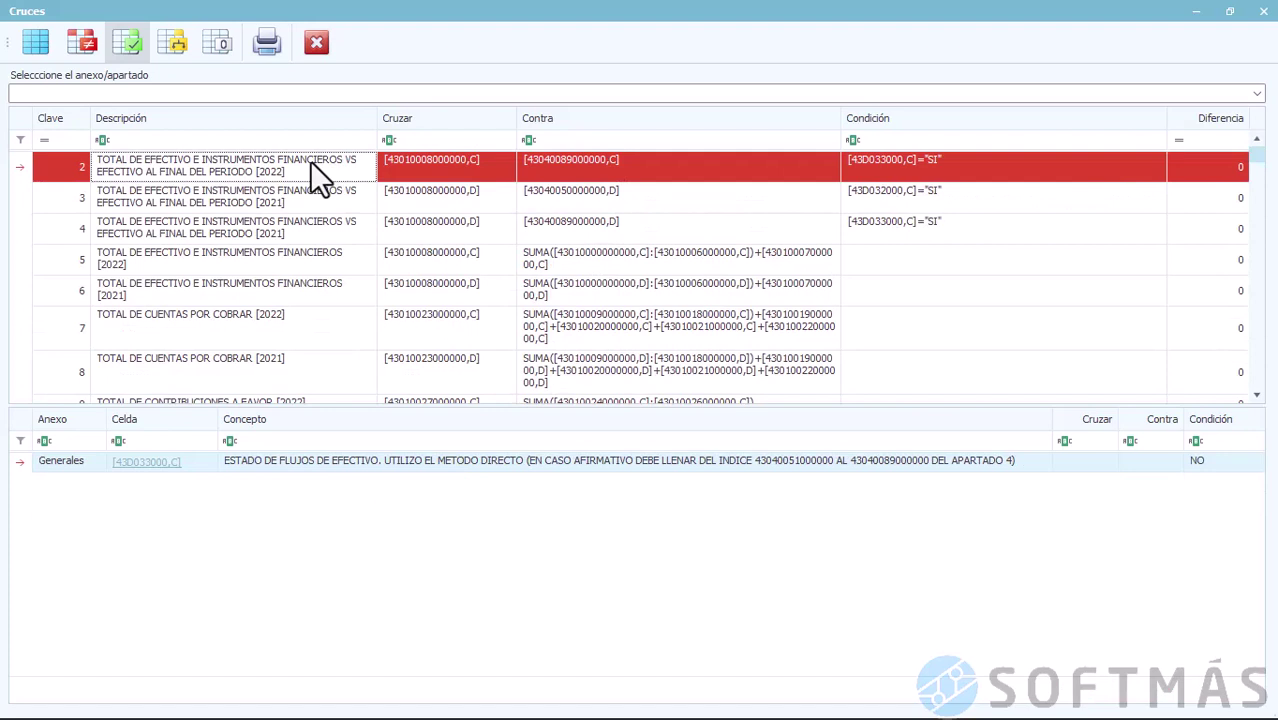
left_click(312, 190)
left_click(312, 165)
key("Tab")
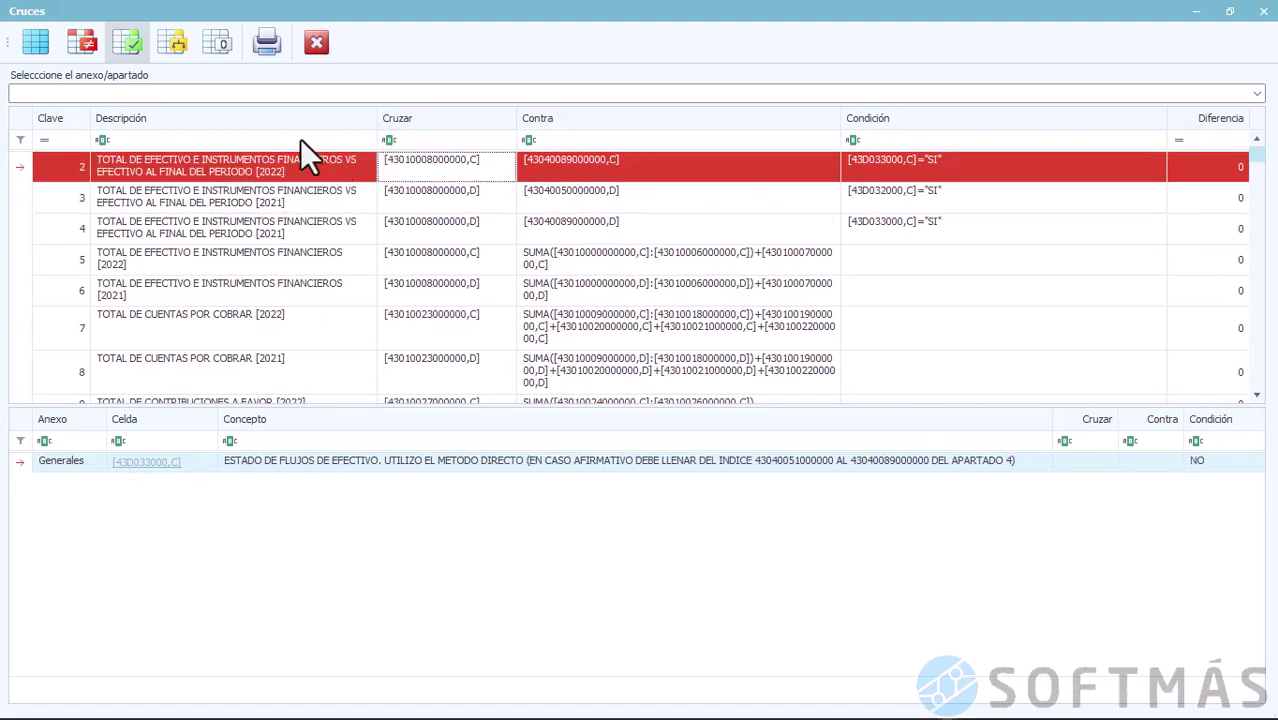
Show the crosses that carry a condition, examine cross 1, and review the list under the zero-value filter
left_click(178, 43)
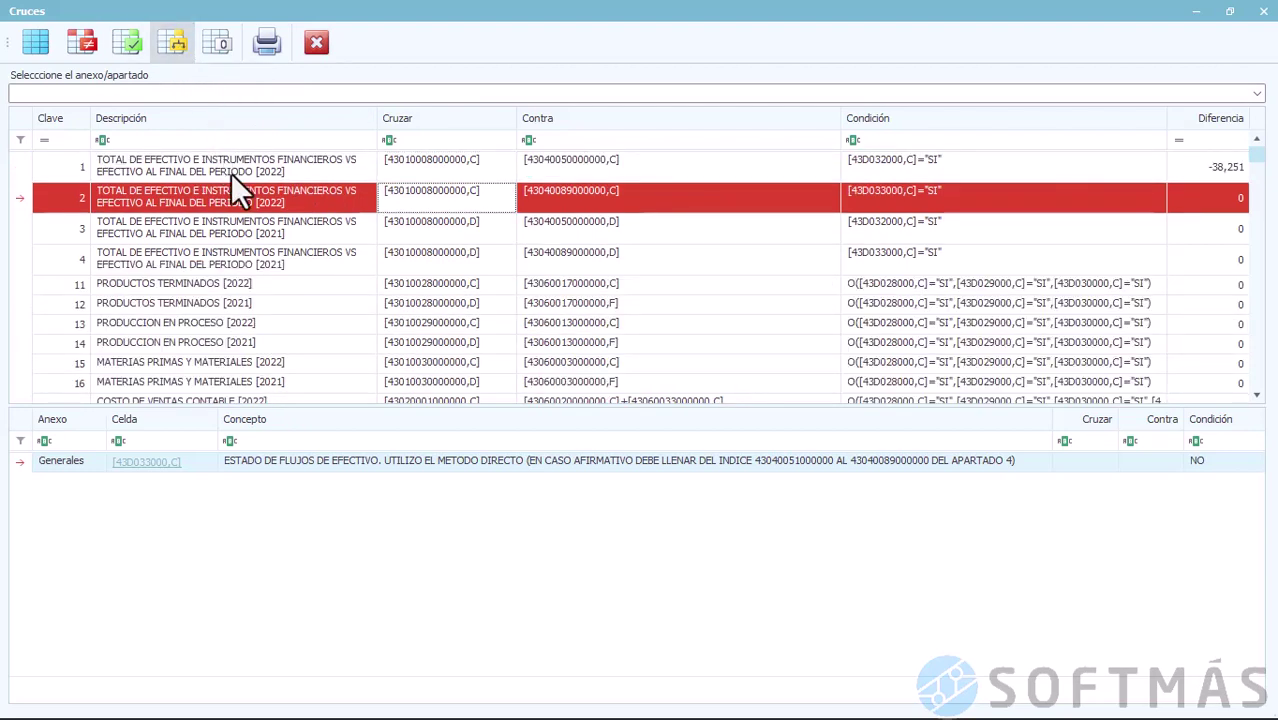
left_click(231, 173)
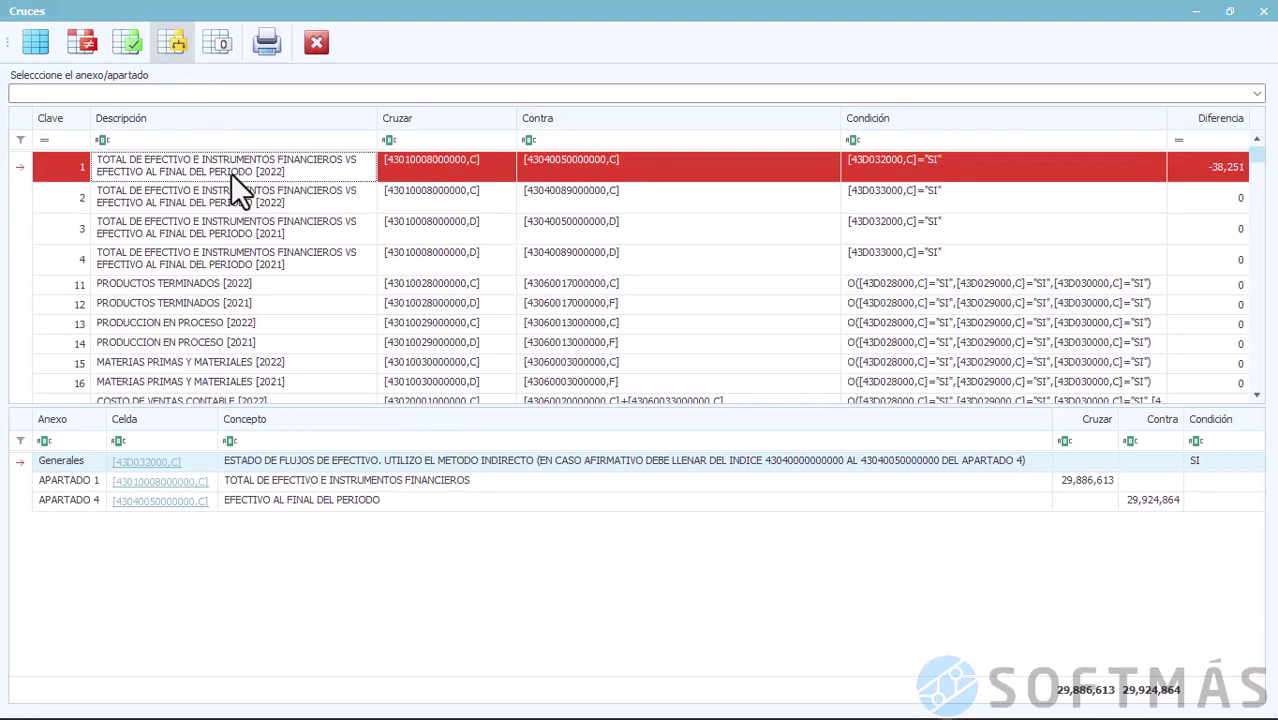
left_click(224, 49)
scroll(424, 281, "up", 1)
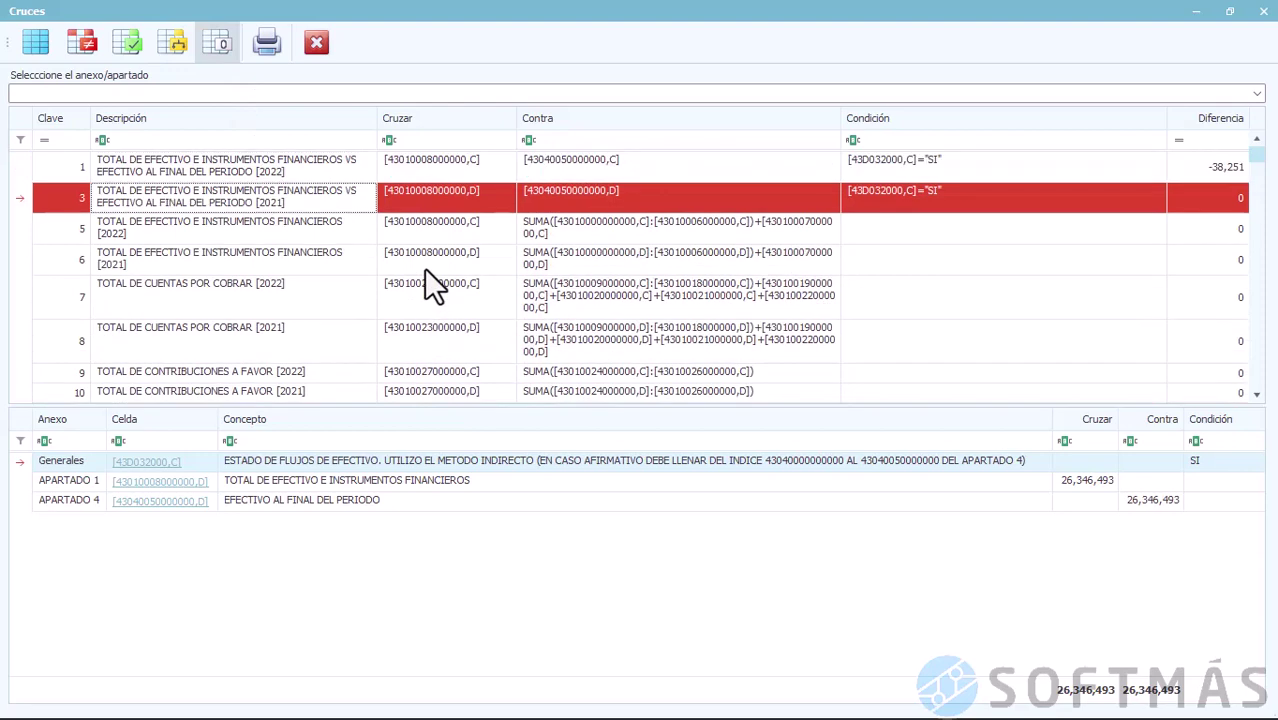
scroll(424, 284, "down", 1)
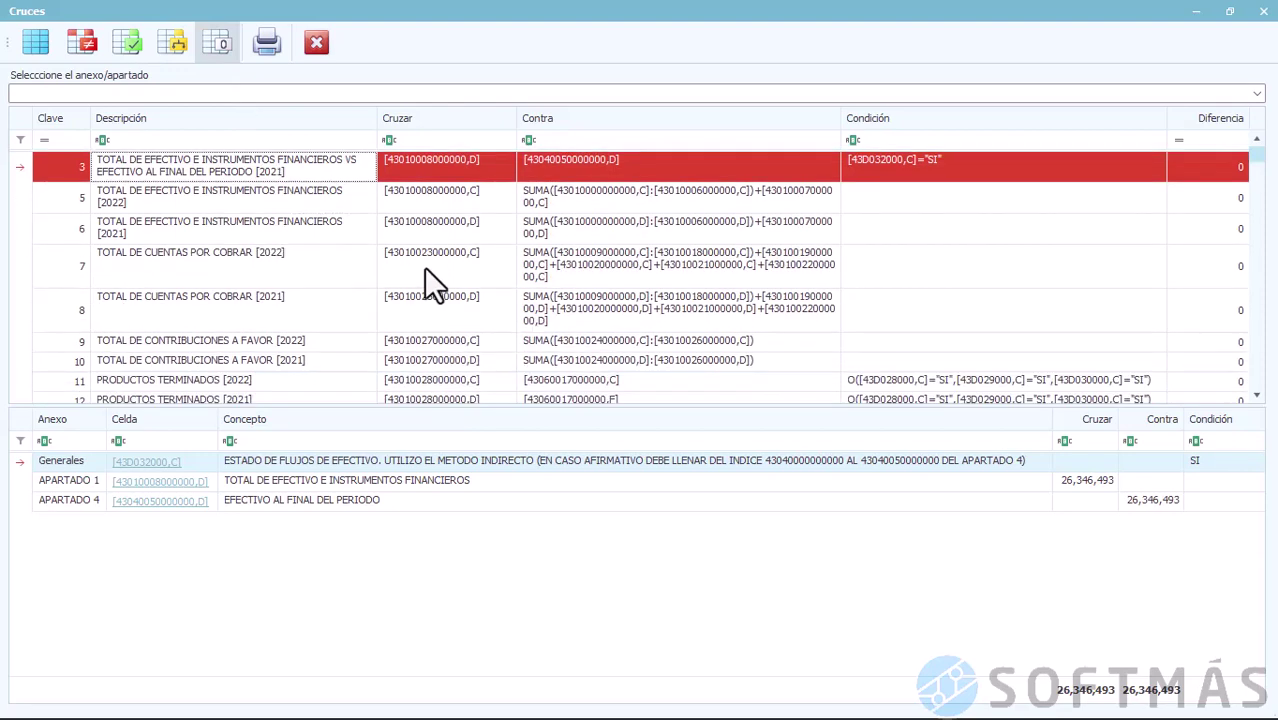
left_click(345, 262)
scroll(345, 262, "down", 15)
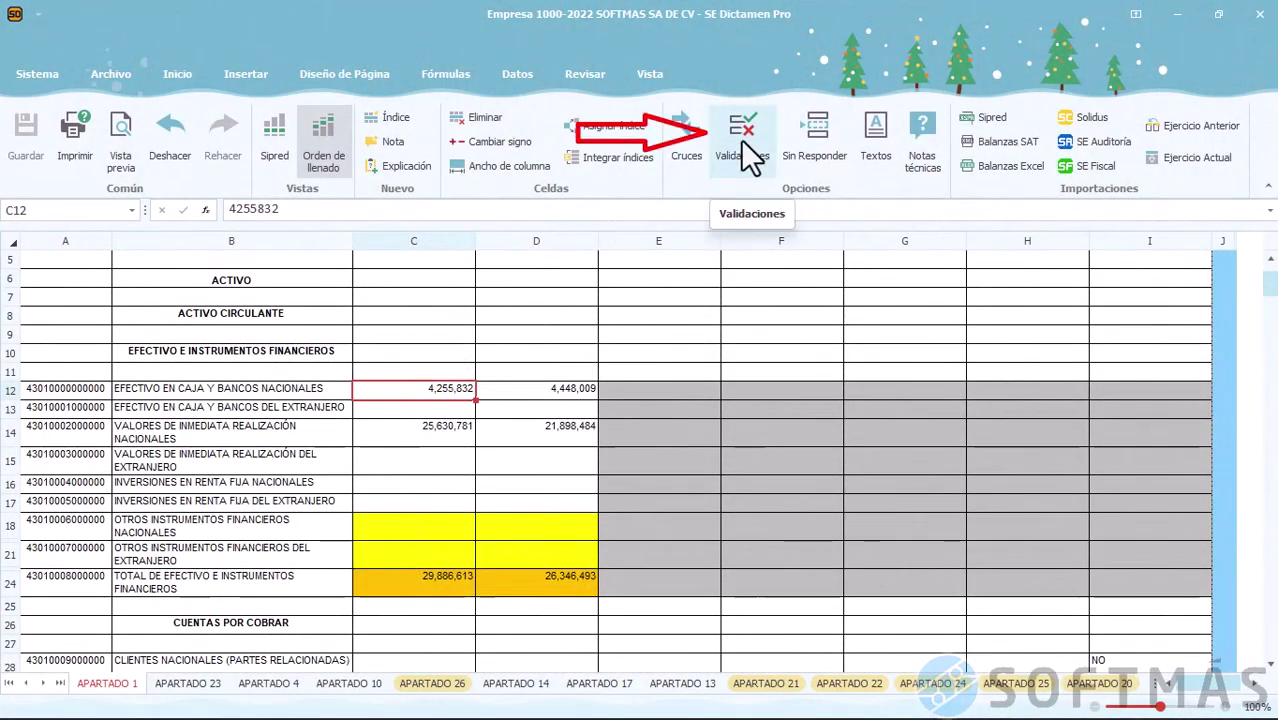
From the Validaciones list, go to the missing fiscal year dates in Generales and enter 01/01/2022 as start and 31/12/2022 as end
left_click(740, 139)
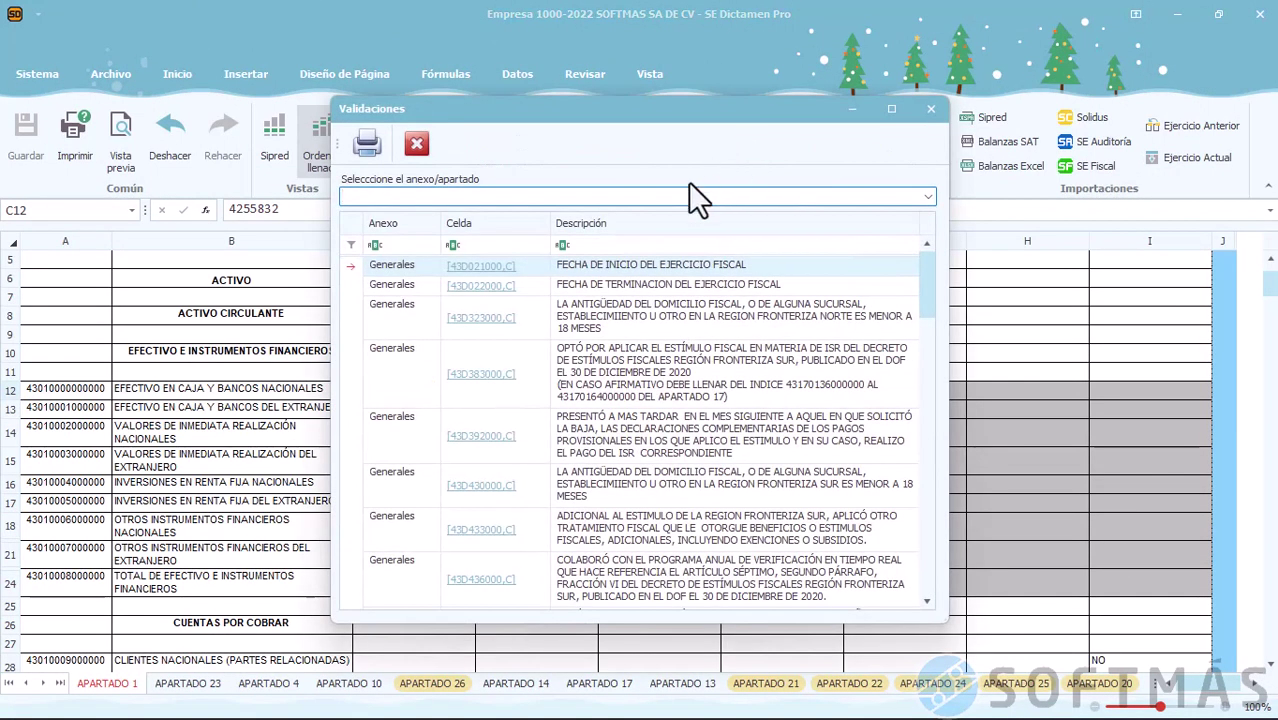
left_click(482, 268)
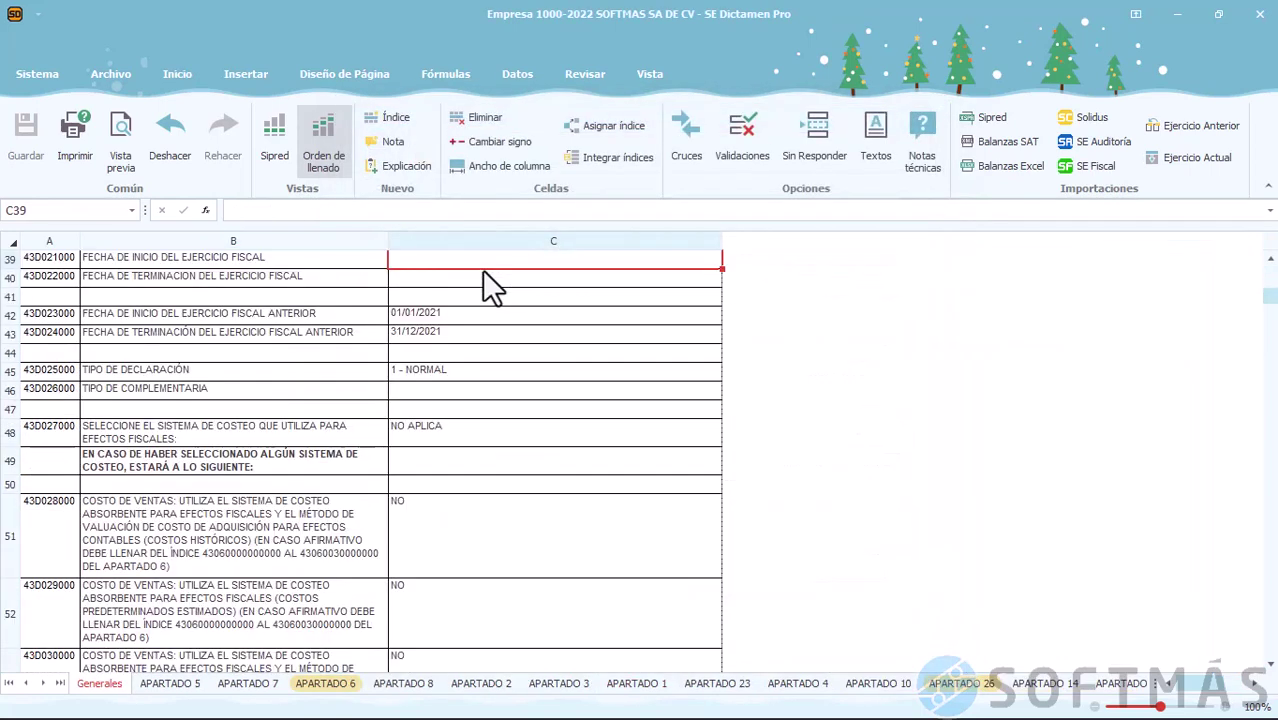
type("0")
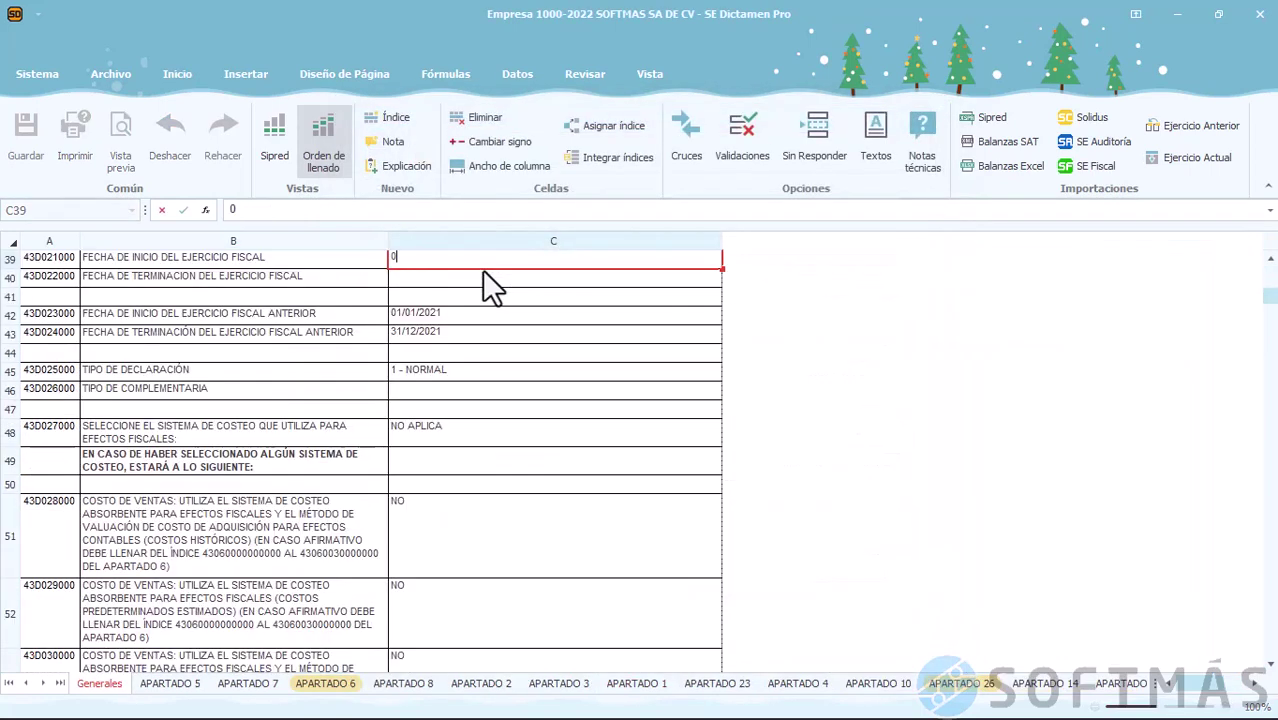
type("1/01/2022")
key("Return")
type("31/12/2022")
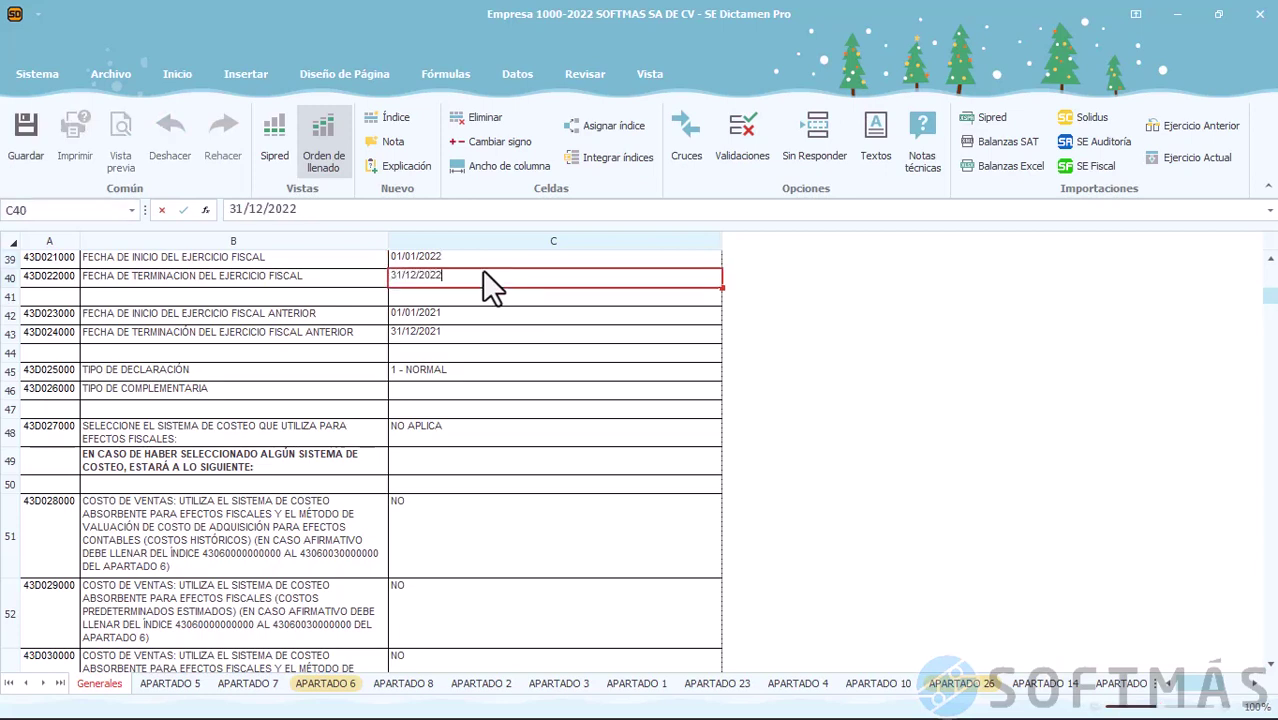
key("Return")
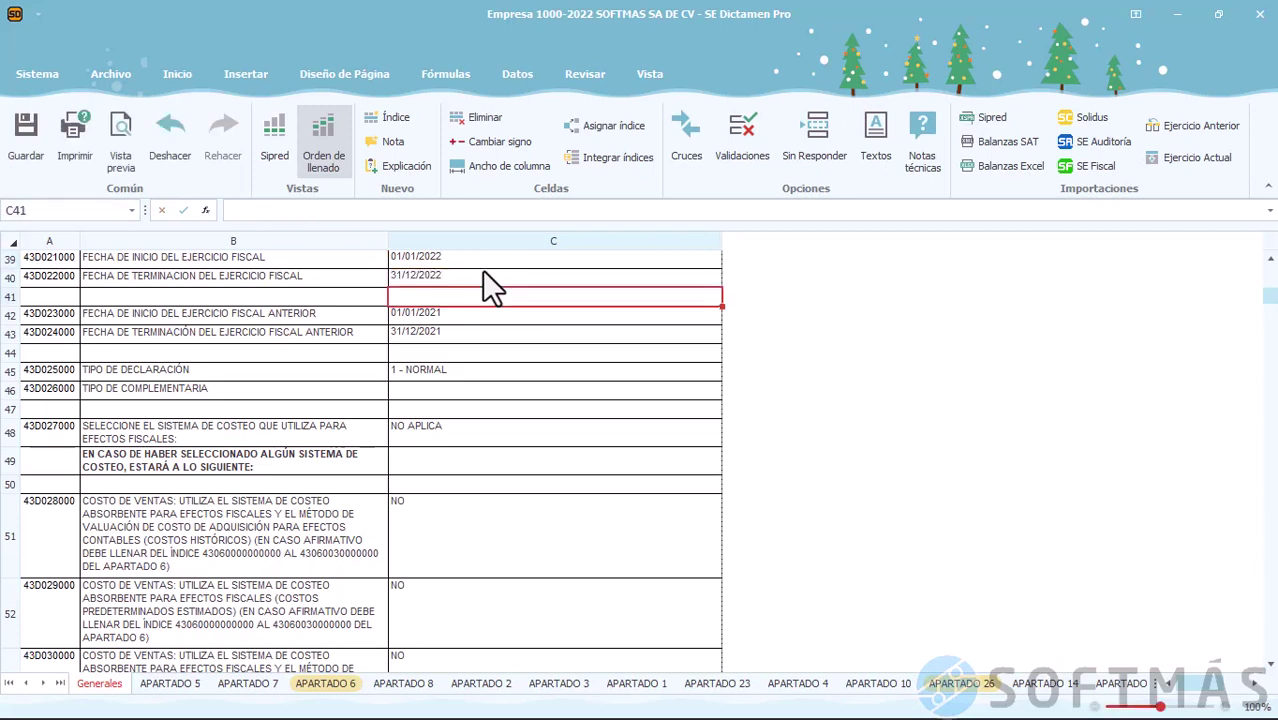
From the Validaciones list, go to index 43D323000 on the northern border tax domicile's age and answer NO
left_click(737, 143)
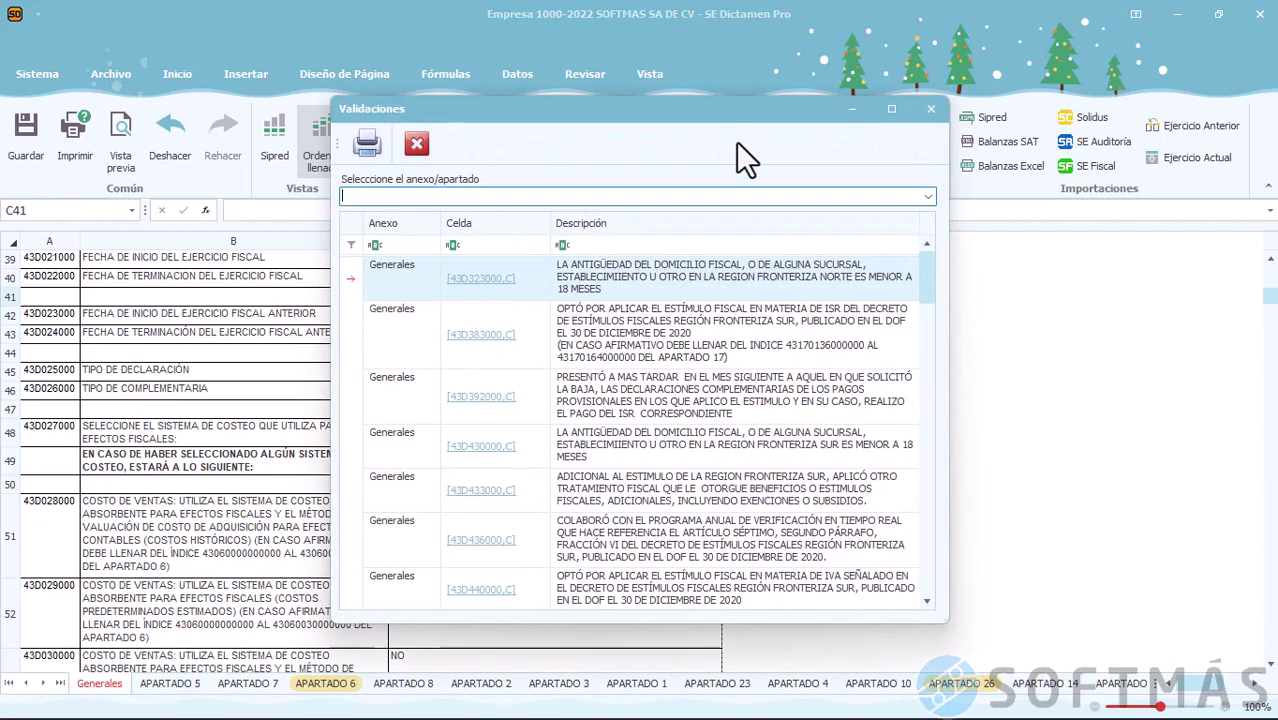
left_click(476, 282)
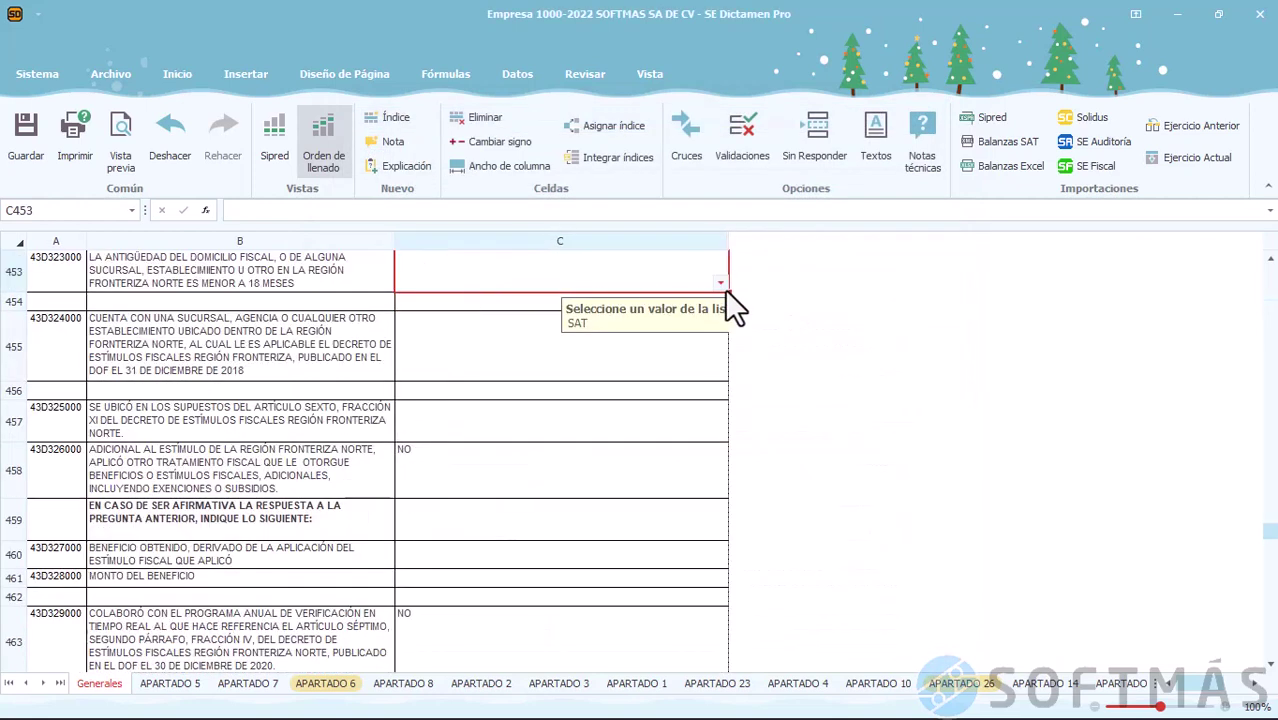
left_click(722, 286)
left_click(672, 302)
Review the remaining Validaciones, go to index 43D383000 on the southern border ISR stimulus, and answer NO
left_click(734, 142)
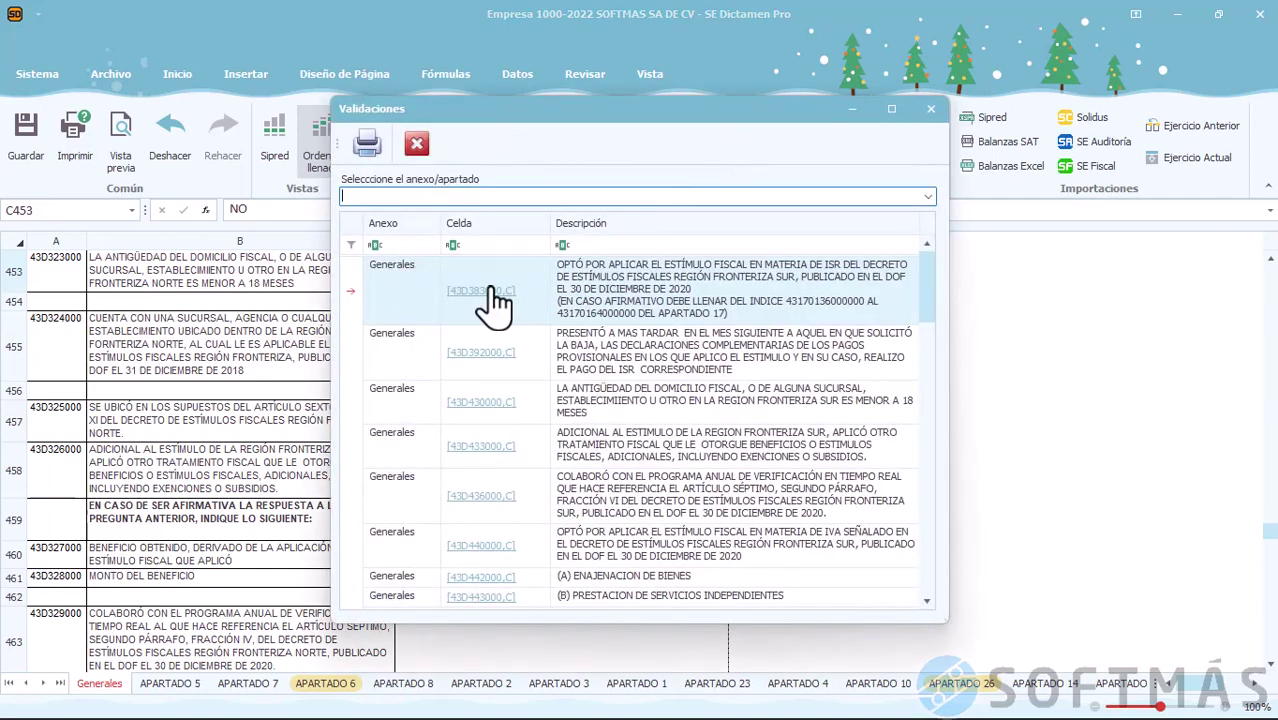
scroll(746, 424, "down", 15)
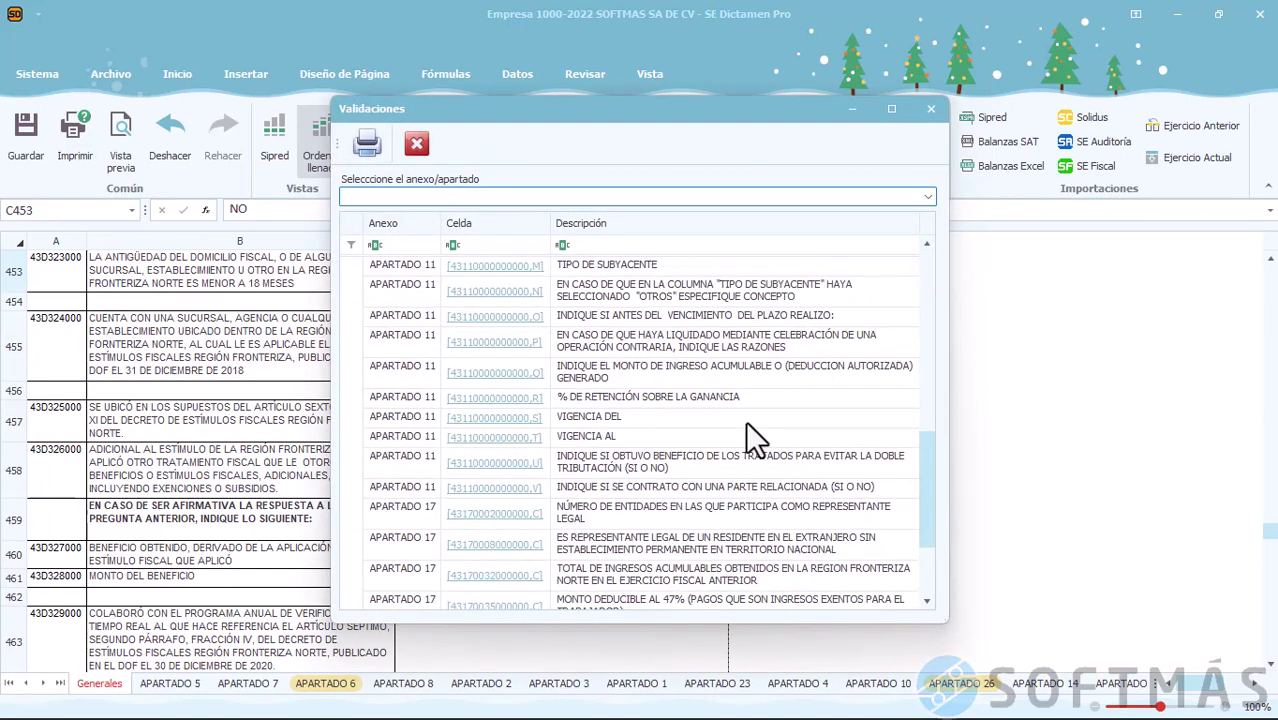
scroll(745, 420, "up", 15)
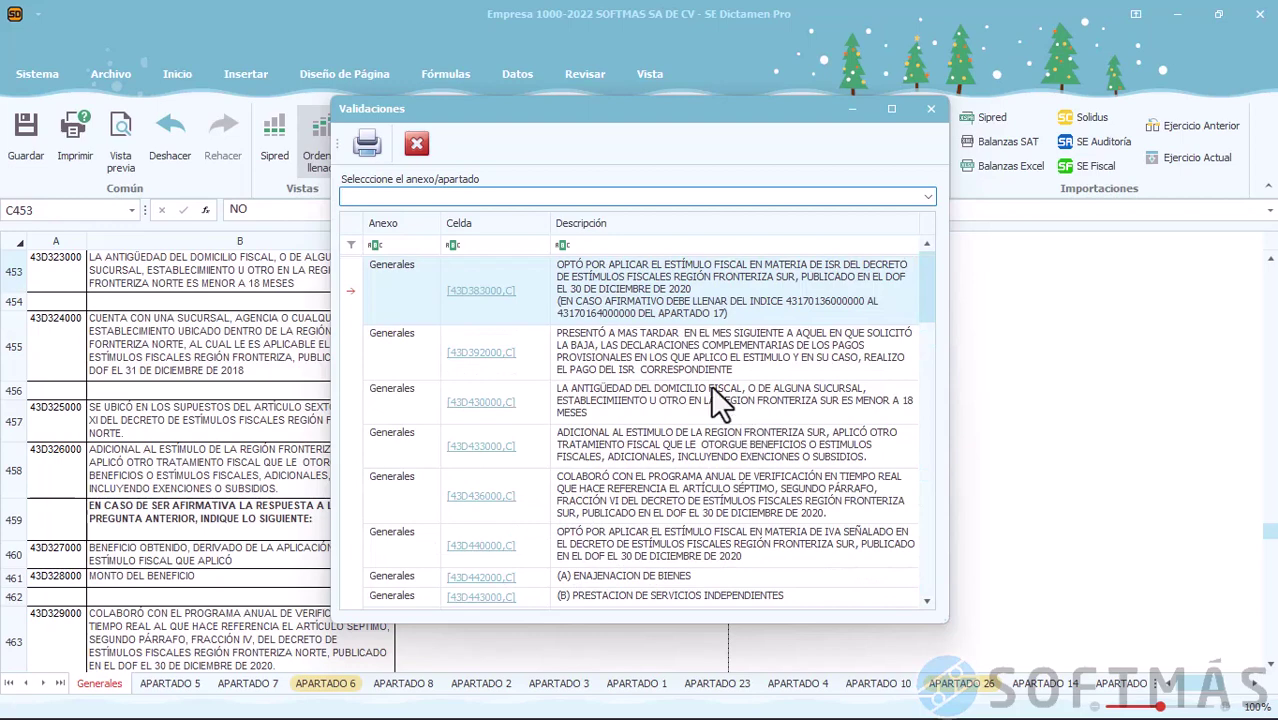
left_click(484, 295)
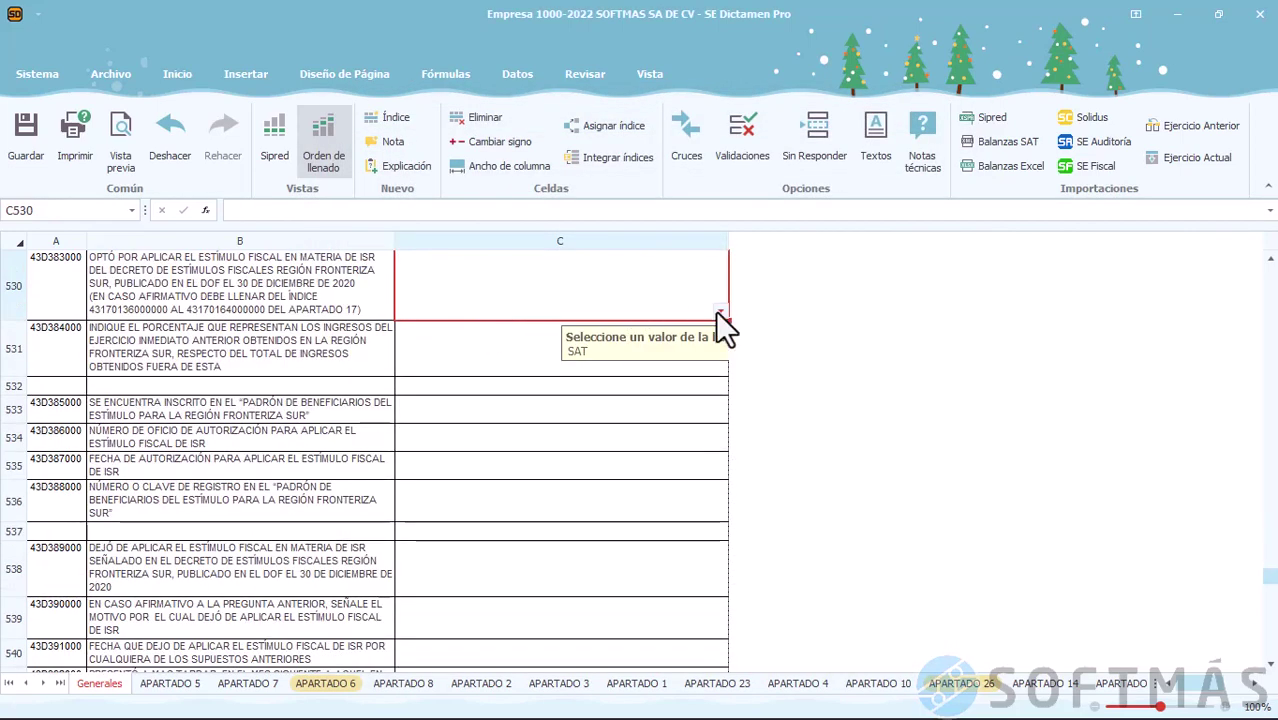
left_click(721, 314)
left_click(694, 328)
left_click(517, 385)
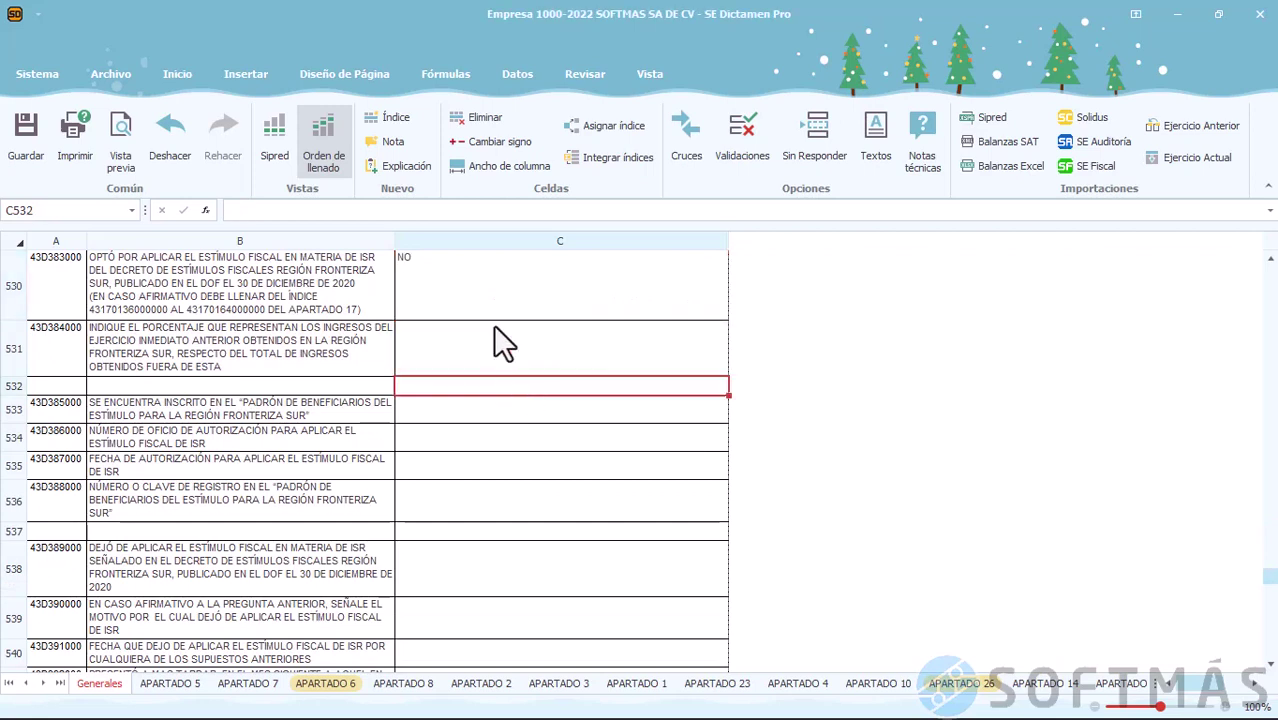
Reopen the Validaciones list and review its pending items in the print preview
left_click(742, 128)
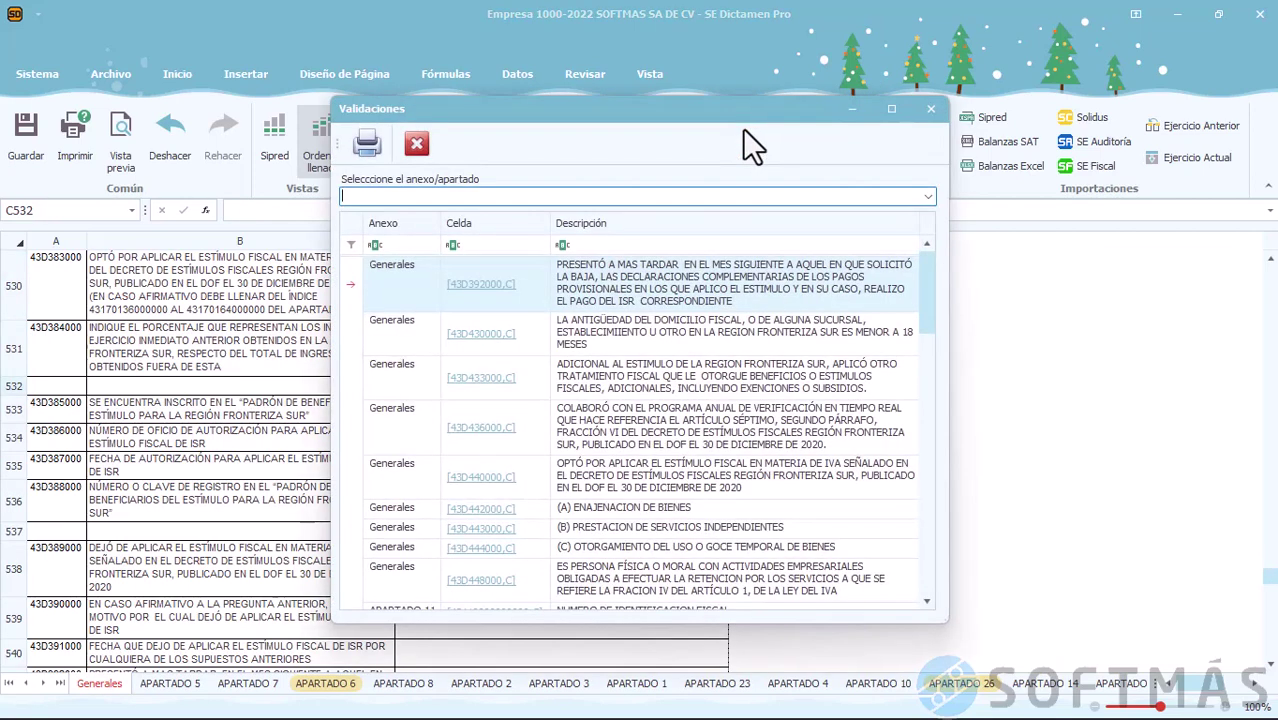
left_click(370, 141)
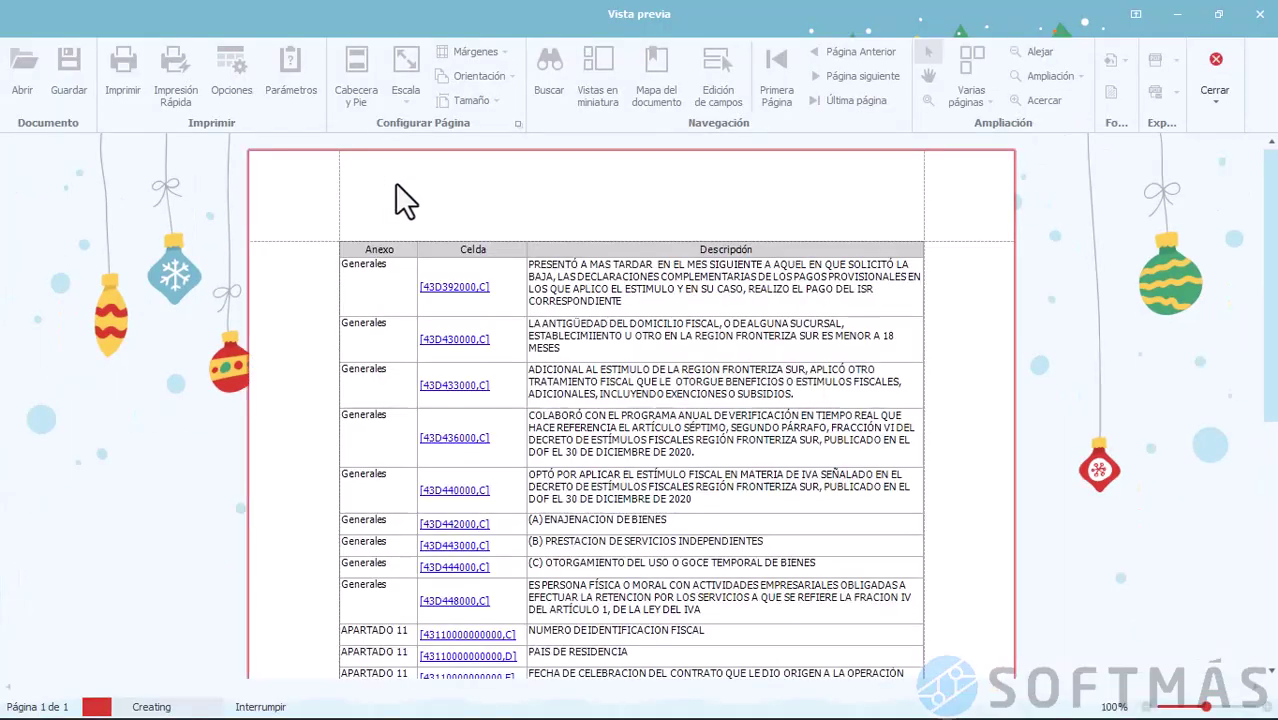
scroll(680, 505, "down", 10)
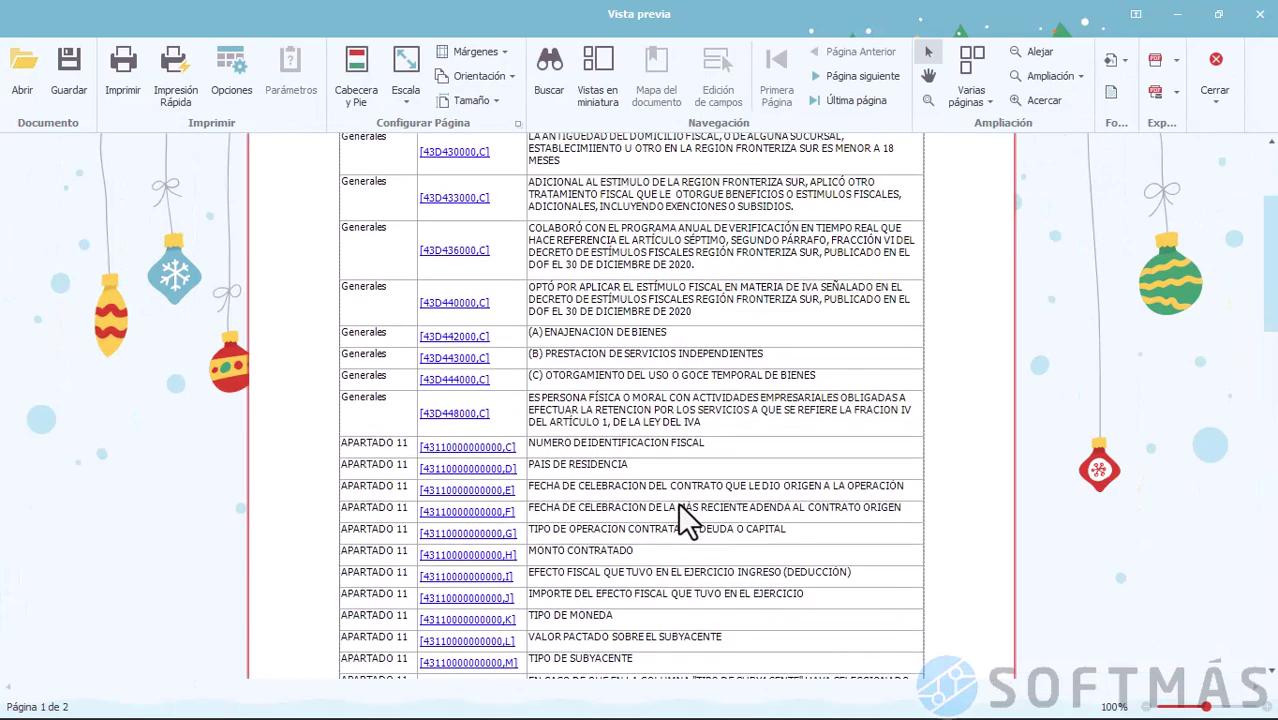
scroll(680, 505, "up", 10)
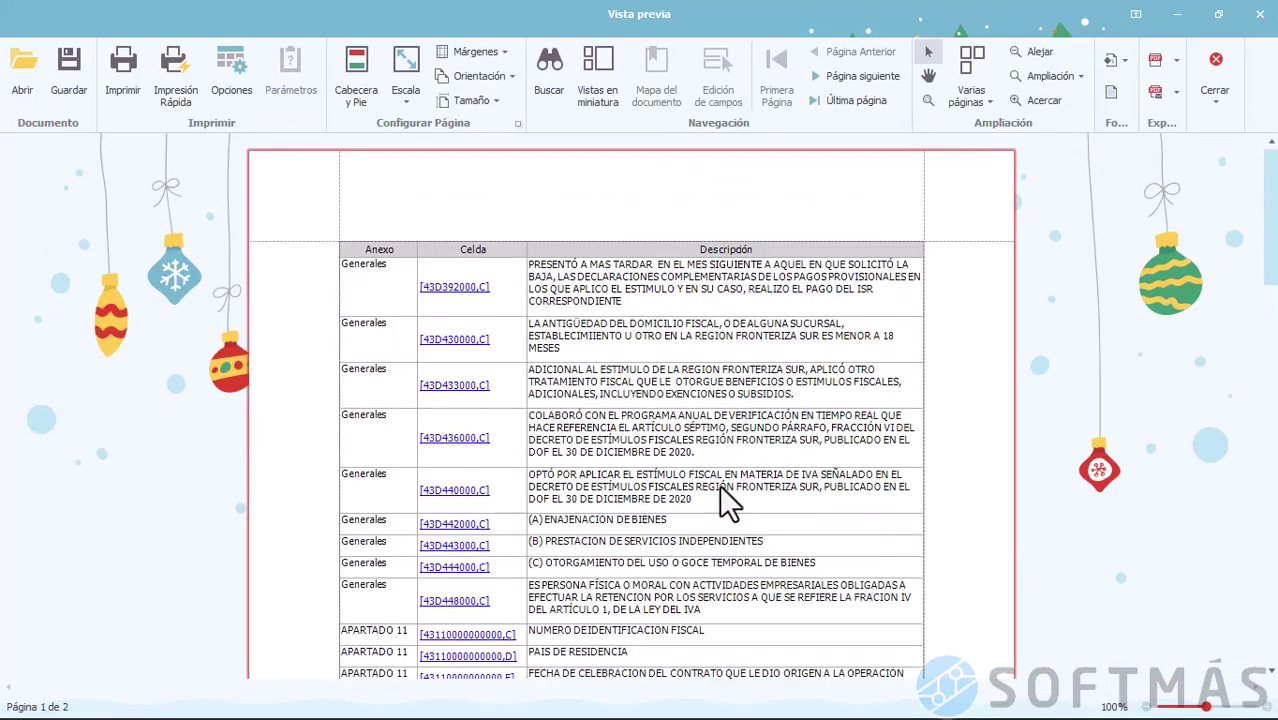
Try to export the Validaciones report as a PDF document with the default options, and close the preview and the list
left_click(1175, 62)
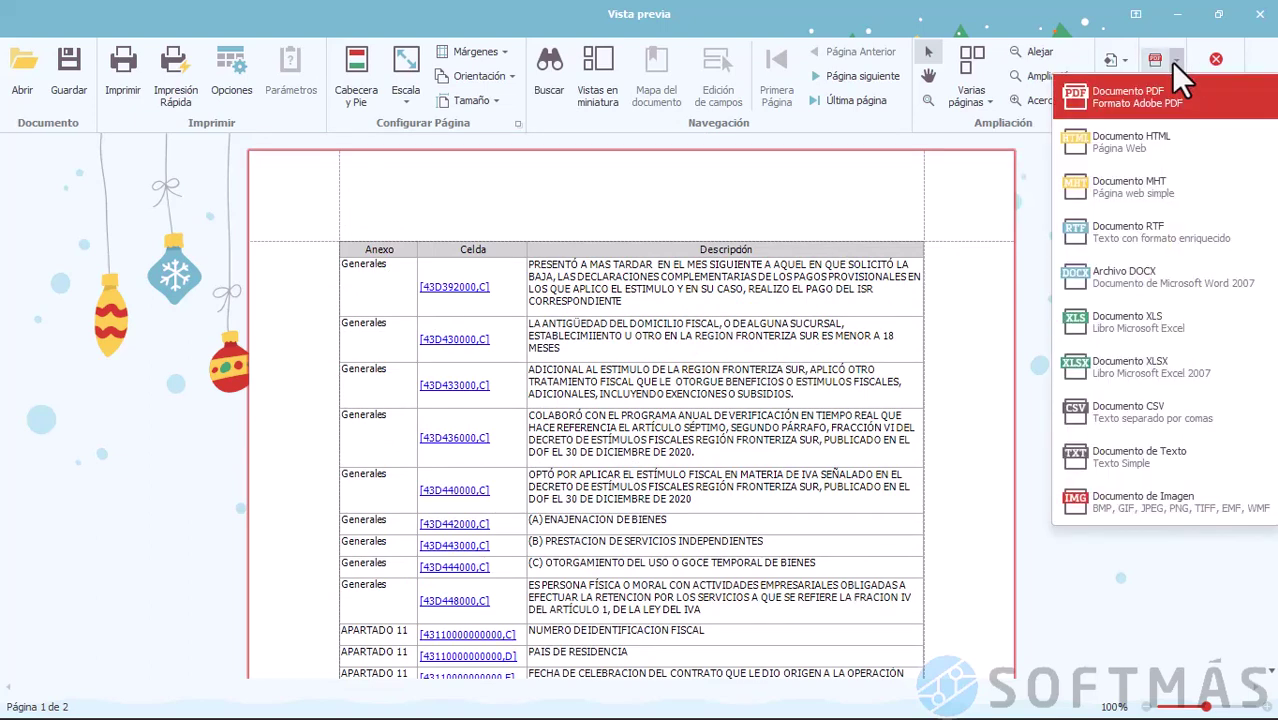
left_click(1174, 64)
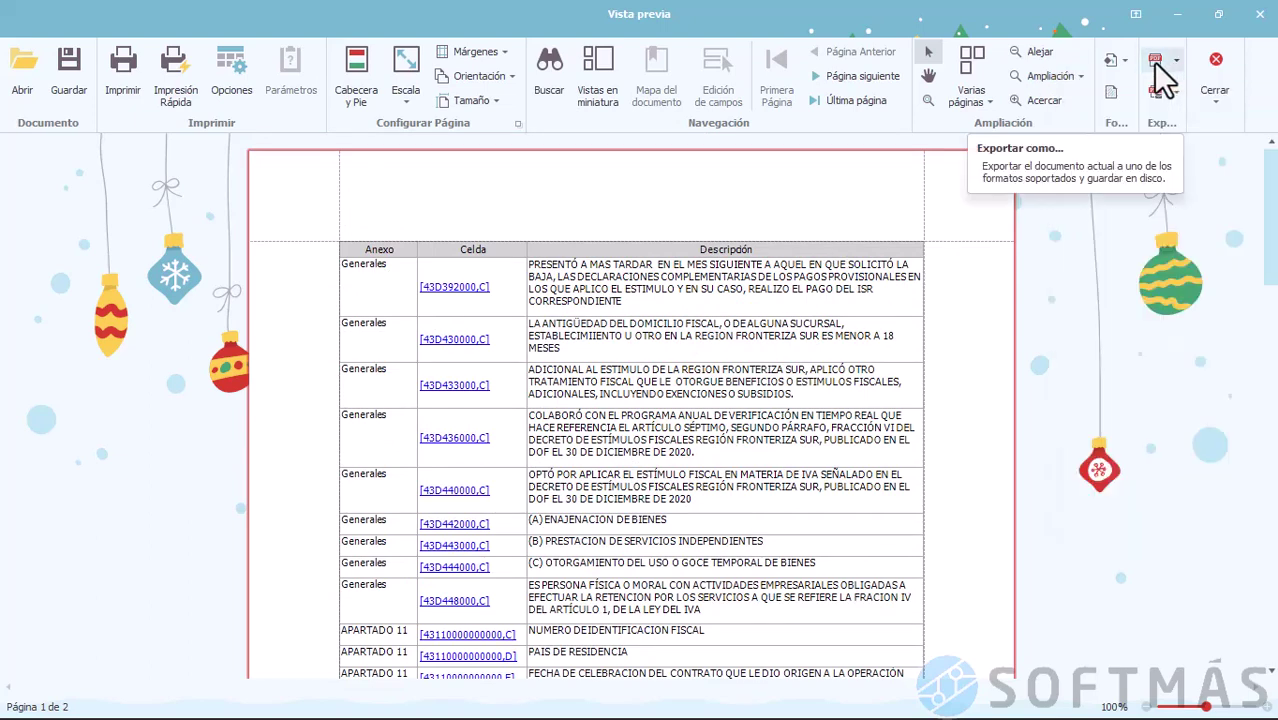
left_click(1155, 66)
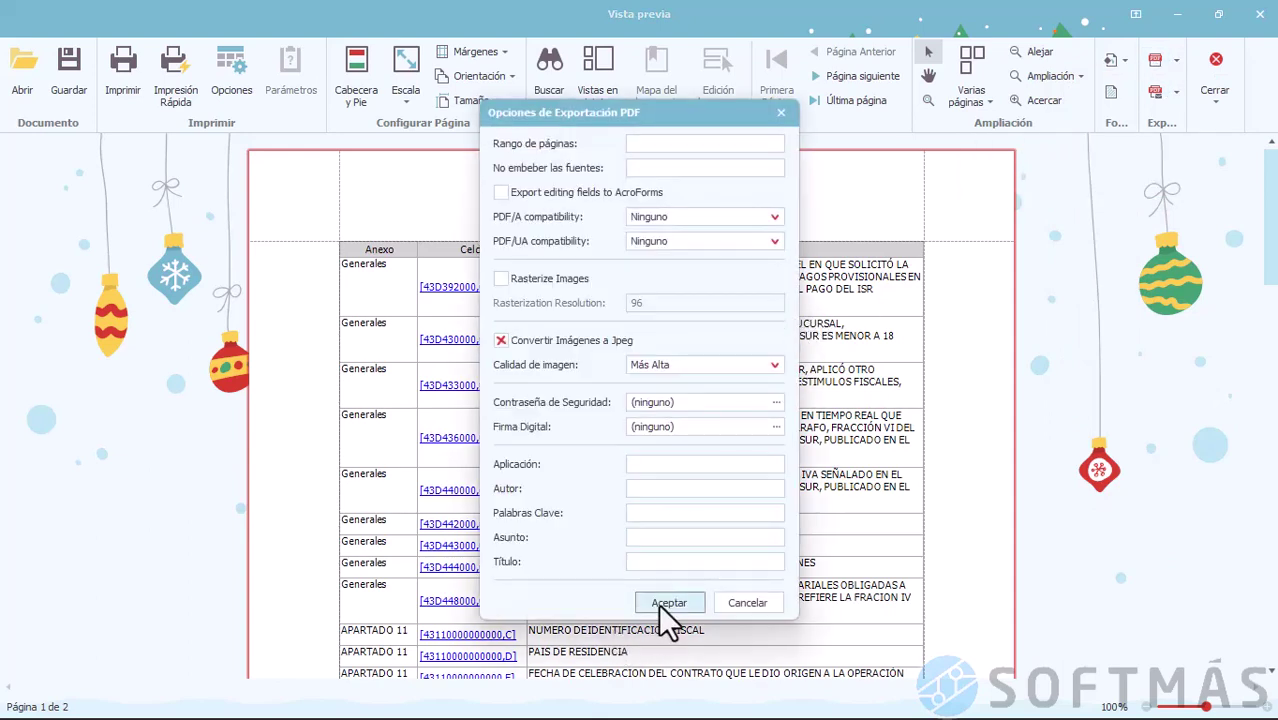
left_click(668, 603)
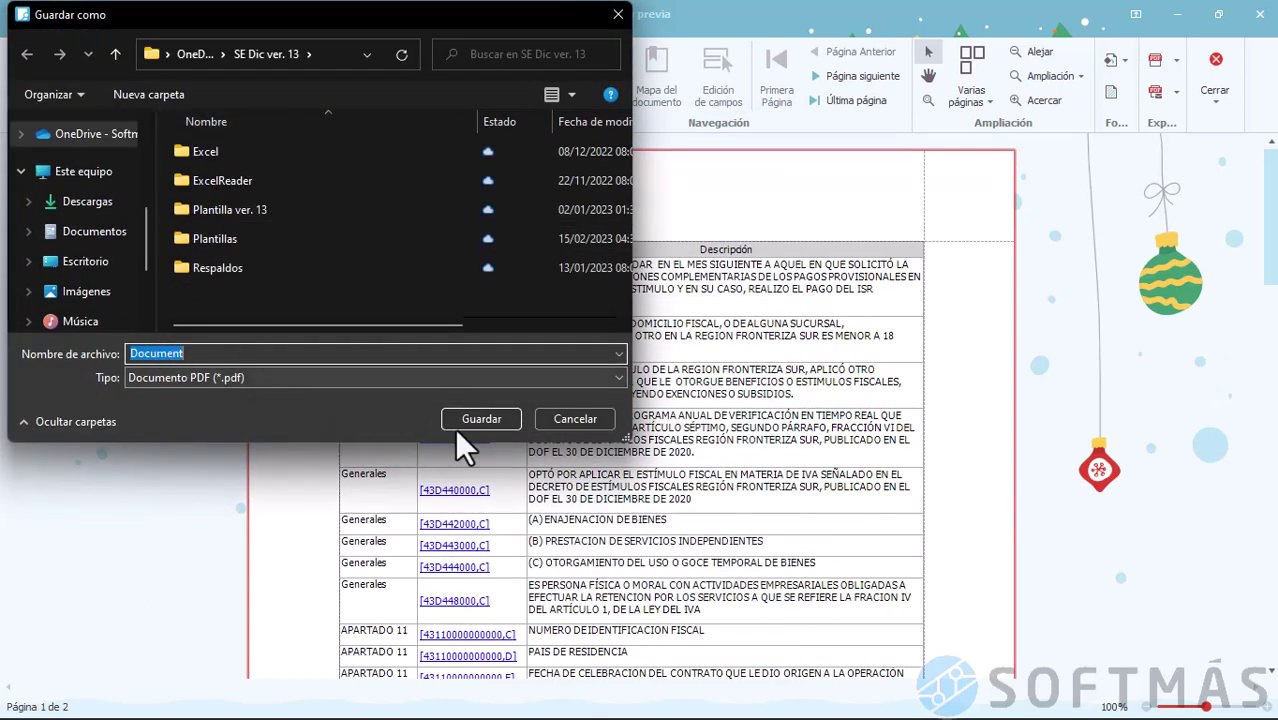
left_click(574, 424)
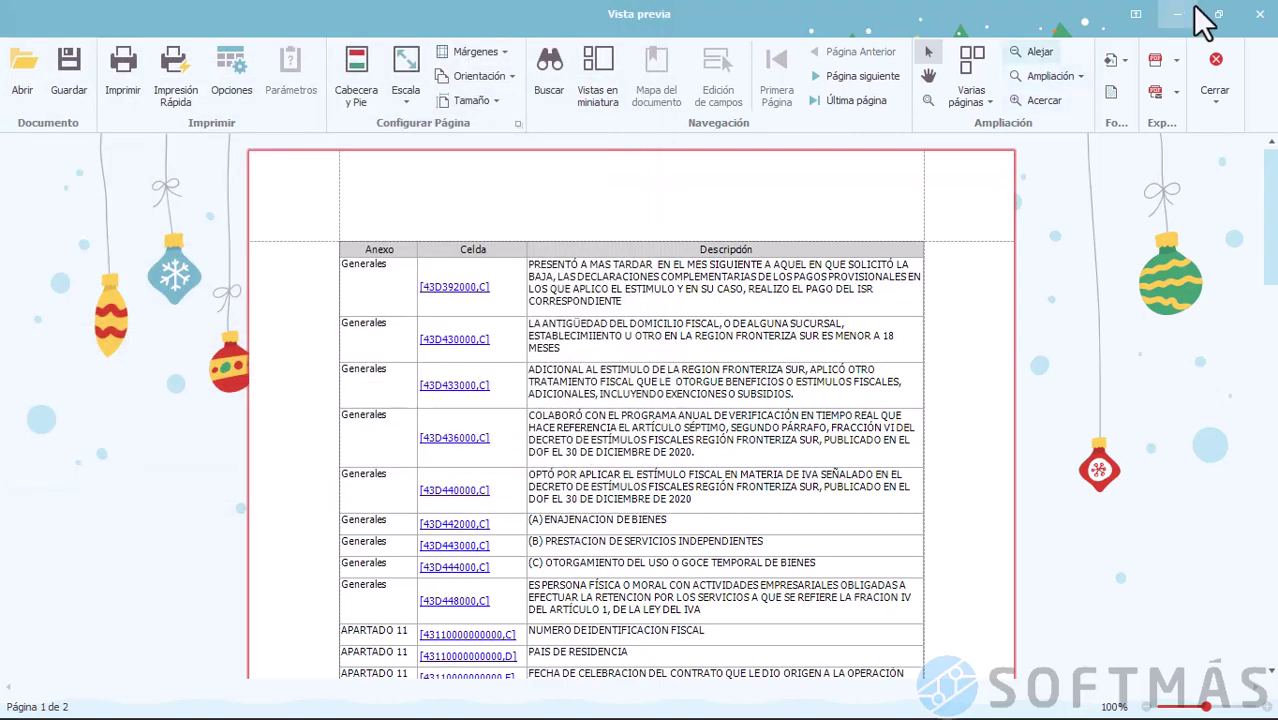
left_click(1259, 14)
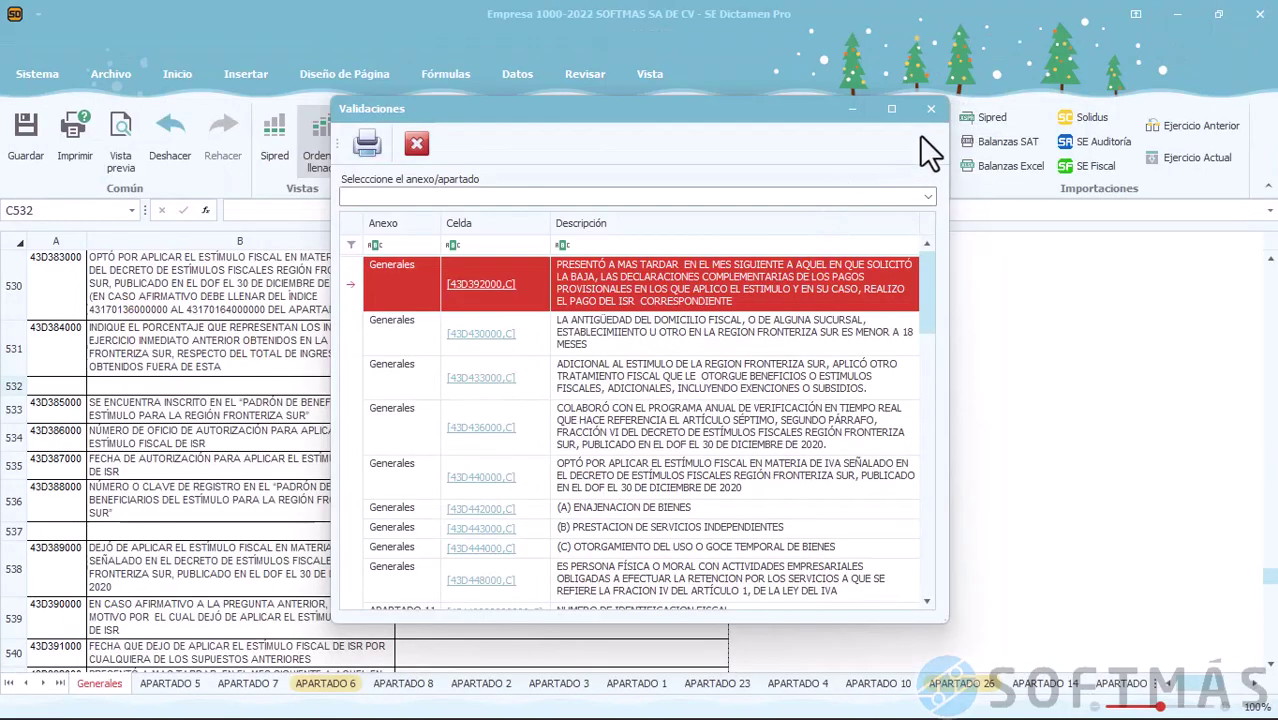
left_click(930, 110)
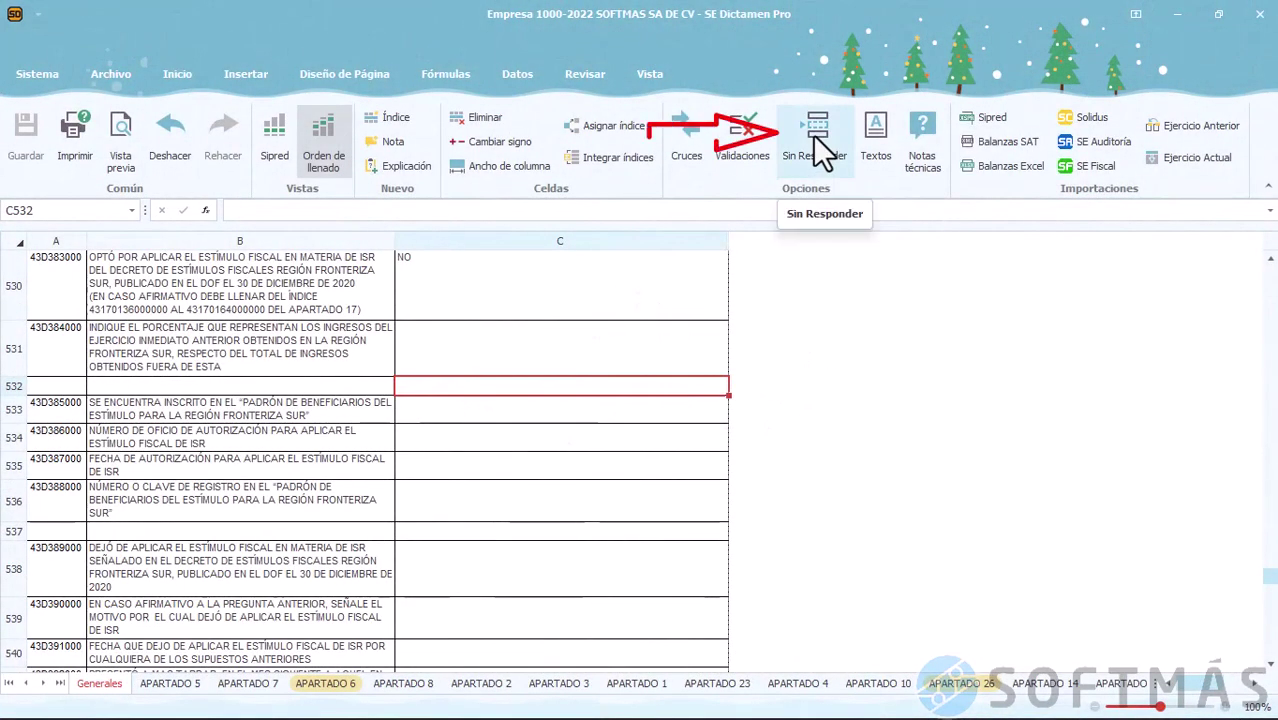
From the Sin Responder list, go to index 43D043000 on the transparent foreign entity and answer NO
left_click(812, 134)
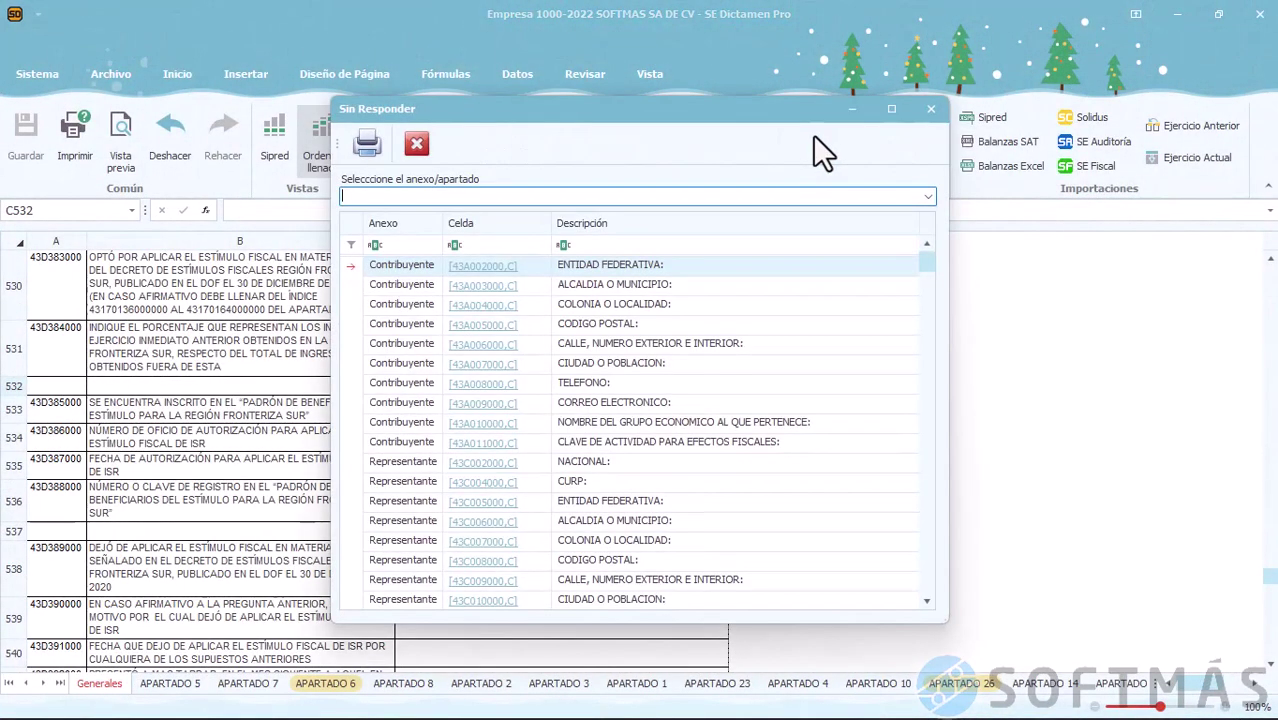
scroll(668, 394, "down", 6)
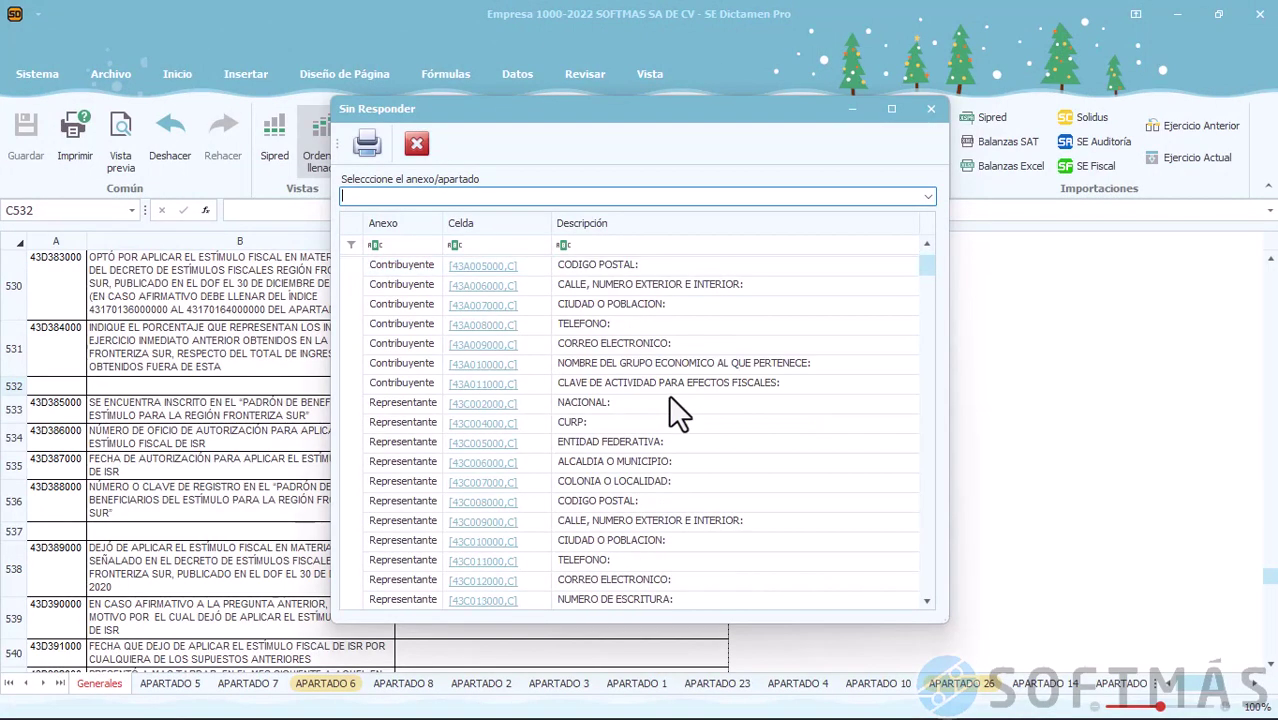
scroll(670, 395, "down", 4)
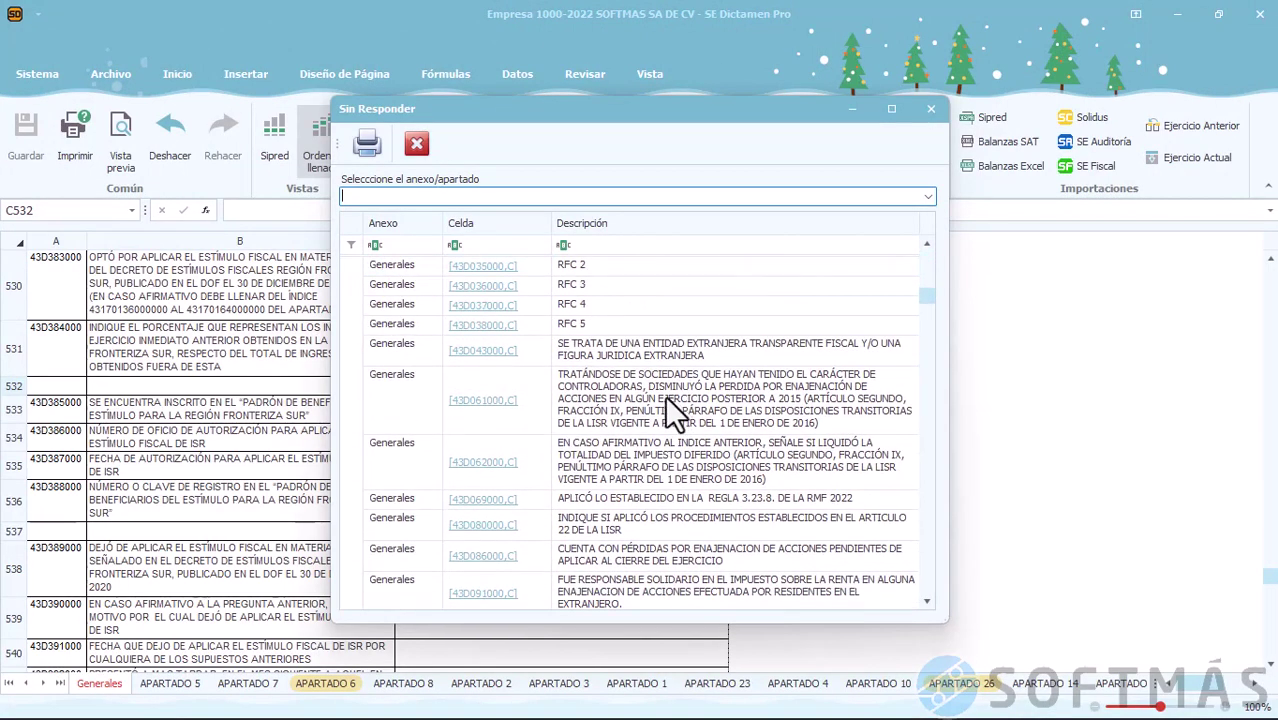
left_click(483, 352)
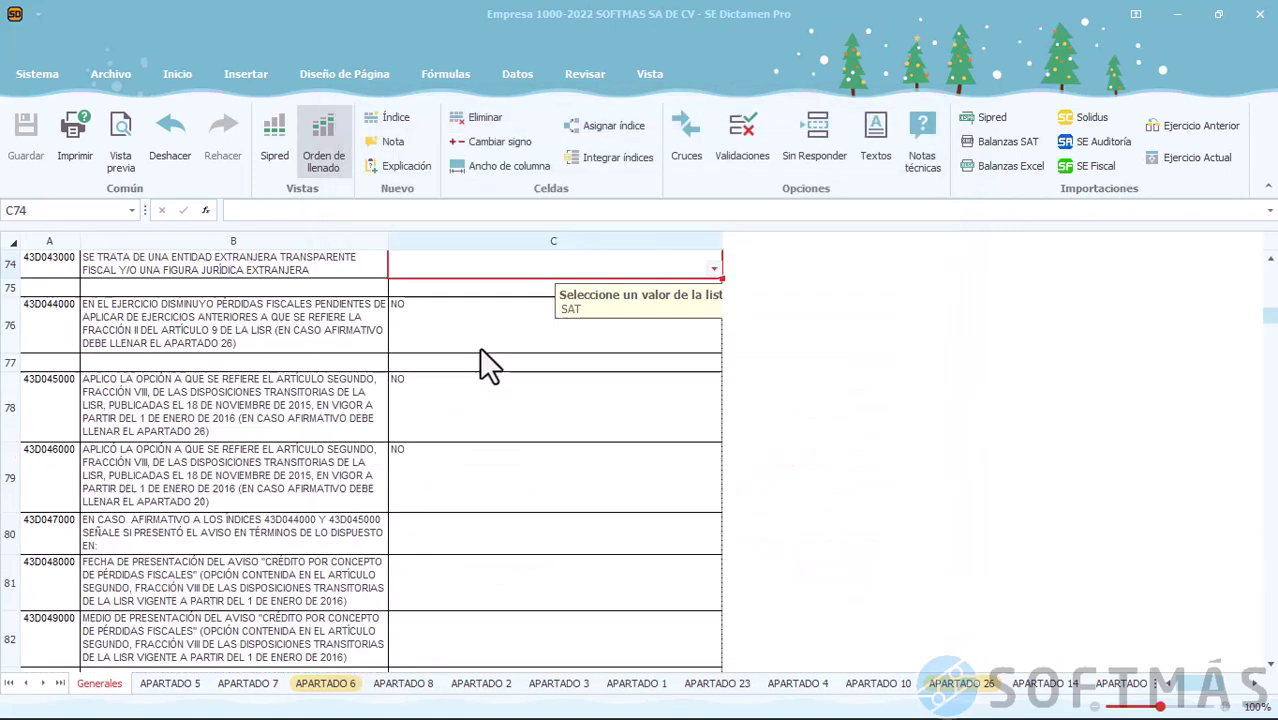
left_click(714, 267)
left_click(698, 285)
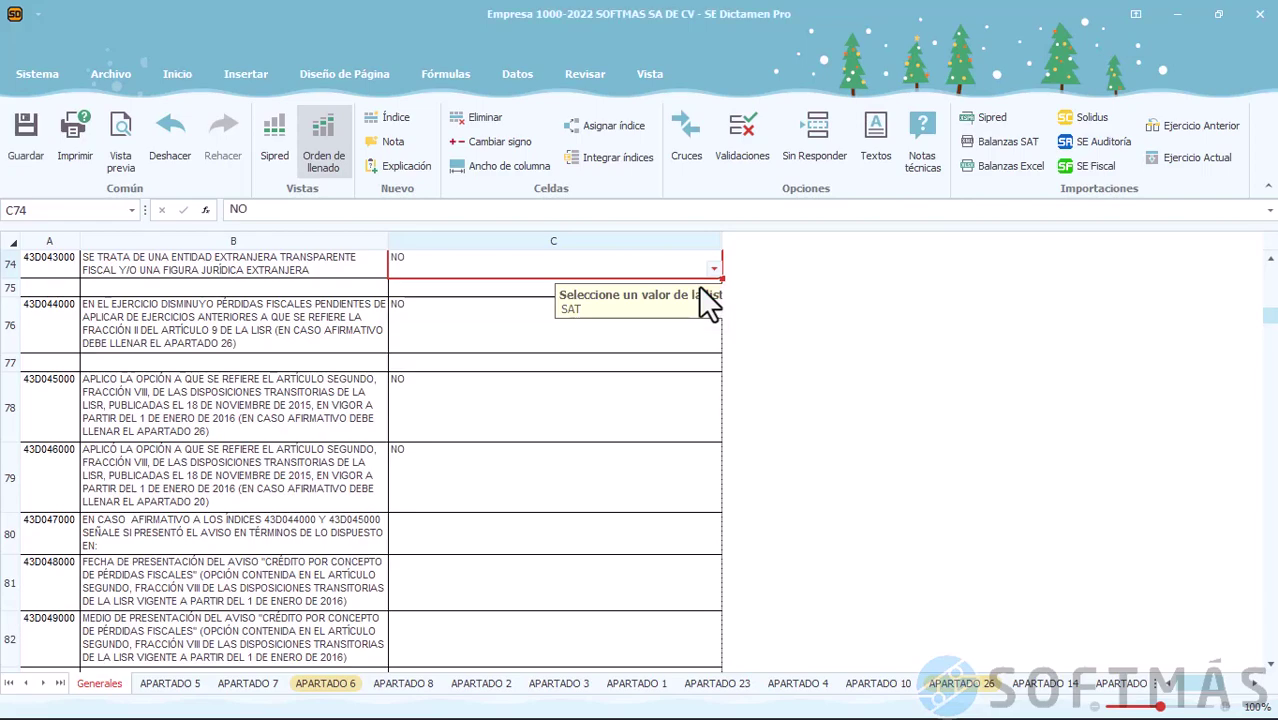
Review the remaining Sin Responder items from Generales through APARTADO 17 and show the list in the print preview
left_click(820, 127)
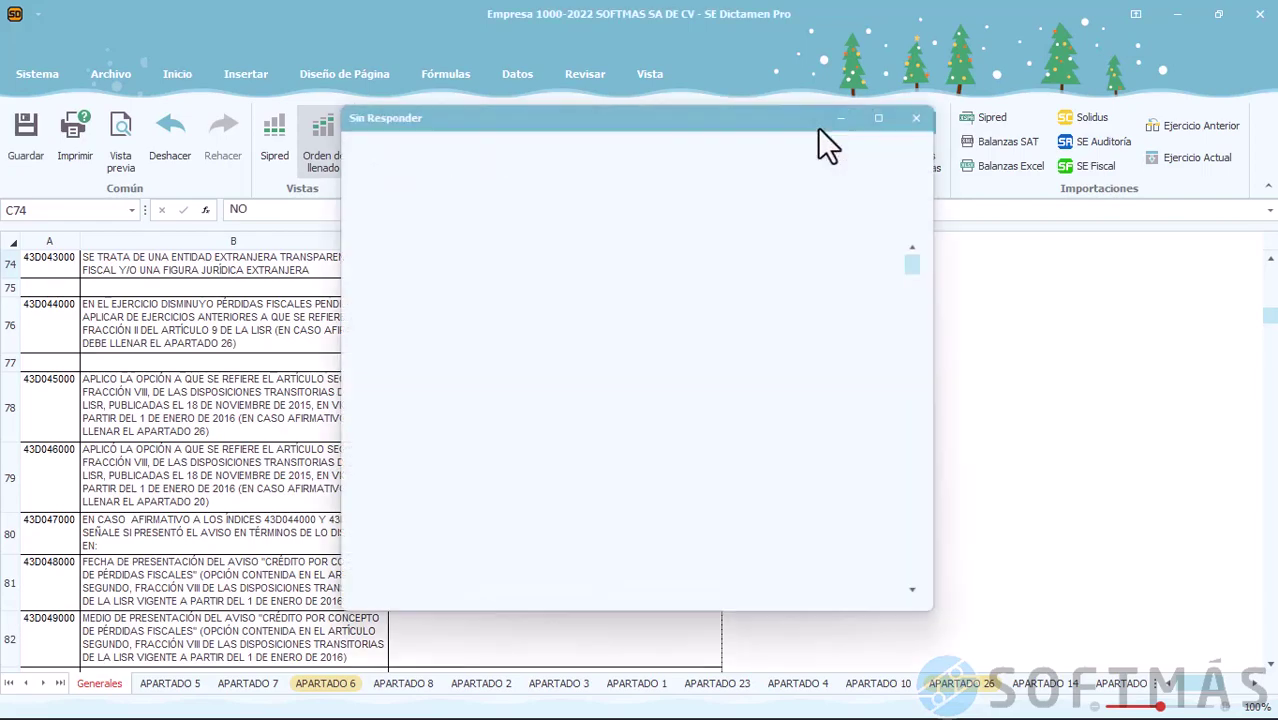
scroll(684, 415, "down", 10)
scroll(683, 416, "down", 15)
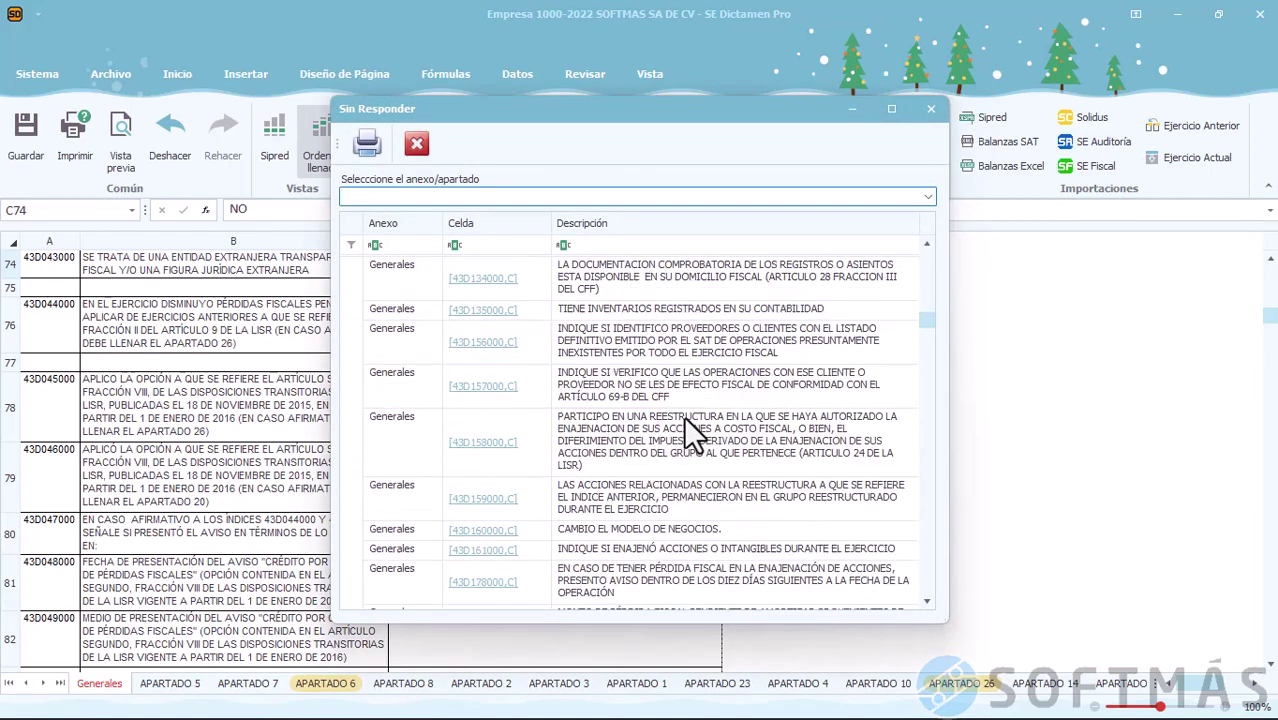
scroll(683, 416, "down", 15)
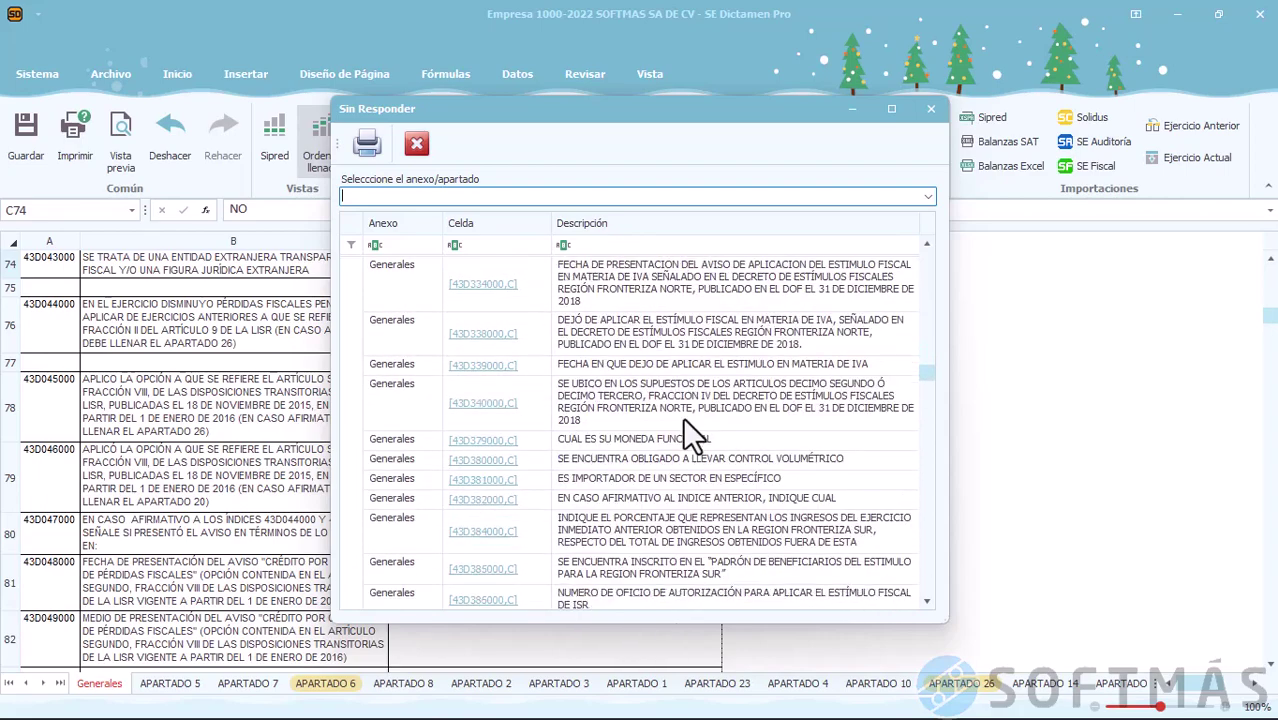
scroll(684, 433, "down", 15)
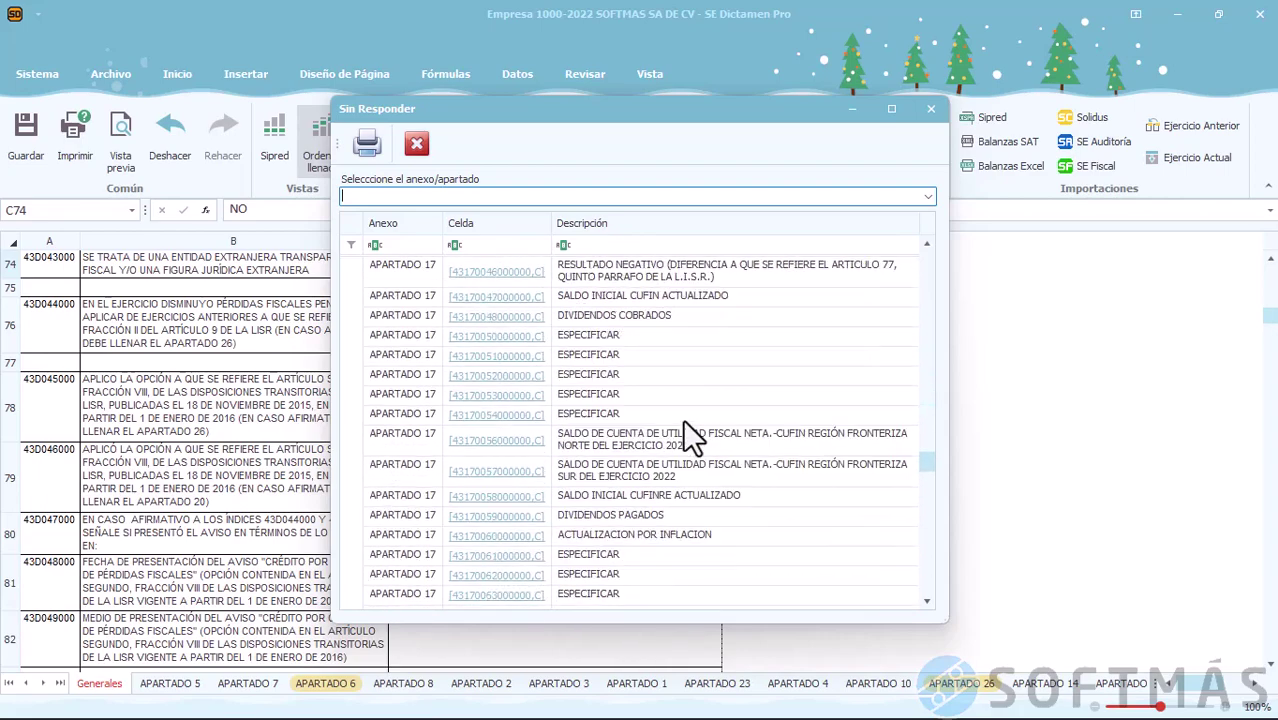
scroll(682, 418, "down", 15)
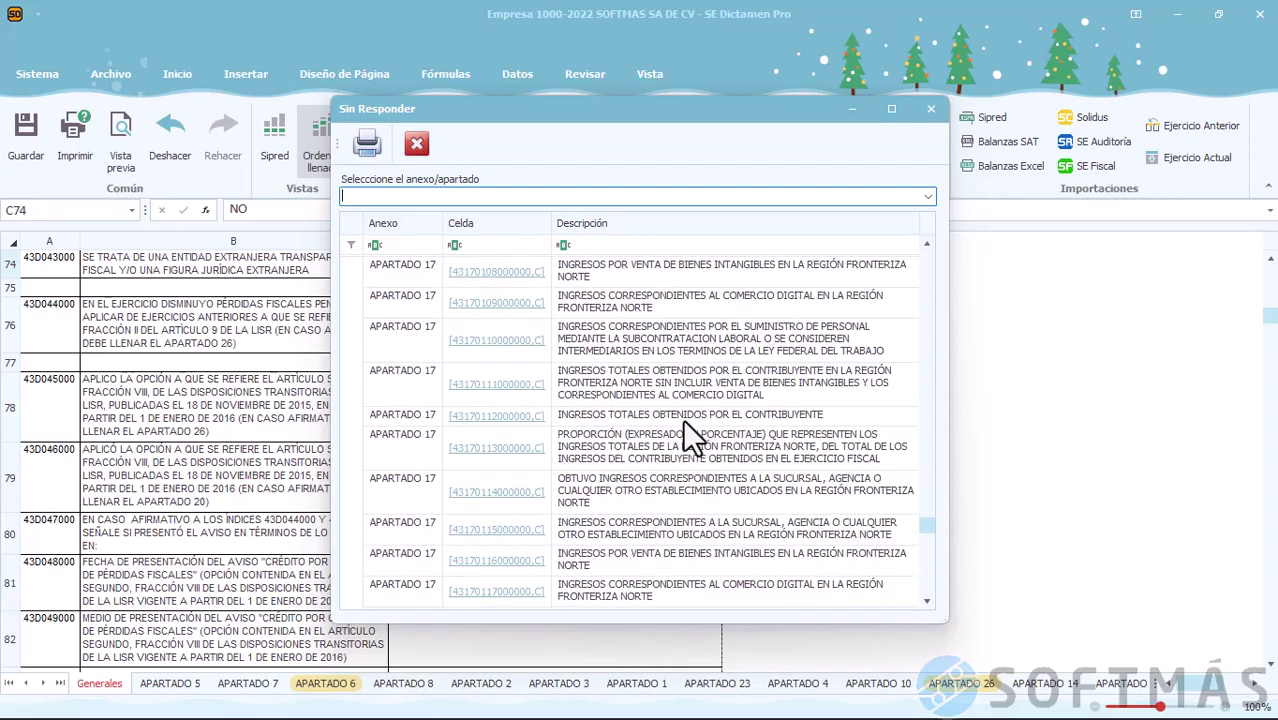
scroll(682, 433, "down", 8)
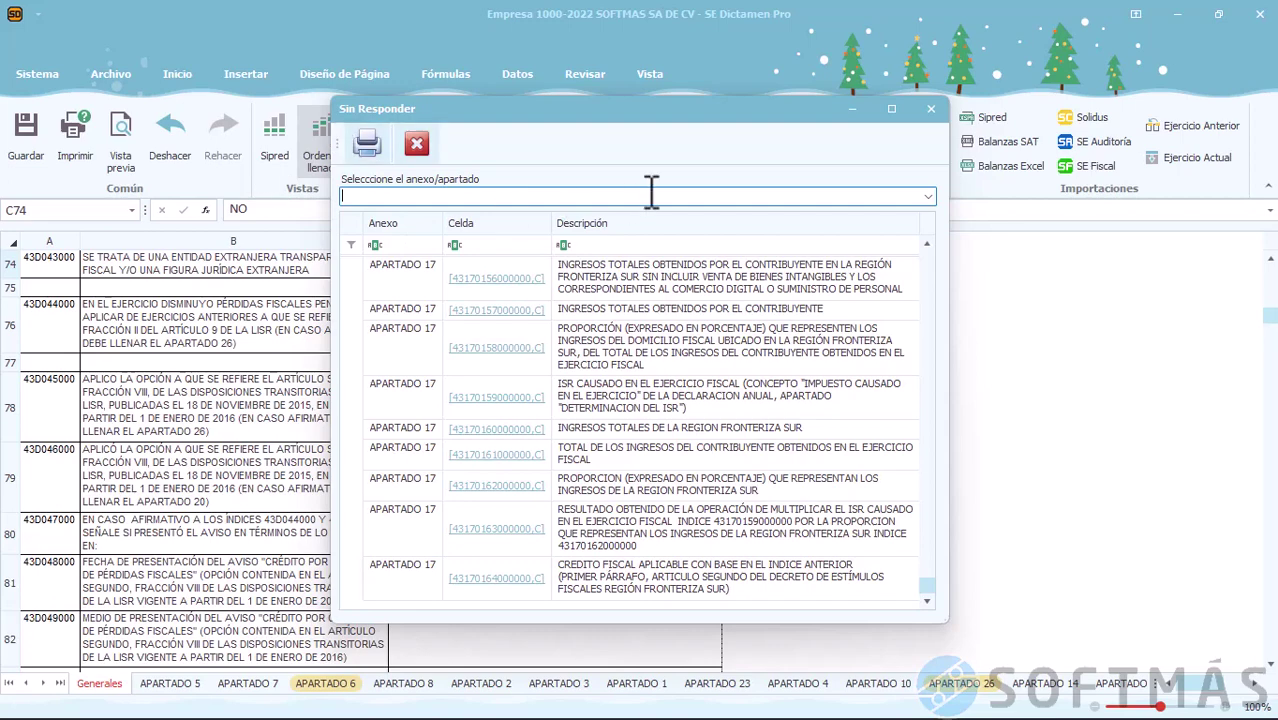
left_click(373, 140)
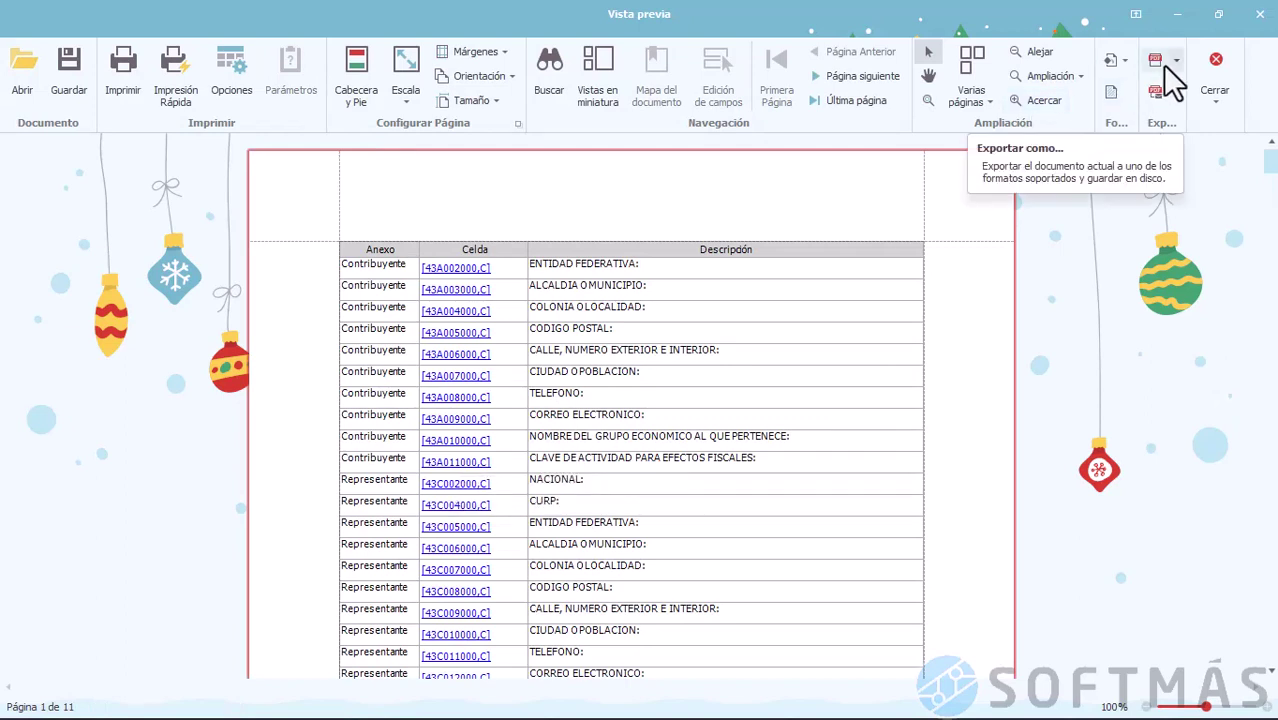
Close the print preview and the Sin Responder list, and show the APARTADO 5 sheet
left_click(1259, 14)
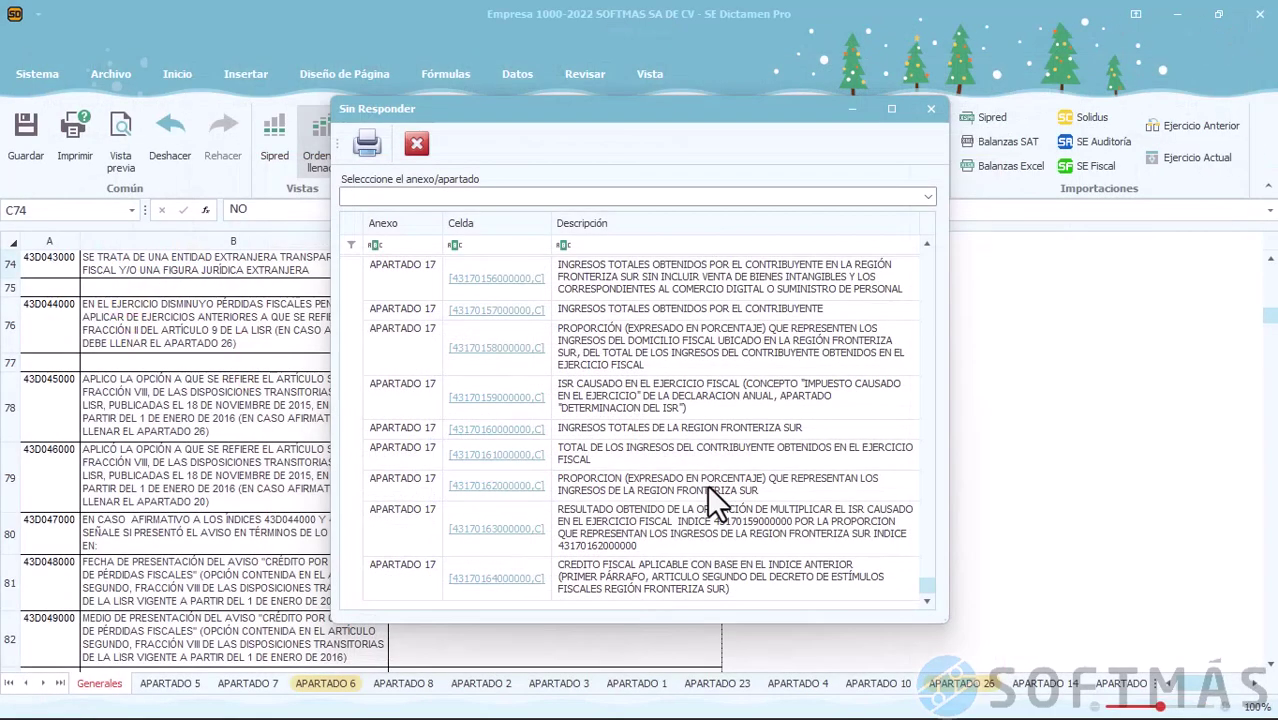
left_click(931, 108)
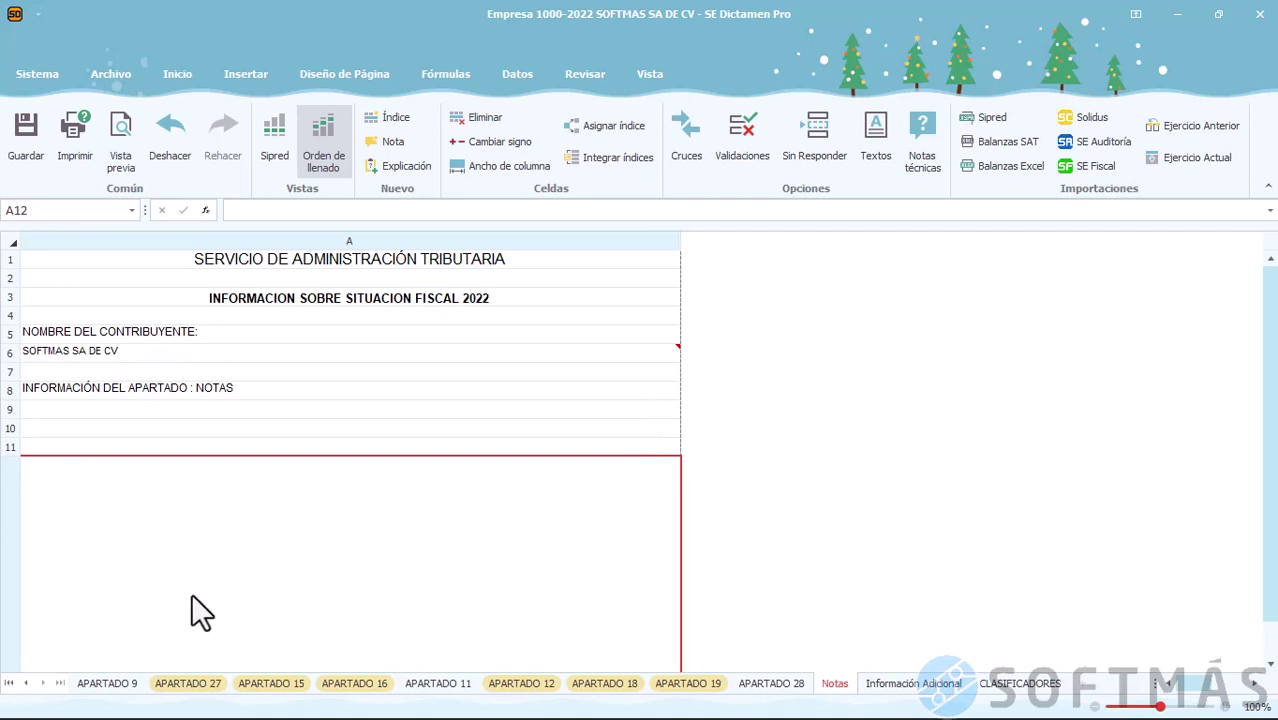
left_click(8, 683)
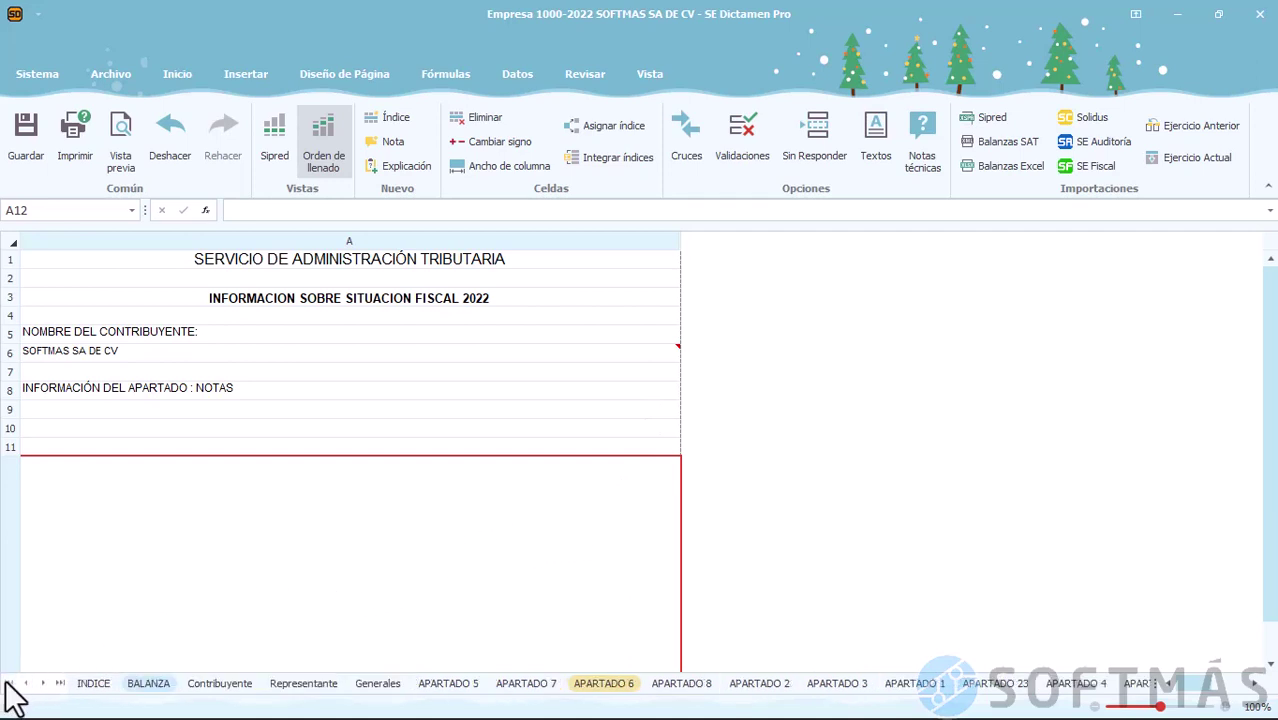
left_click(470, 688)
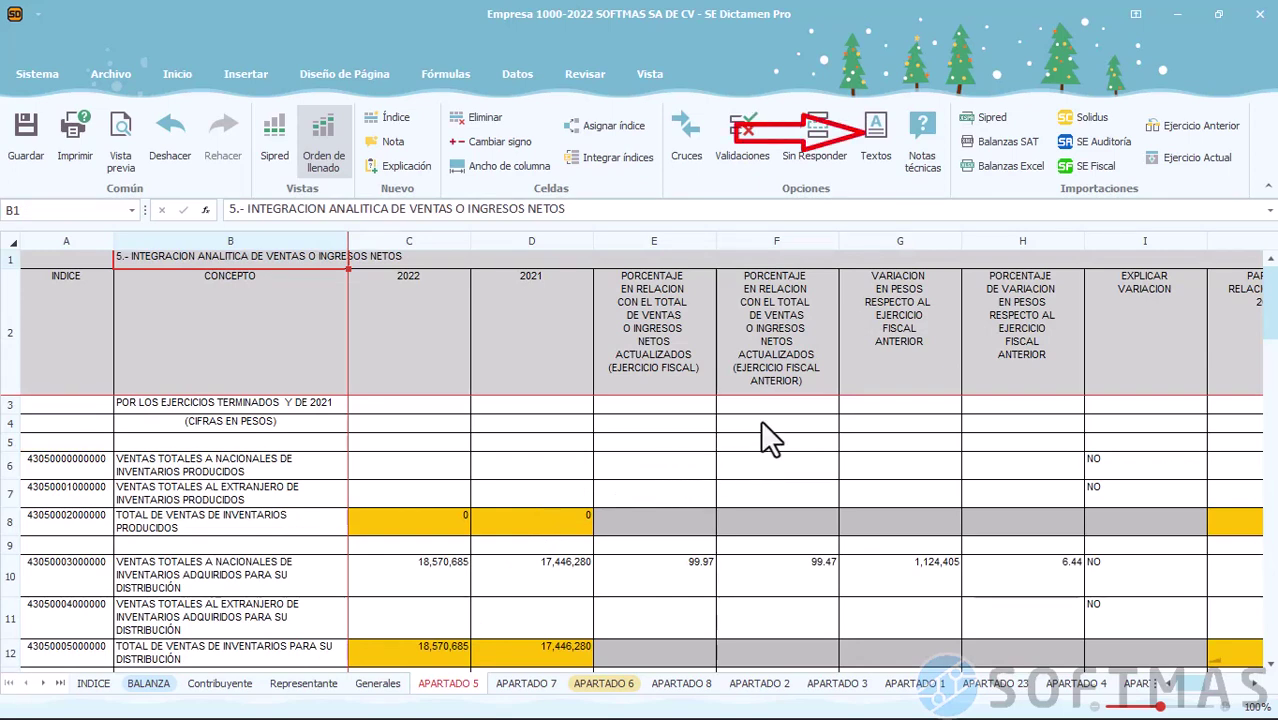
Open Textos for the Notas anexo and copy the entire text of the Notas document in Word
left_click(874, 133)
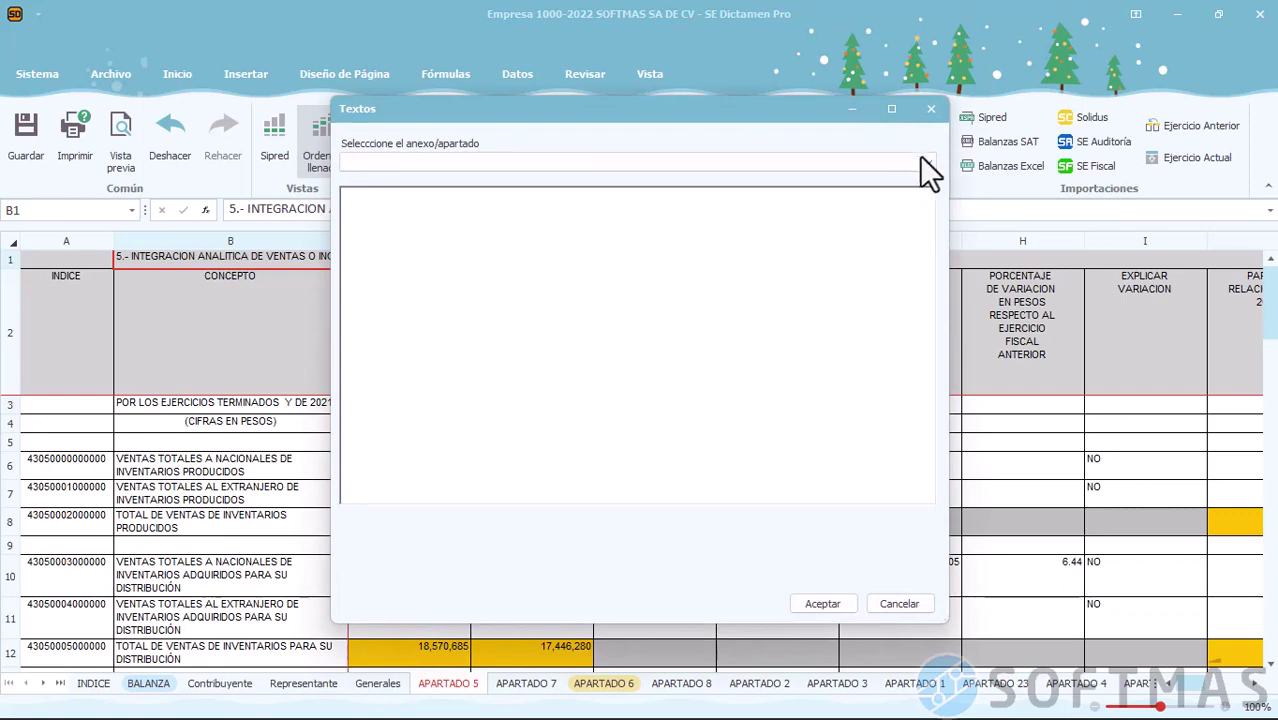
left_click(926, 161)
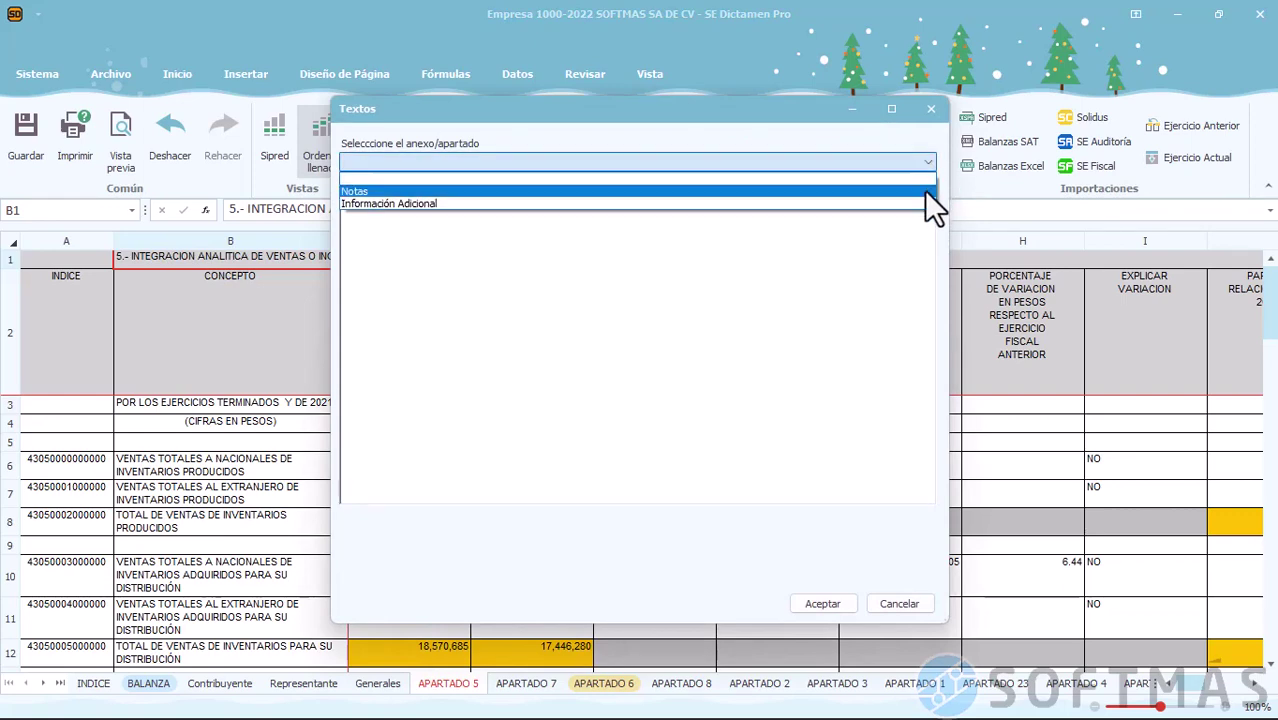
left_click(924, 190)
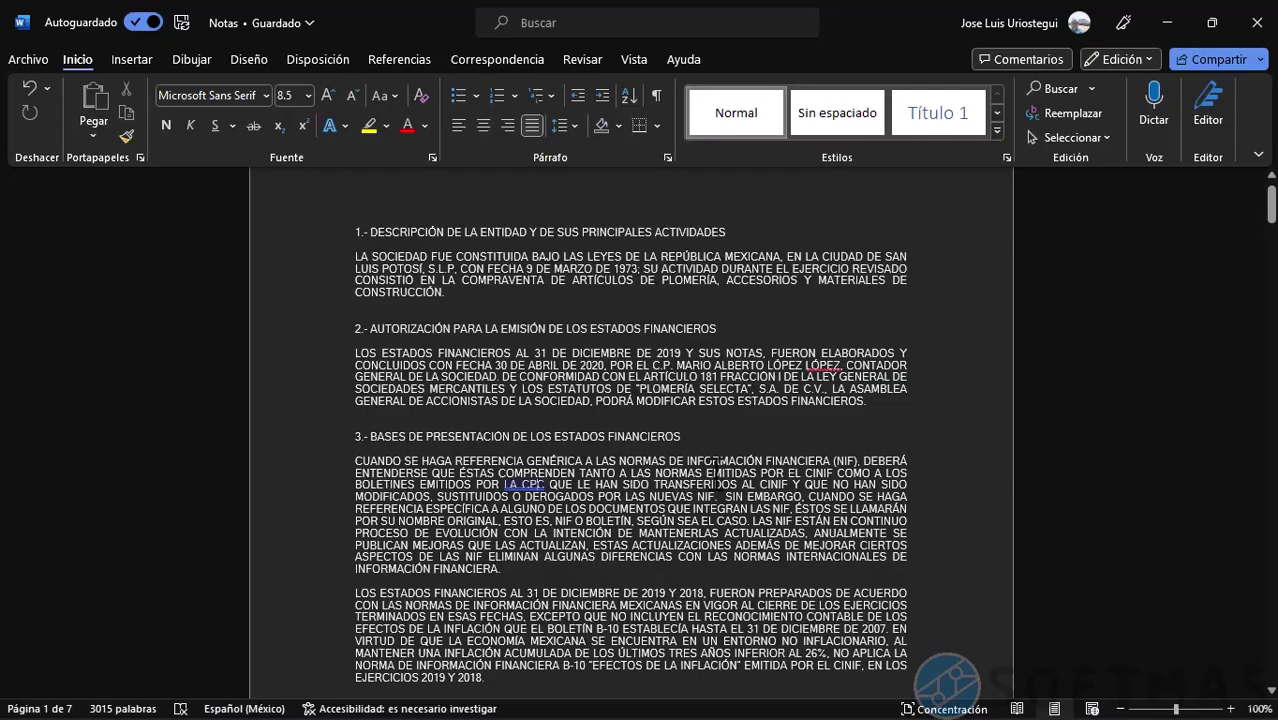
key("ctrl+e")
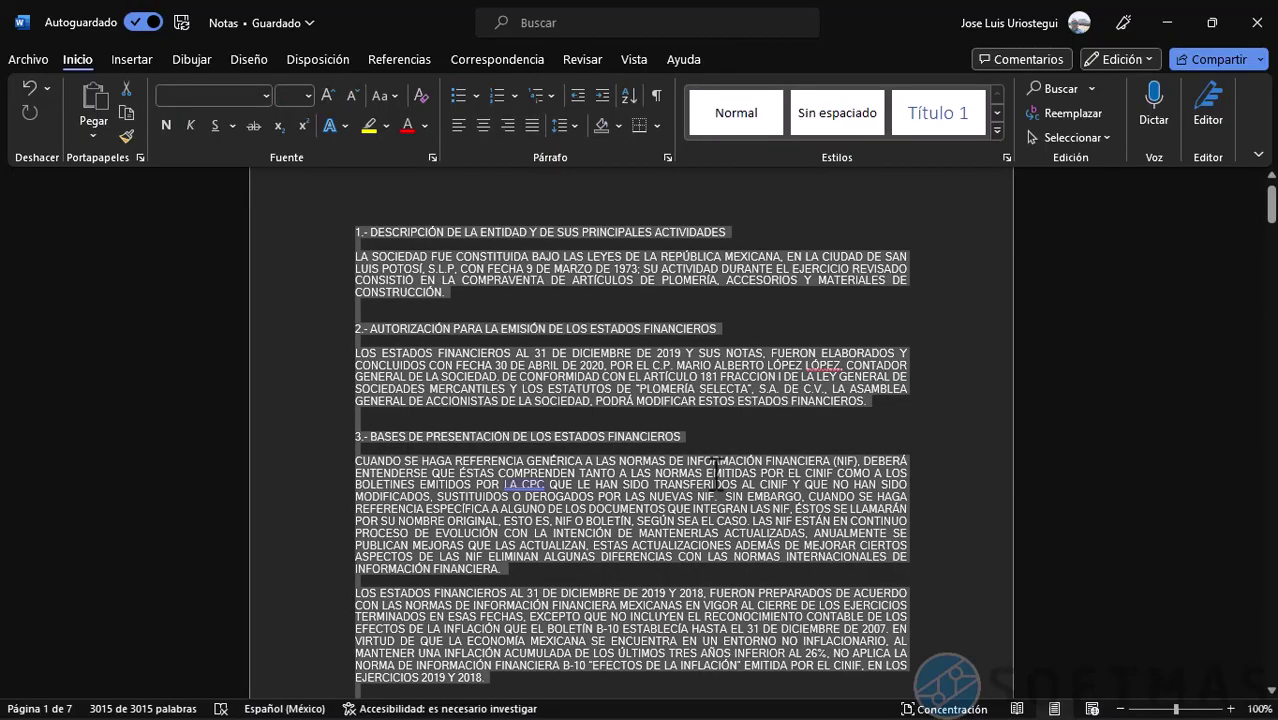
left_click(1170, 21)
Paste the copied notes into the Notas text, save the data and close Textos
left_click(459, 252)
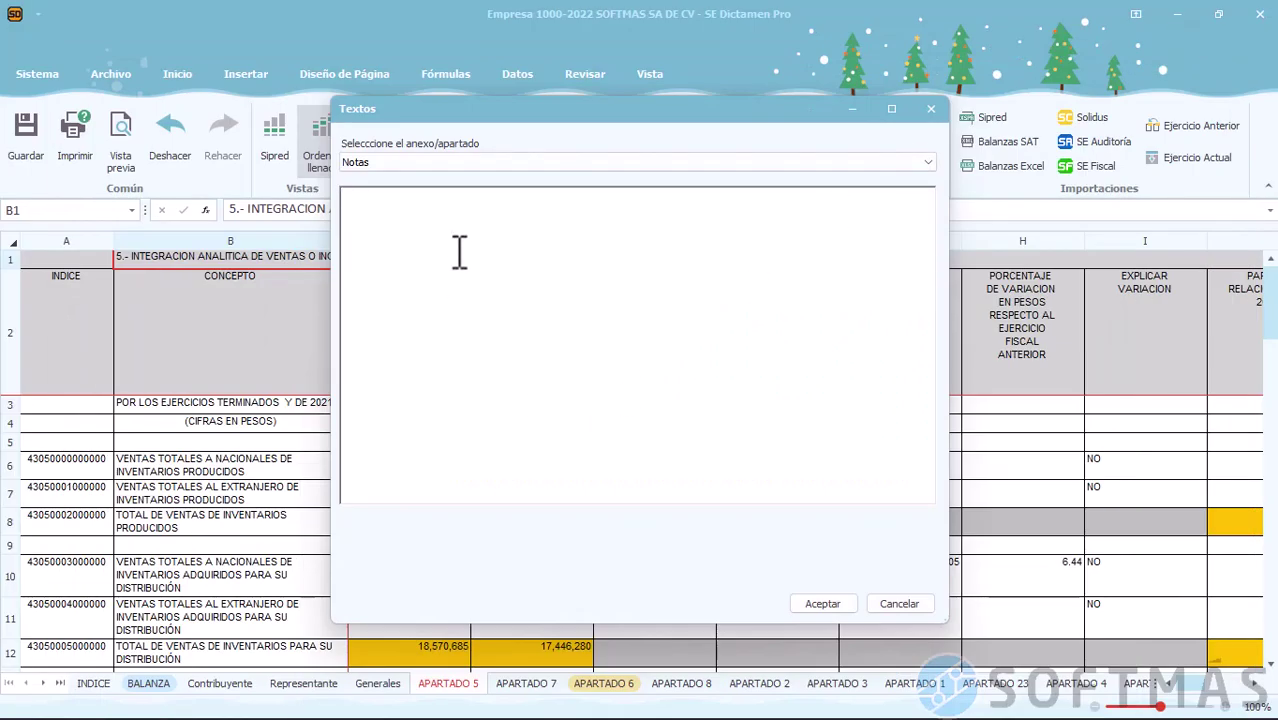
key("ctrl+v")
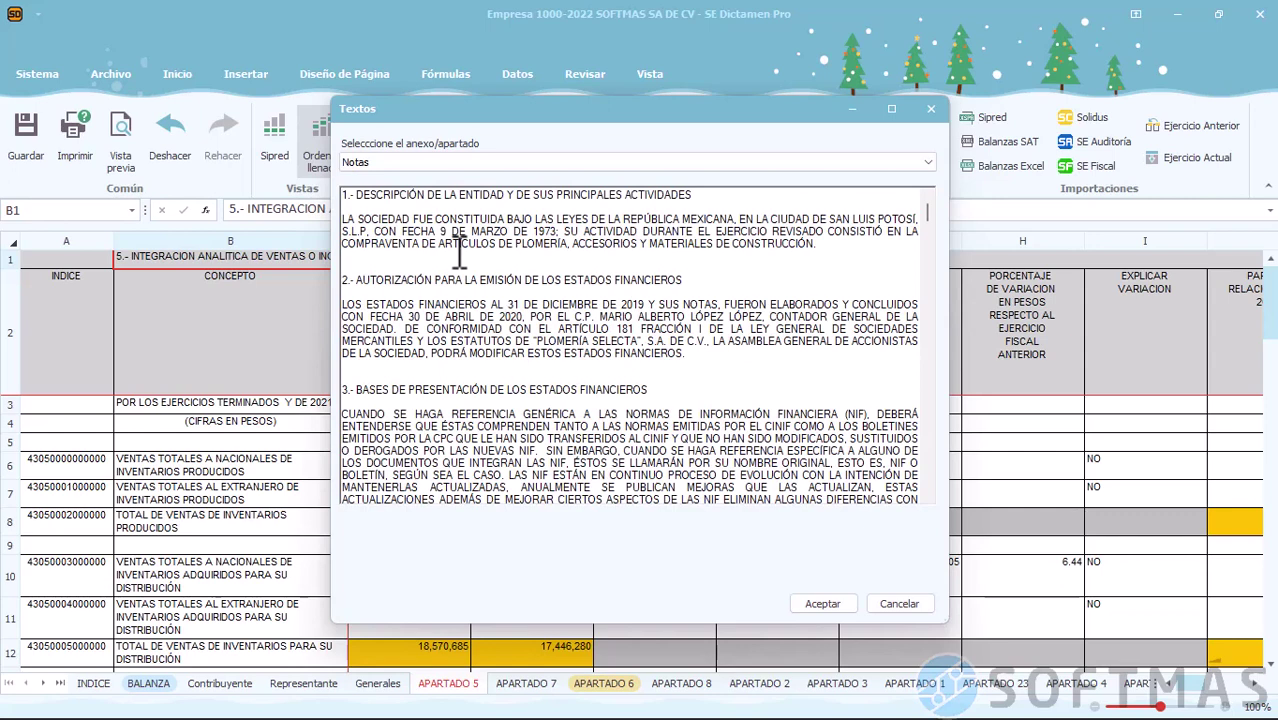
left_click(822, 604)
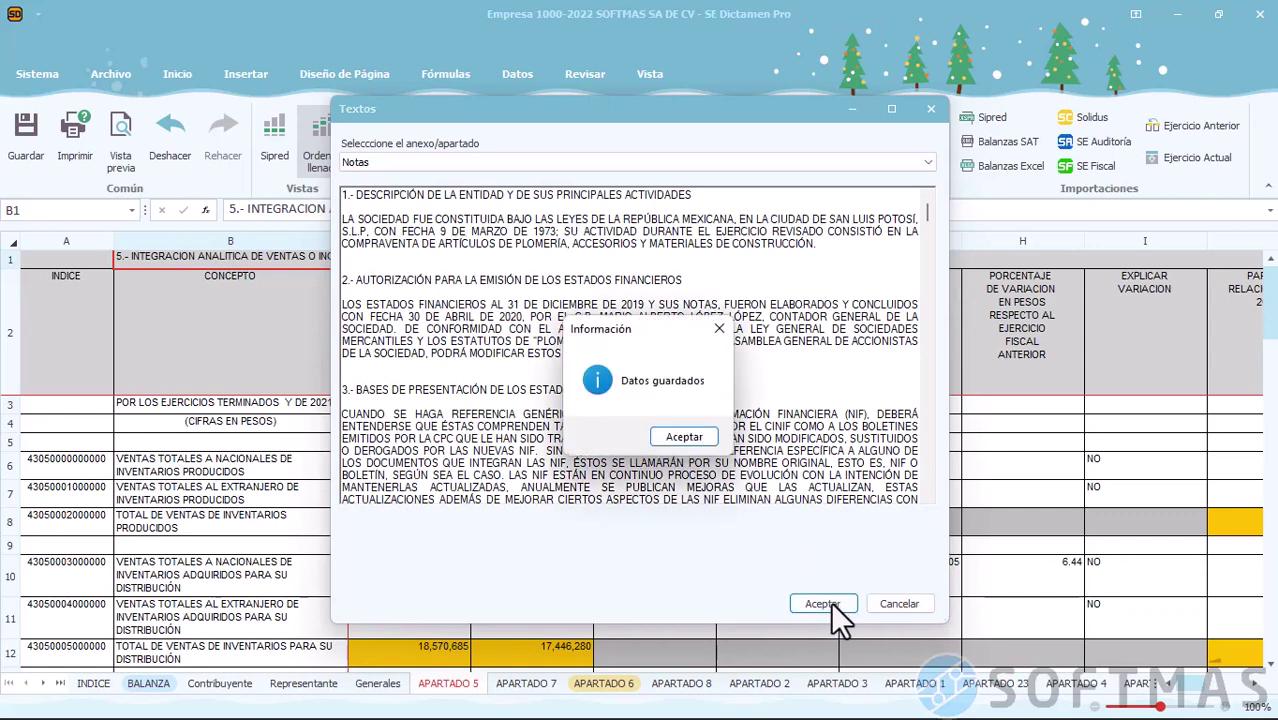
left_click(688, 441)
left_click(887, 602)
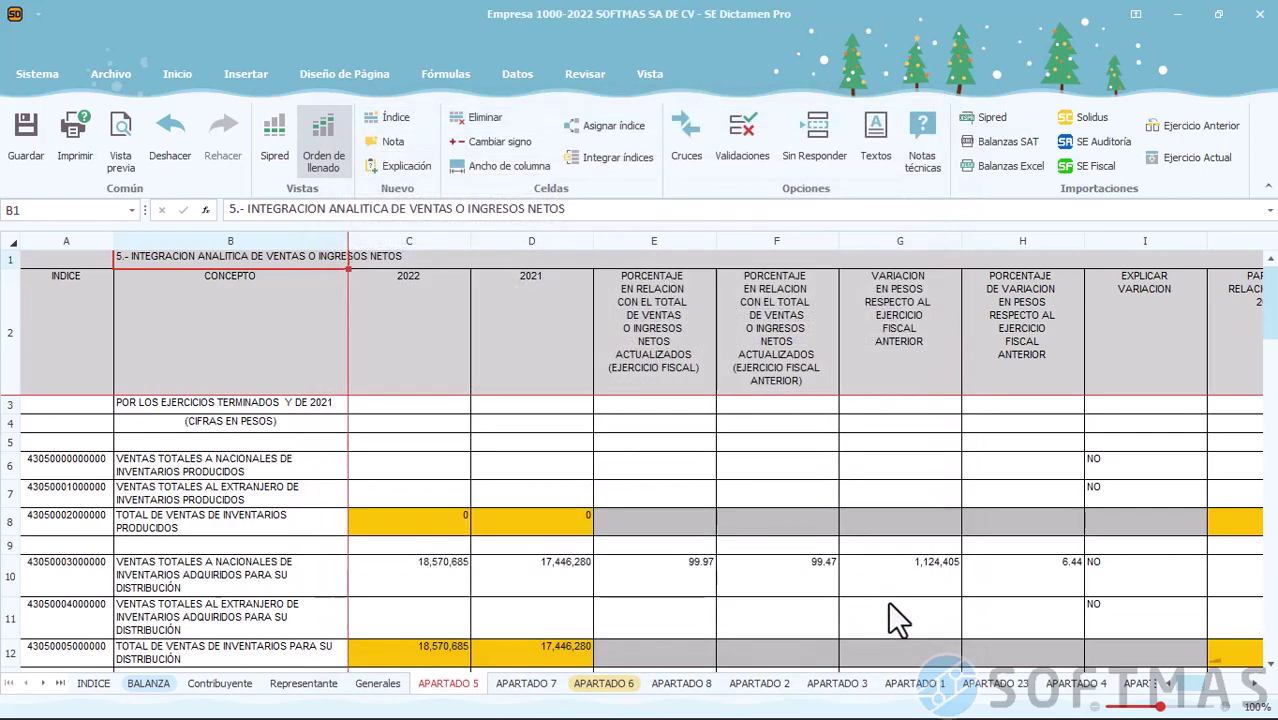
Go to the last sheets of the report, and check the Validaciones list for pending items
left_click(60, 683)
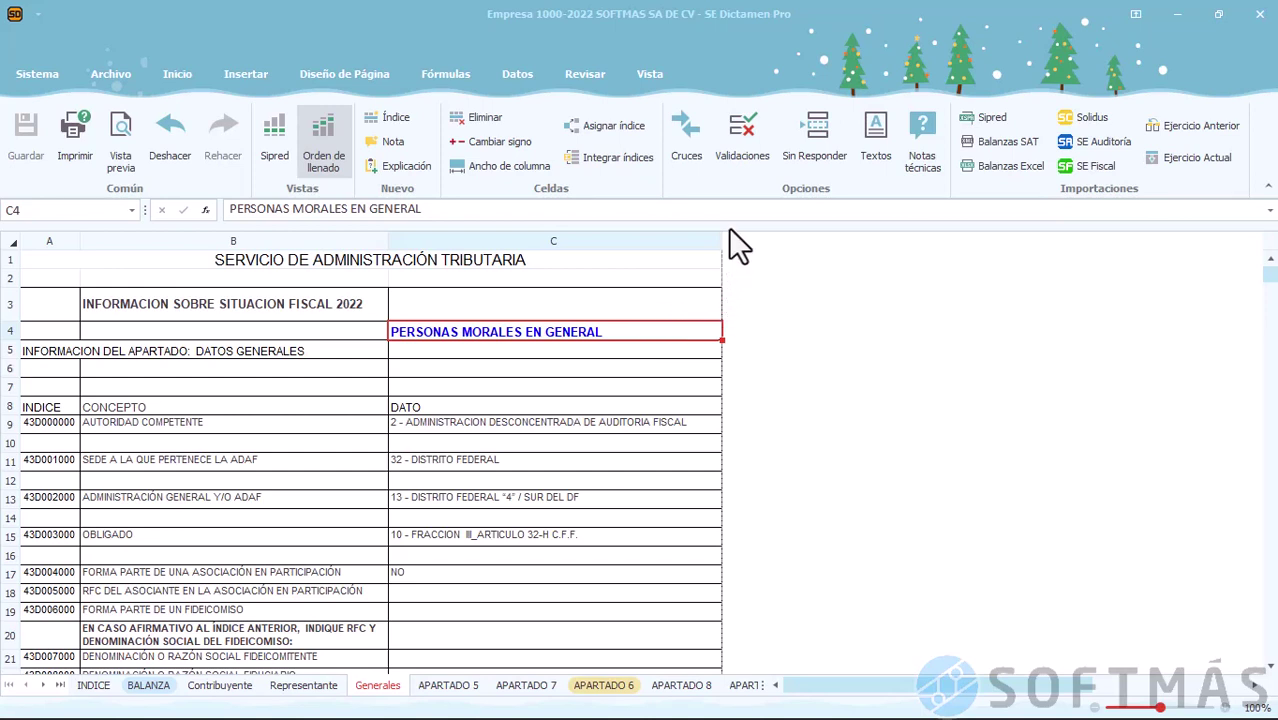
left_click(736, 143)
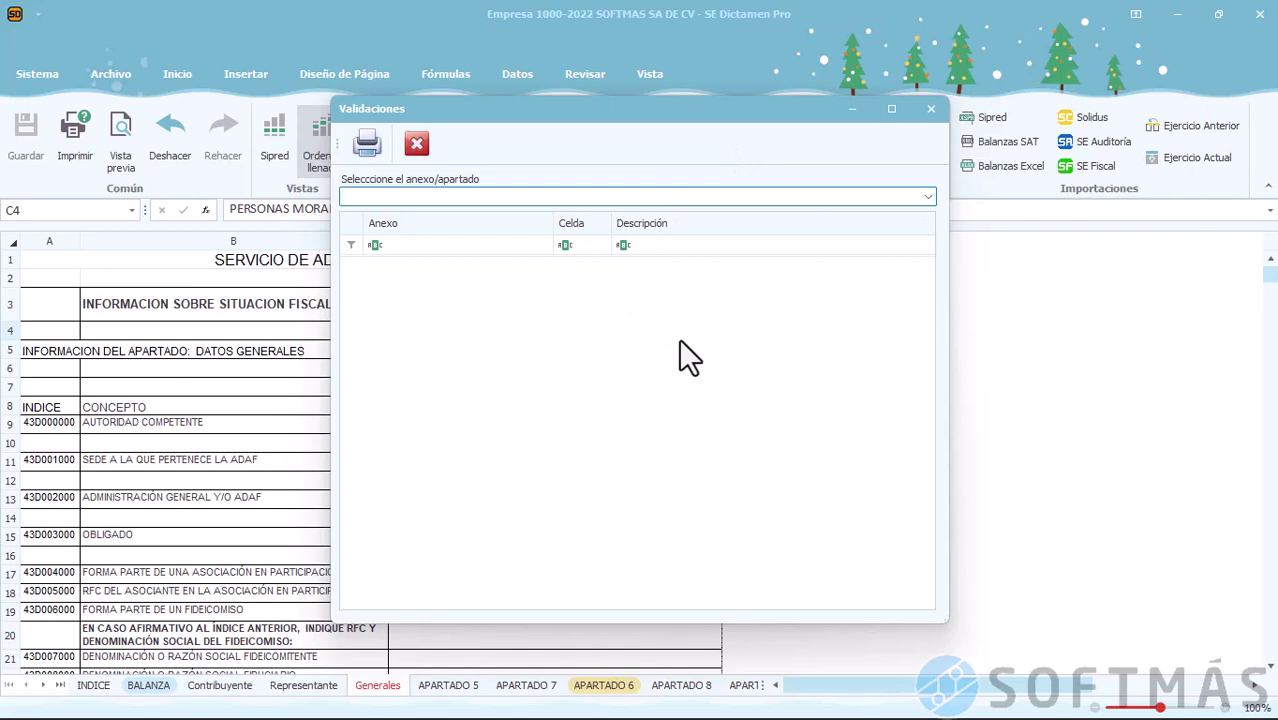
left_click(920, 107)
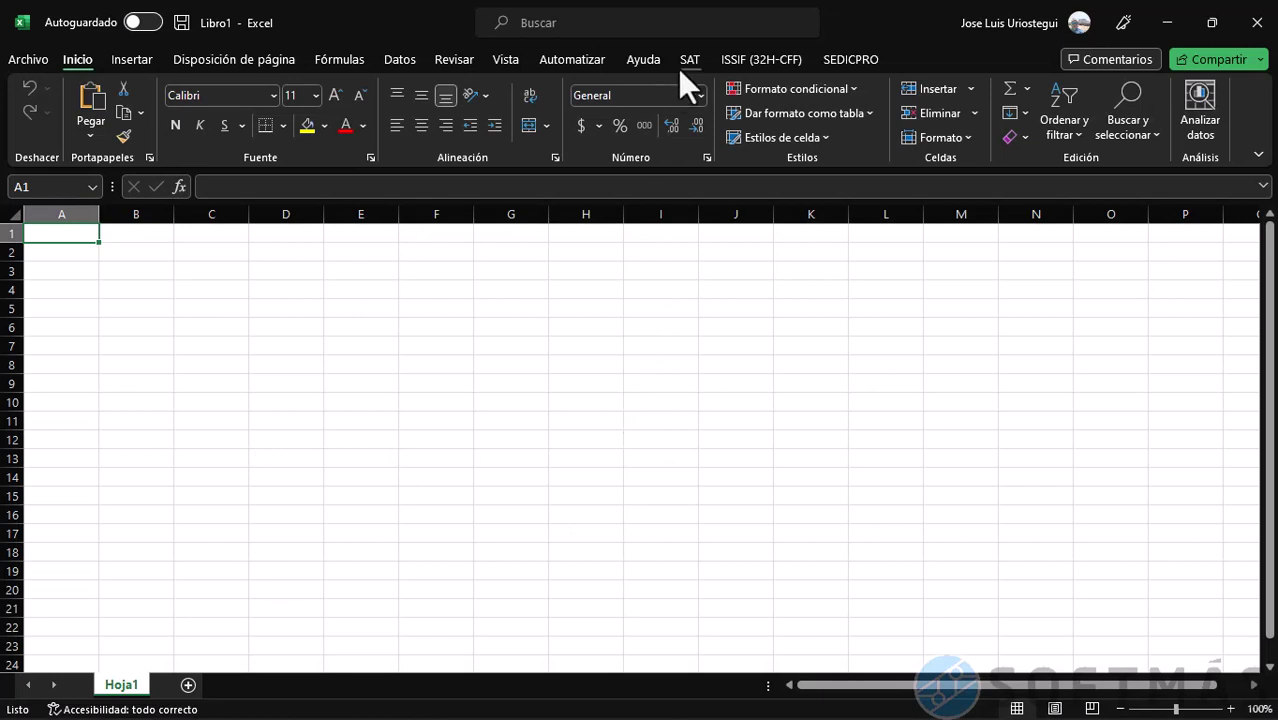
In Excel, start the ISSIF (32H-CFF) application and create the SOFTMÁS SA DE CV 2022 file for PERSONAS MORALES EN GENERAL
left_click(679, 65)
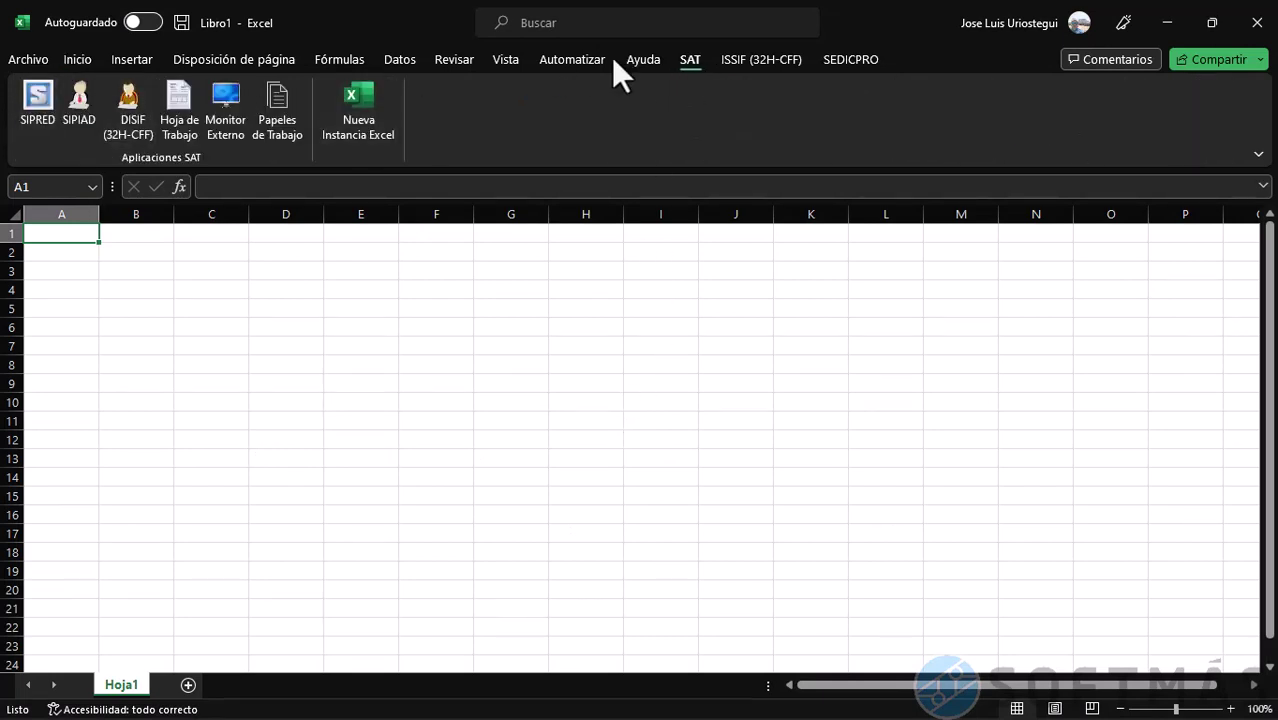
left_click(729, 63)
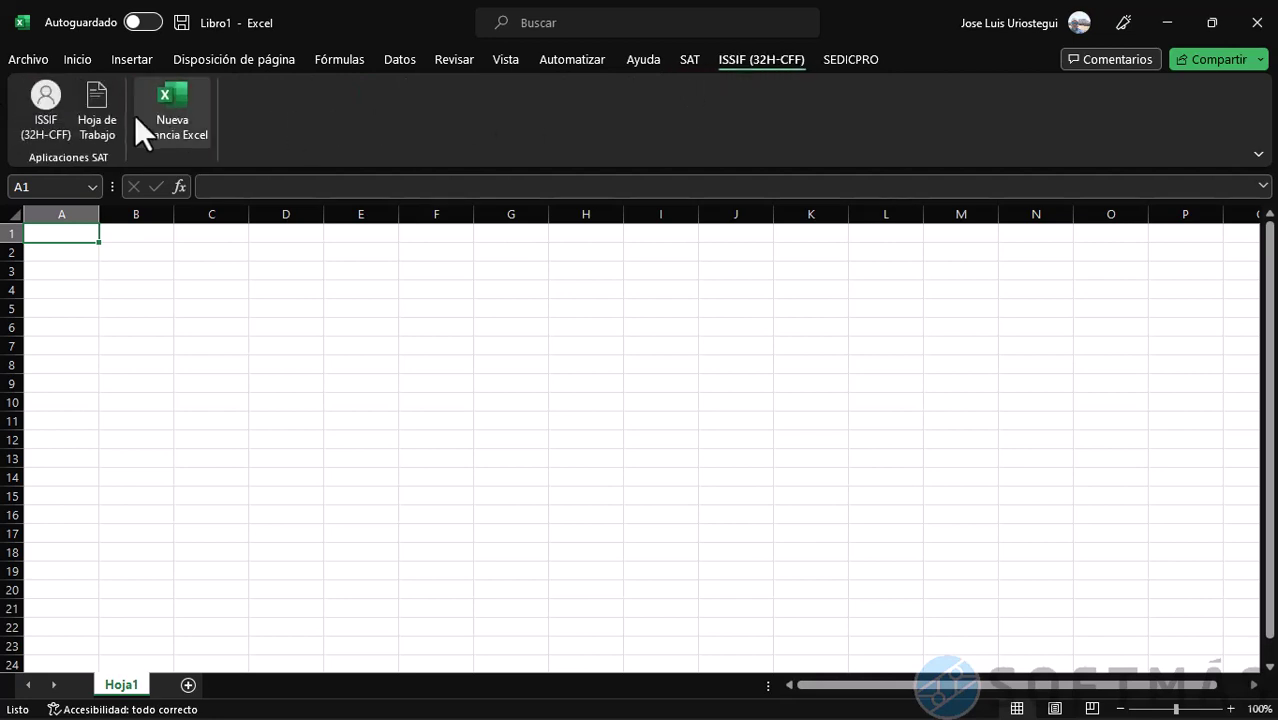
left_click(45, 110)
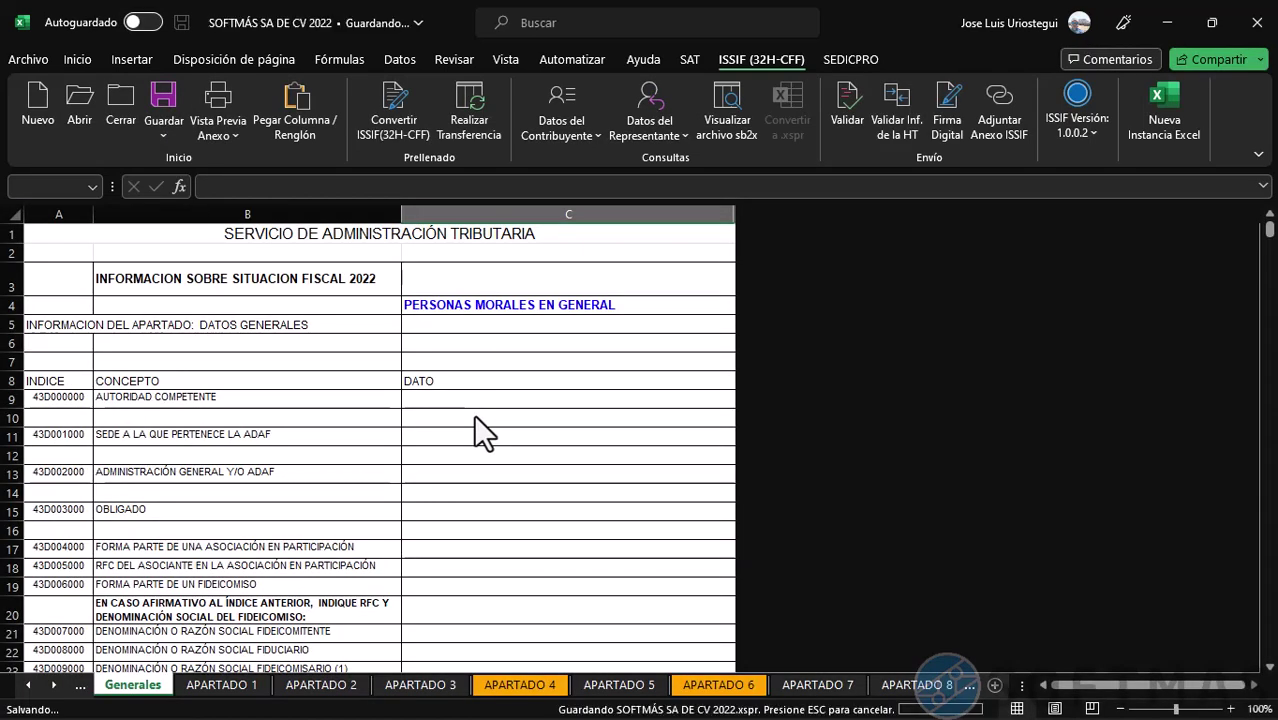
Log in to the SE Dictamen Pro add-in as Administrador, pasting the account password in Clave
left_click(854, 60)
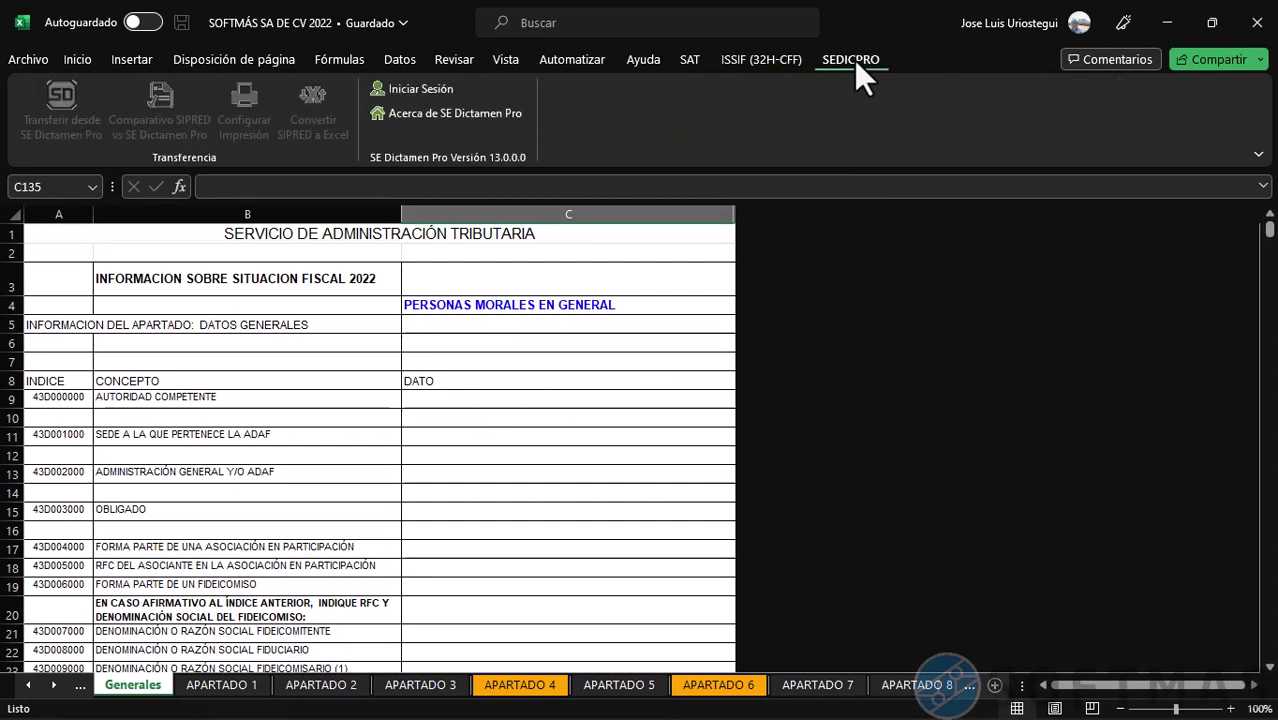
left_click(418, 90)
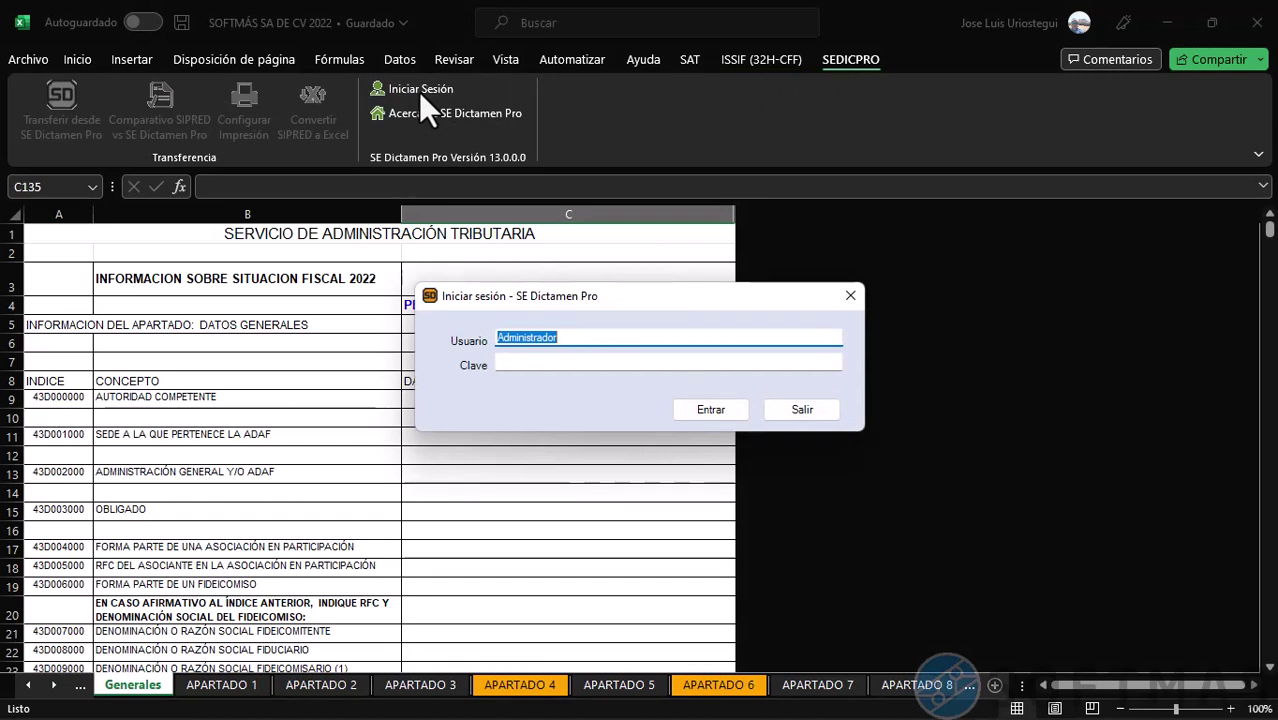
key("Tab")
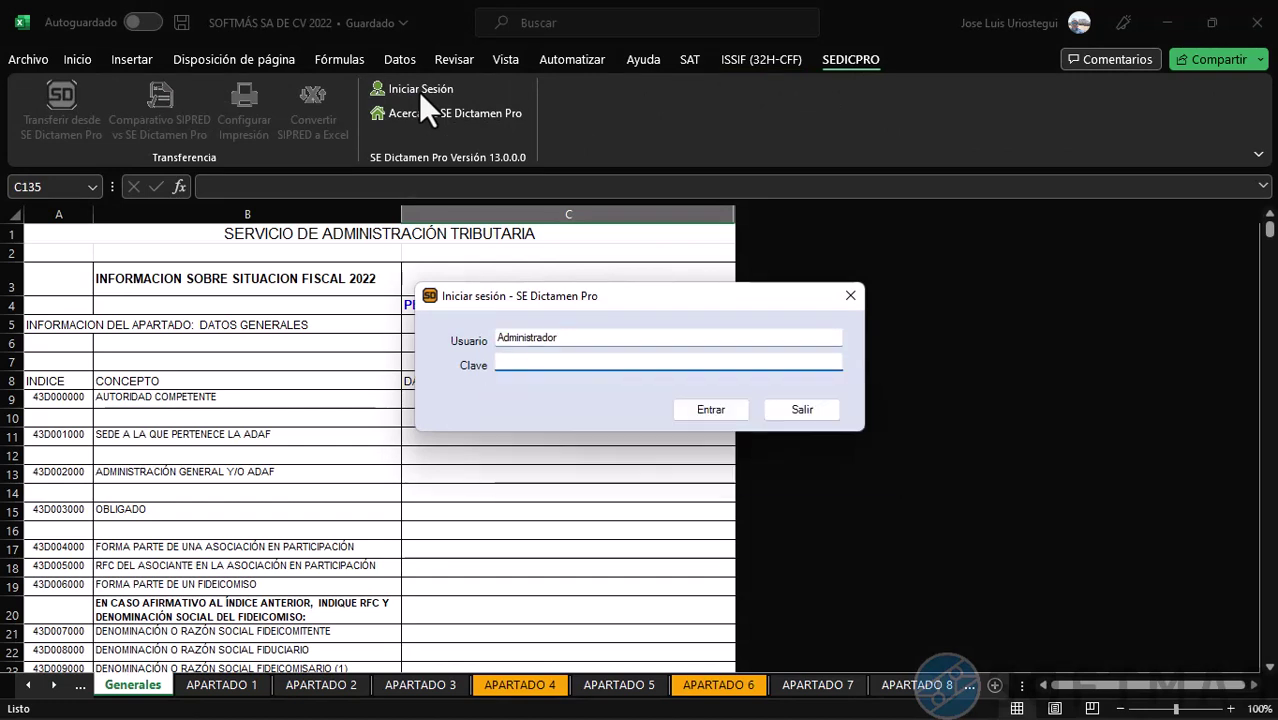
key("ctrl+v")
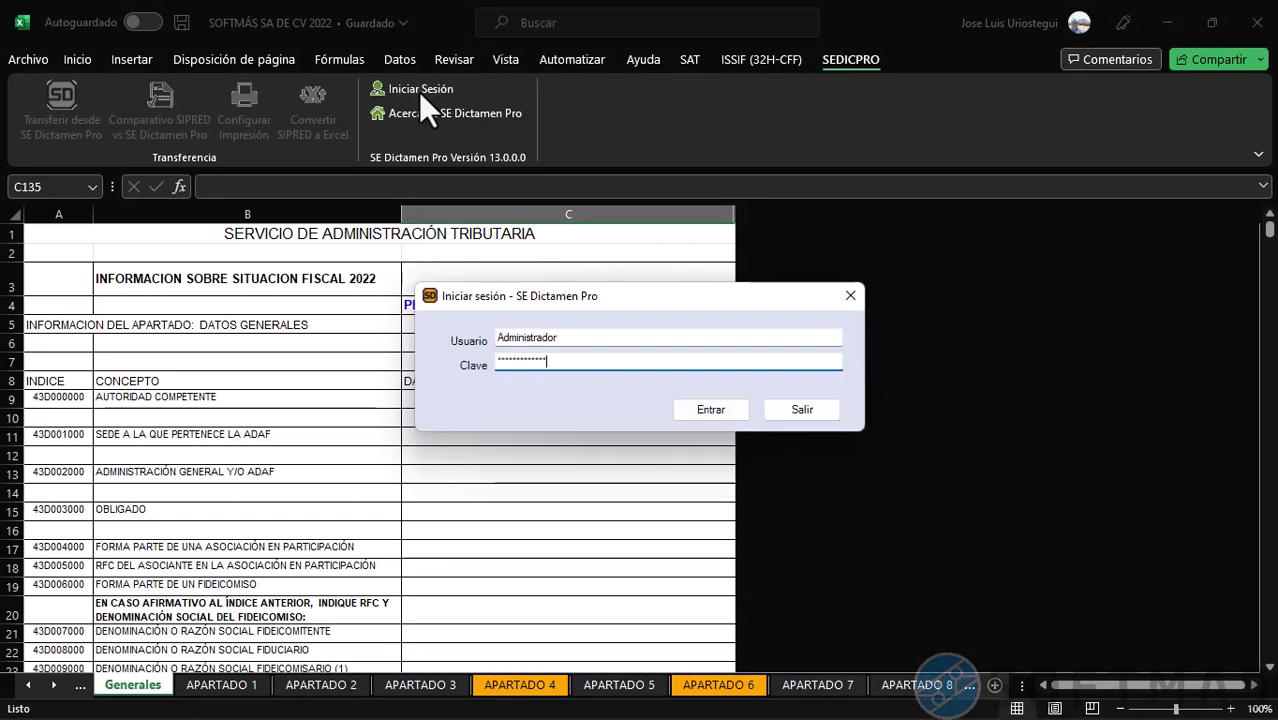
left_click(709, 412)
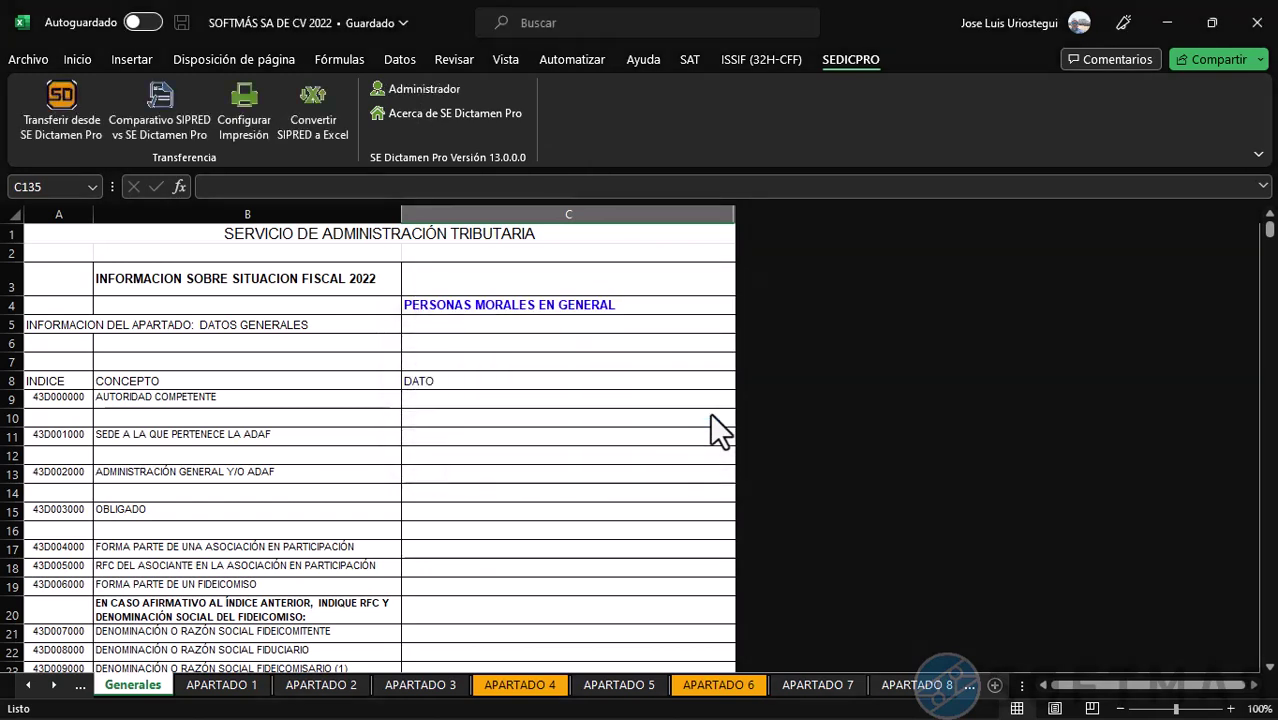
Start the transfer from SE Dictamen Pro for company 1000, SOFTMAS SA DE CV, ejercicio 2022, after passing the minimum data validation
left_click(63, 117)
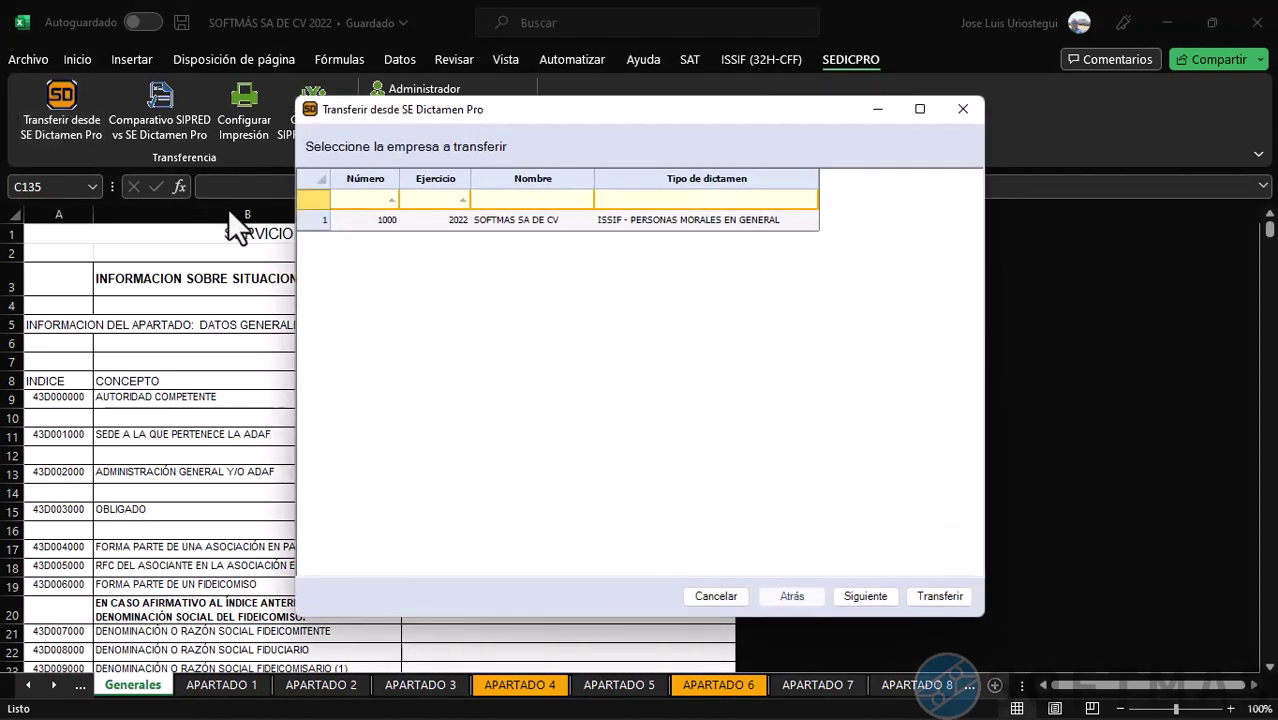
left_click(317, 217)
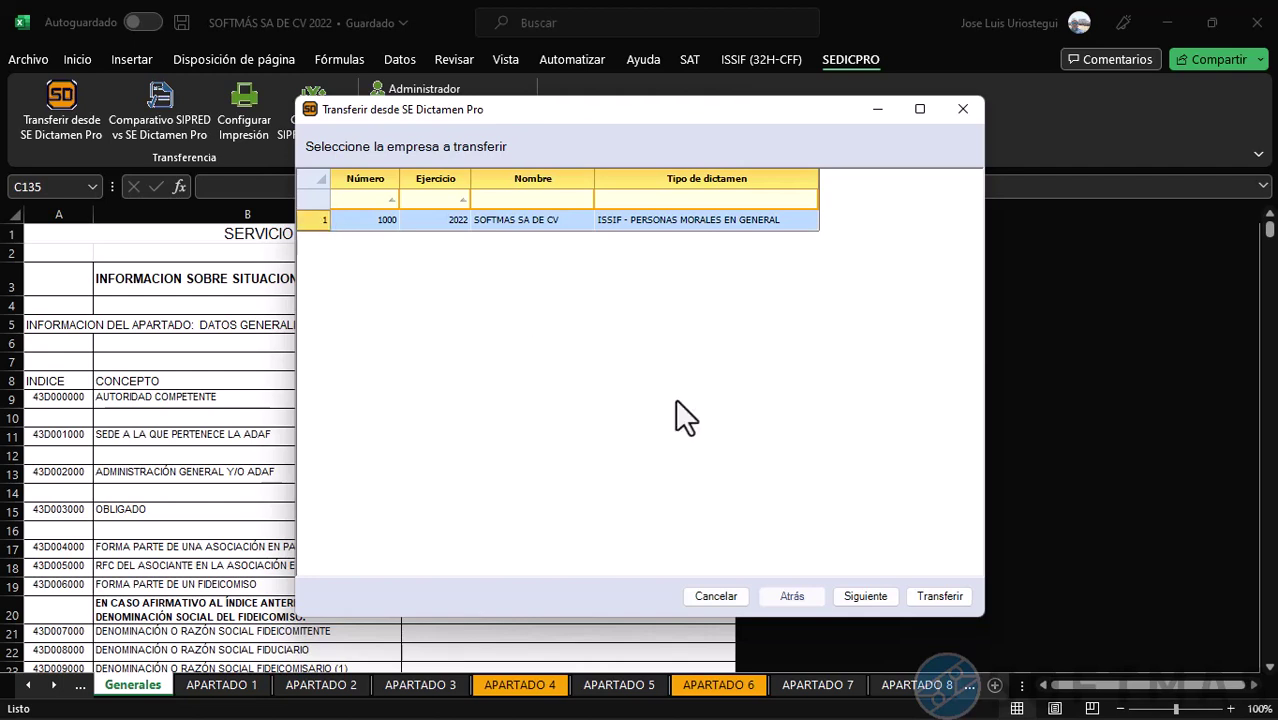
left_click(864, 596)
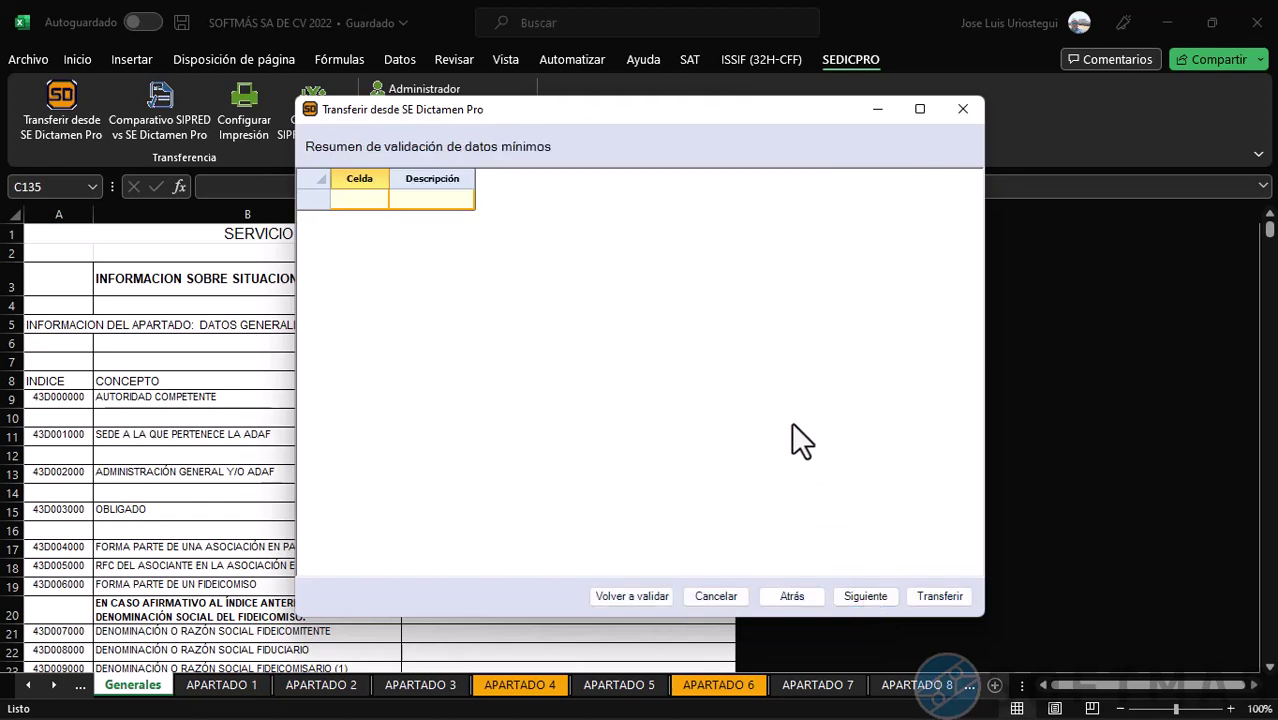
left_click(889, 593)
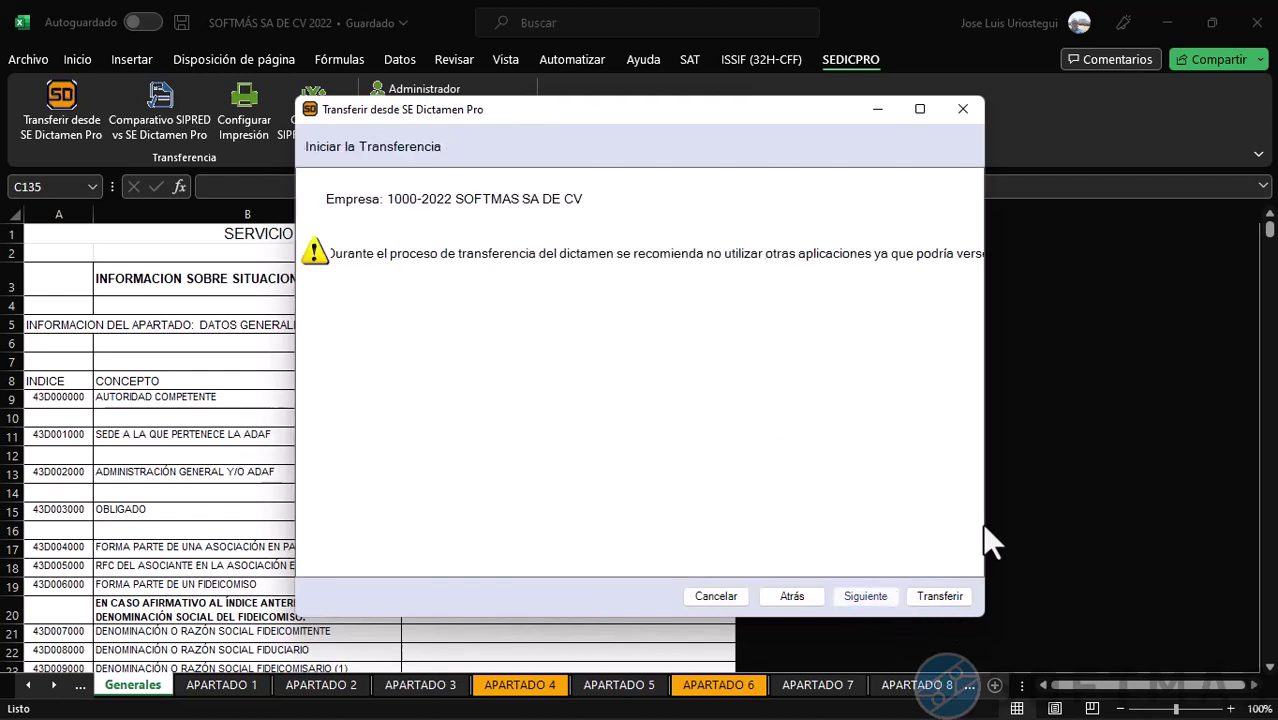
left_click_drag(984, 522, 1096, 520)
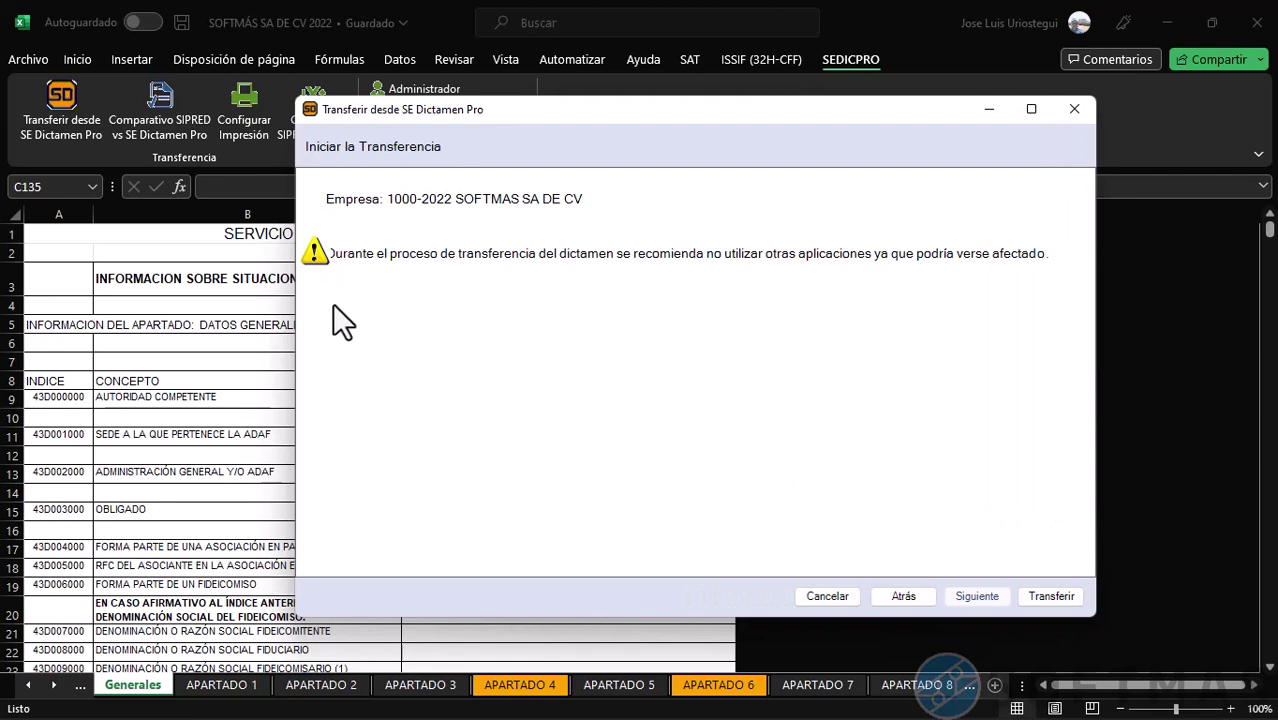
left_click(1050, 600)
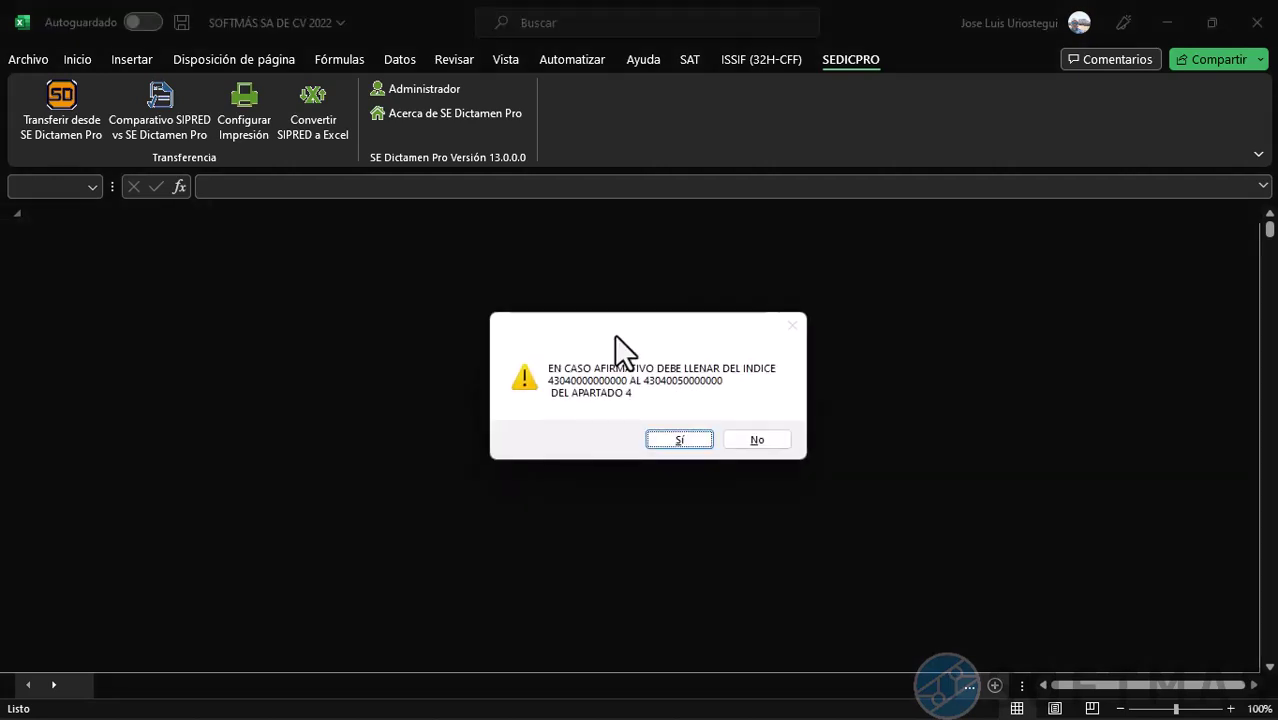
Answer Sí to the transfer's prompts about the Apartado 4 indices and about deleting and disabling Apartado 21
left_click(676, 441)
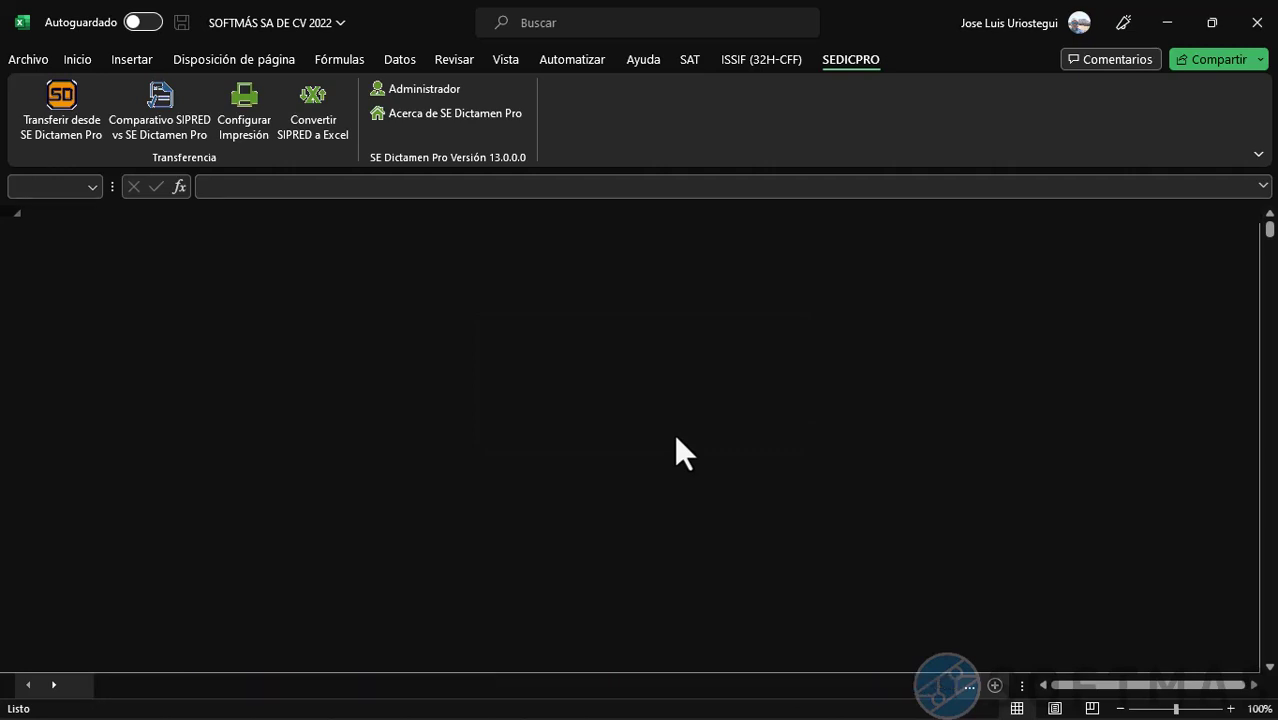
left_click(680, 437)
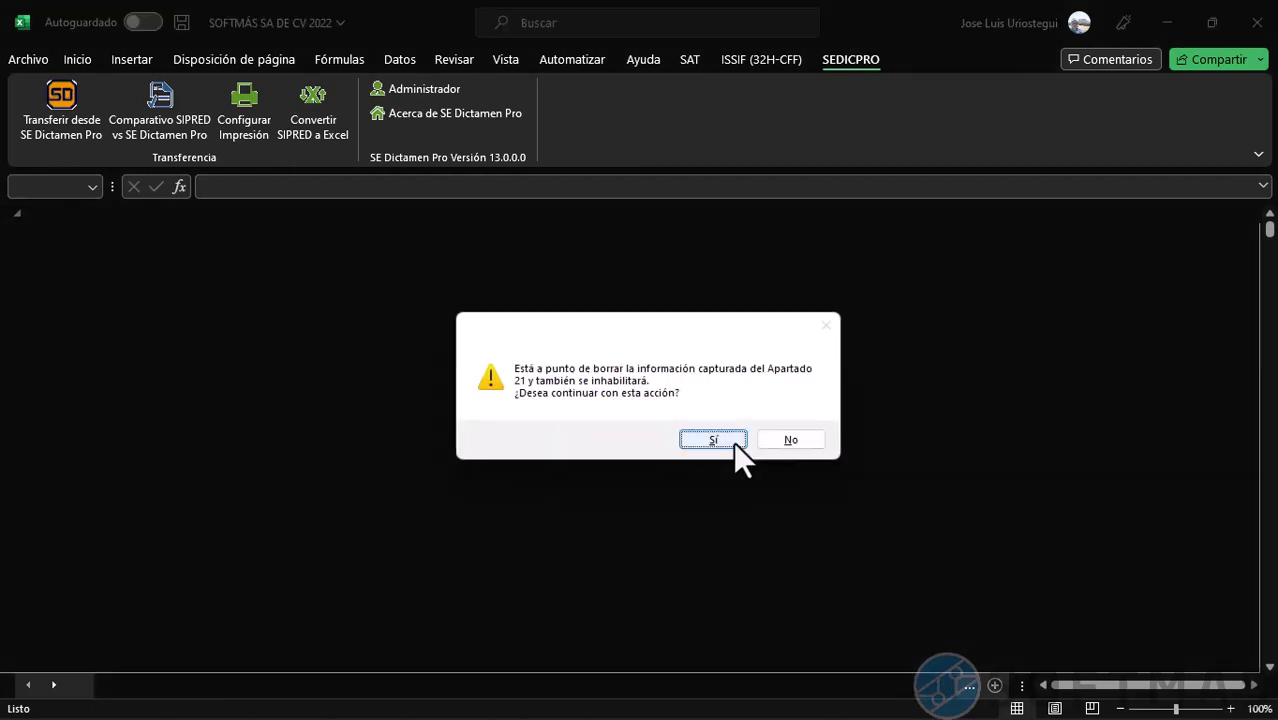
left_click(733, 441)
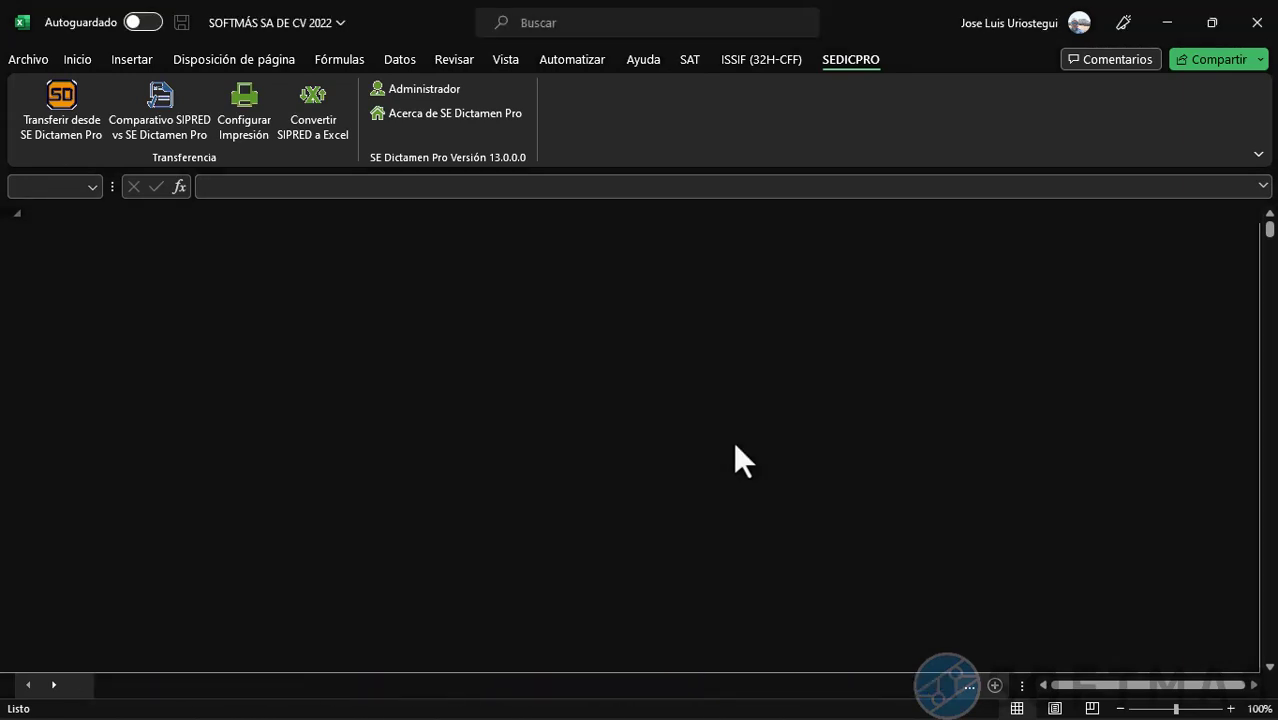
left_click(733, 441)
left_click(733, 441)
left_click(733, 441)
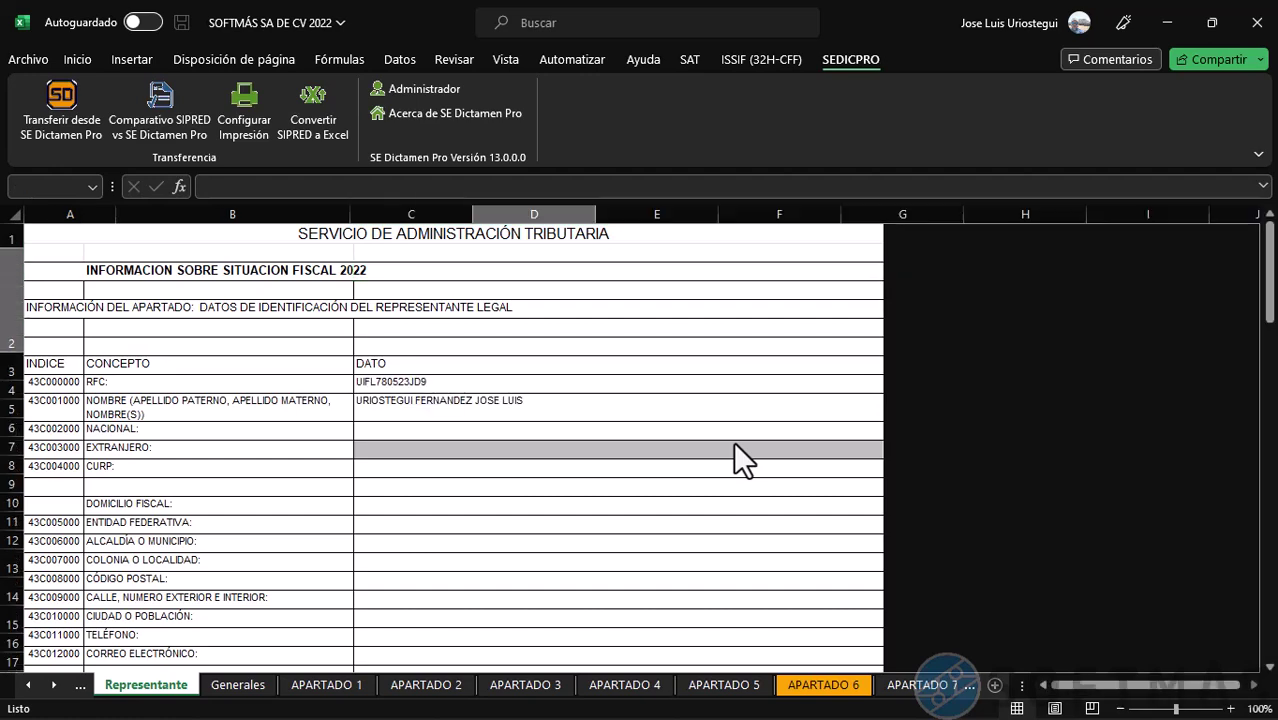
key("shift+F10")
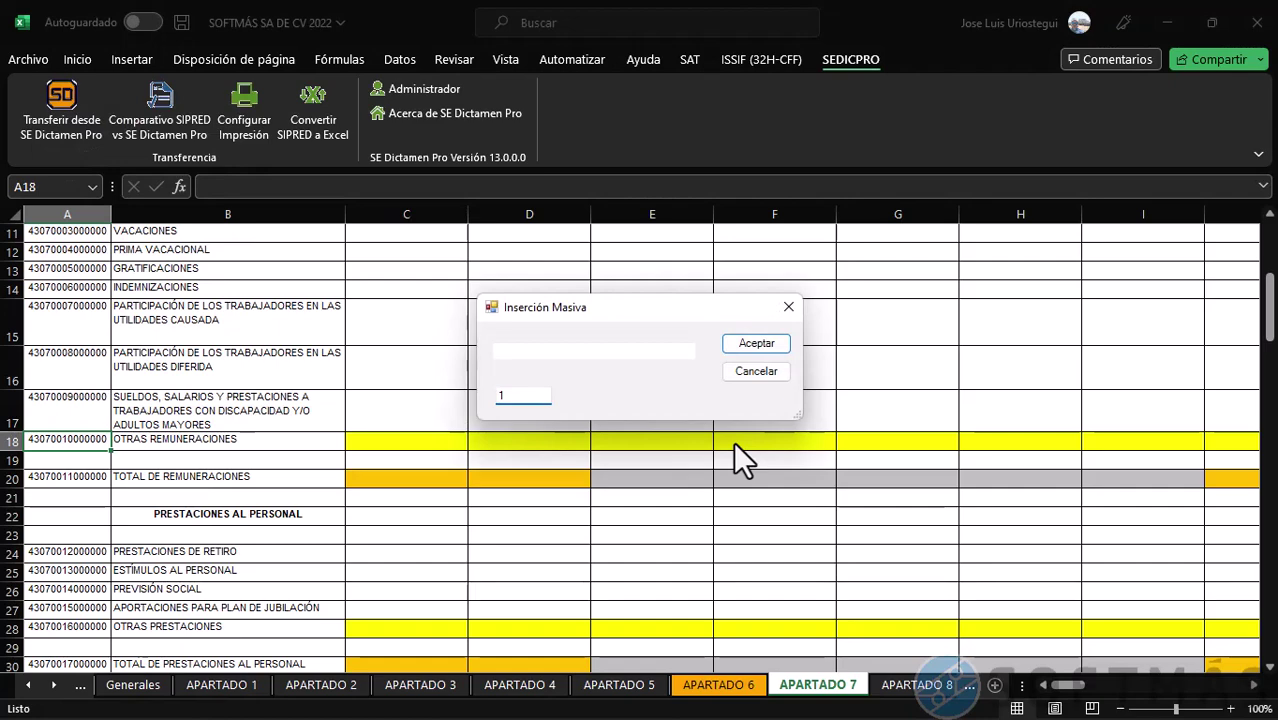
key("Return")
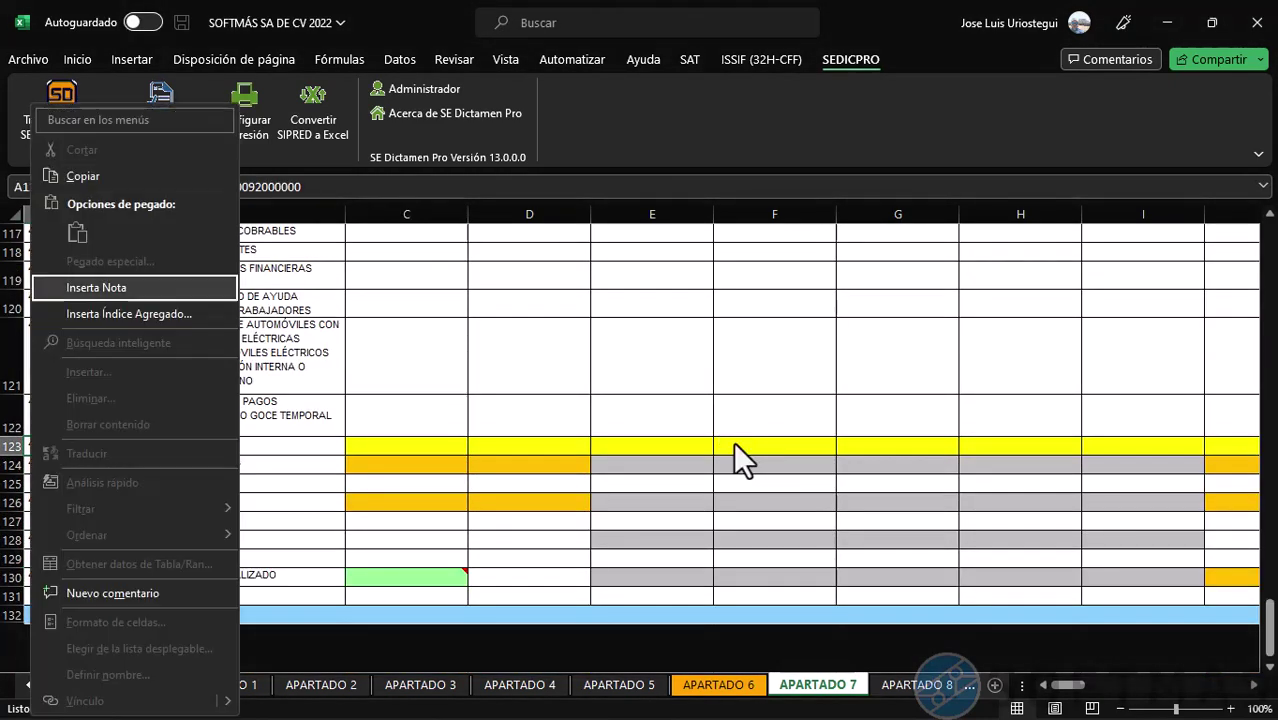
key("Return")
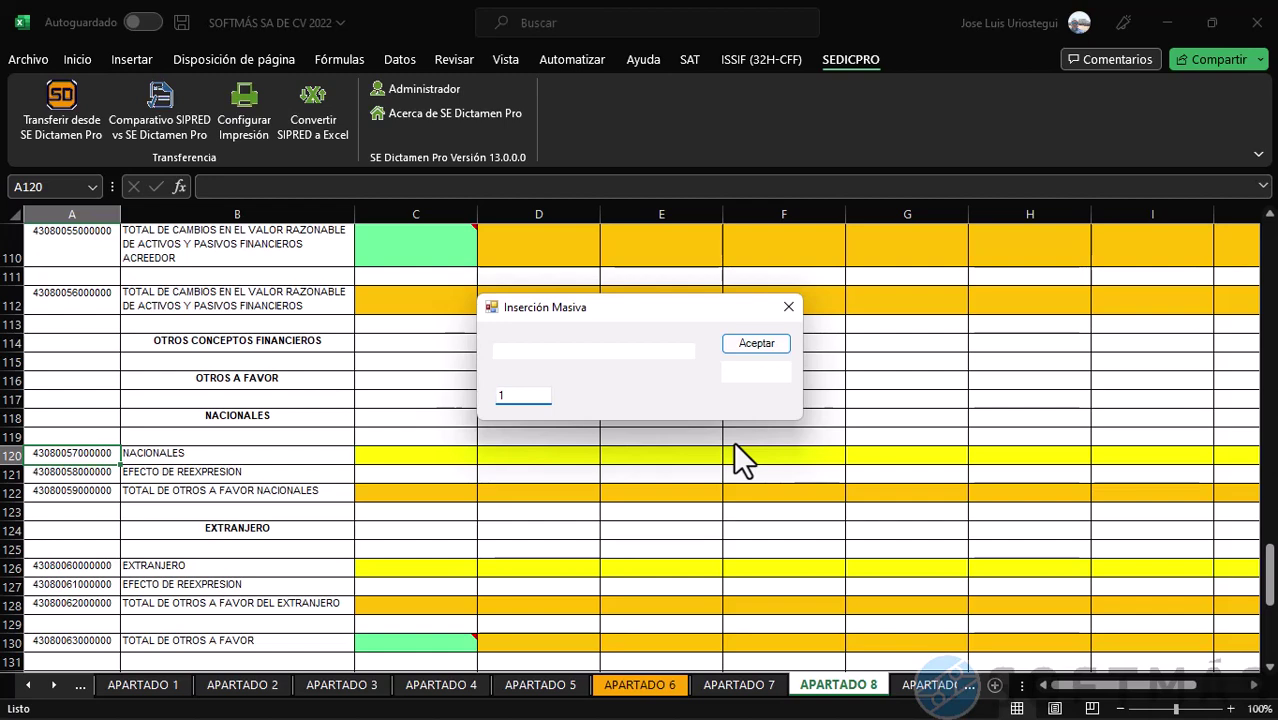
key("Return")
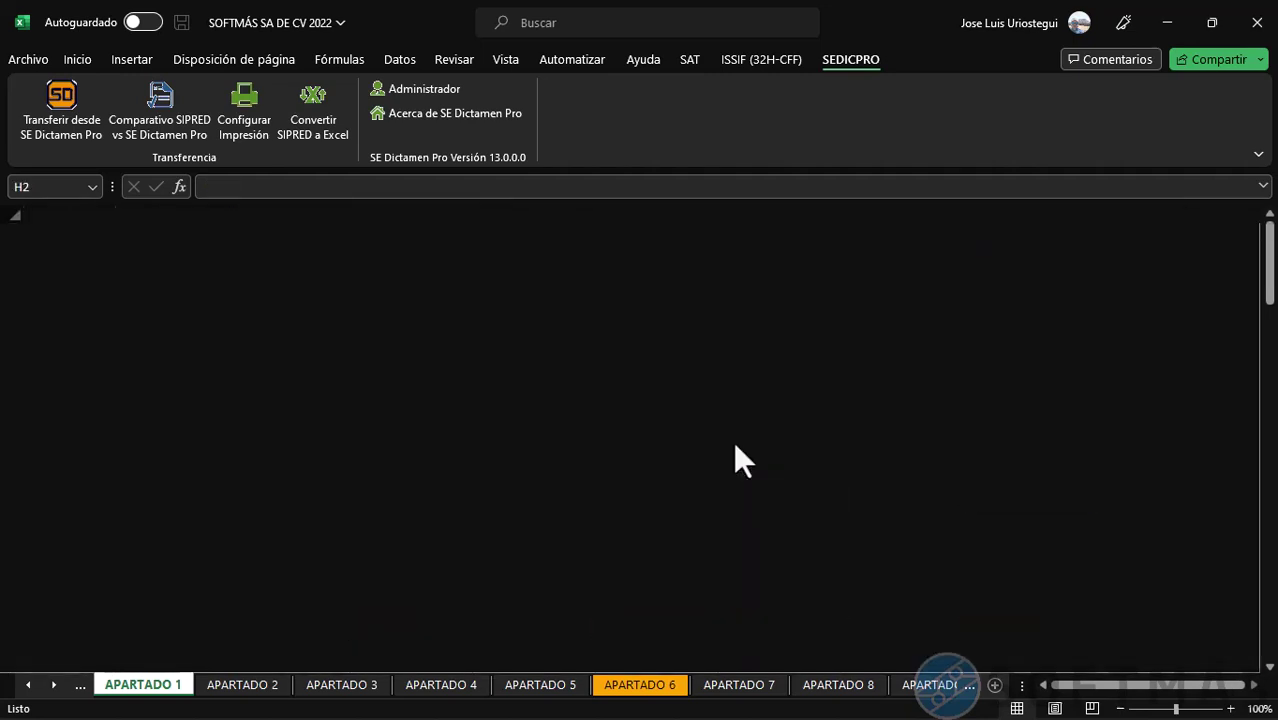
key("ctrl+Page_Down")
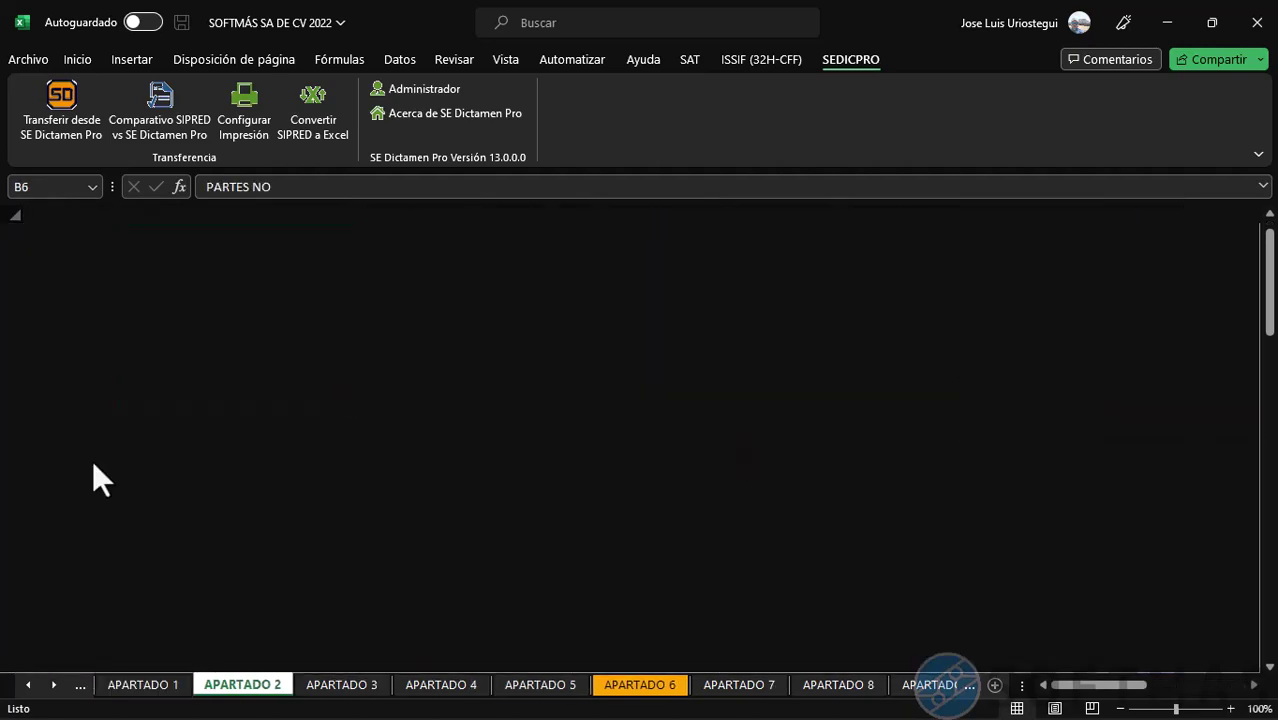
key("ctrl+Page_Down")
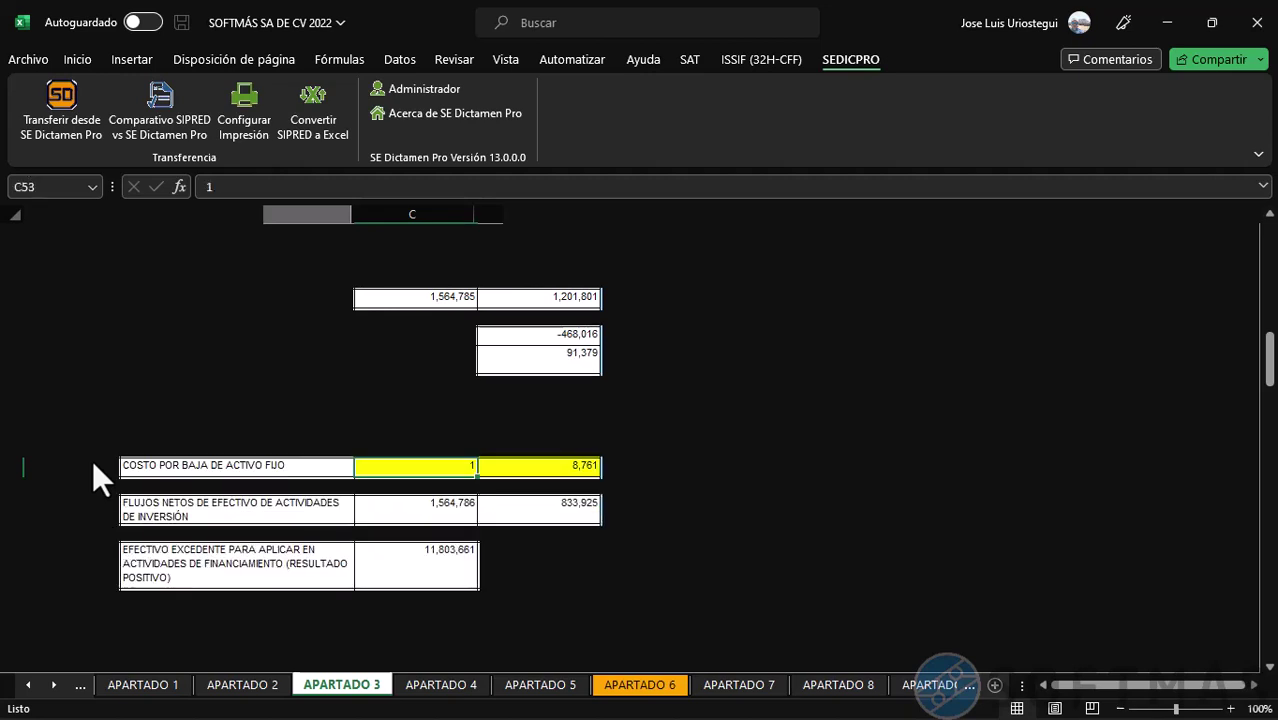
key("ctrl+Page_Down")
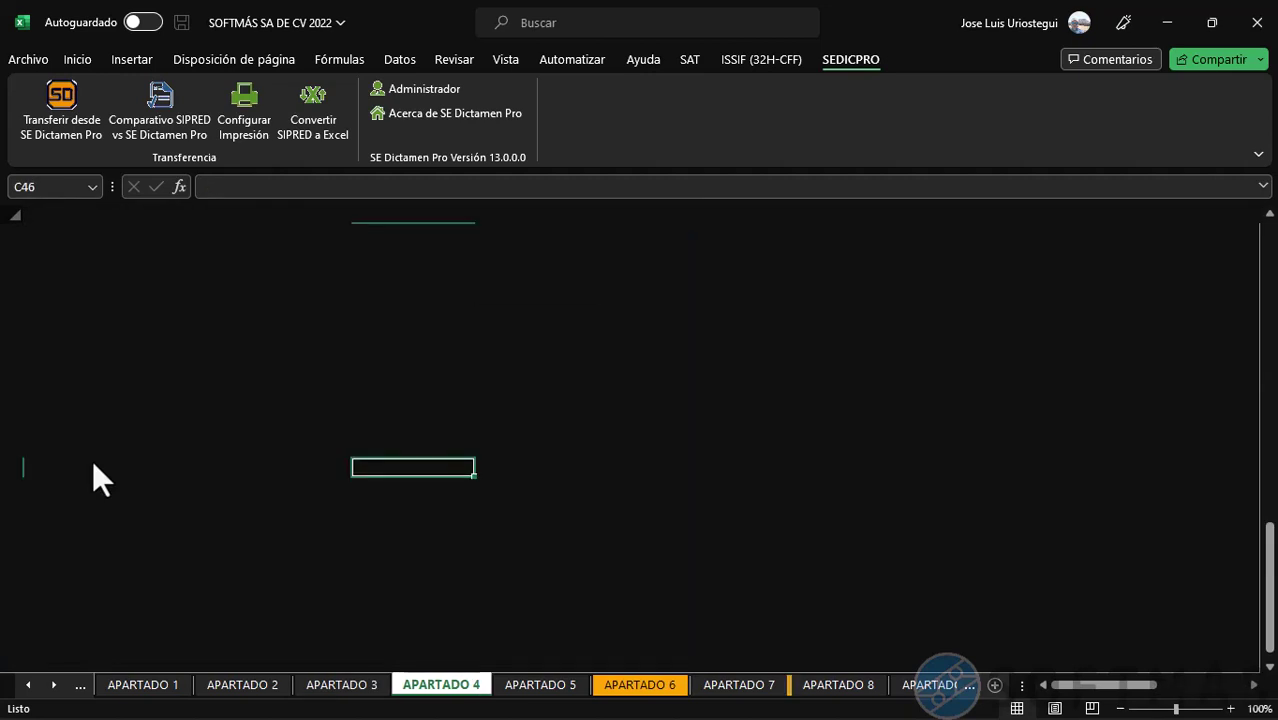
key("ctrl+Page_Down")
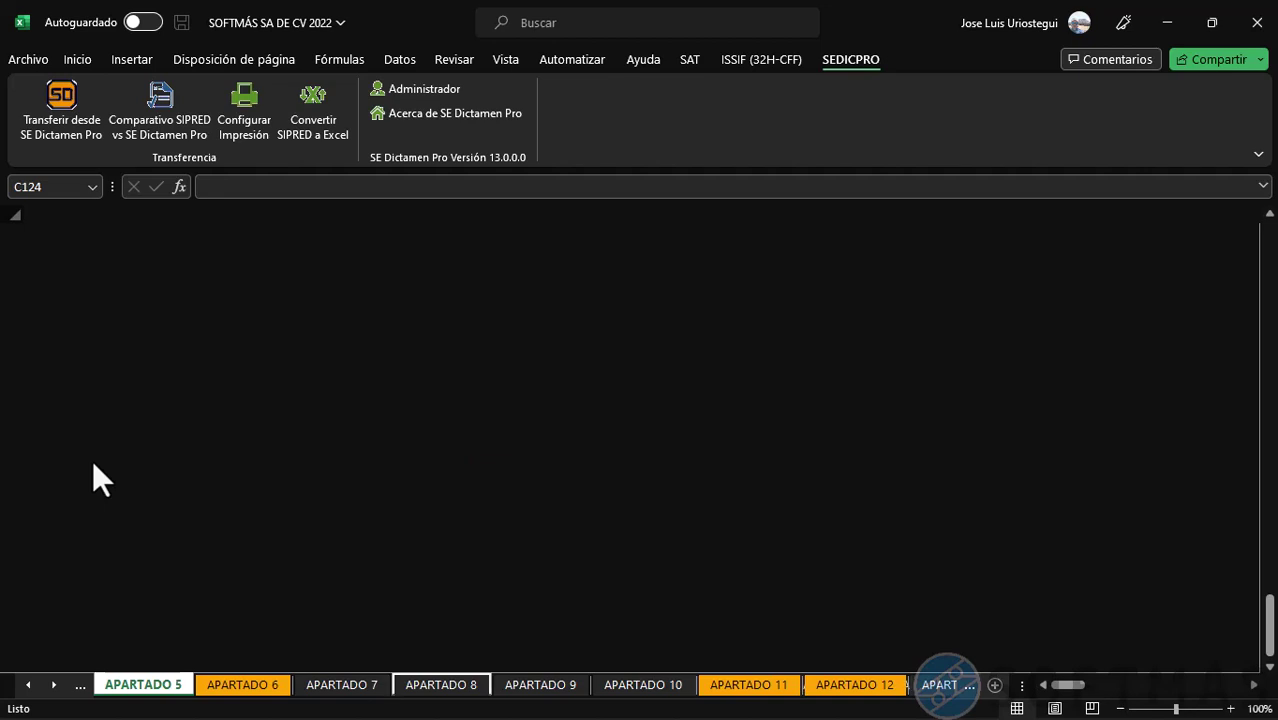
key("ctrl+Page_Down")
key("ctrl+Page_Down")
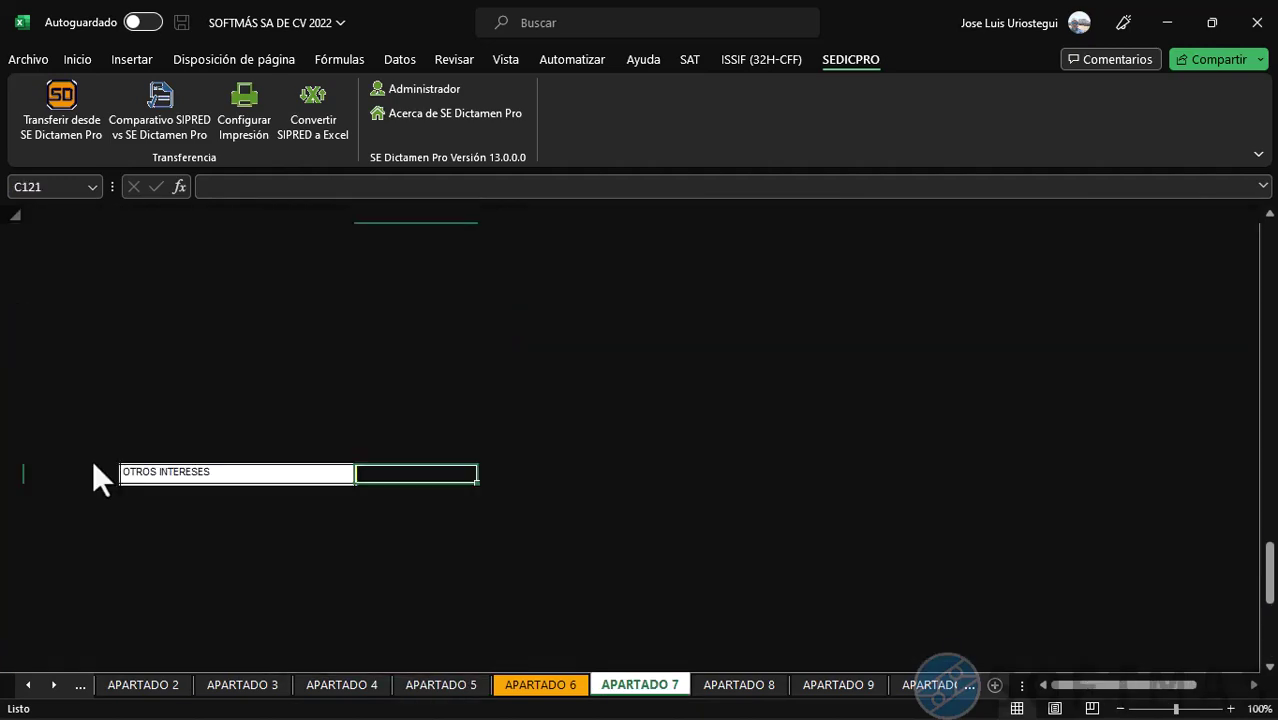
key("ctrl+Page_Down")
key("ctrl+Page_Down")
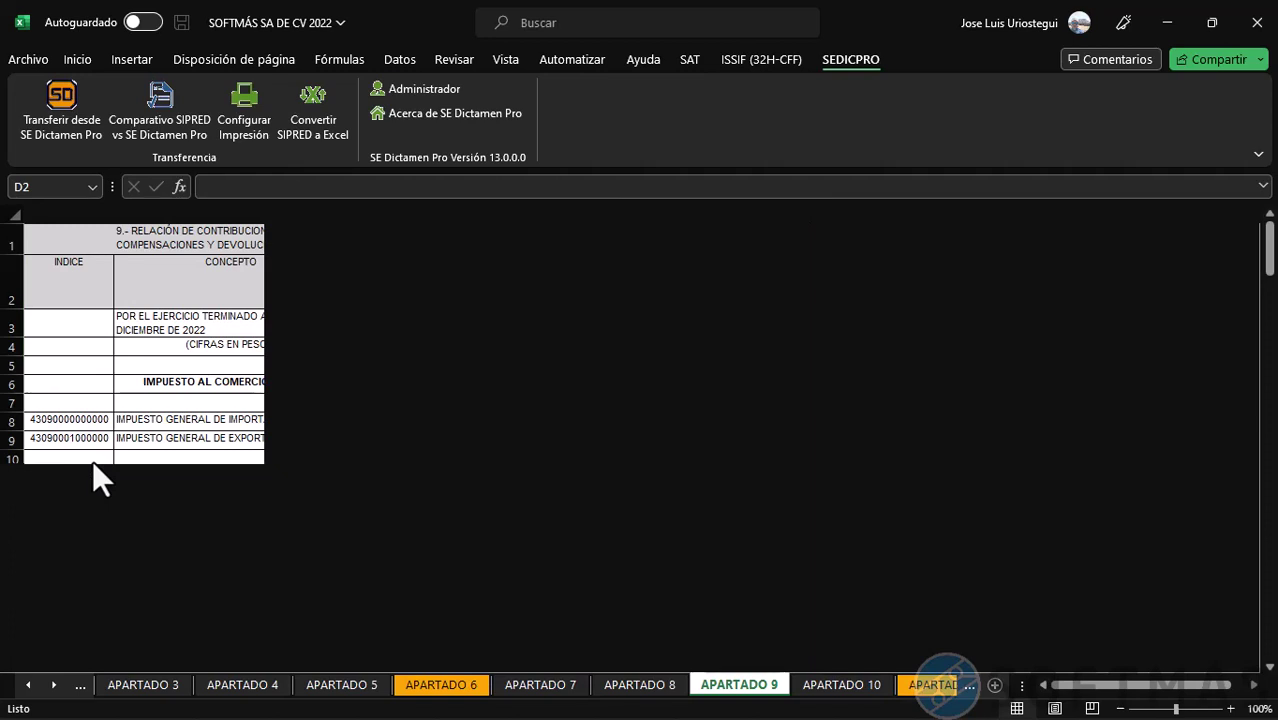
key("ctrl+Page_Down")
key("ctrl+Page_Down")
key("ctrl+Page_Down")
key("ctrl+Page_Down")
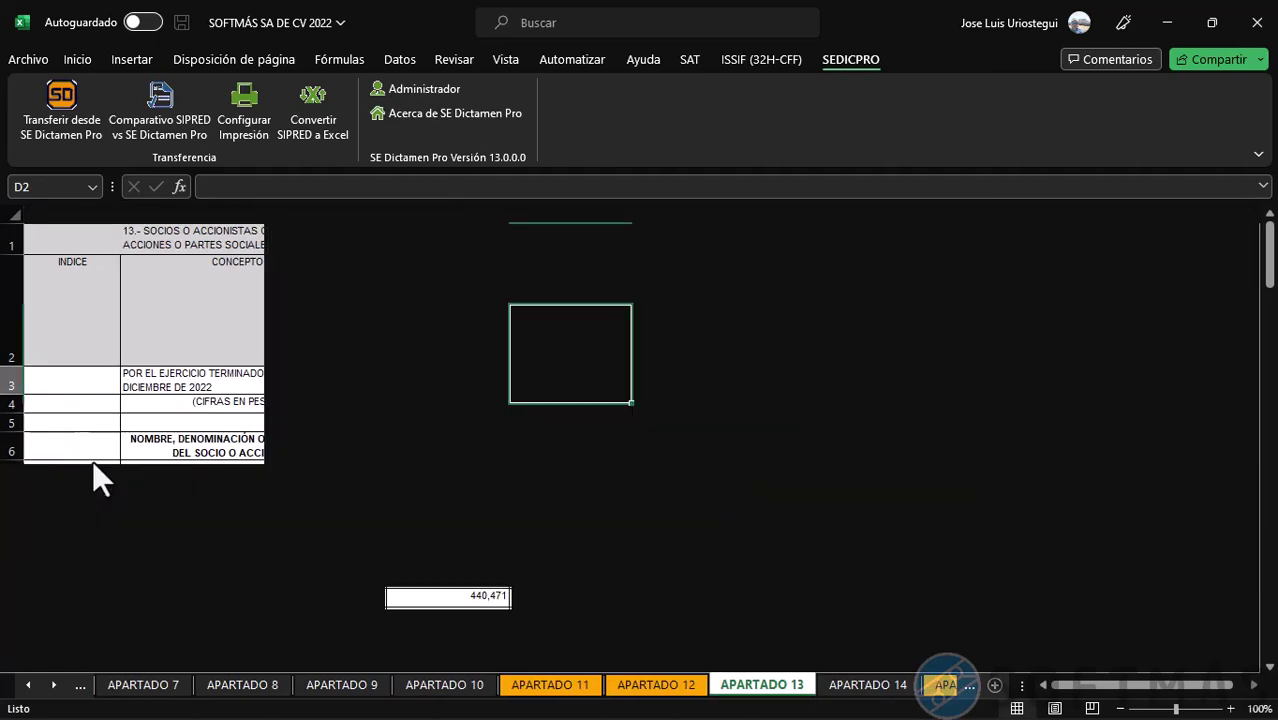
key("ctrl+Page_Down")
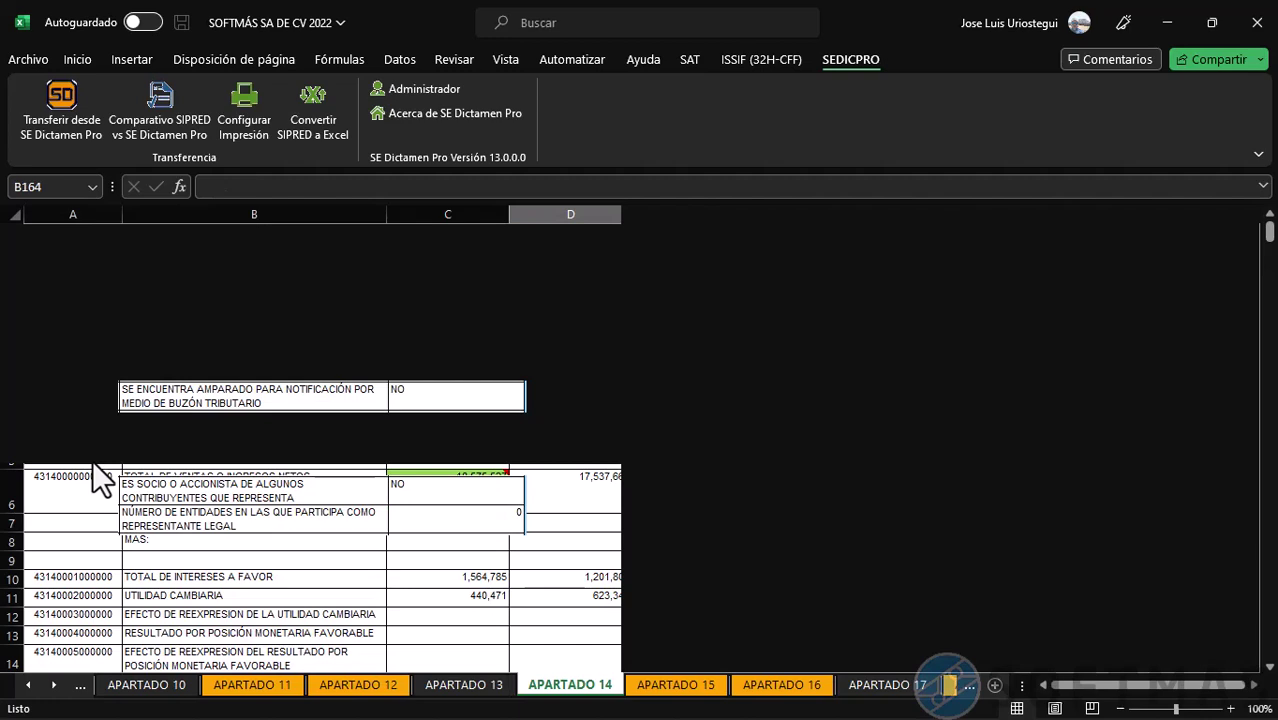
key("ctrl+Page_Down")
key("ctrl+Page_Down")
key("ctrl+Page_Down")
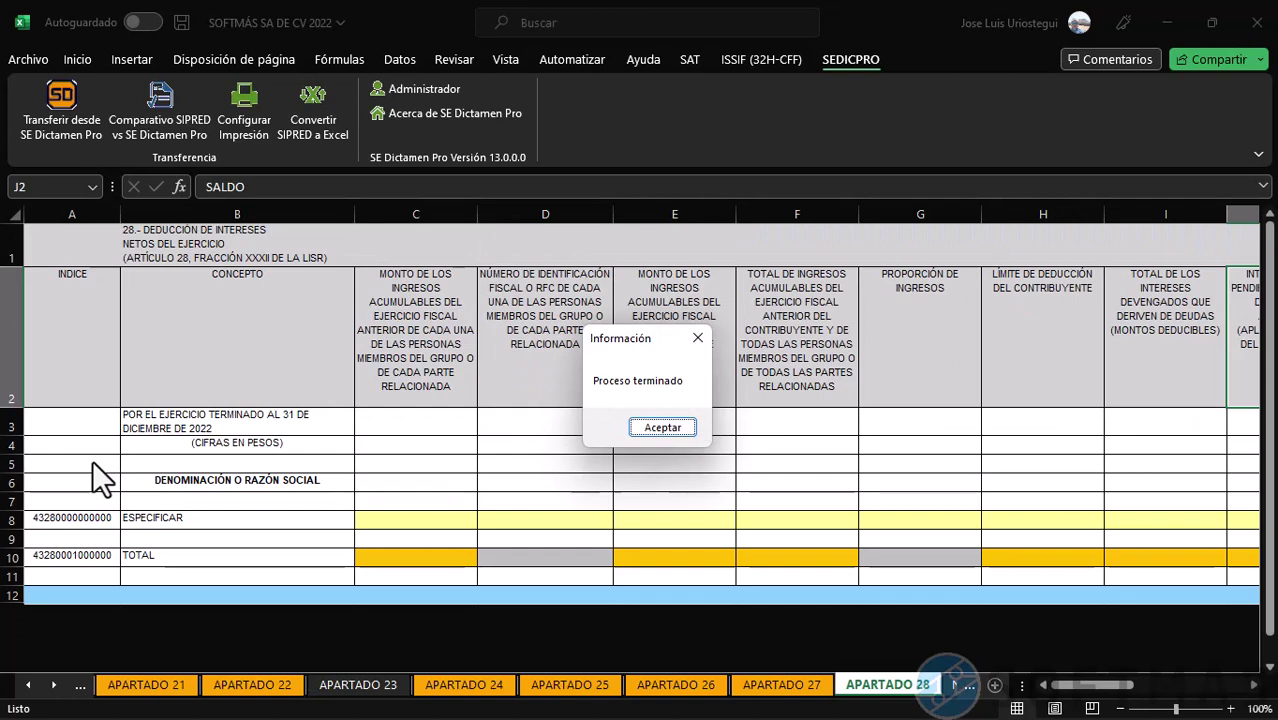
Acknowledge the end of the transfer and check the text transferred to the Notas sheet
left_click(682, 430)
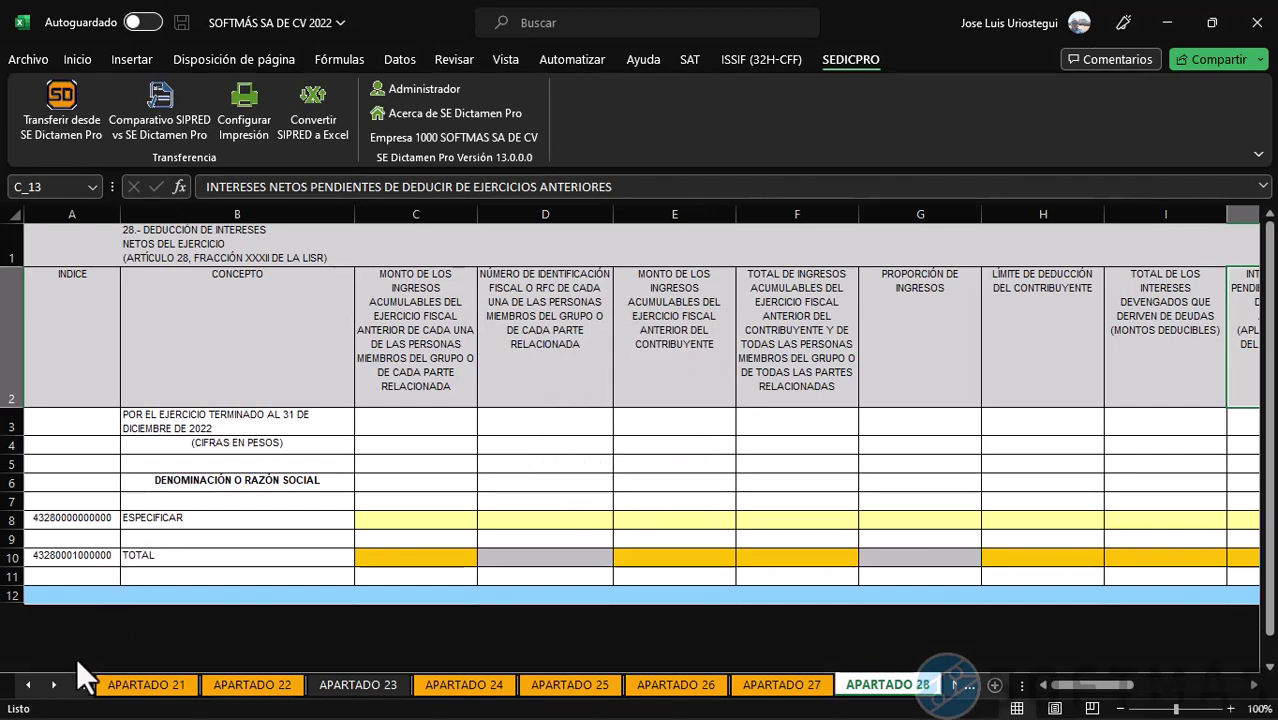
left_click(55, 686)
left_click(55, 686)
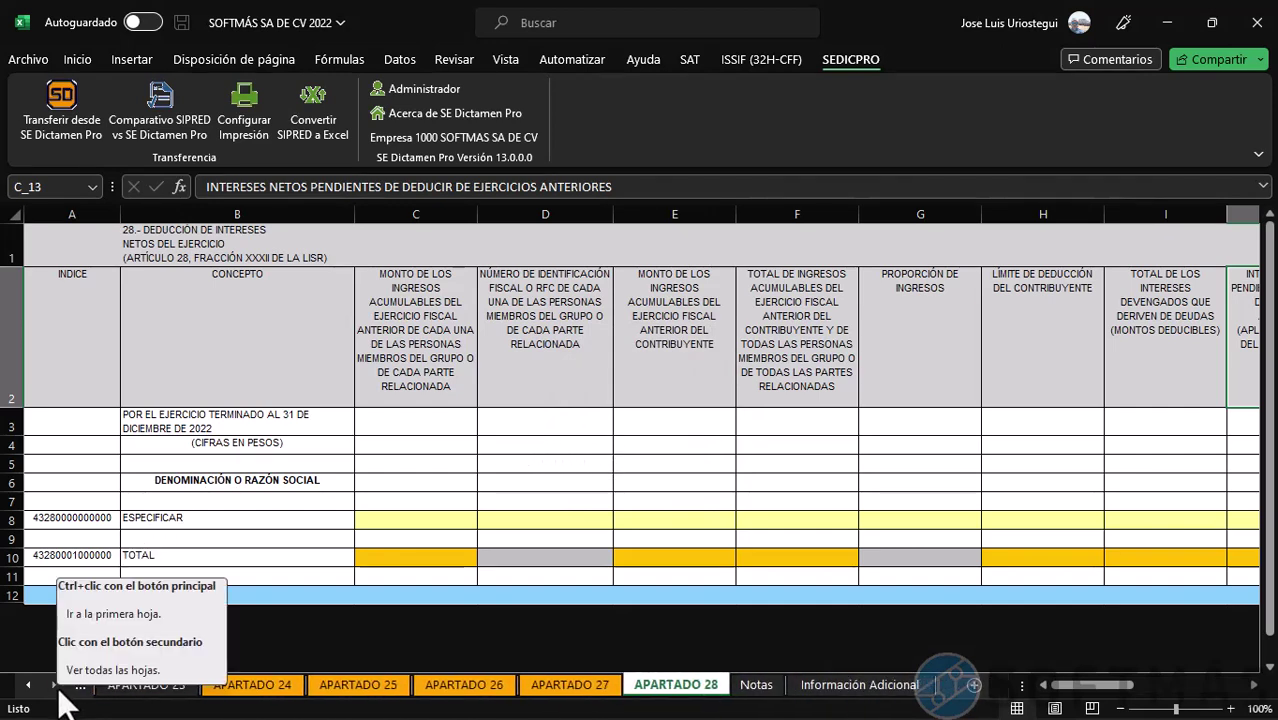
left_click(755, 685)
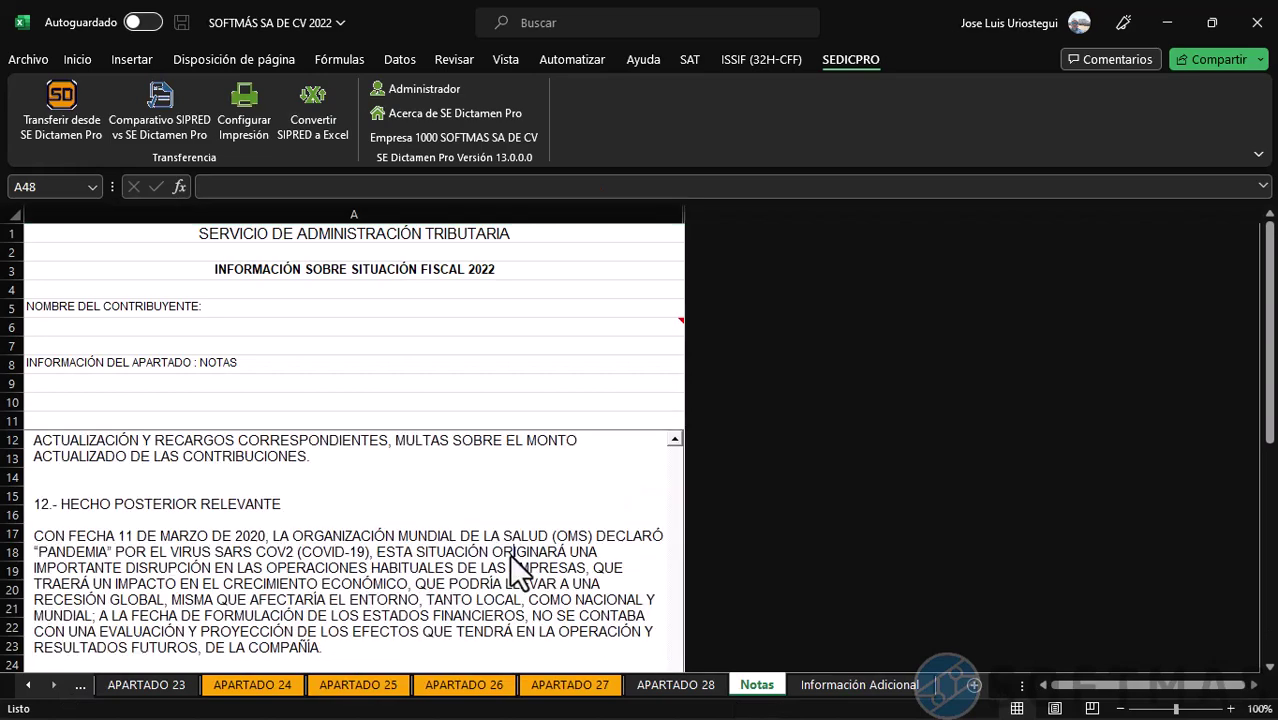
Go to APARTADO 1 and check the transferred figures under EFECTIVO E INSTRUMENTOS FINANCIEROS
right_click(28, 685)
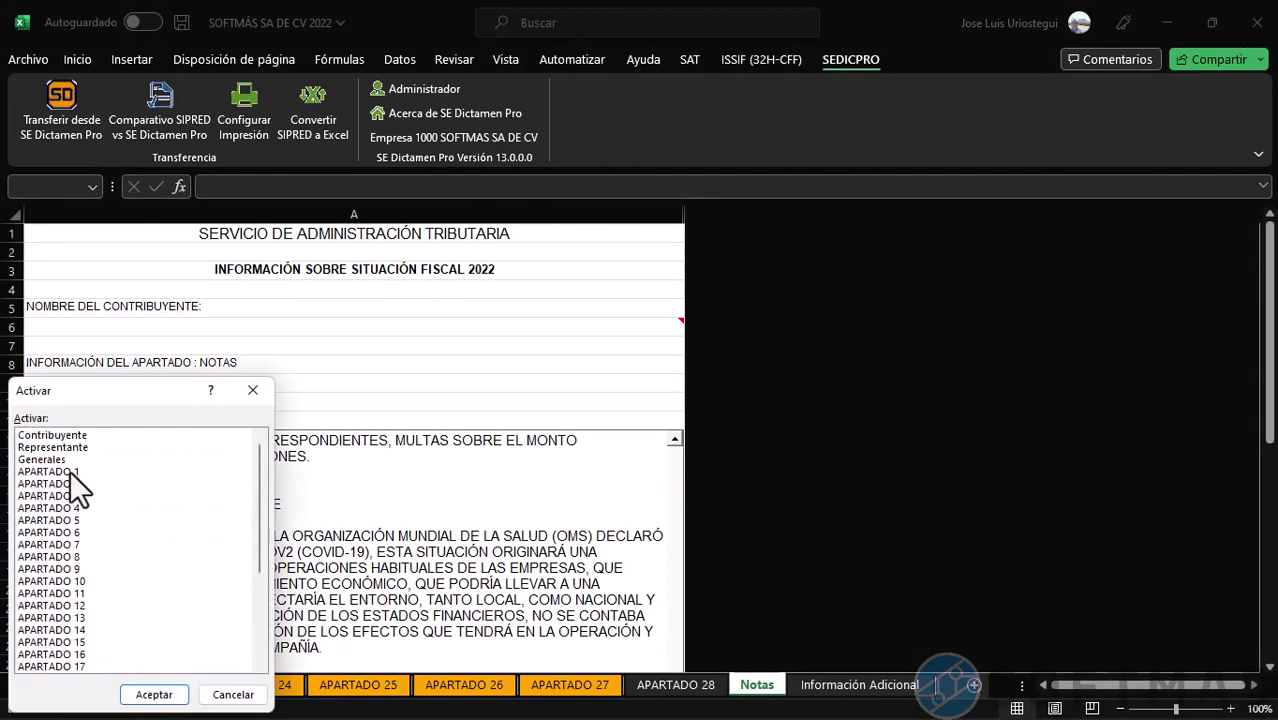
double_click(213, 471)
left_click(496, 412)
scroll(496, 412, "up", 17)
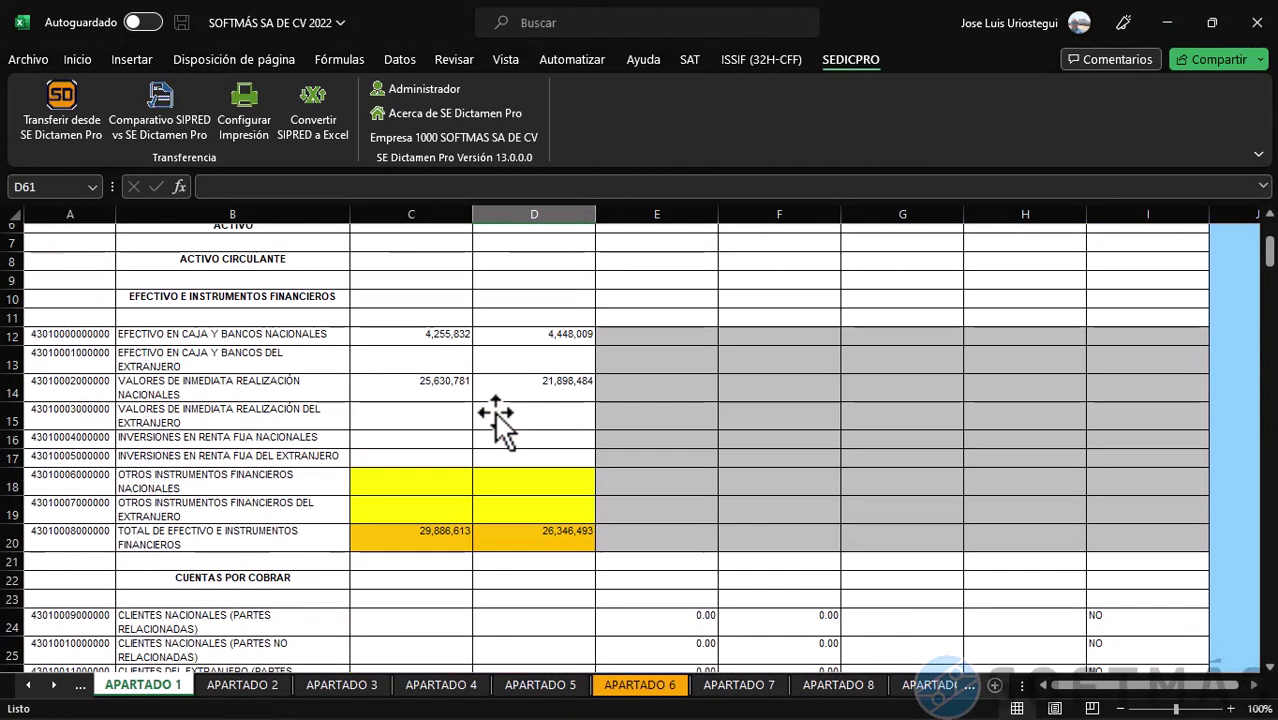
scroll(496, 412, "down", 2)
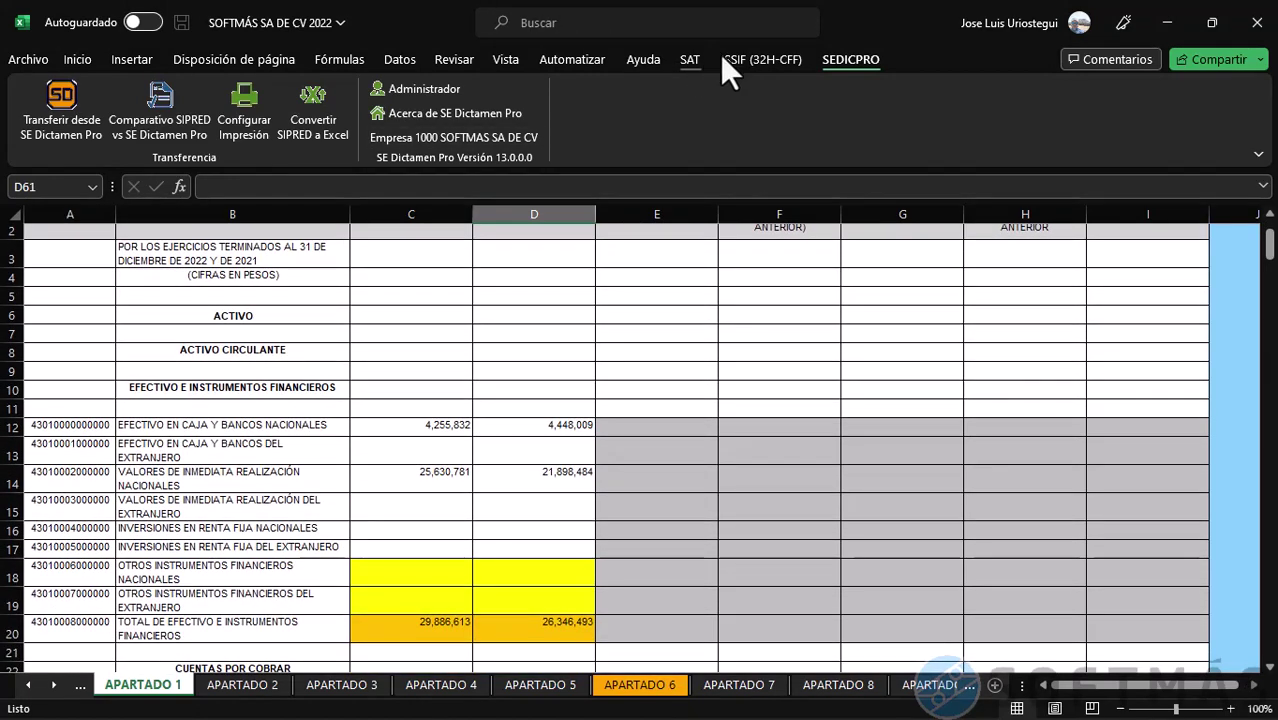
Save the SOFTMÁS SA DE CV 2022 file with the ISSIF (32H-CFF) save command
left_click(758, 59)
left_click(162, 101)
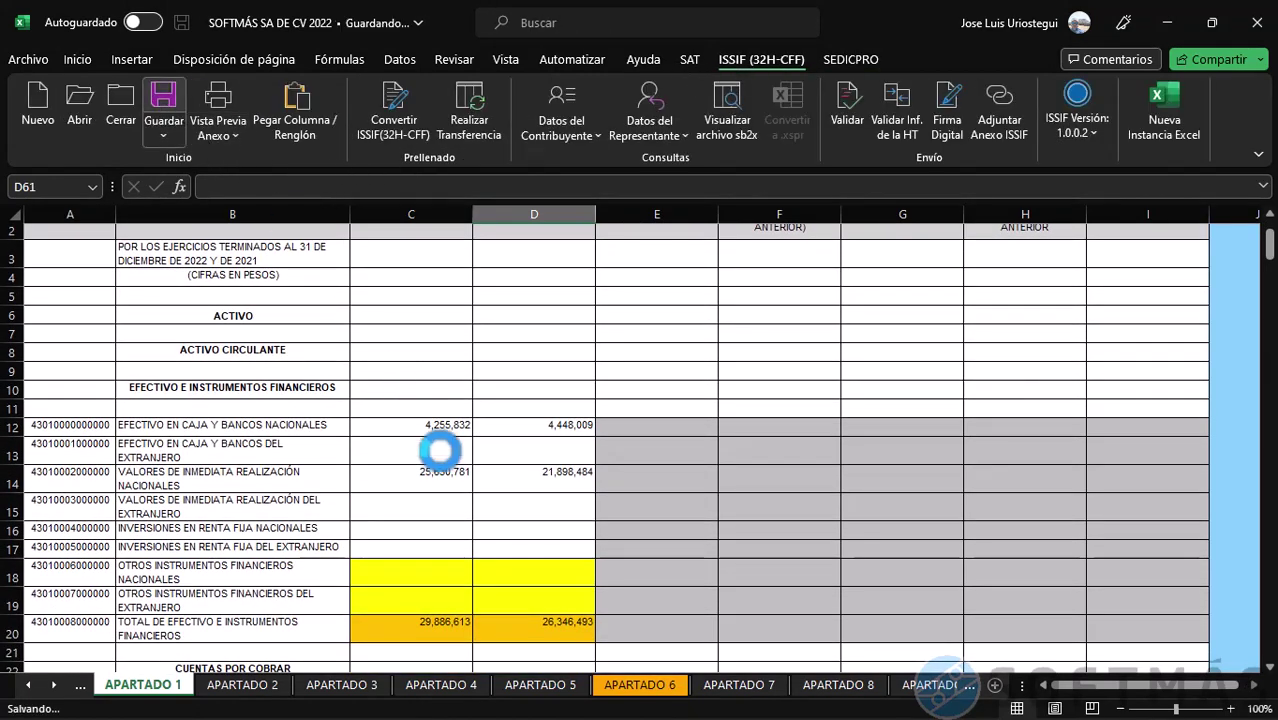
left_click(341, 529)
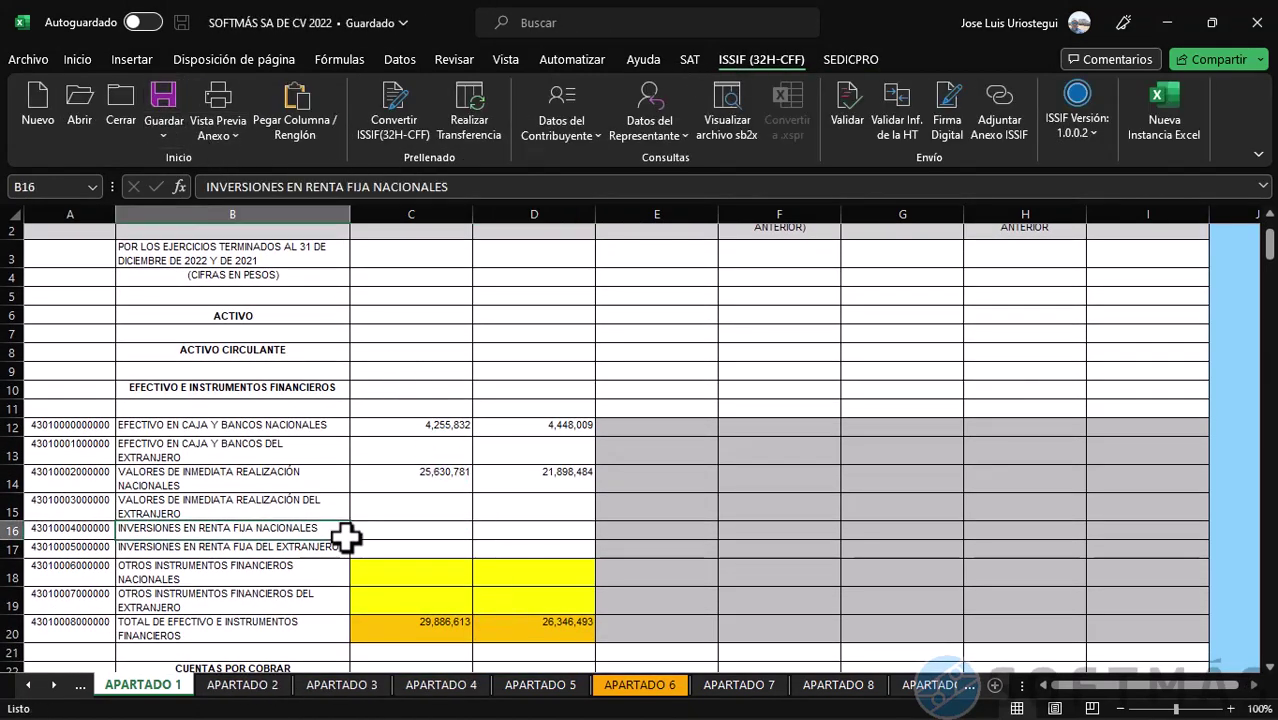
Review the rest of the asset accounts in APARTADO 1, from CONTRIBUCIONES A FAVOR through ACTIVO FIJO
scroll(349, 541, "down", 4)
scroll(349, 541, "down", 11)
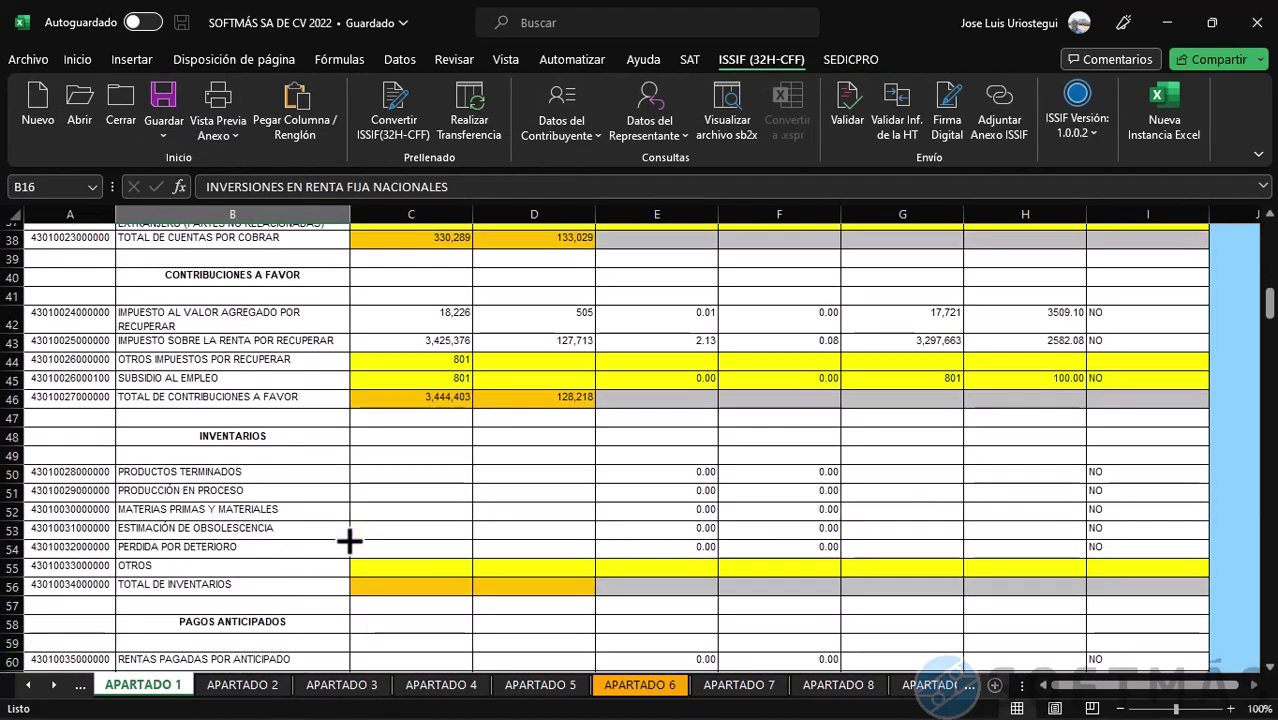
scroll(349, 541, "down", 17)
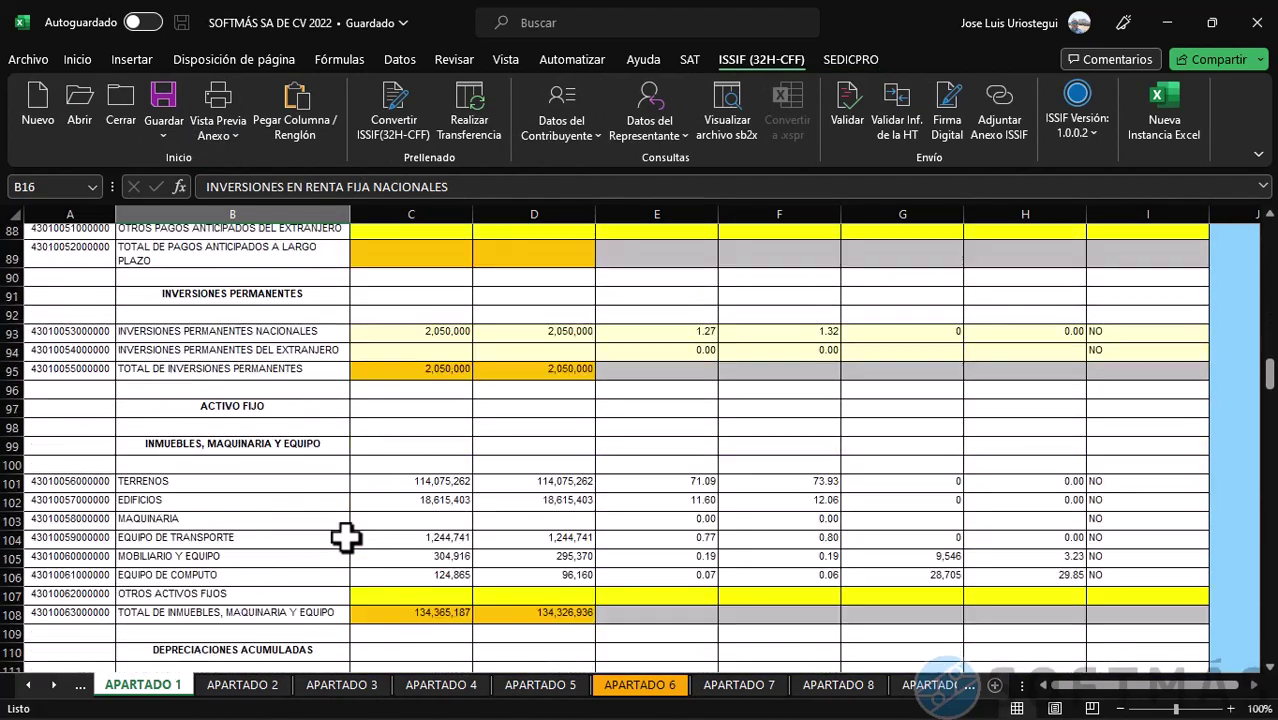
scroll(345, 538, "down", 6)
scroll(345, 538, "up", 20)
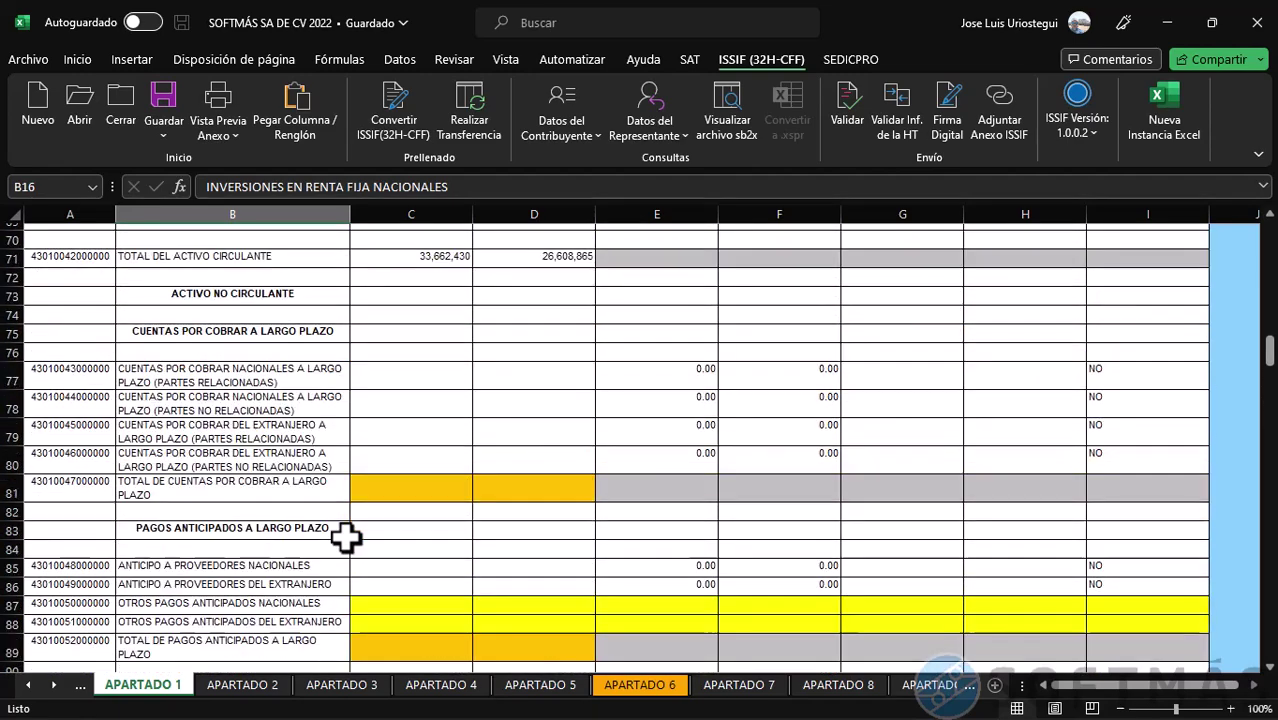
scroll(345, 538, "up", 6)
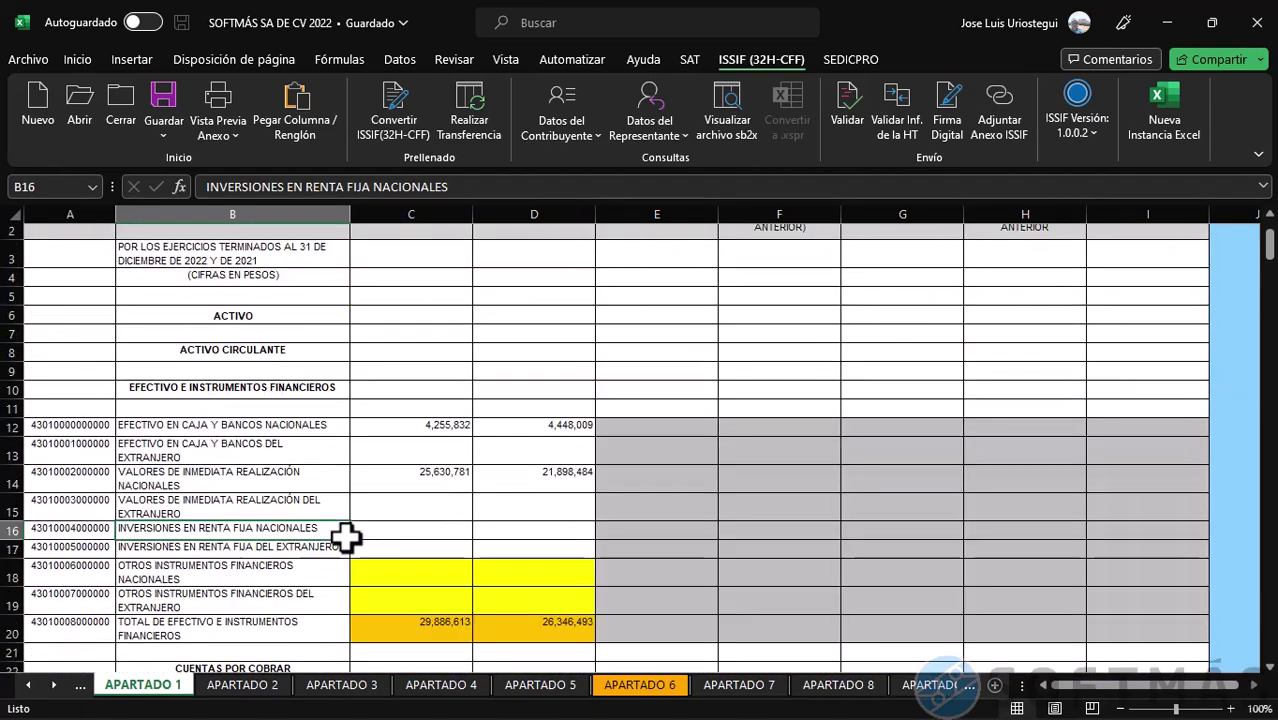
Examine the added OTROS INGRESOS row in APARTADO 5 and the COMISIONES EDENRED and VARIOS rows in APARTADO 7
left_click(533, 690)
left_click(539, 471)
left_click(443, 471)
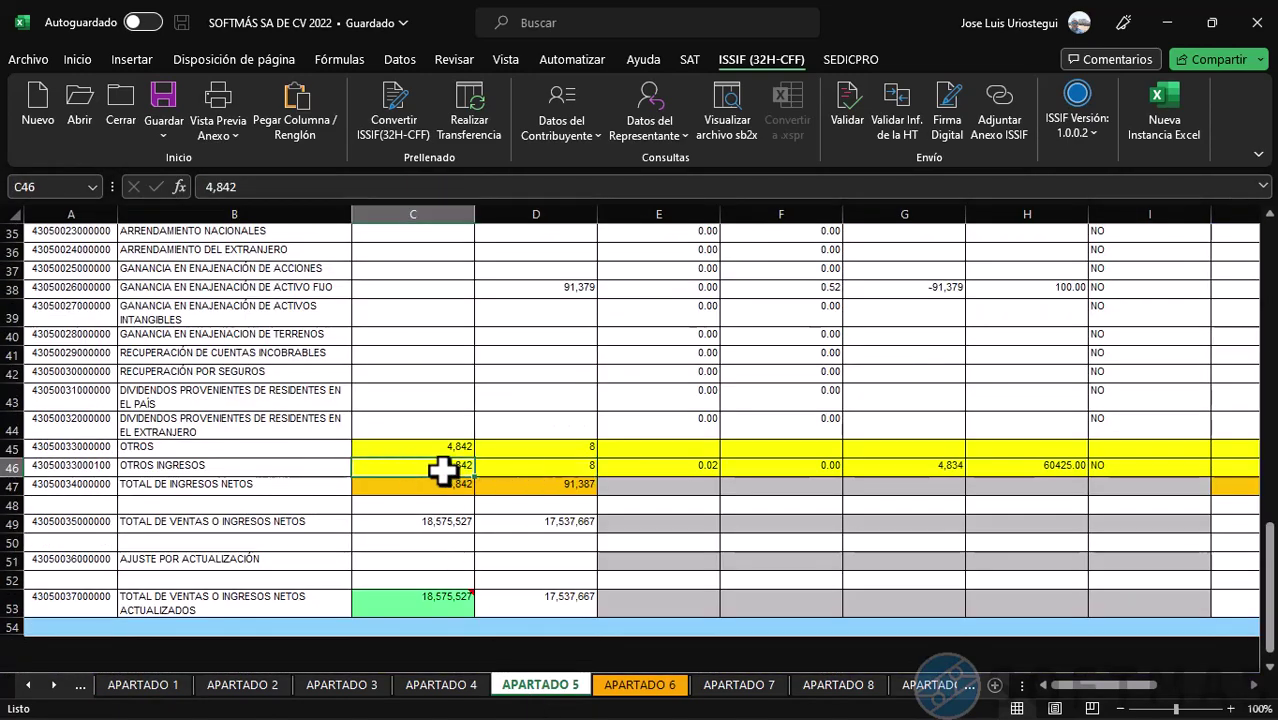
left_click(736, 685)
left_click(471, 461)
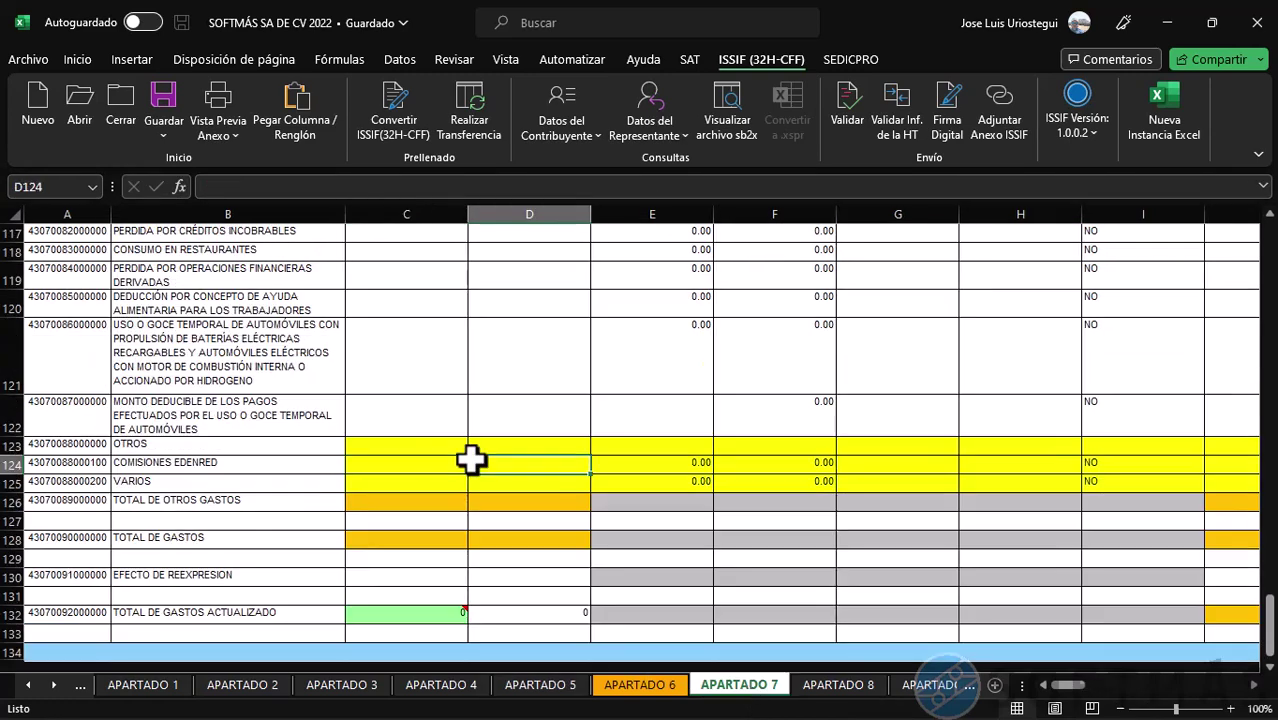
scroll(520, 480, "up", 1)
mouse_move(1055, 688)
left_mouse_down()
mouse_move(1132, 690)
mouse_move(1050, 688)
left_mouse_up()
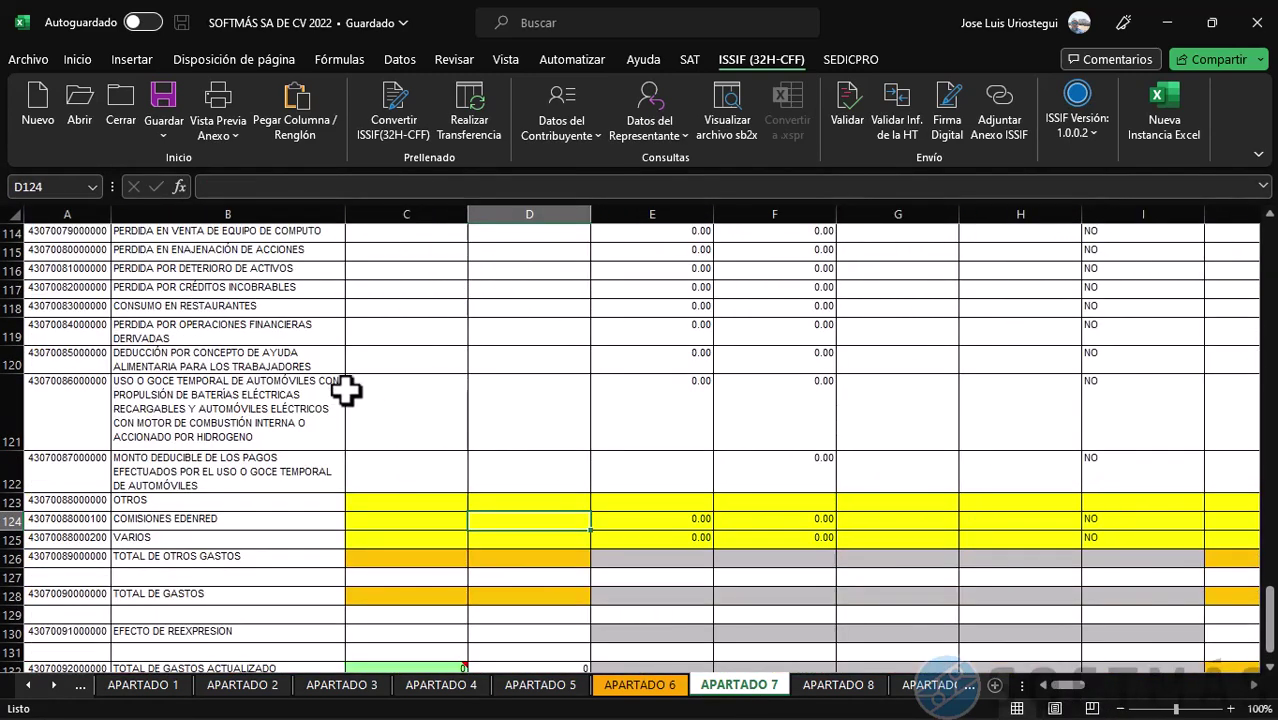
left_click(340, 387)
scroll(322, 385, "up", 20)
scroll(322, 385, "up", 9)
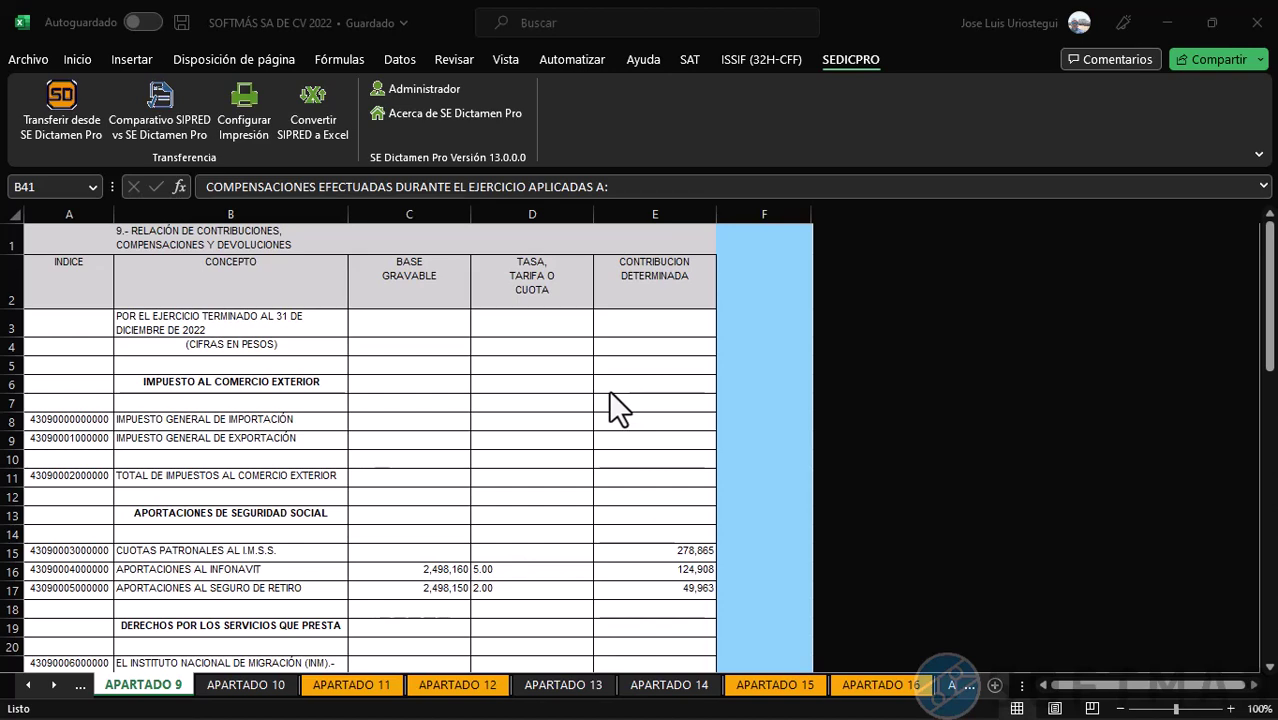
Run the Comparativo SIPRED vs SE Dictamen Pro for company 1000, SOFTMAS SA DE CV, fiscal year 2022
left_click(602, 389)
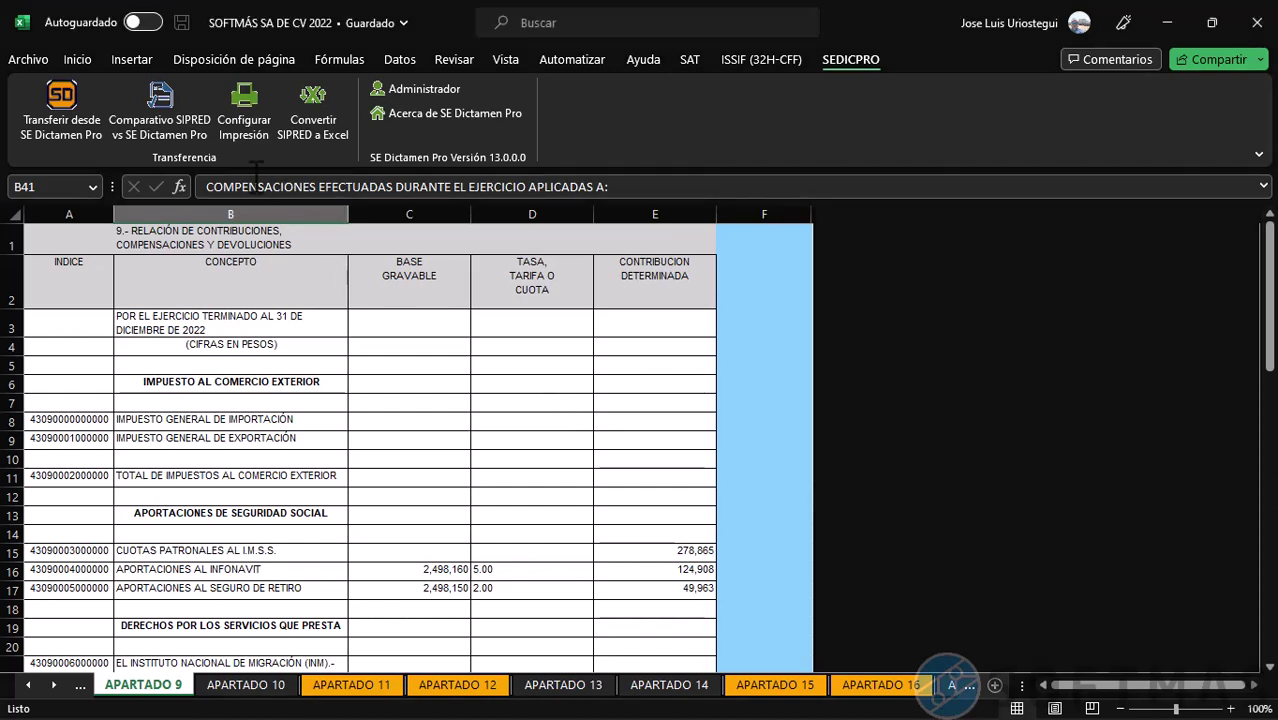
left_click(151, 102)
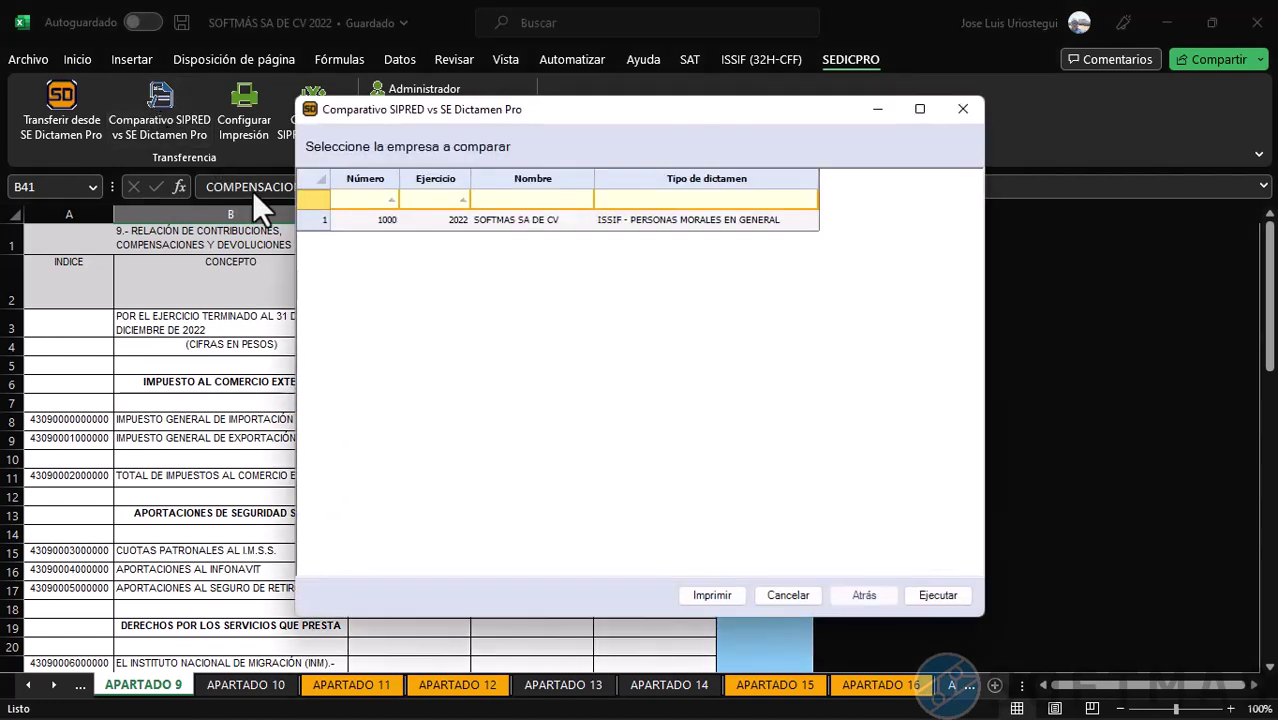
left_click(316, 222)
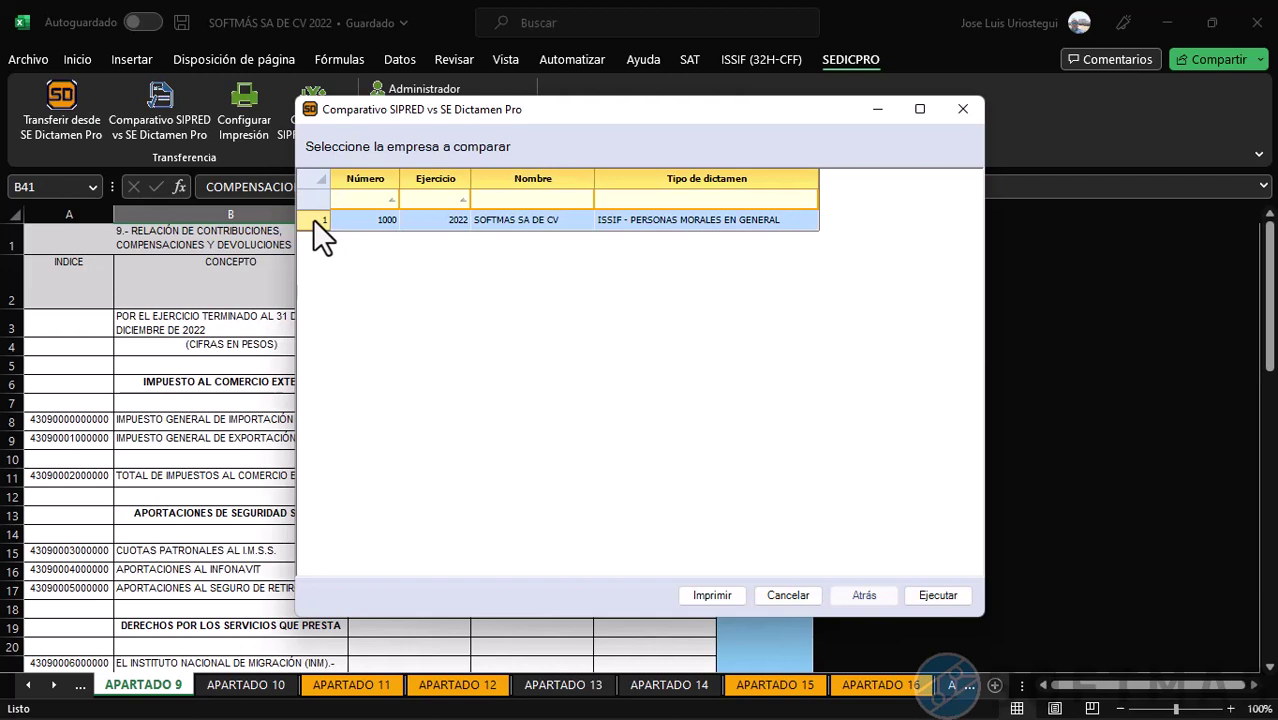
left_click(938, 596)
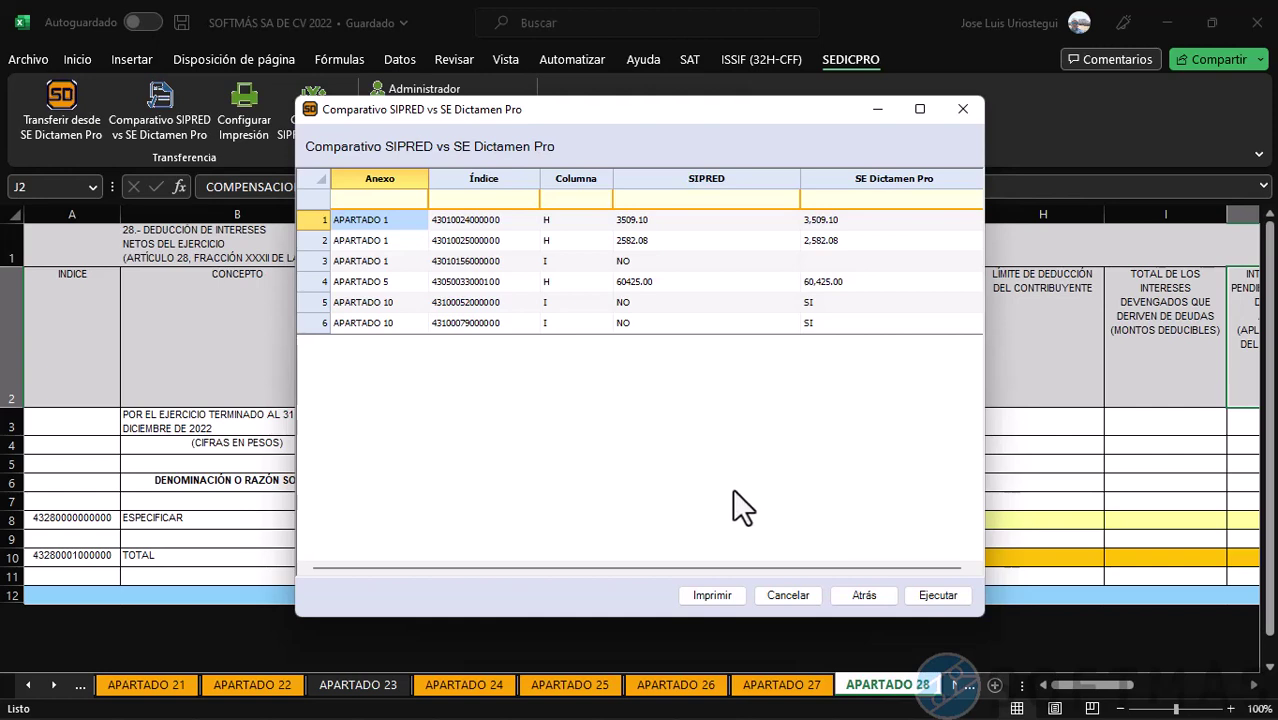
Preview the printable report of the comparison differences, and close both the preview and the comparison
left_click(711, 596)
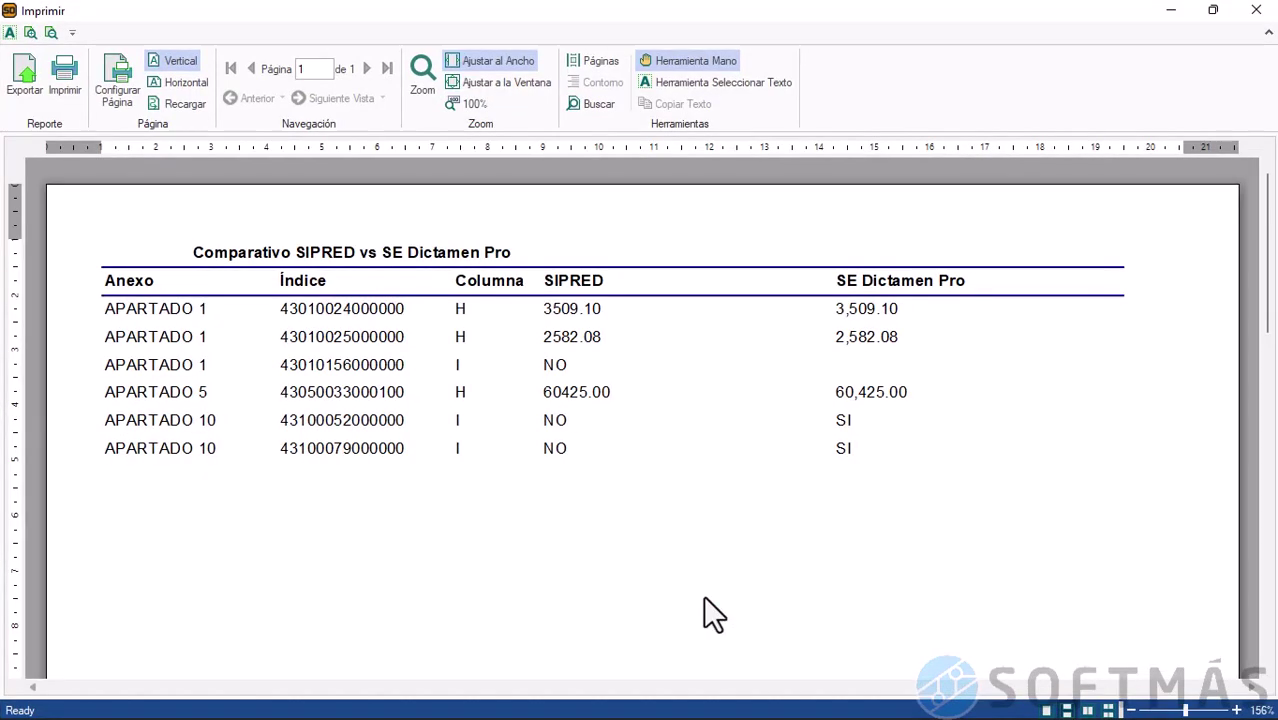
left_click(1251, 14)
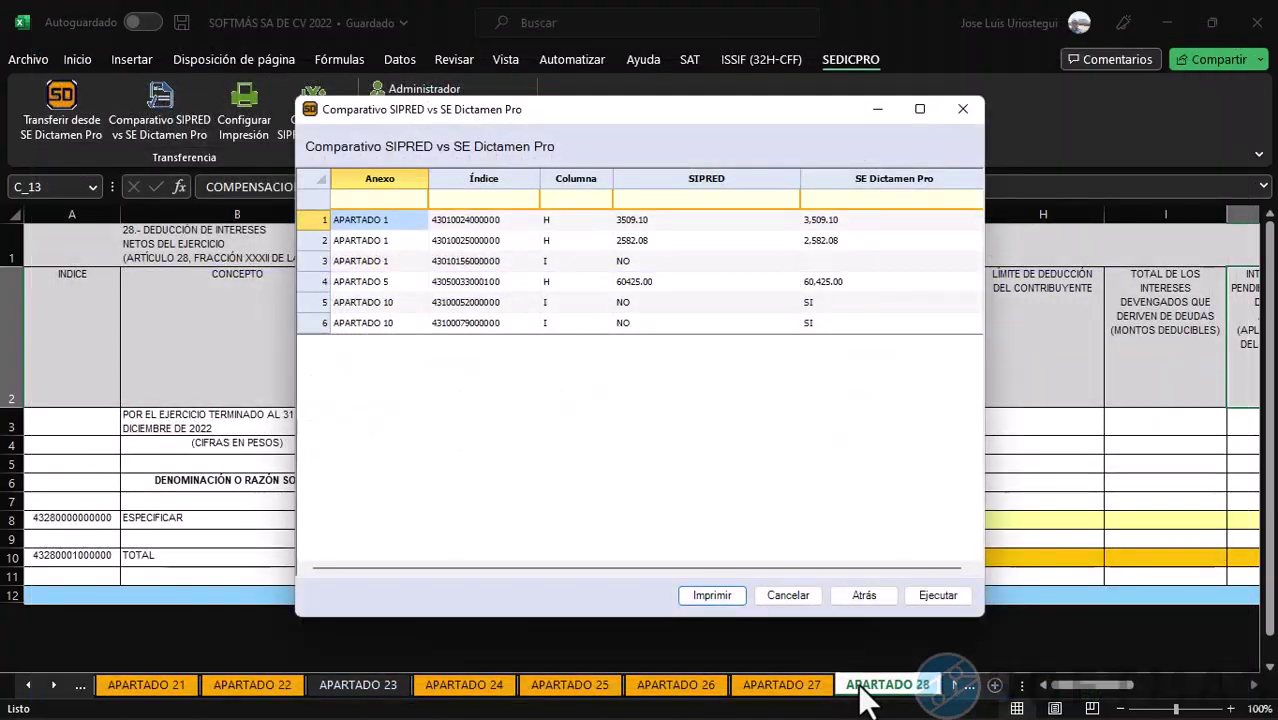
left_click(786, 596)
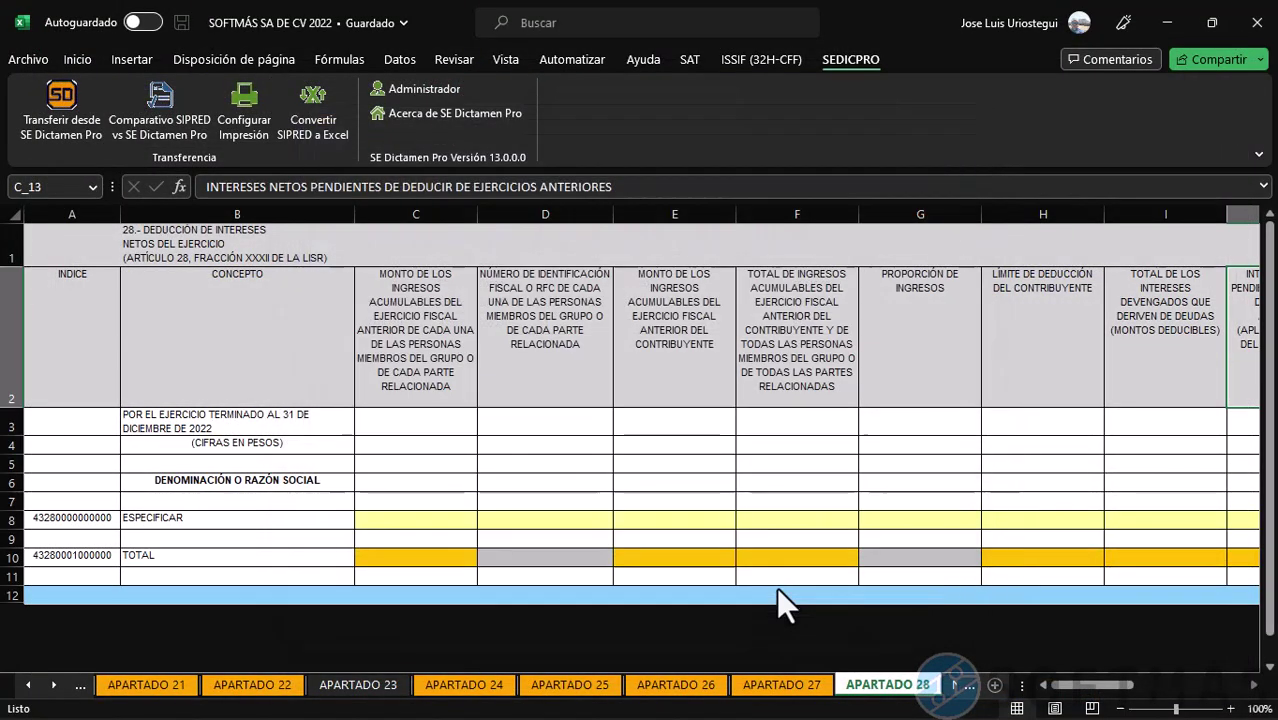
left_click(616, 476)
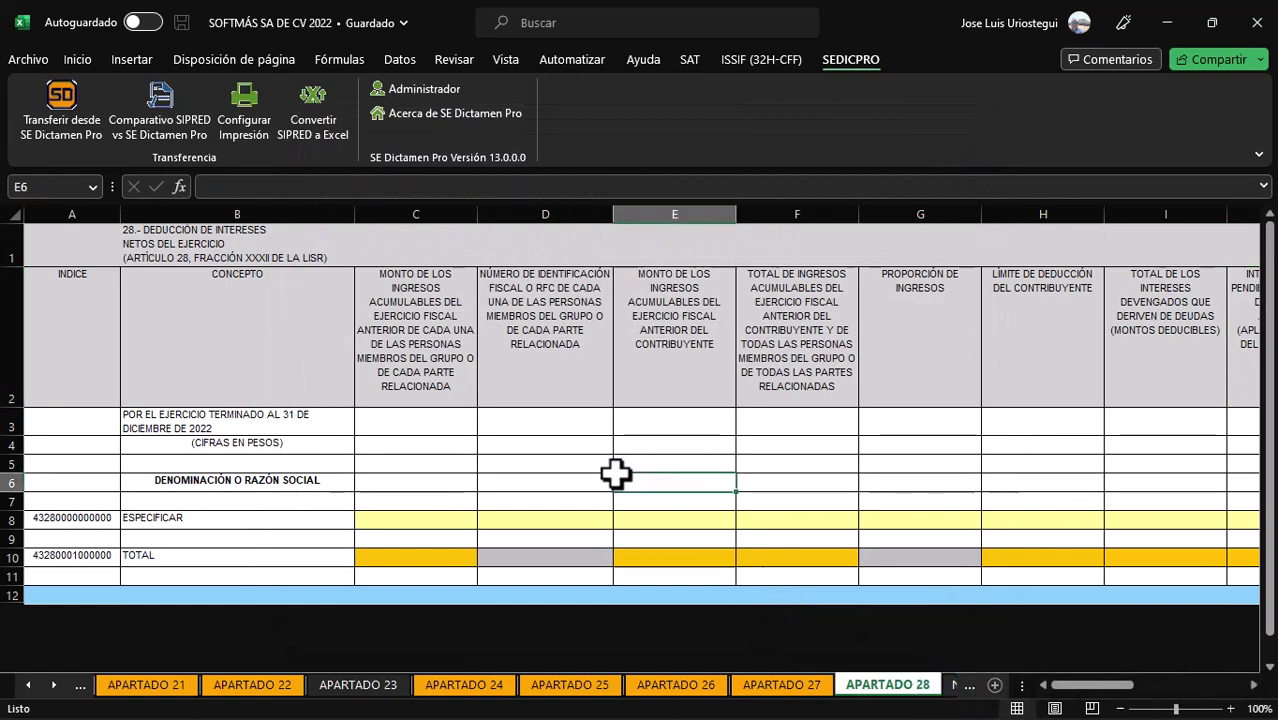